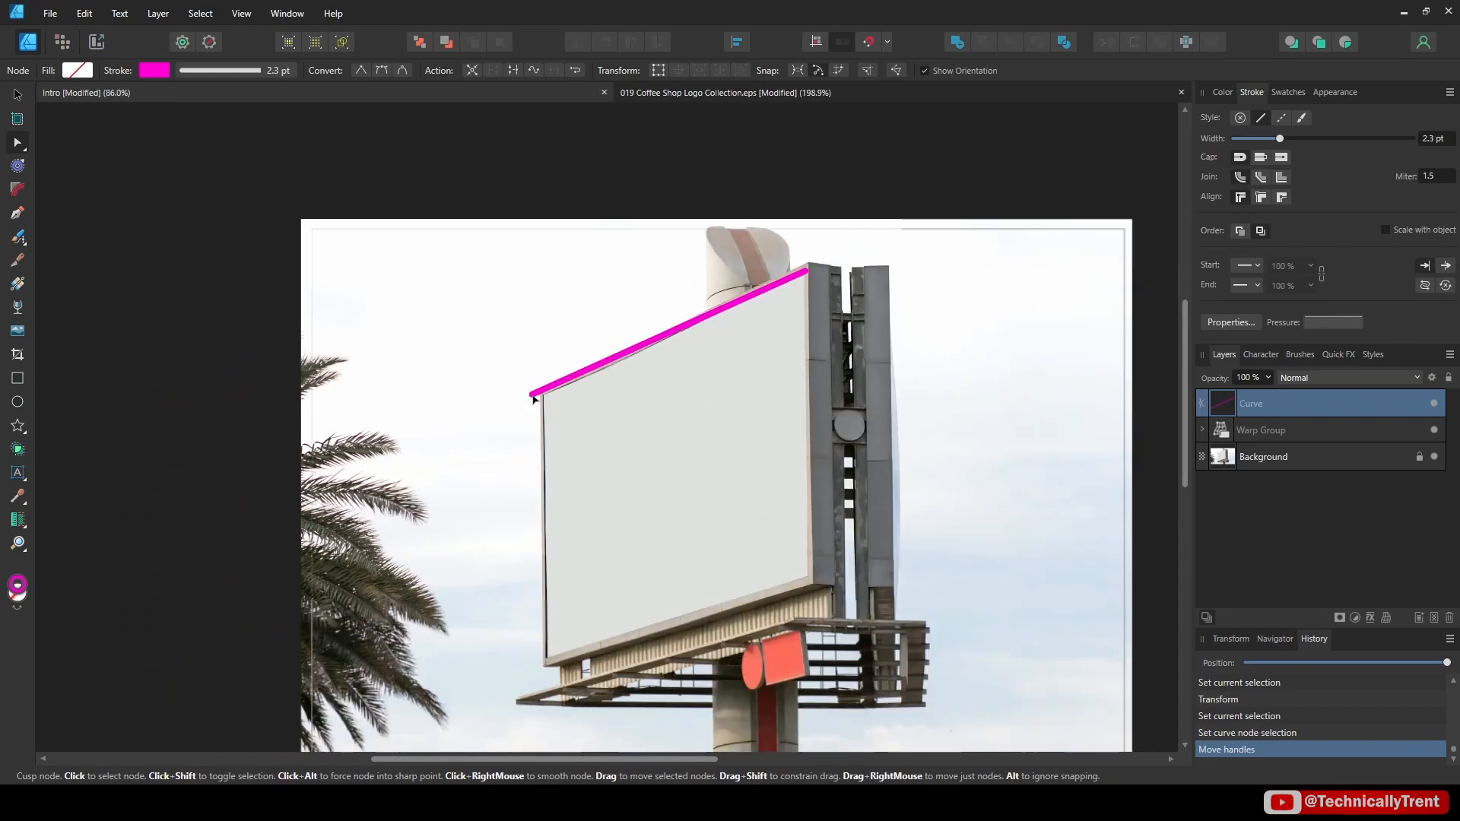
Extend the magenta lines along the billboard panel's top and bottom edges out beyond the photo's left side.
drag(534, 397, 443, 522)
scroll(198, 549, down, 3)
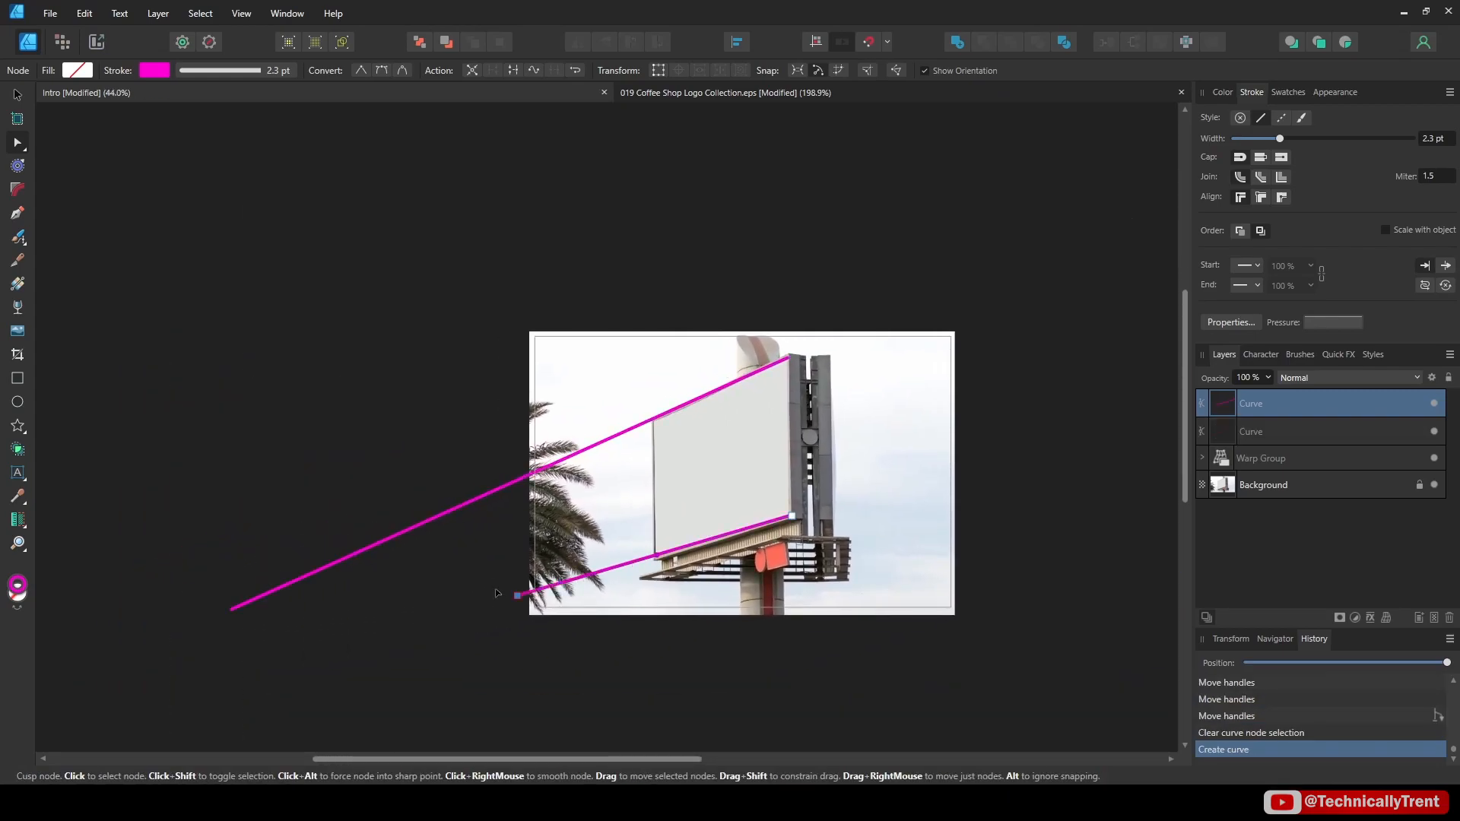
drag(517, 595, 124, 707)
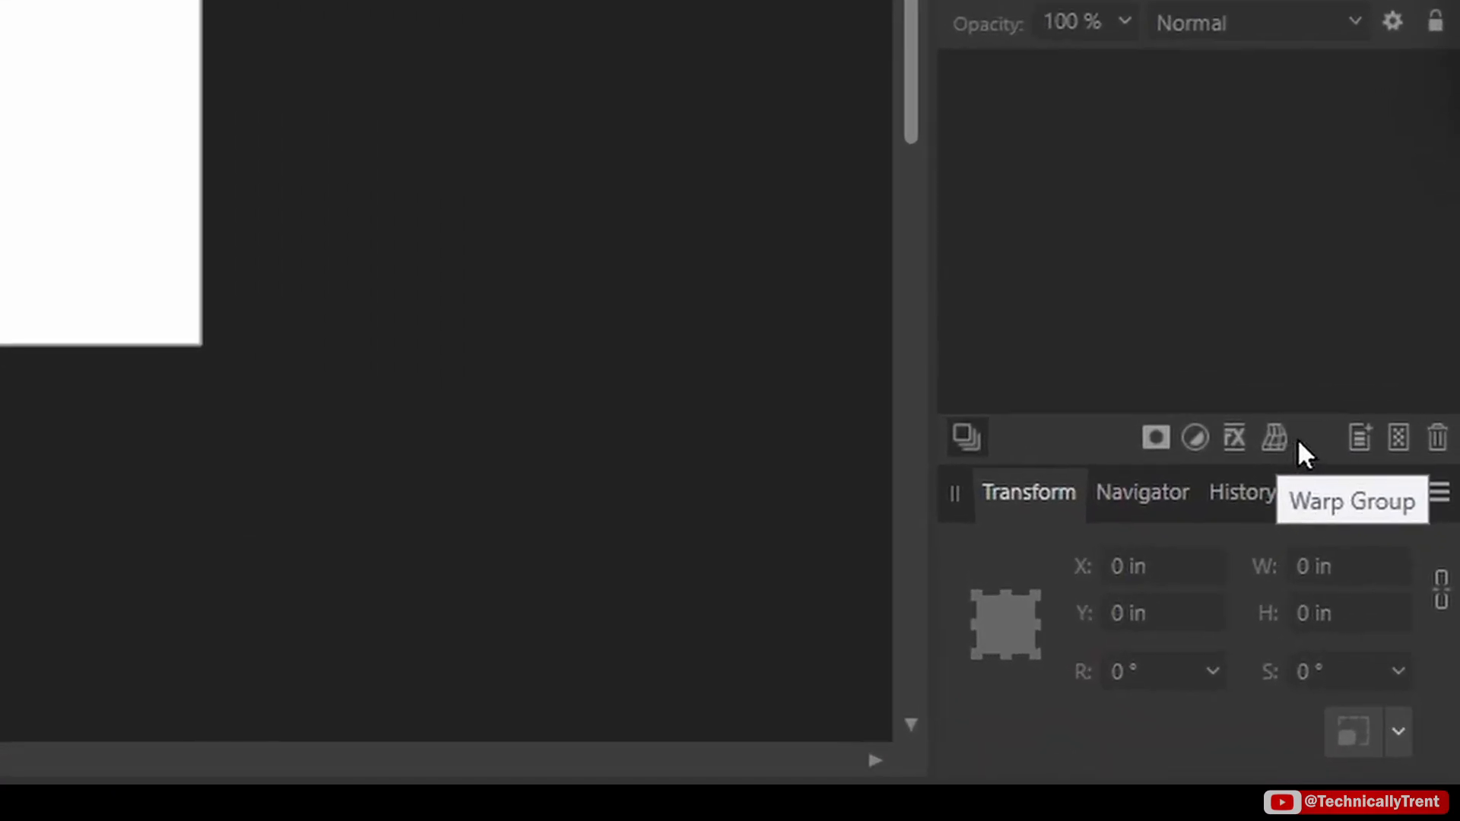
click(1282, 446)
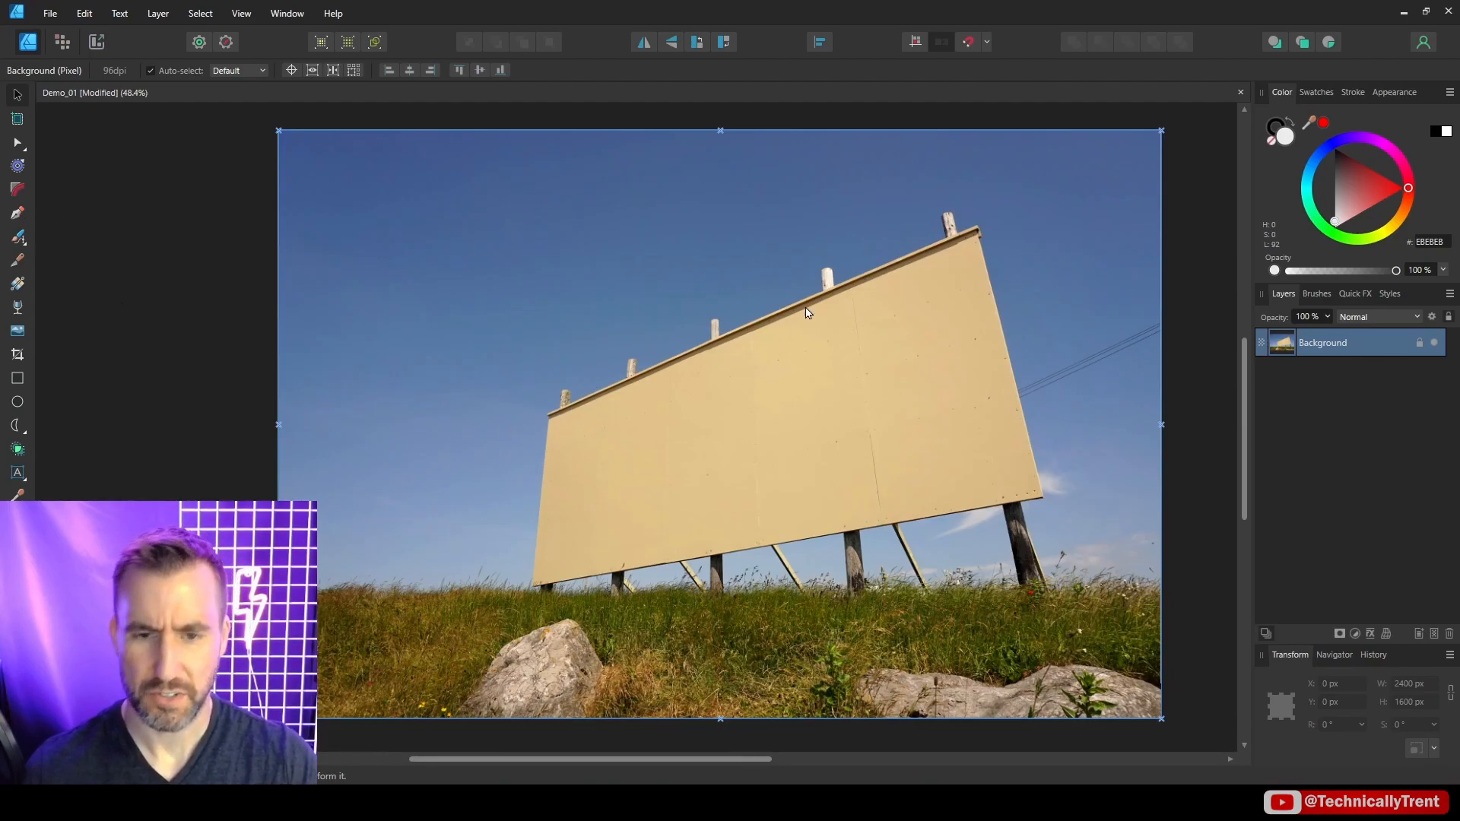
Set up the Pen tool with no fill and a green 0.7 pt stroke.
click(18, 214)
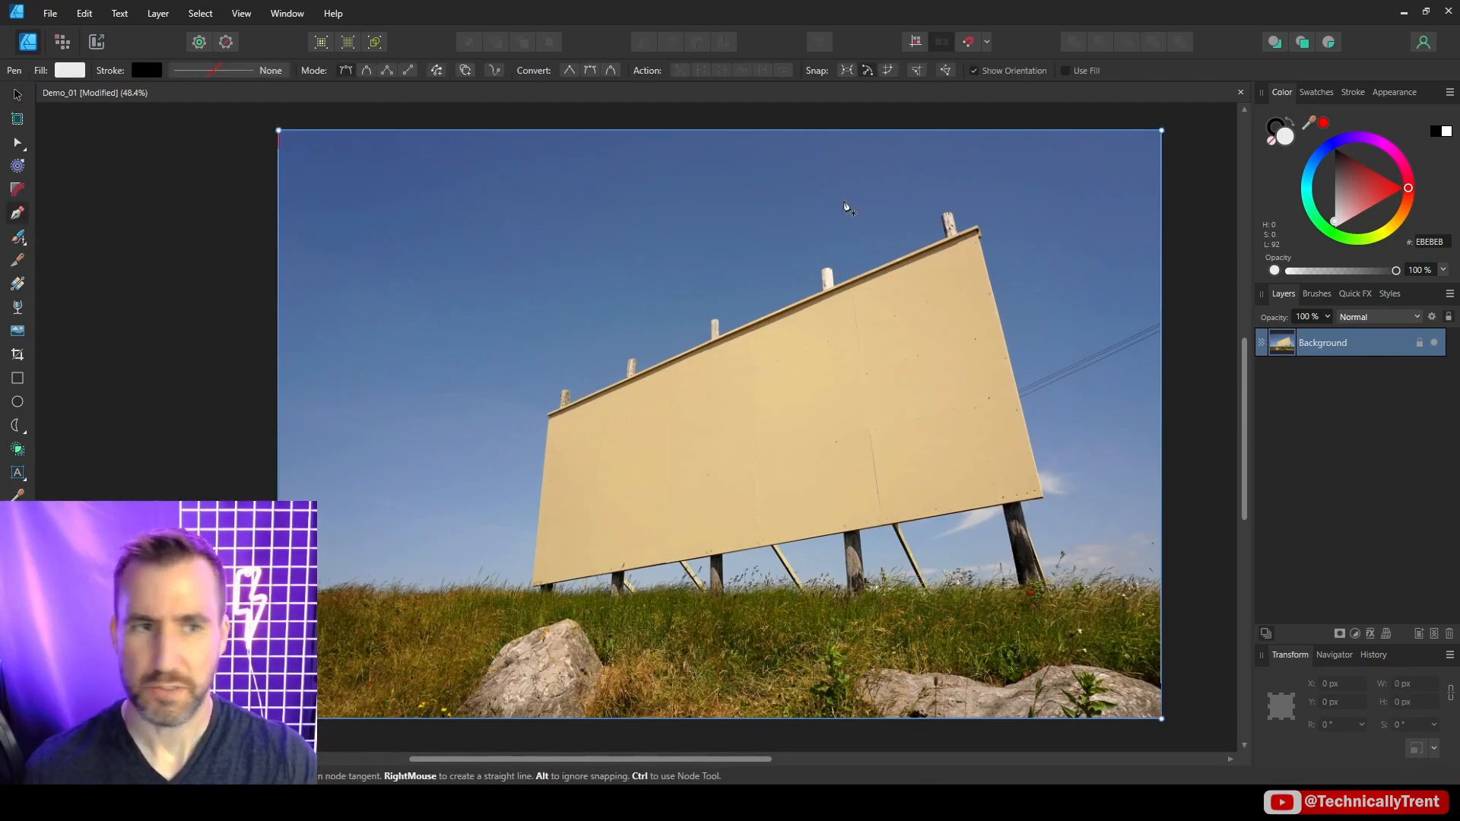
click(1274, 134)
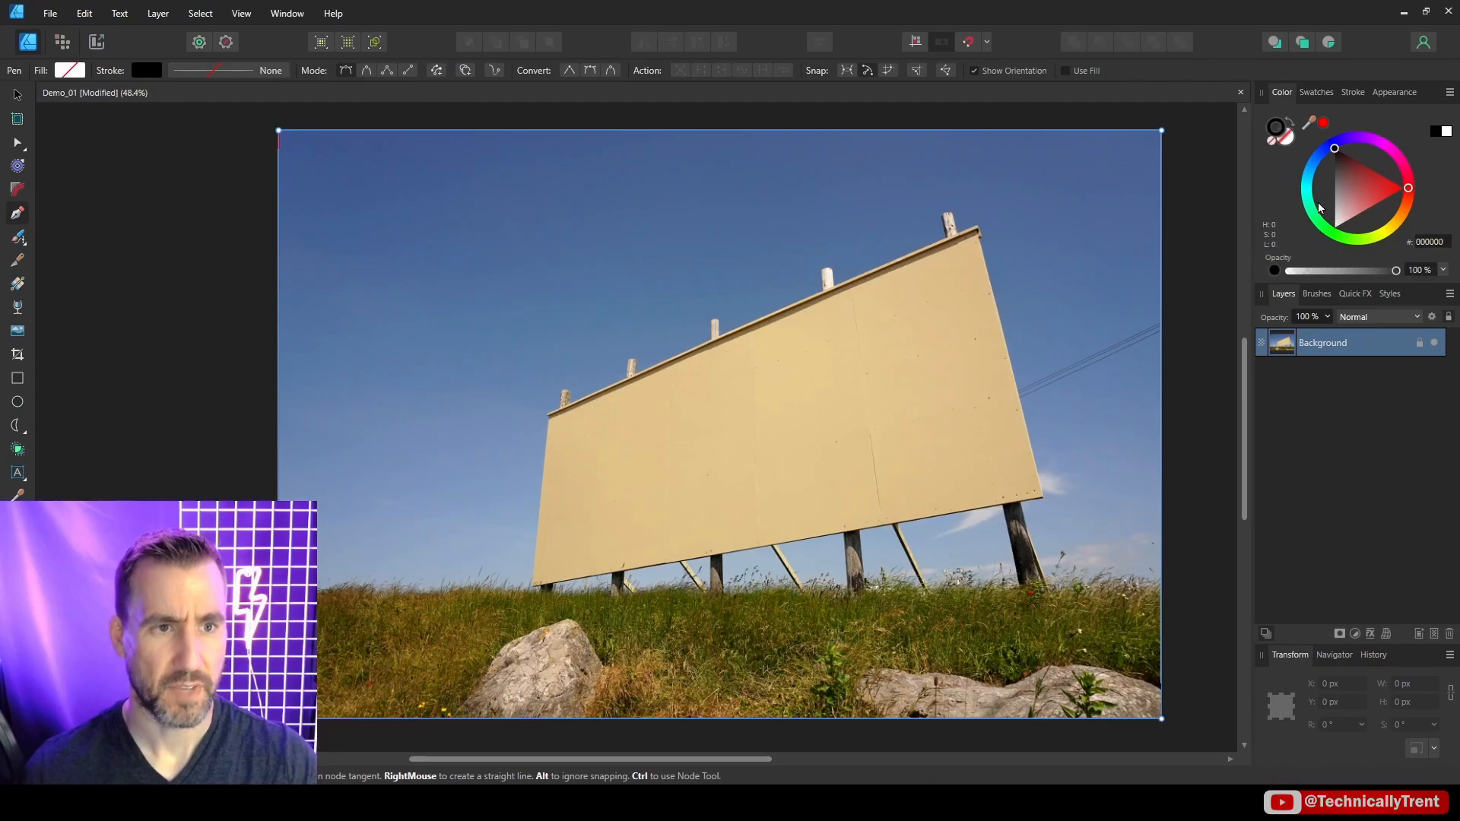
click(1323, 221)
click(1352, 93)
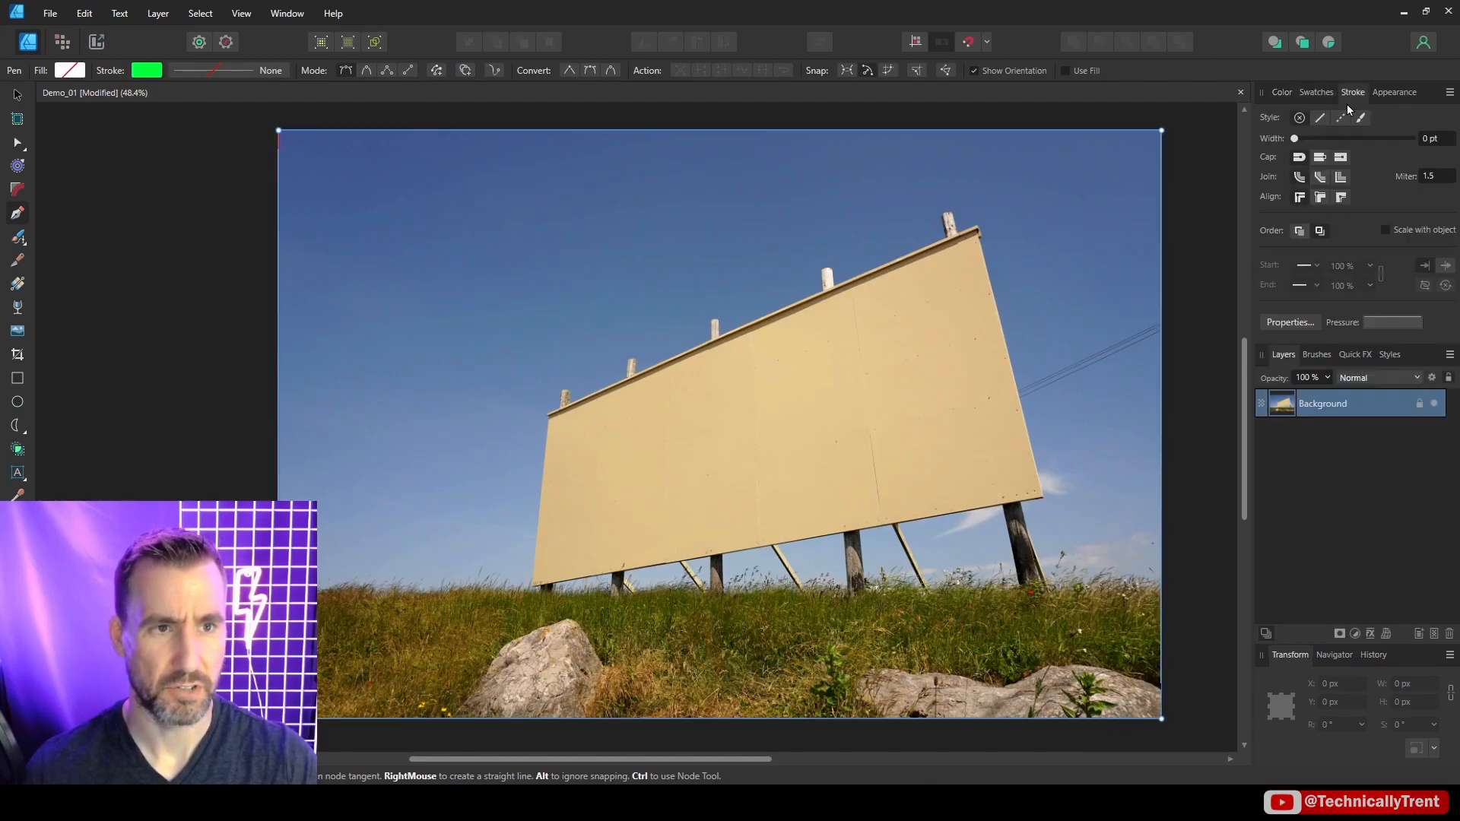
drag(1298, 138, 1313, 141)
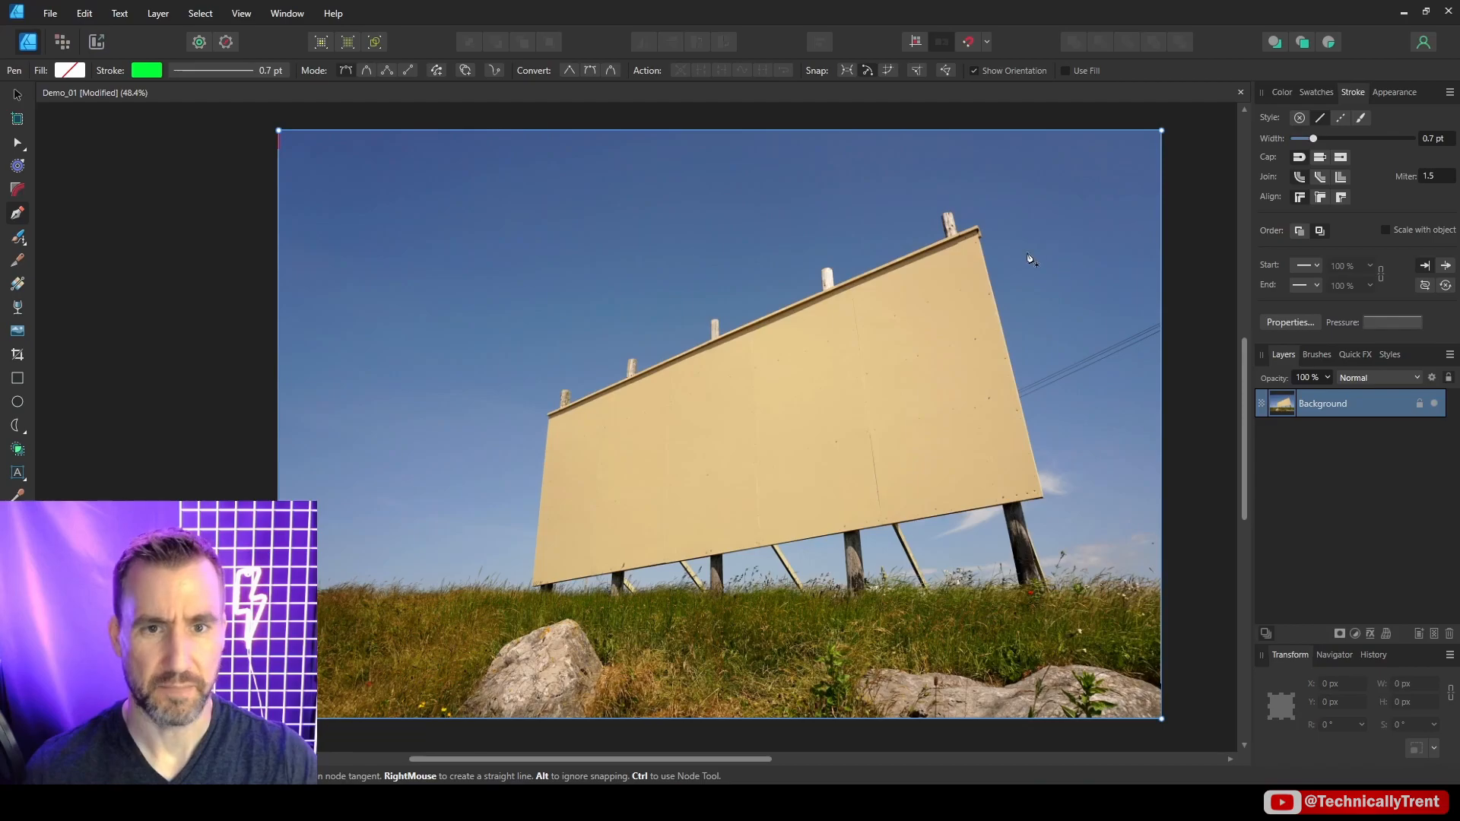
Draw two separate straight lines with the Pen tool, one along the billboard's top edge and one along its bottom edge.
click(978, 226)
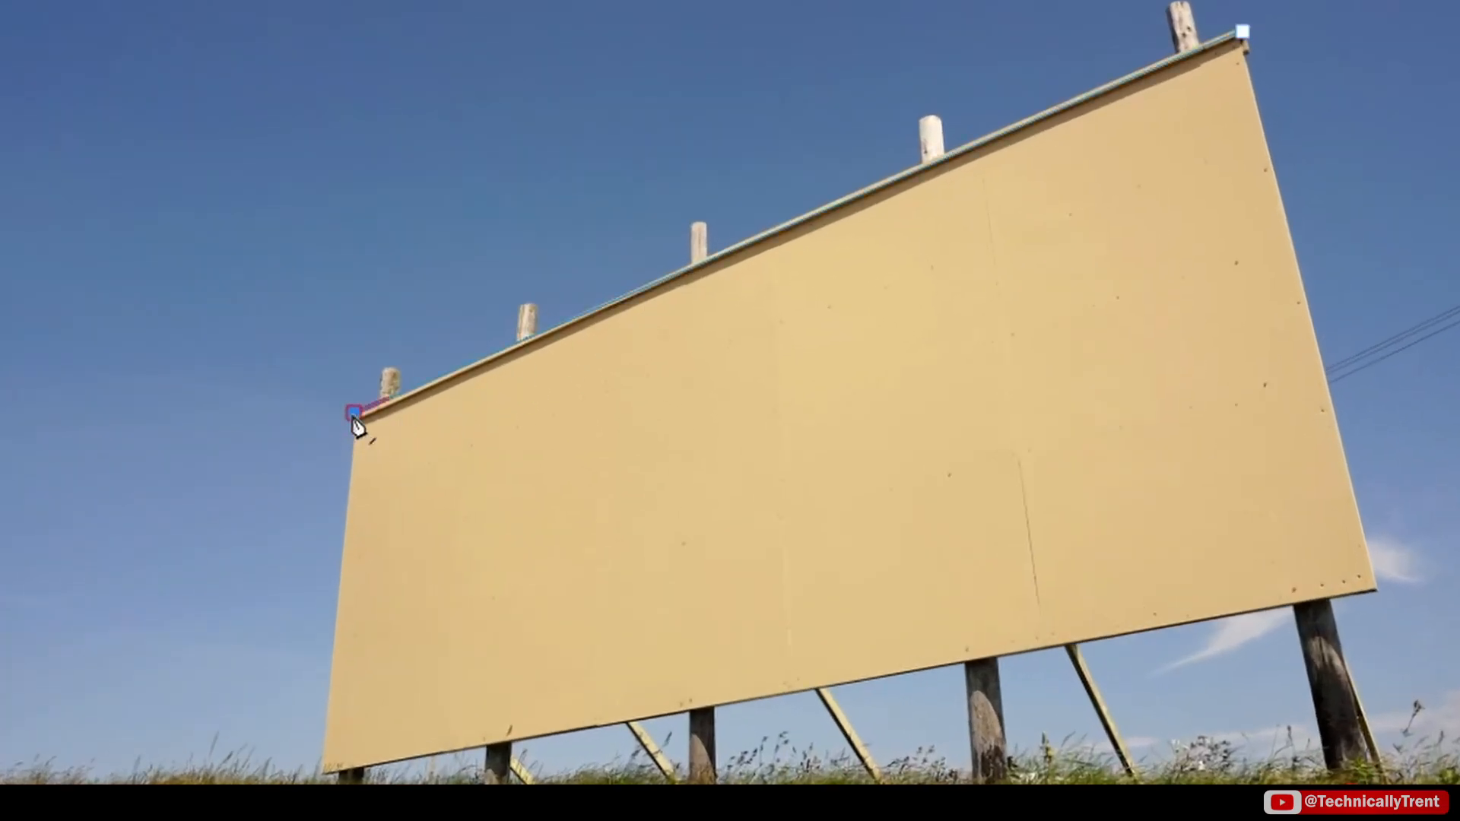
click(353, 416)
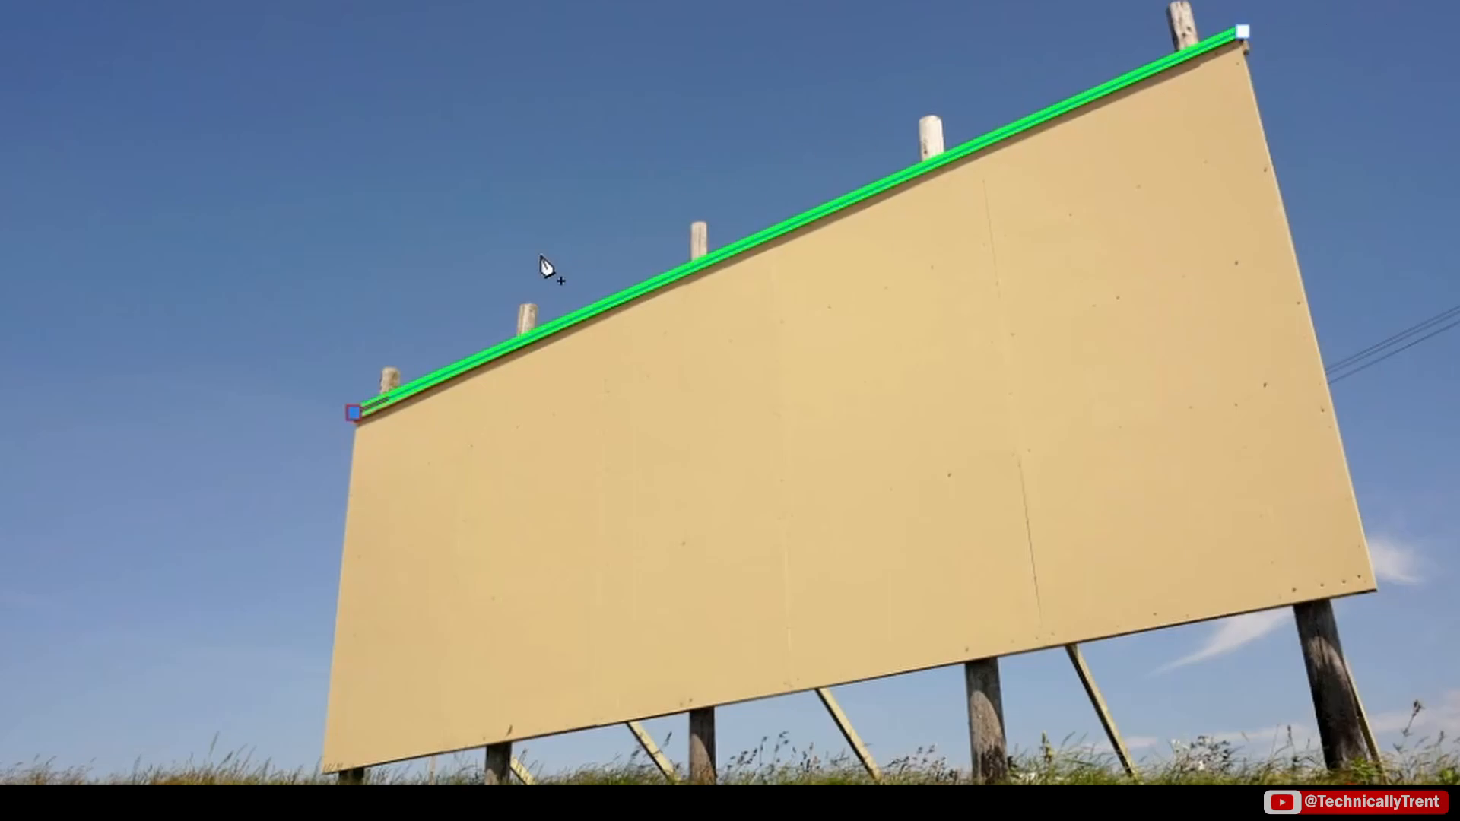
key(v)
key(p)
key(Escape)
click(1376, 589)
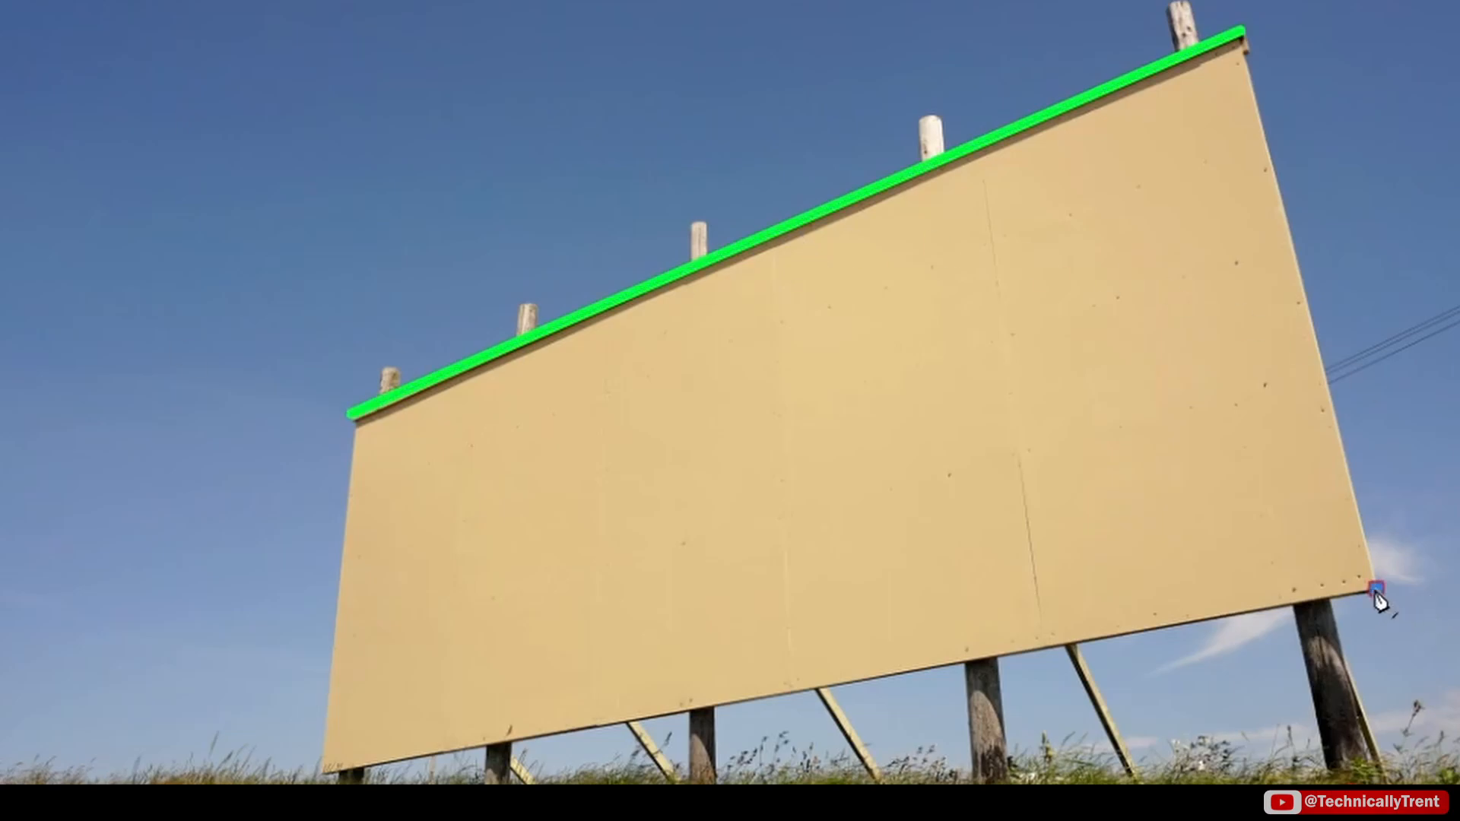
click(321, 773)
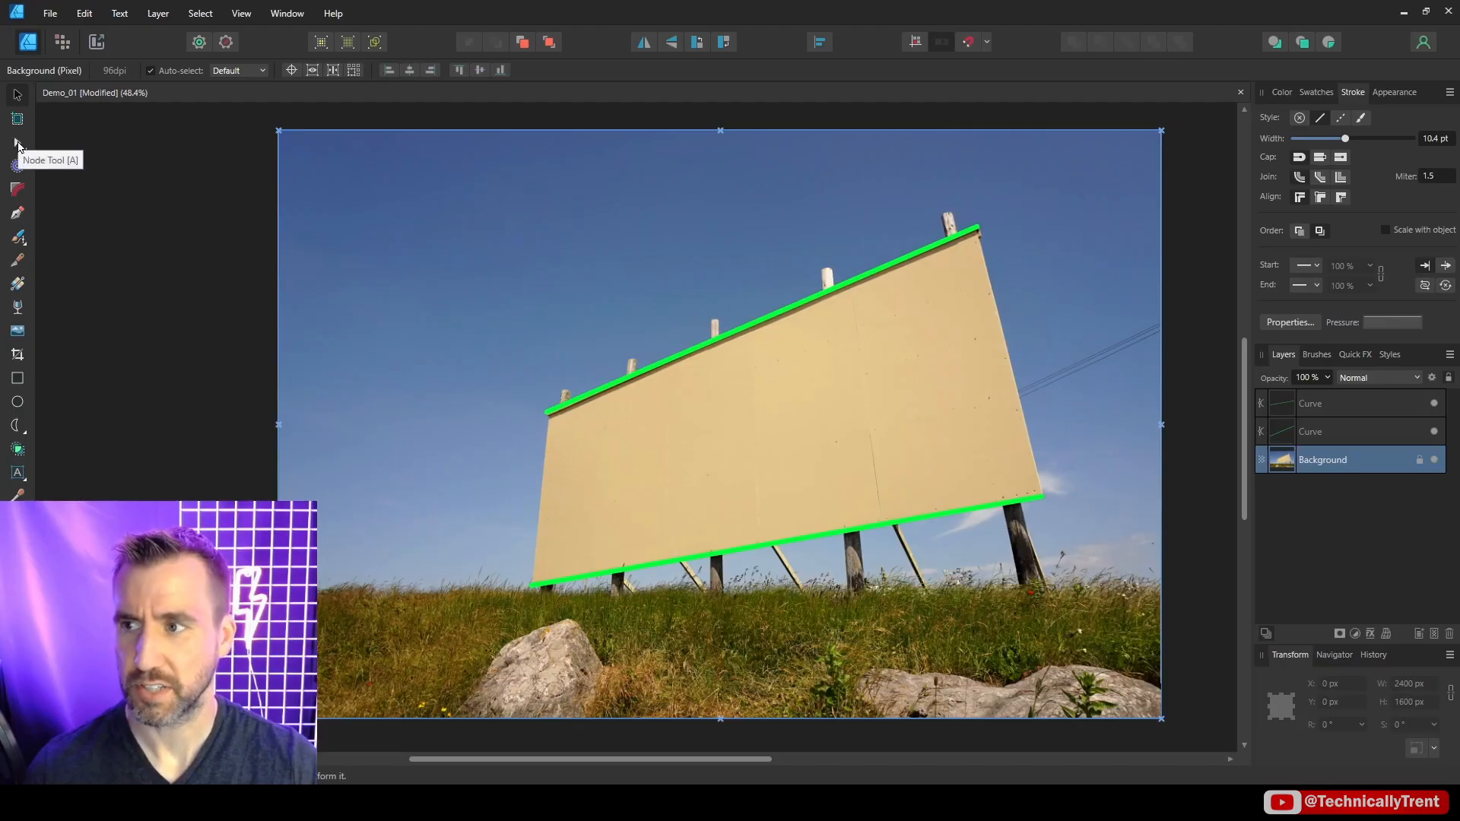
Extend the line on the billboard's top edge along its slope, moving its left end node well outside the photo.
click(18, 146)
click(588, 396)
scroll(589, 397, down, 3)
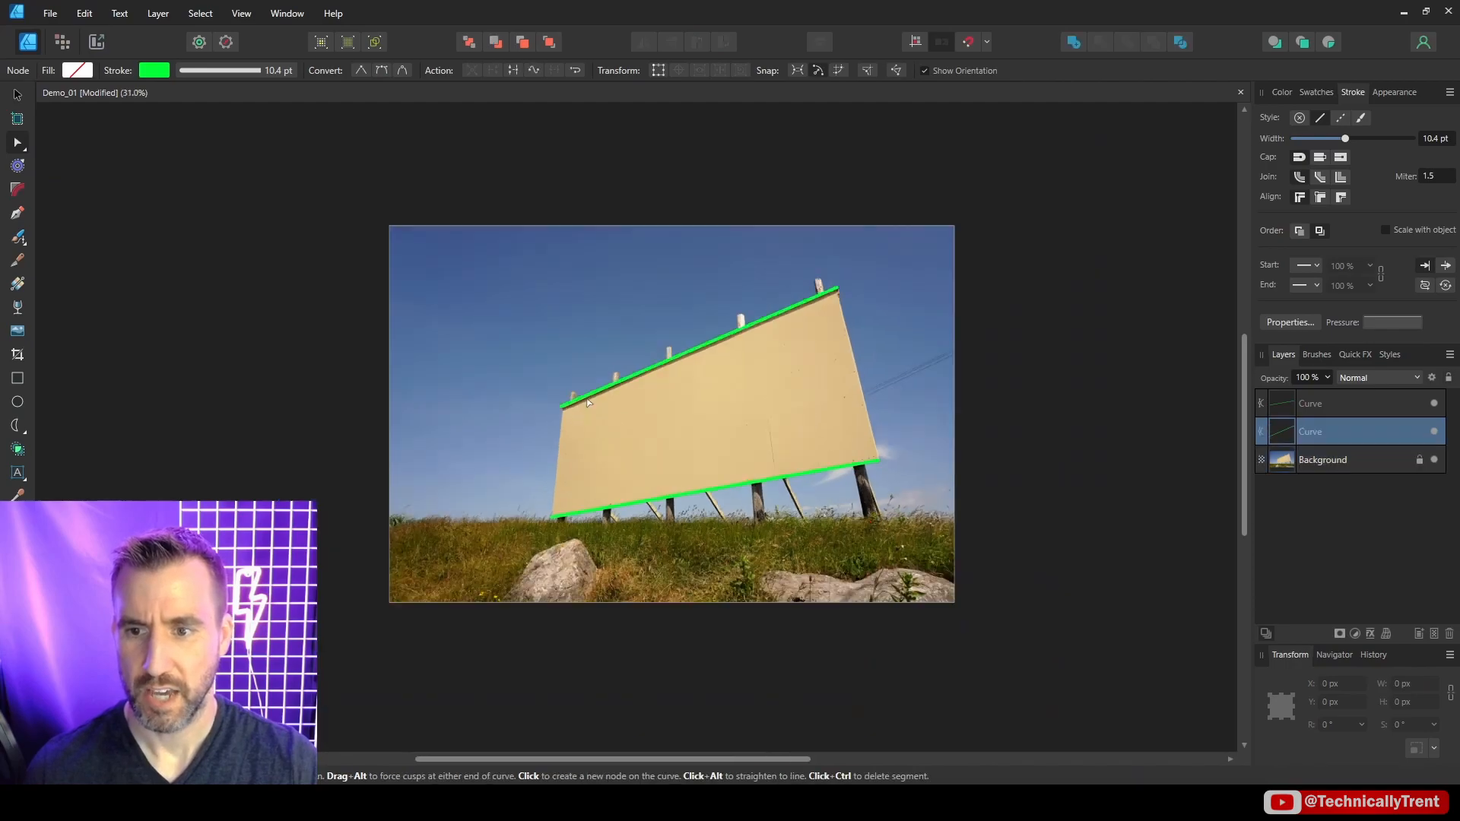
scroll(586, 401, down, 1)
drag(630, 411, 311, 466)
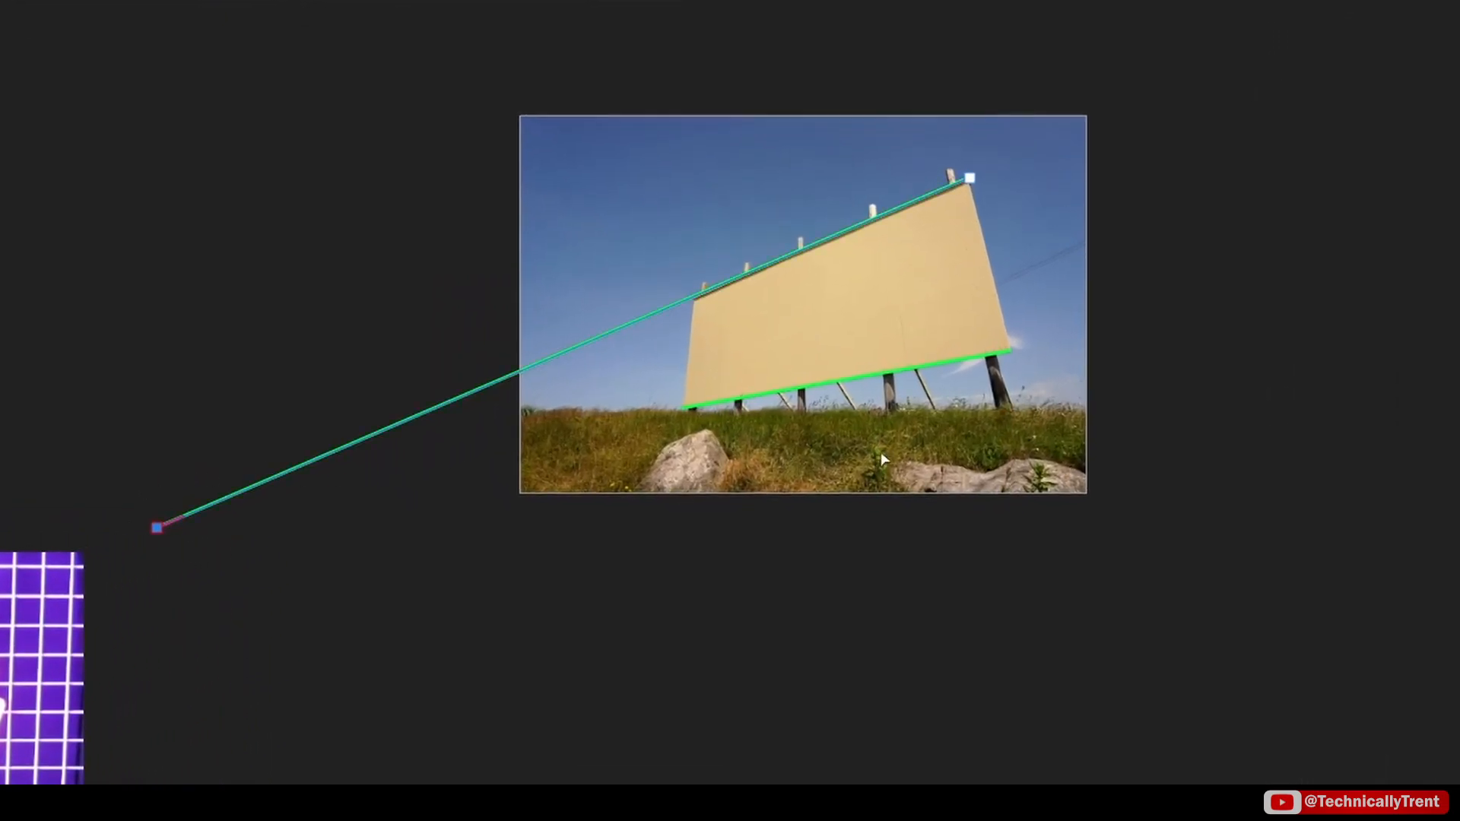
Extend the line on the billboard's bottom edge to the left until it crosses the upper line, and inspect the intersection.
click(898, 371)
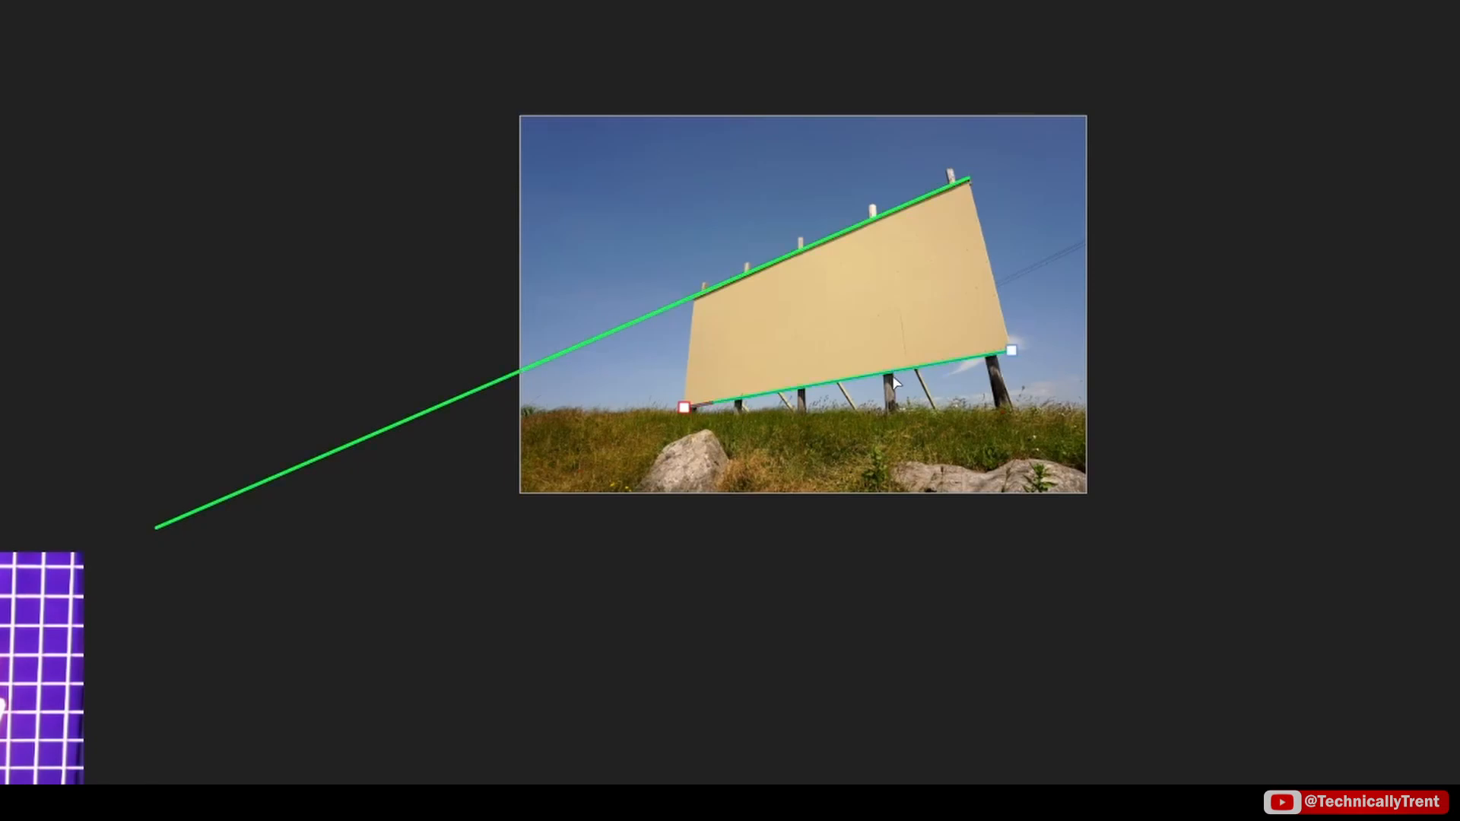
drag(684, 408, 190, 514)
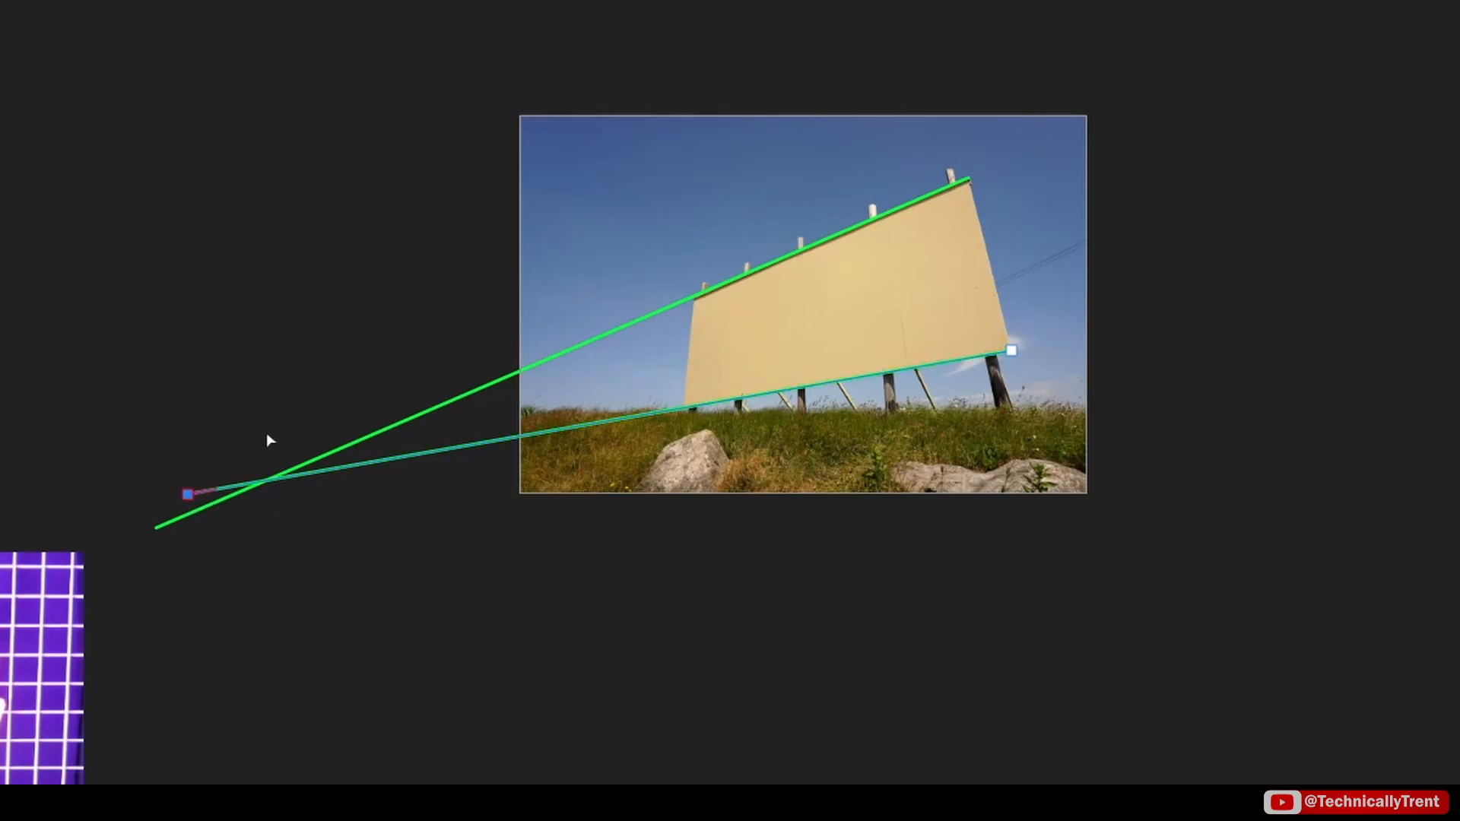
scroll(266, 495, up, 5)
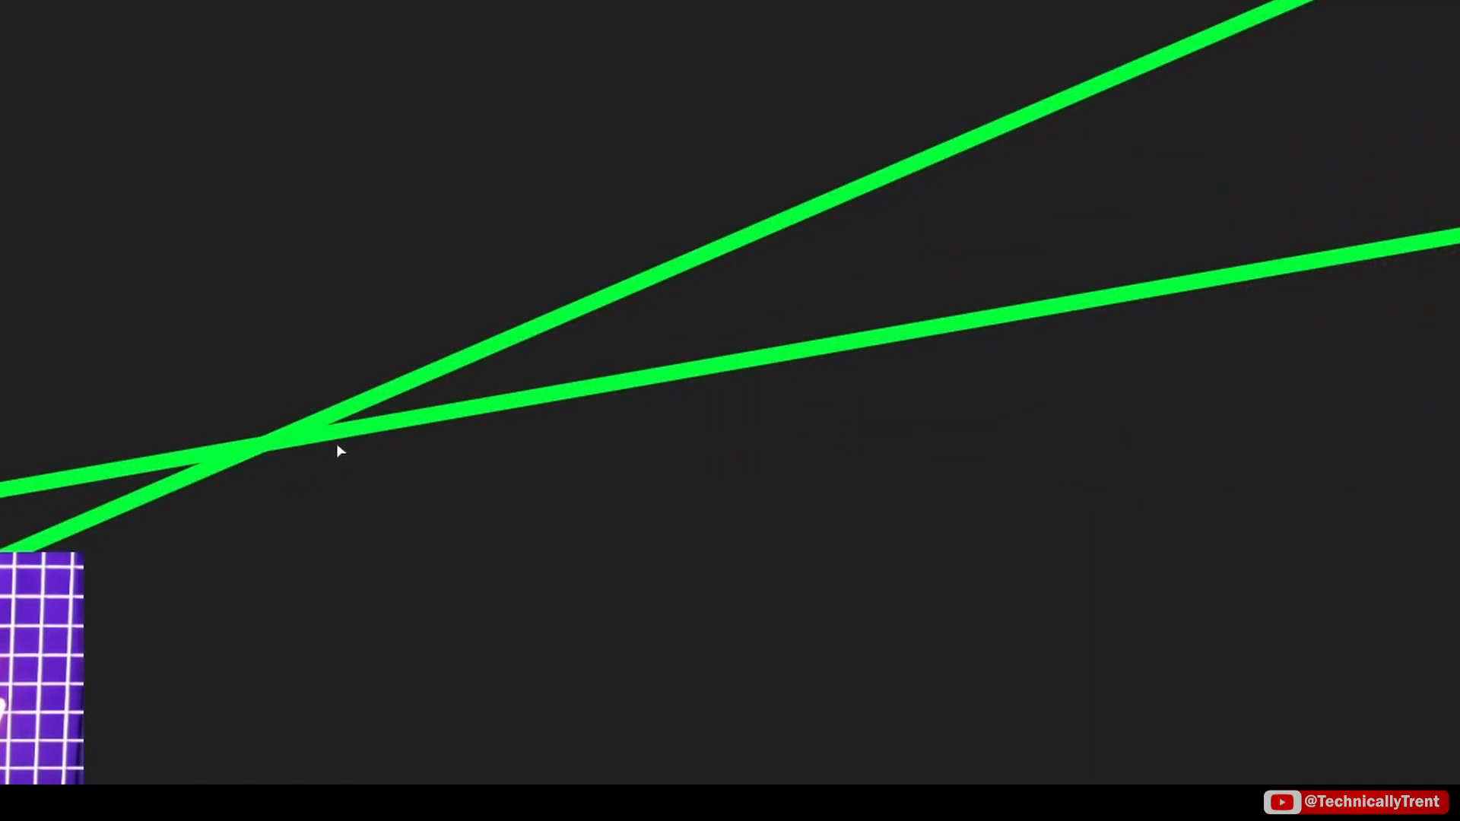
scroll(335, 453, down, 6)
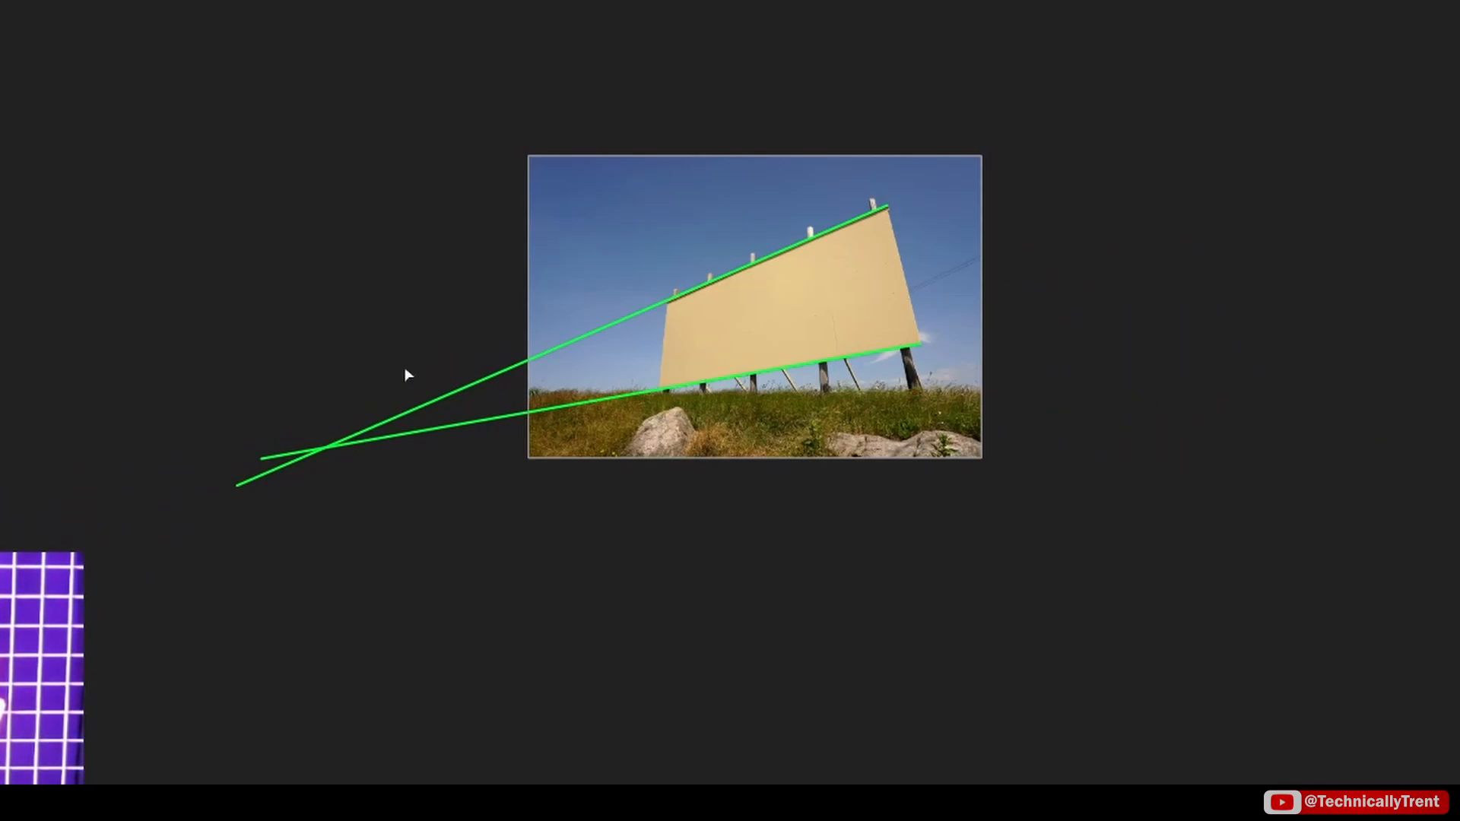
drag(611, 250, 632, 219)
scroll(634, 290, up, 4)
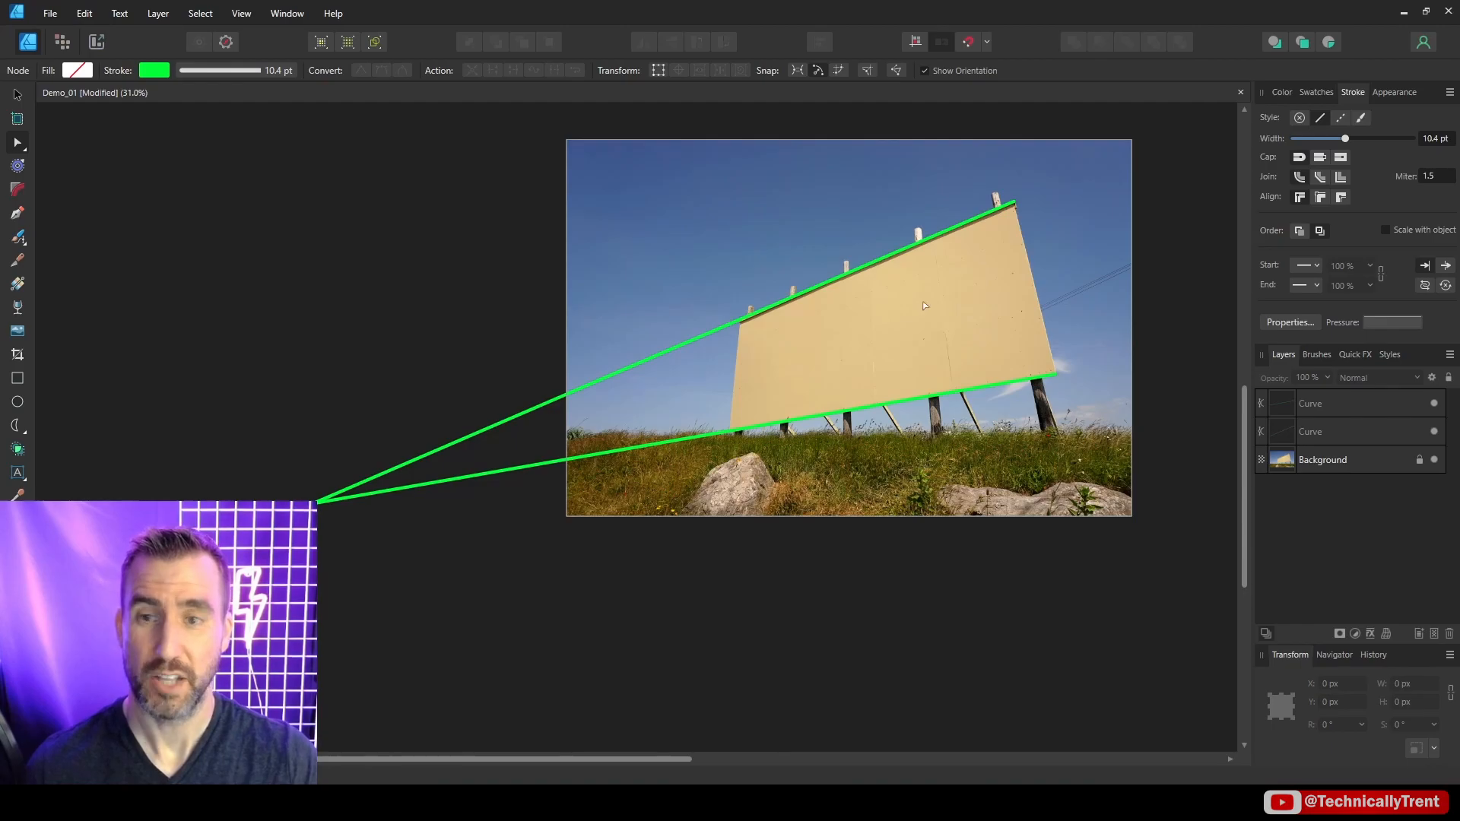
Draw two more lines with the Pen tool, from points on the billboard's right edge to the vanishing point where the green lines meet.
click(17, 214)
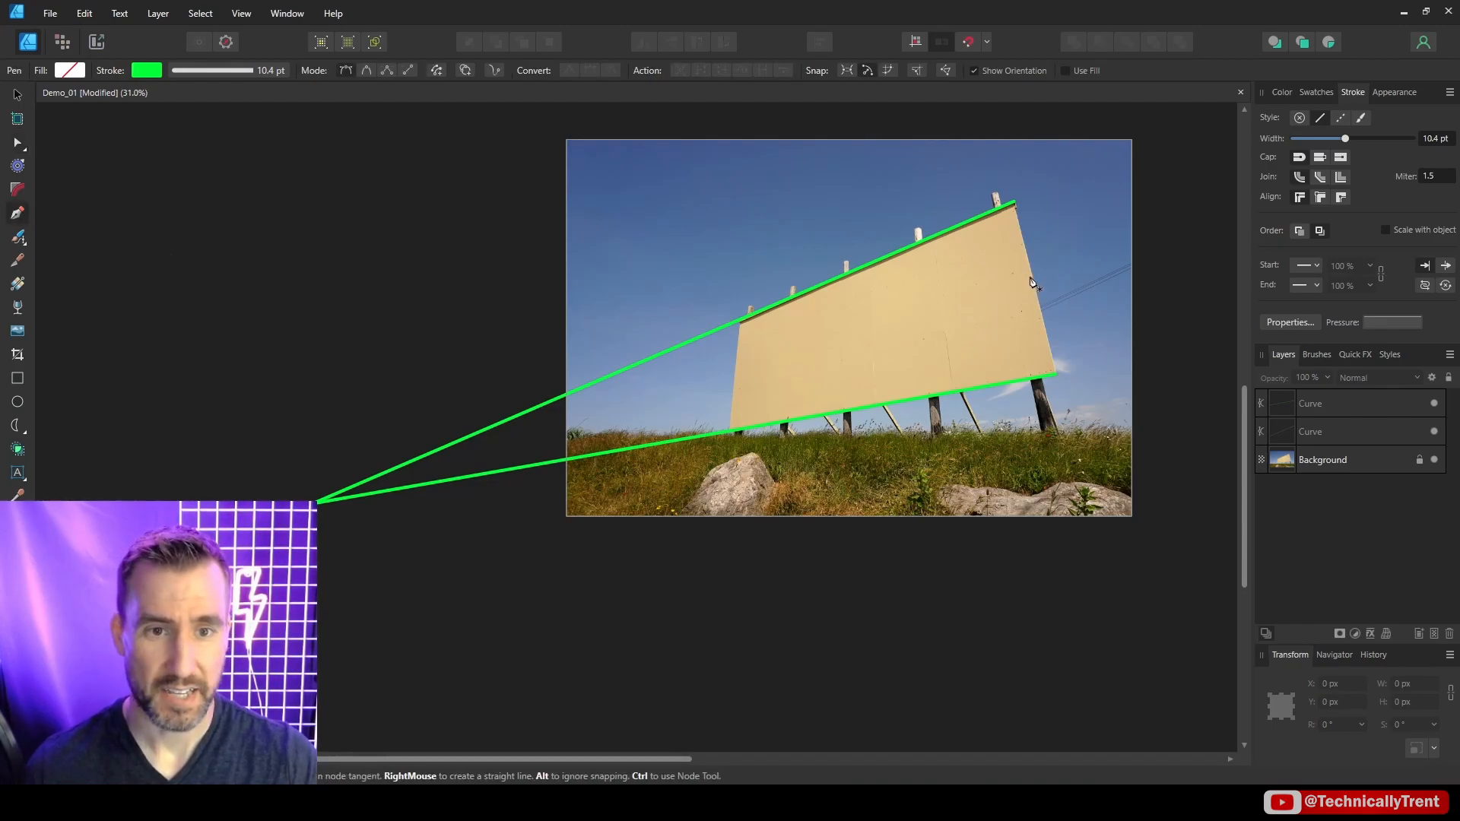
click(1032, 272)
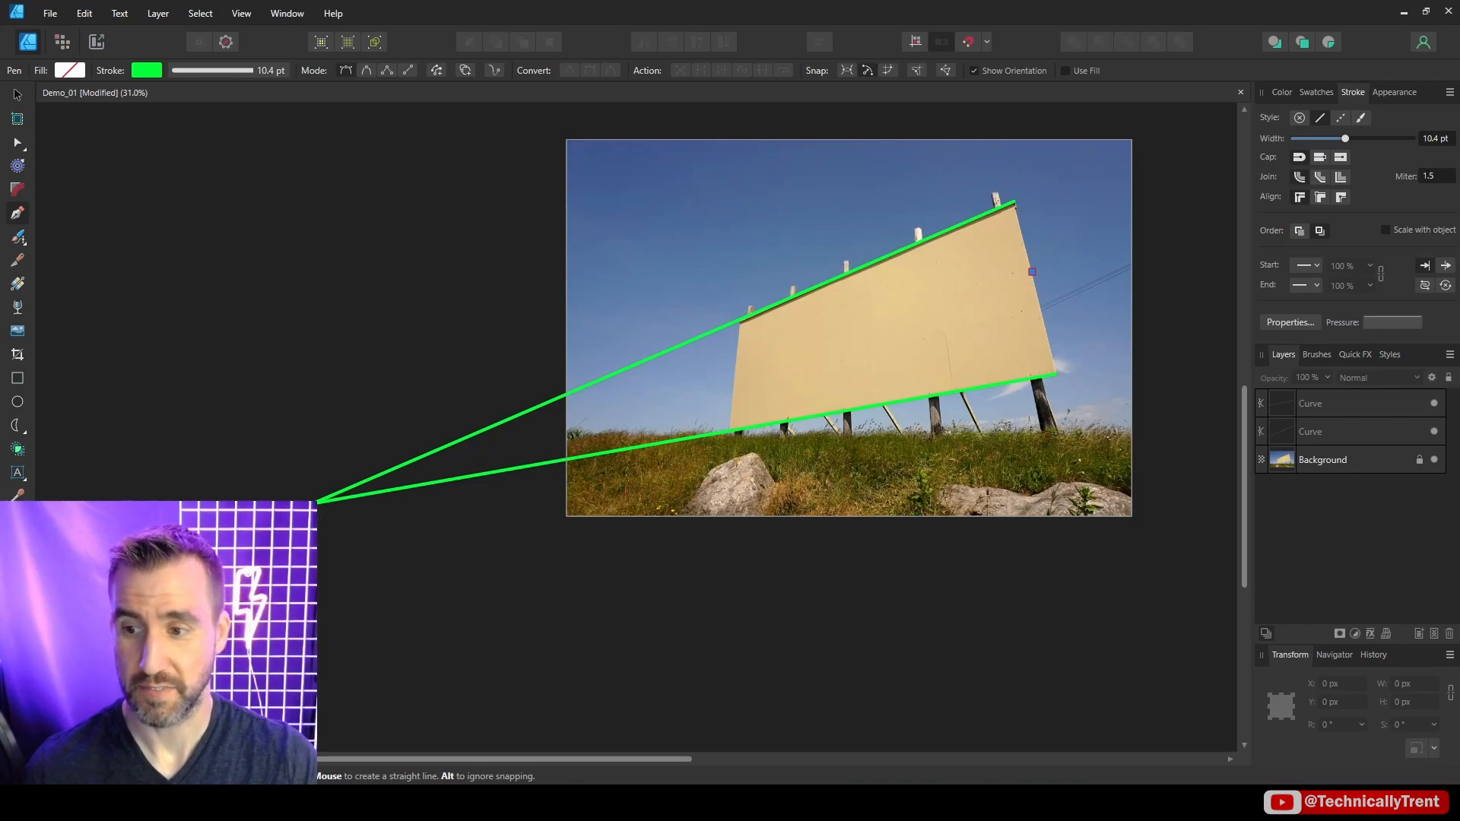
click(316, 503)
key(Escape)
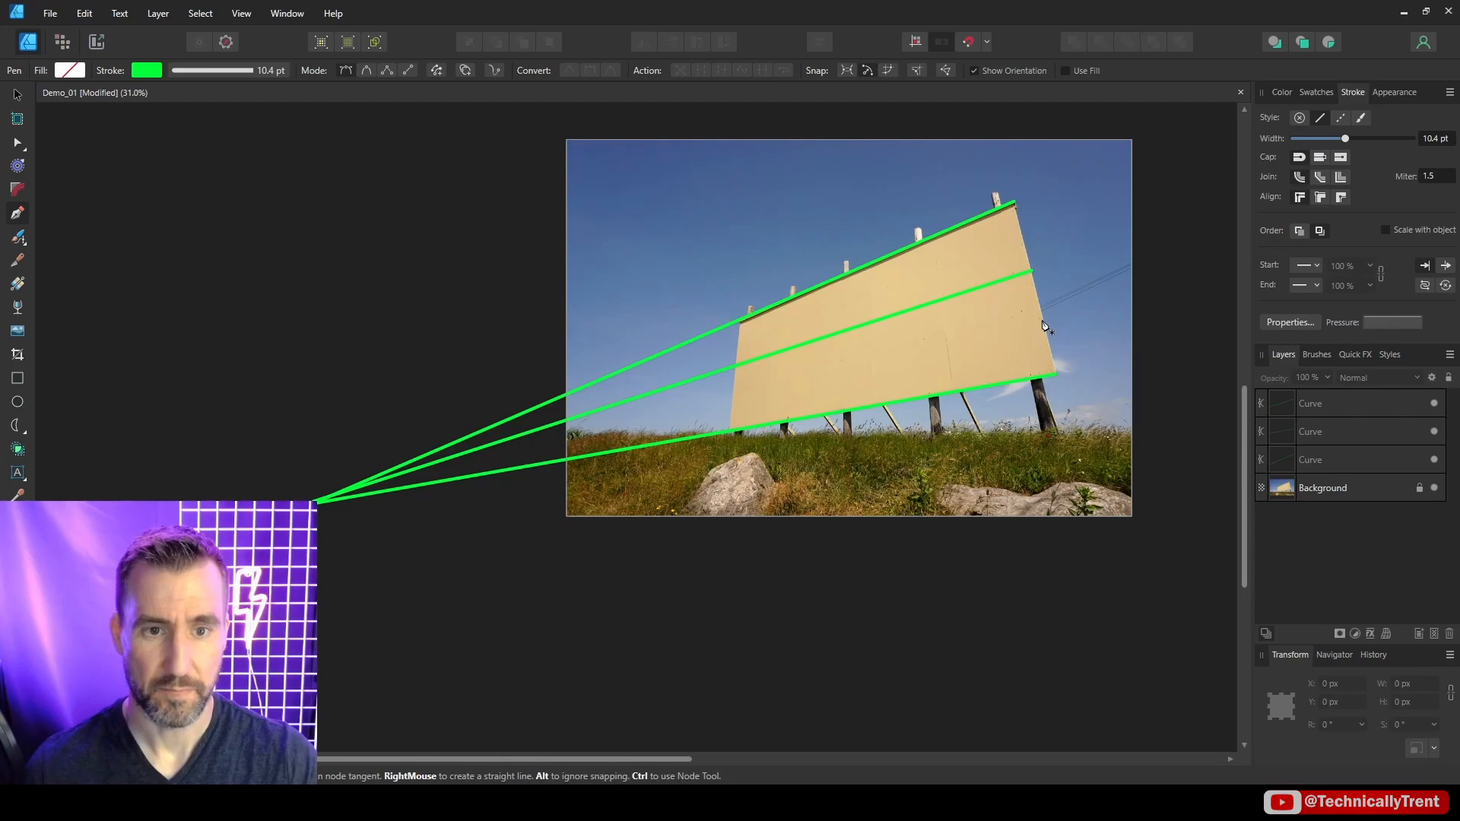
click(1044, 320)
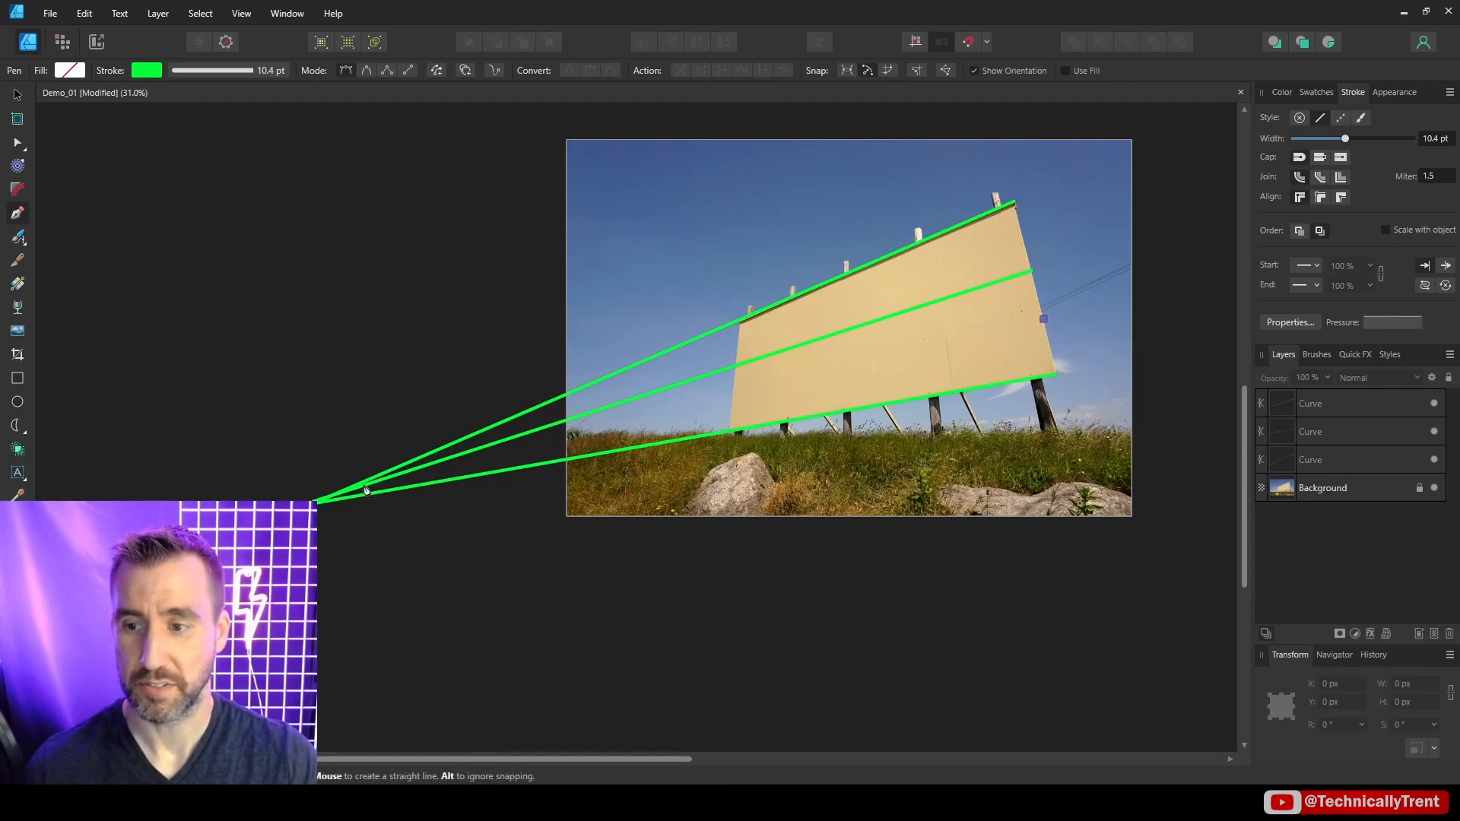
click(315, 502)
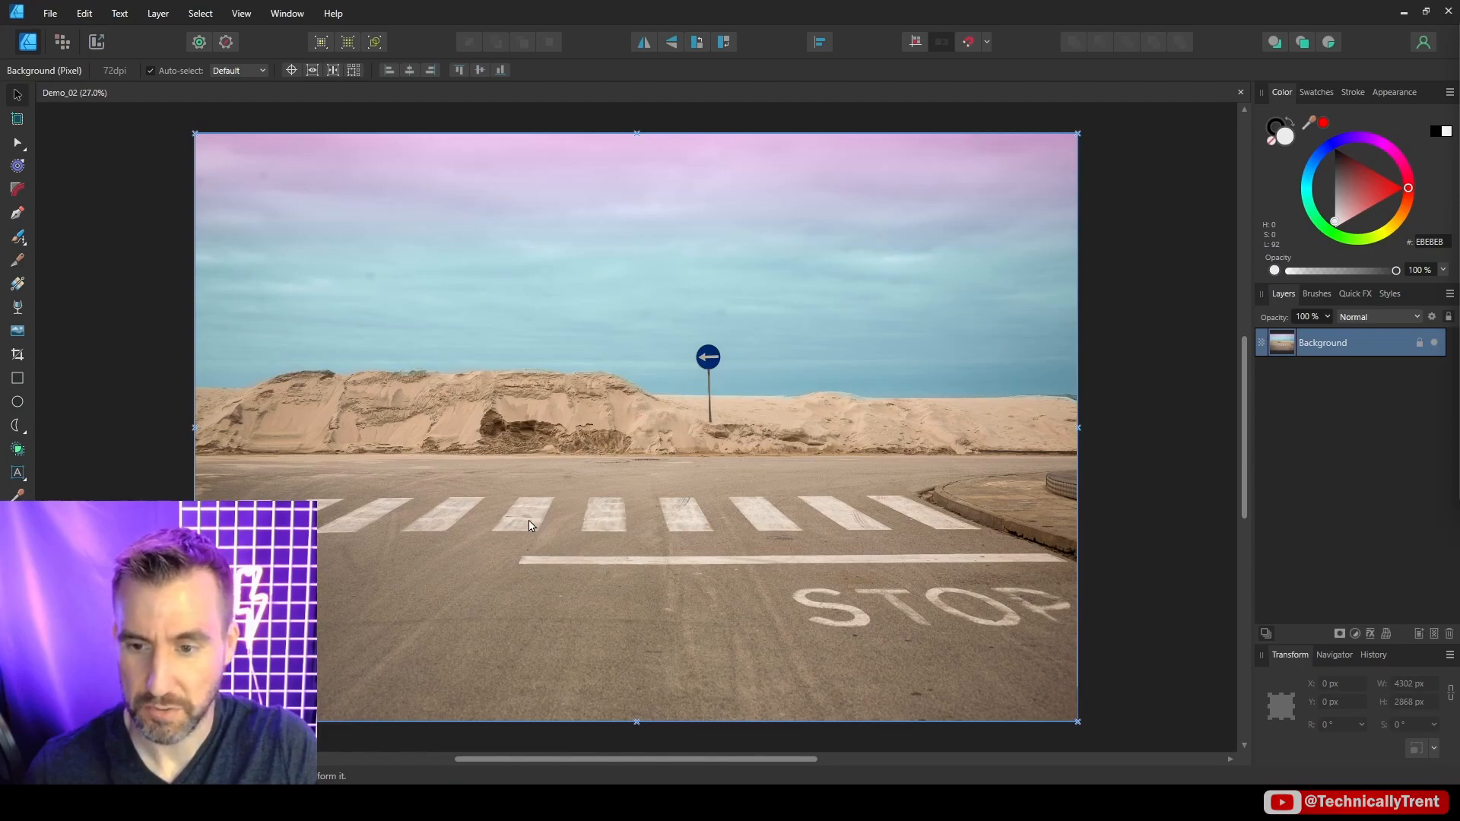
Choose the Pen tool for the road photo and set its stroke colour to green 28FF00.
click(14, 214)
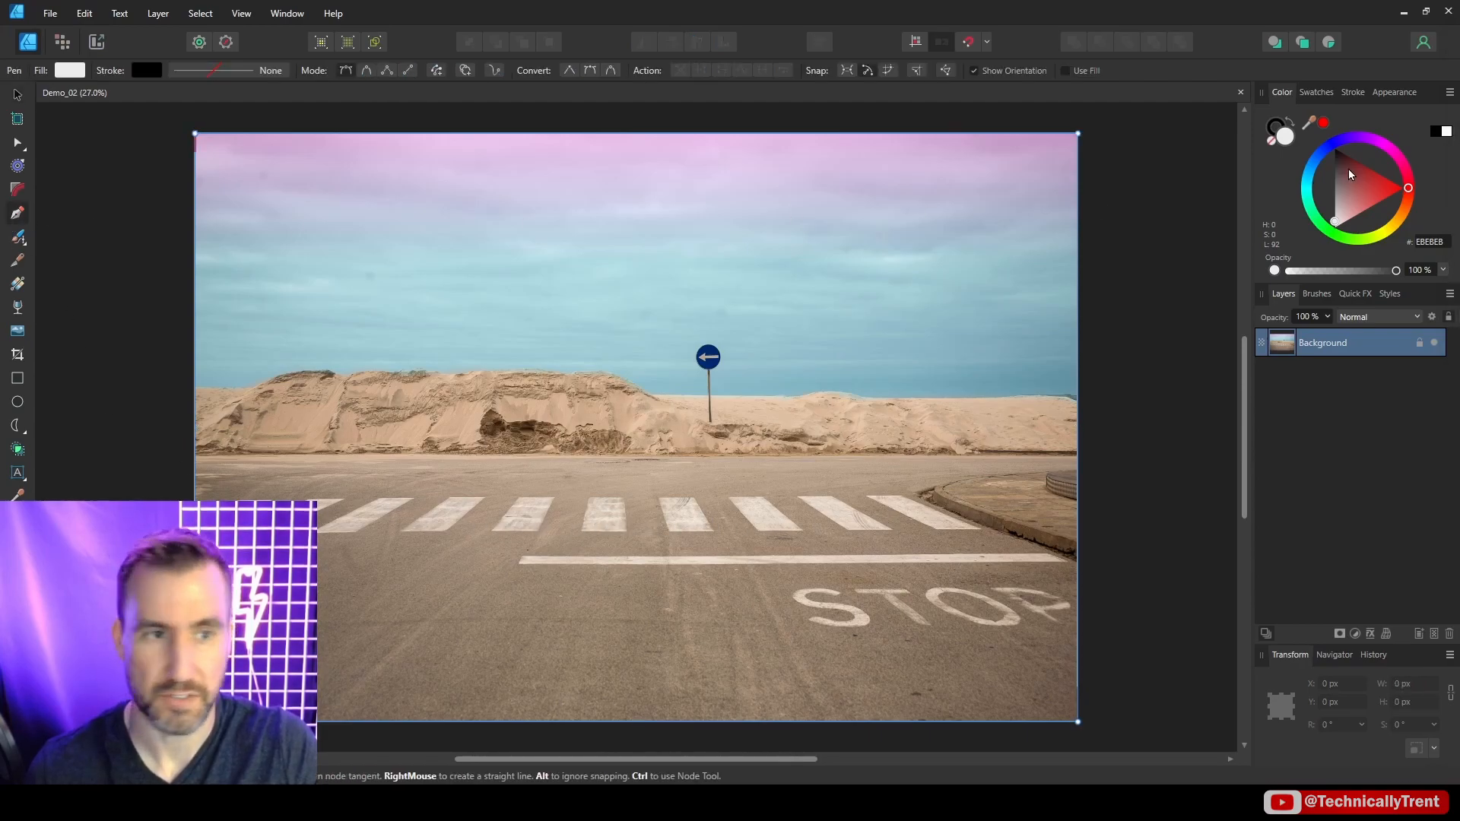
drag(1408, 188, 1339, 236)
click(1270, 125)
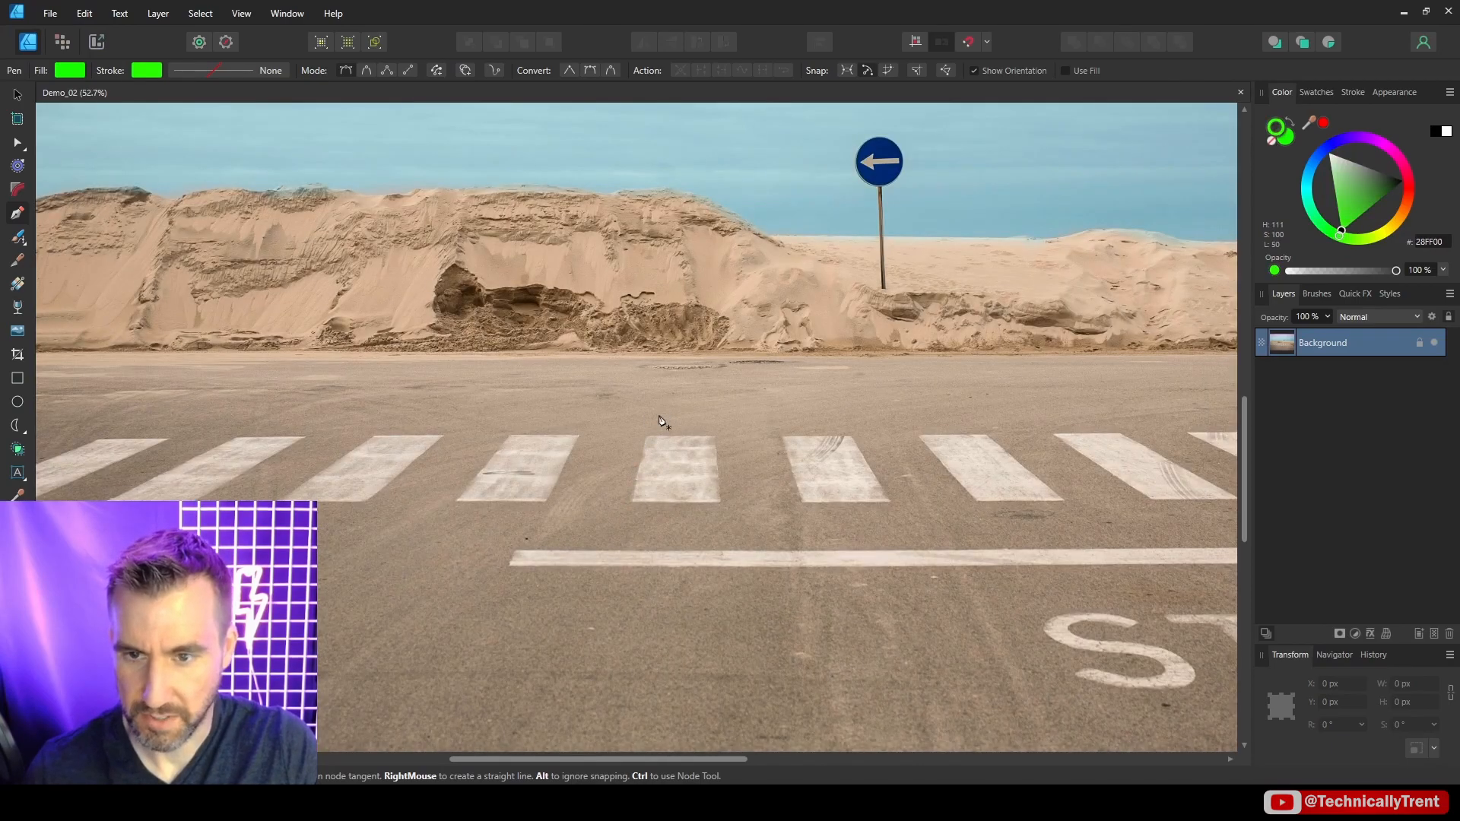
Draw a straight line along the slanted right edge of a crosswalk stripe and open its stroke settings.
scroll(702, 486, down, 2)
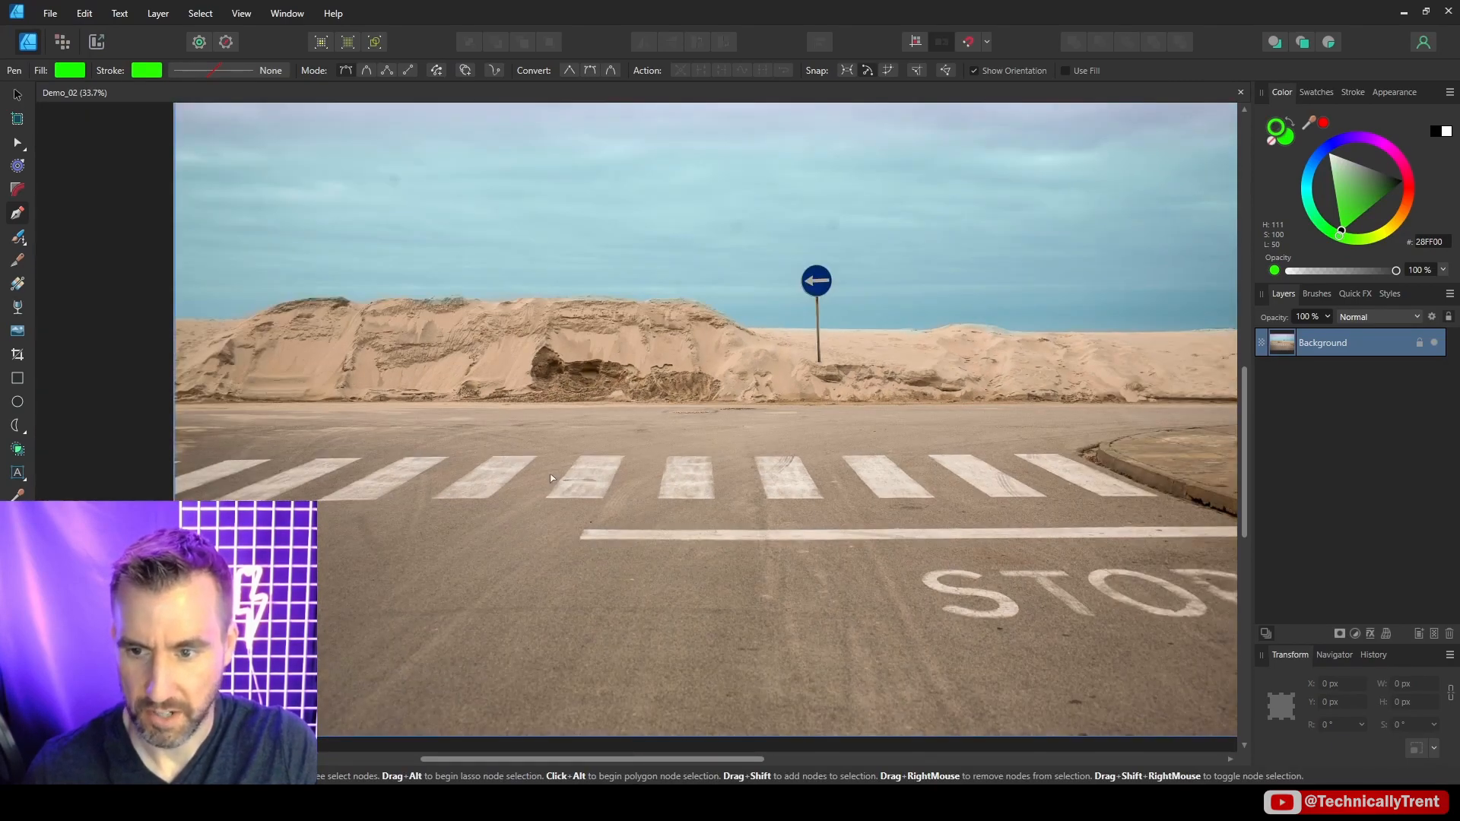
scroll(532, 471, up, 2)
click(464, 509)
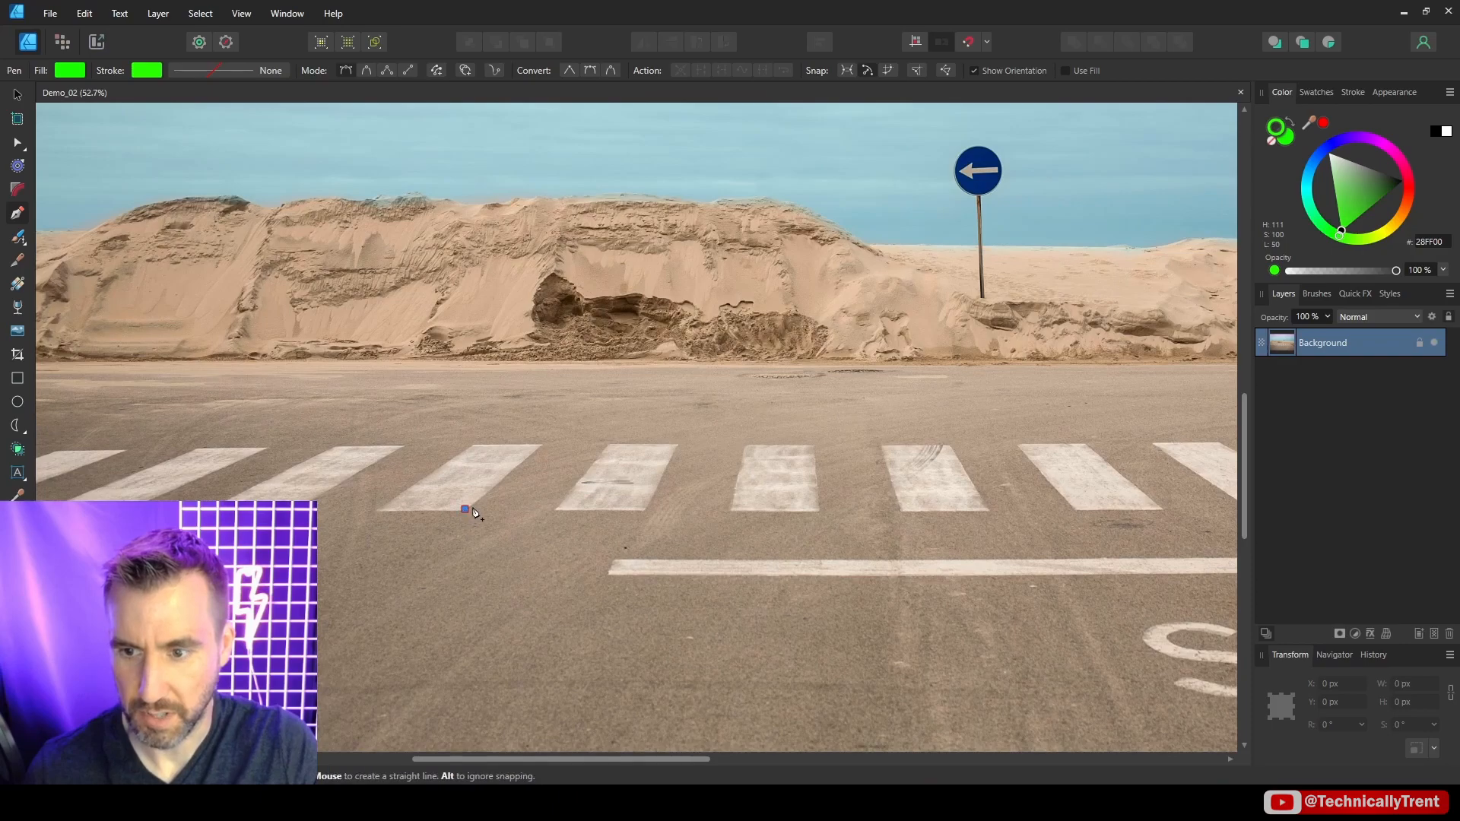
click(540, 446)
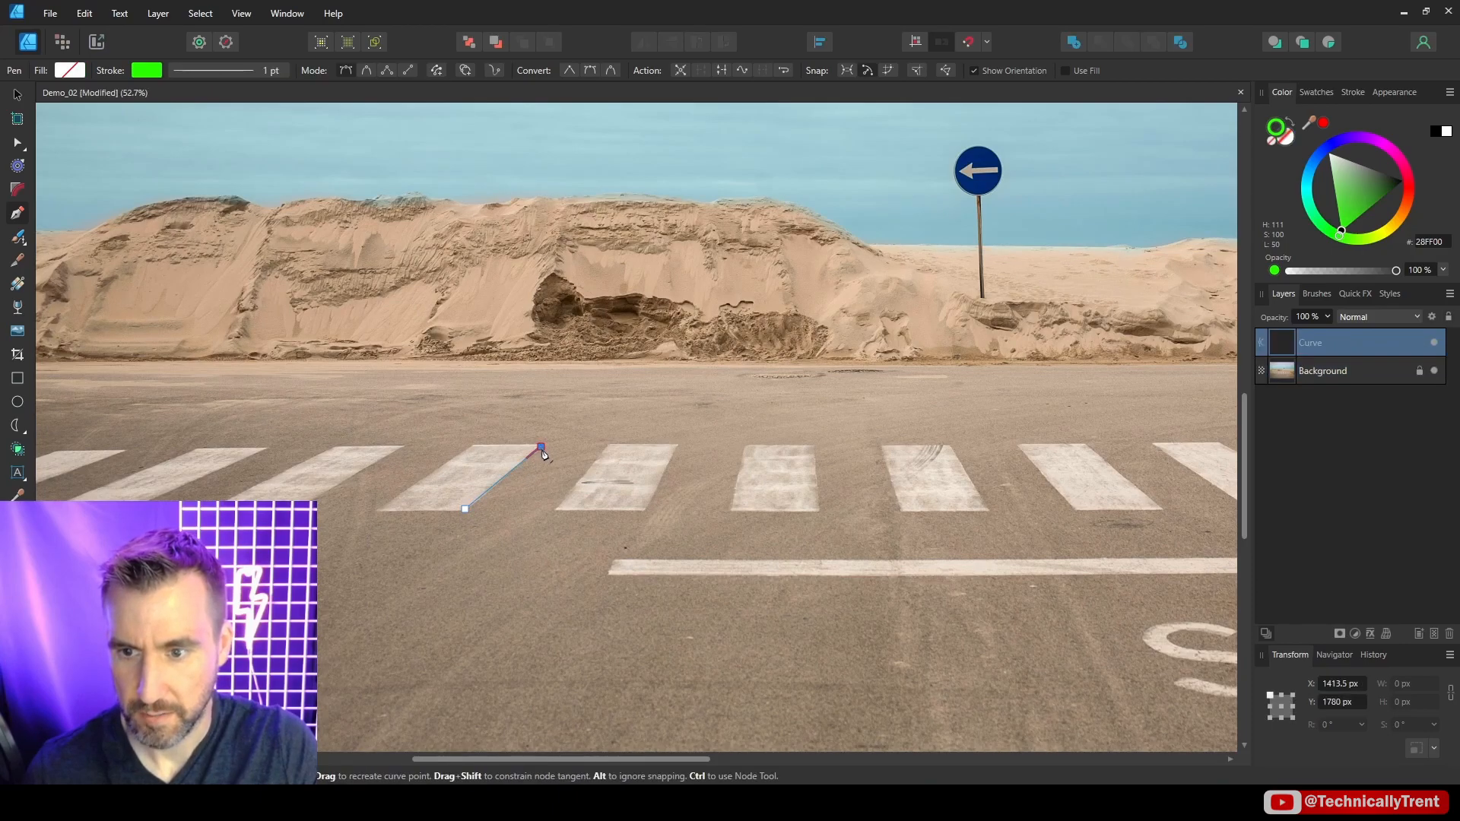
click(1344, 95)
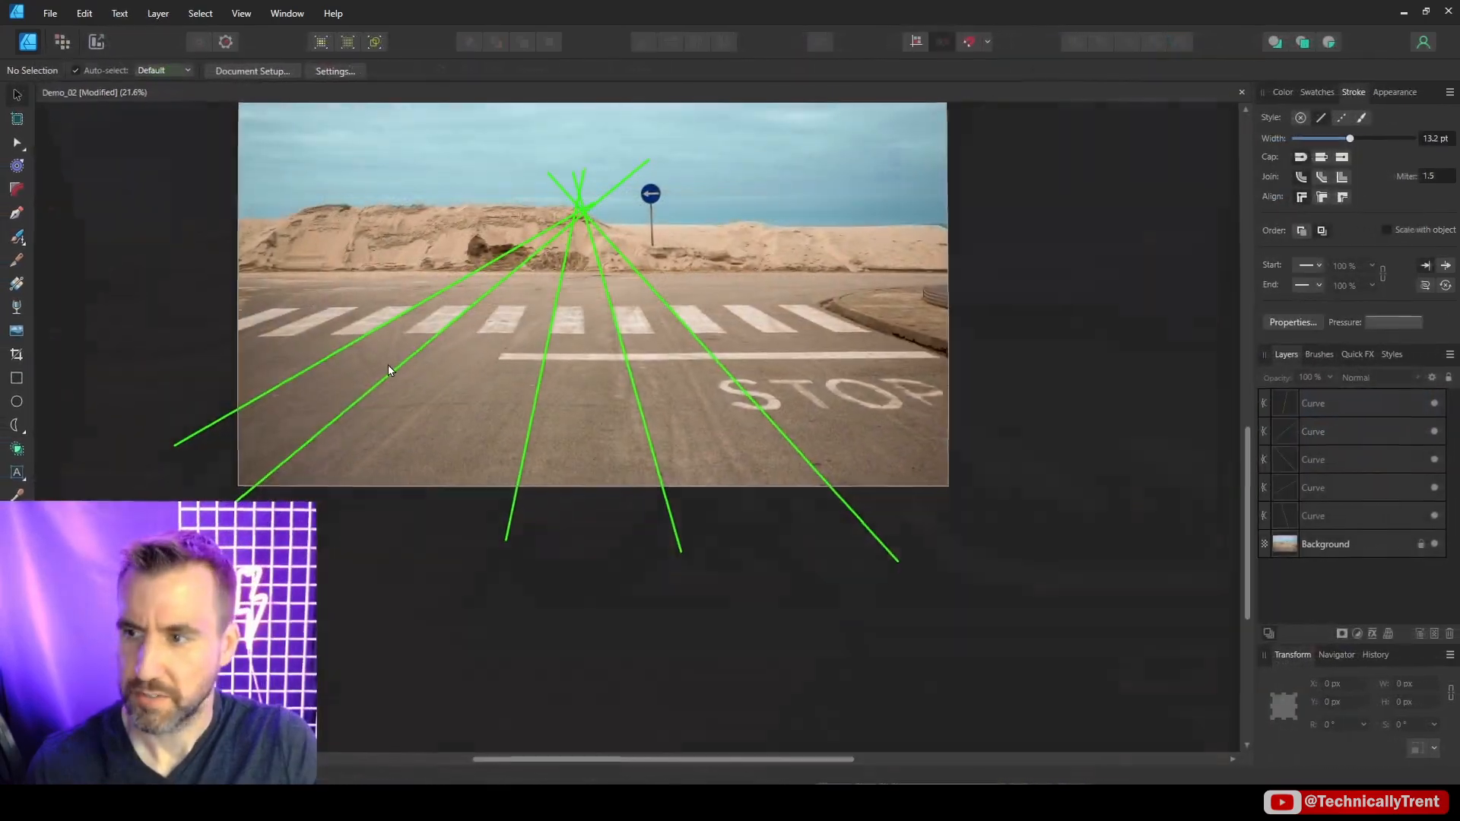
Add the text WALKWAY on the road below the crosswalk.
click(23, 477)
click(86, 475)
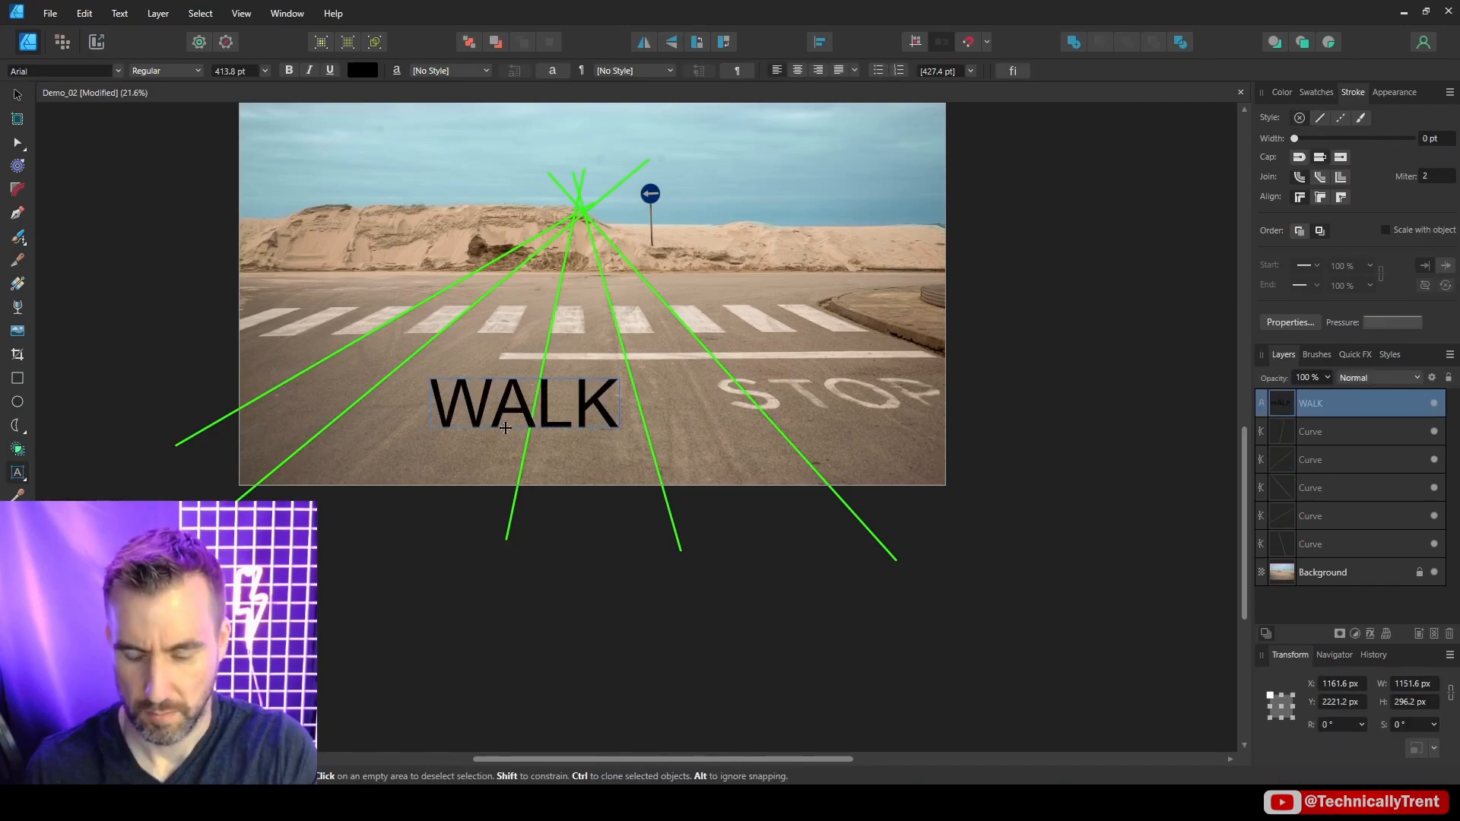
text(WAY)
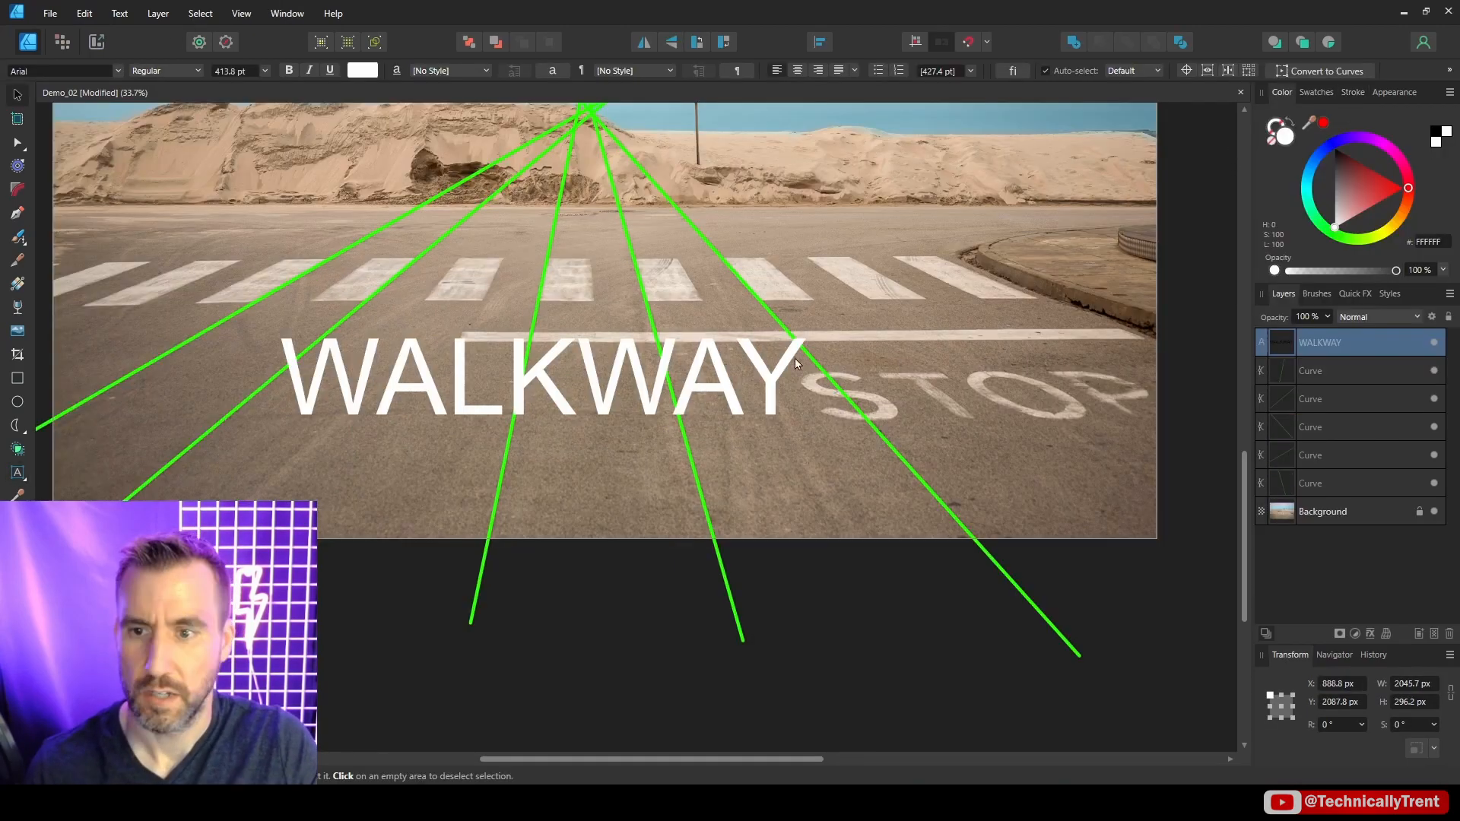
Set the WALKWAY text's font to Berlin Sans FB Demi and move it to the lower left part of the road.
drag(677, 388, 634, 389)
click(115, 70)
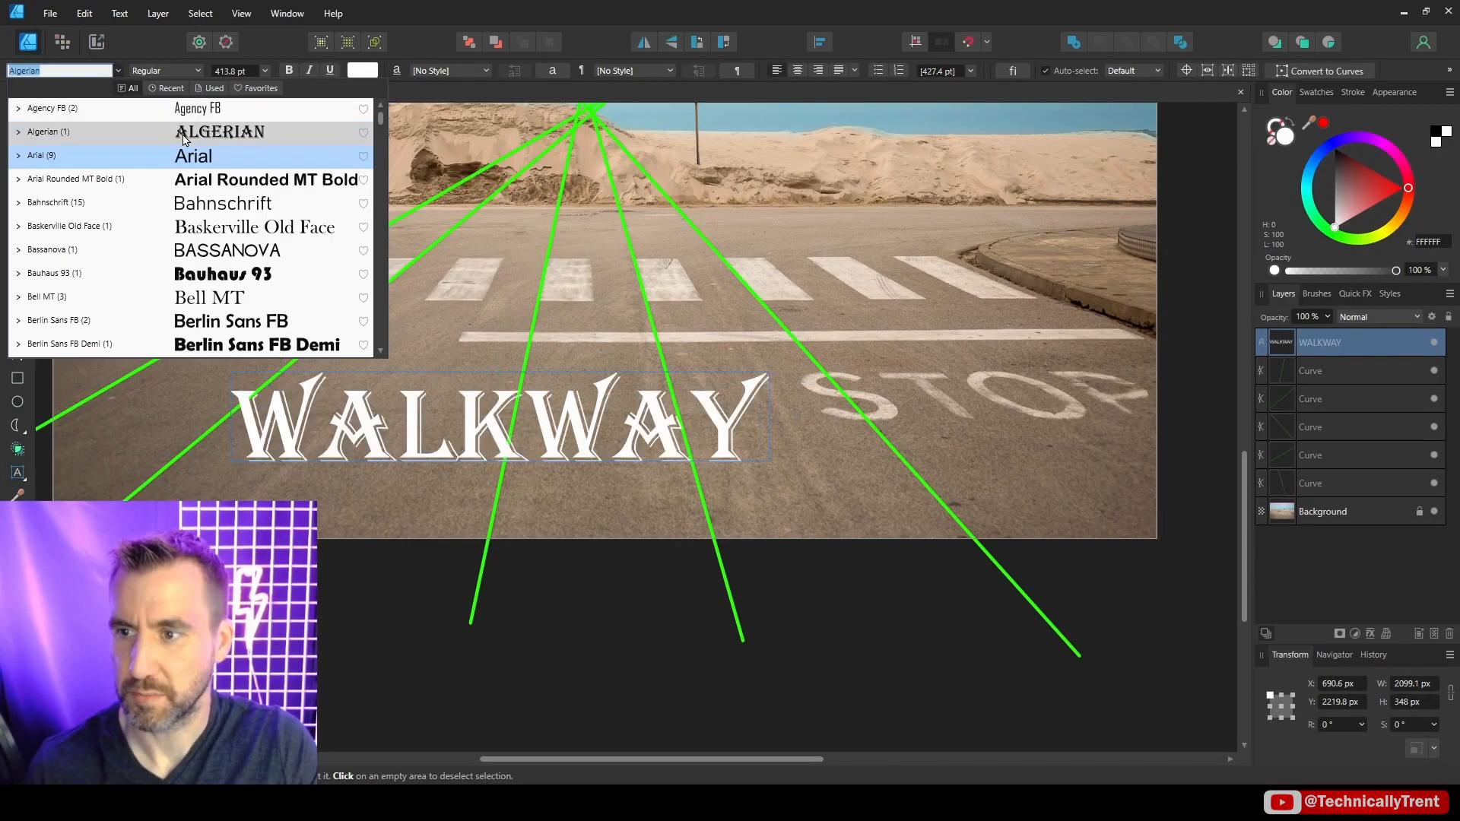
scroll(271, 207, down, 2)
click(272, 203)
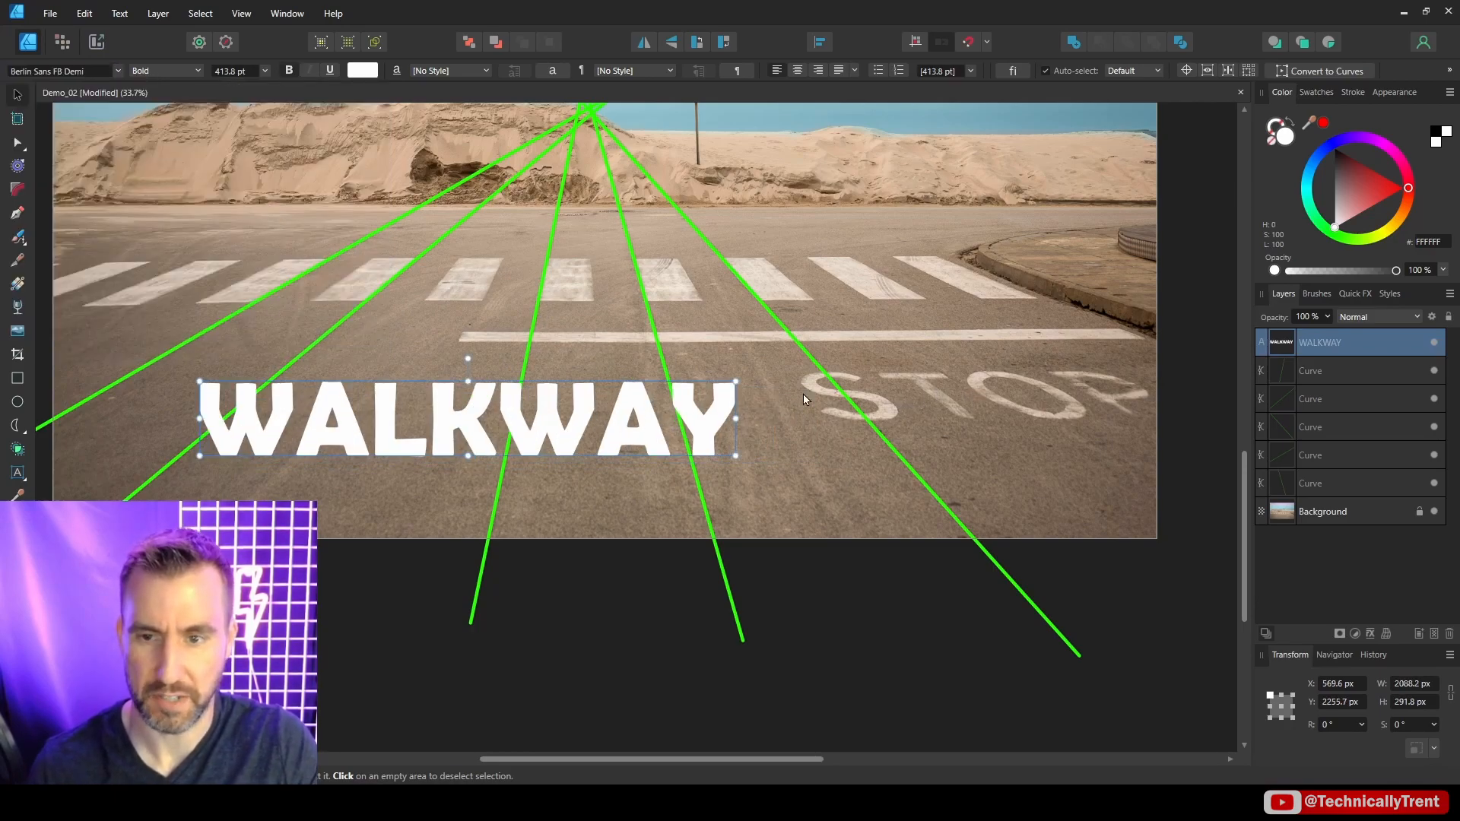
drag(677, 397, 609, 399)
drag(344, 409, 389, 463)
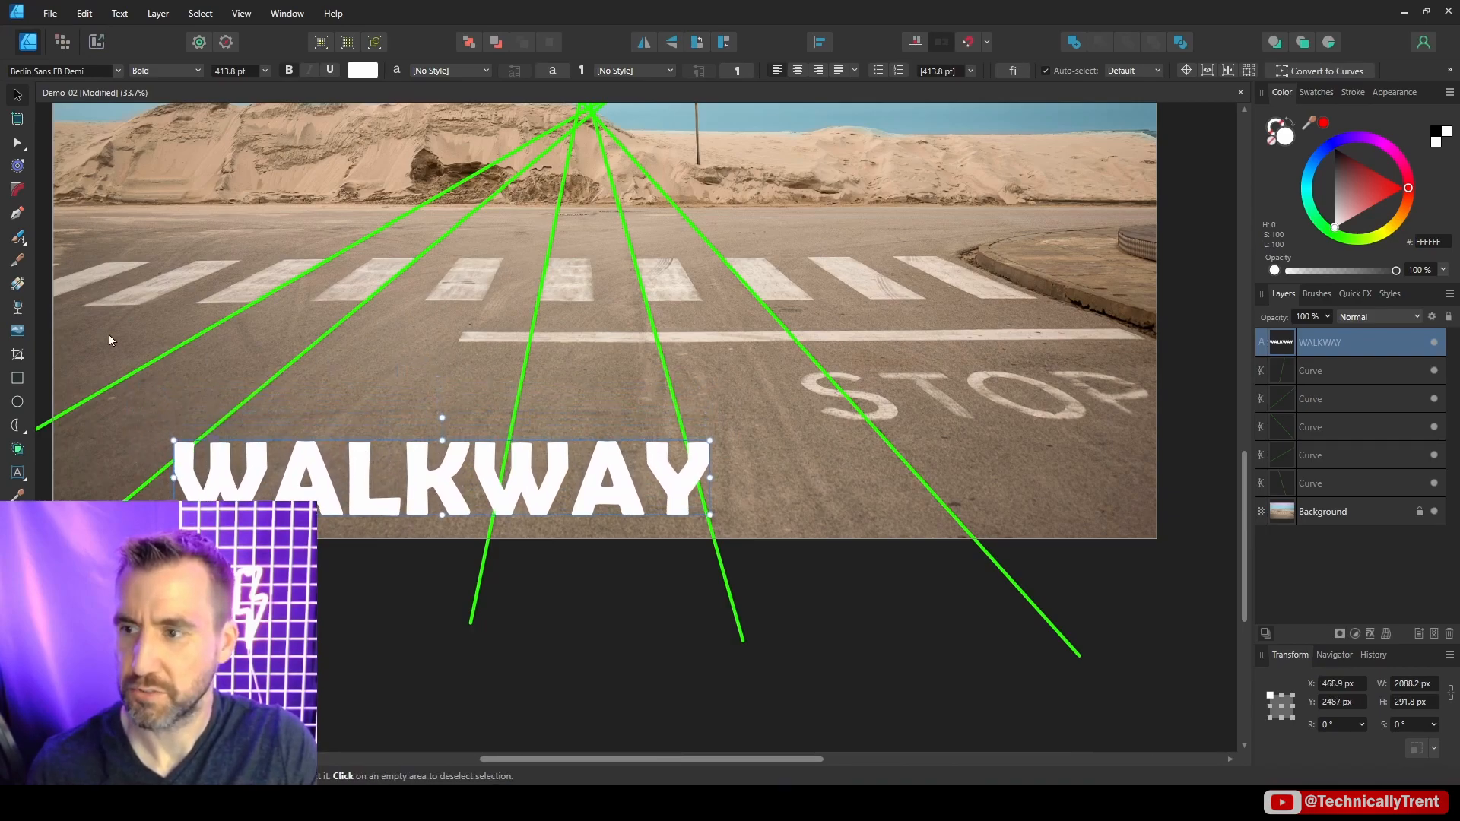
Draw a horizontal line across the road between two converging guide lines, just above STOP, and move the WALKWAY text below the photo.
click(17, 215)
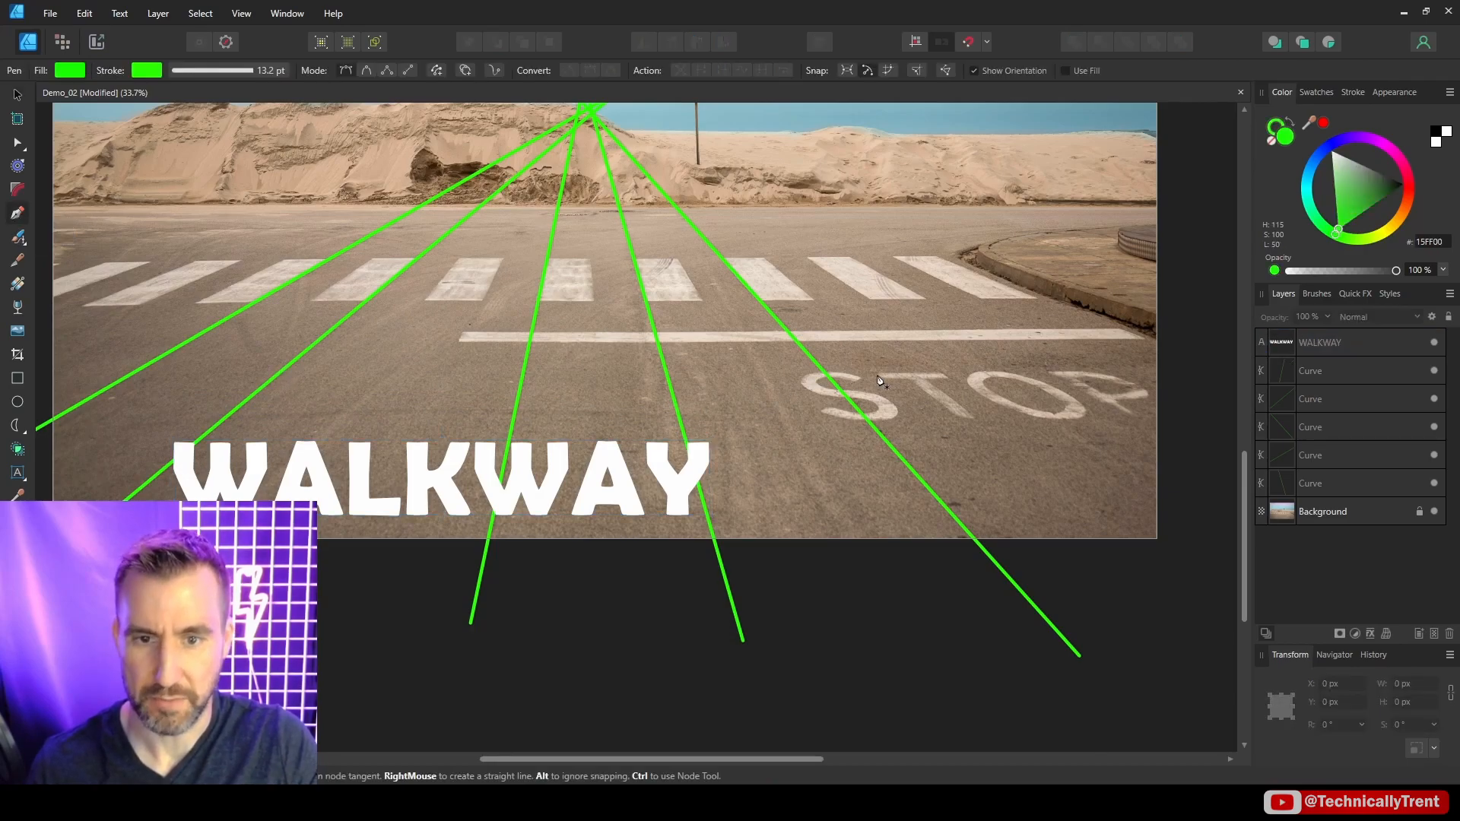
click(819, 367)
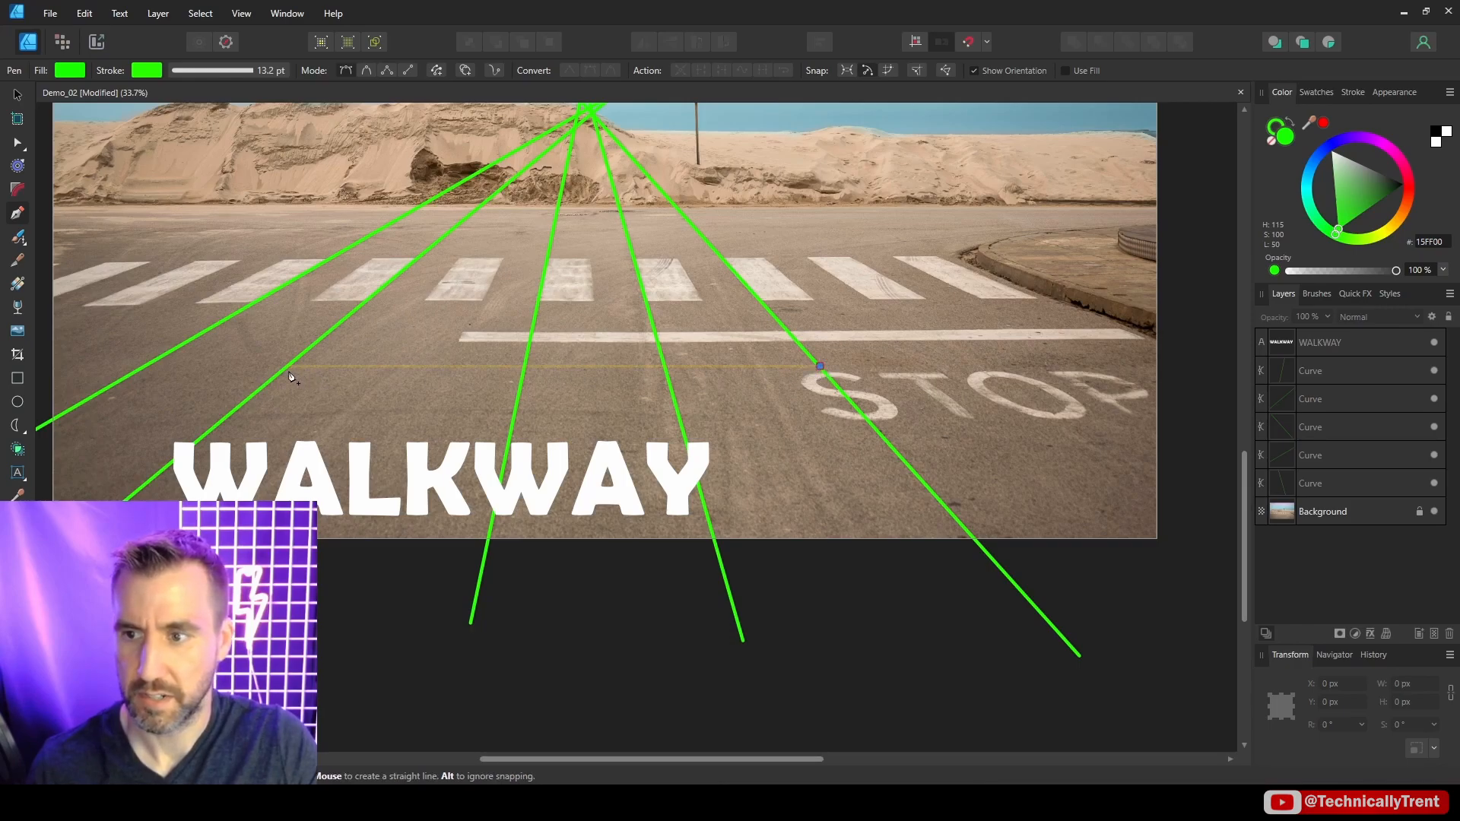
click(289, 368)
click(16, 99)
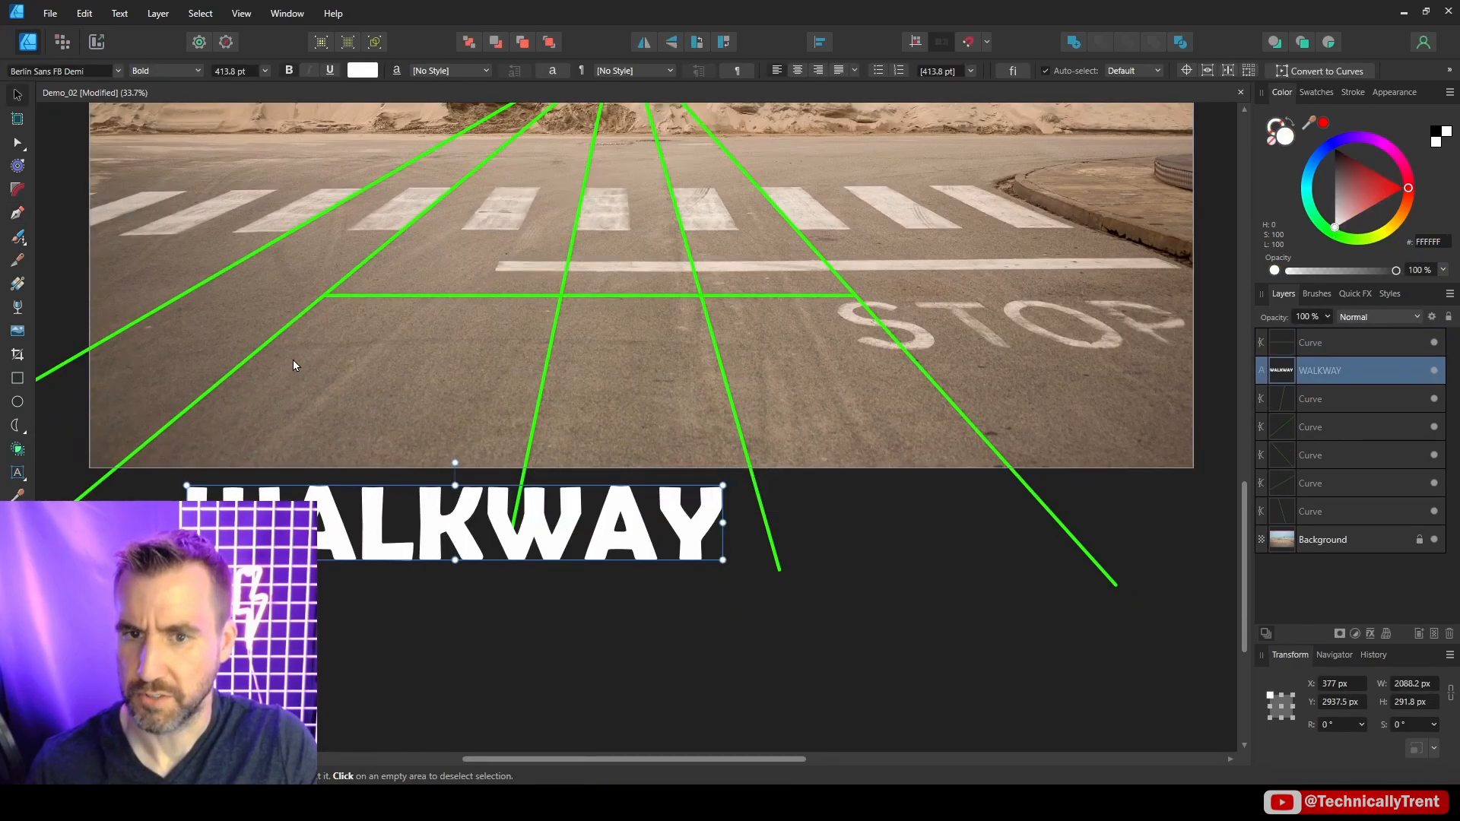
Draw a second, longer horizontal line between the same two guide lines, level with the bottom of STOP.
click(17, 190)
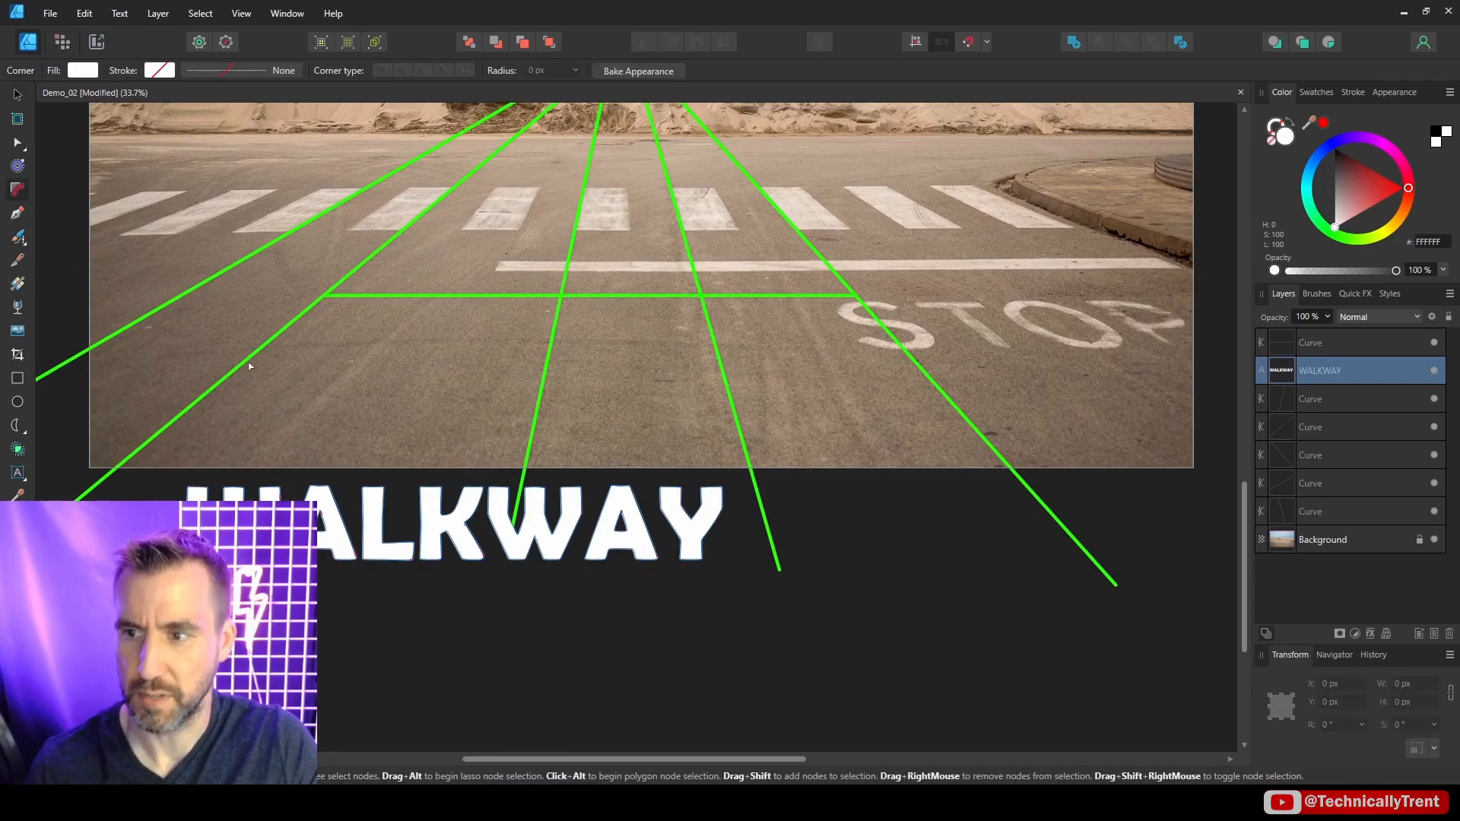
click(251, 367)
click(17, 213)
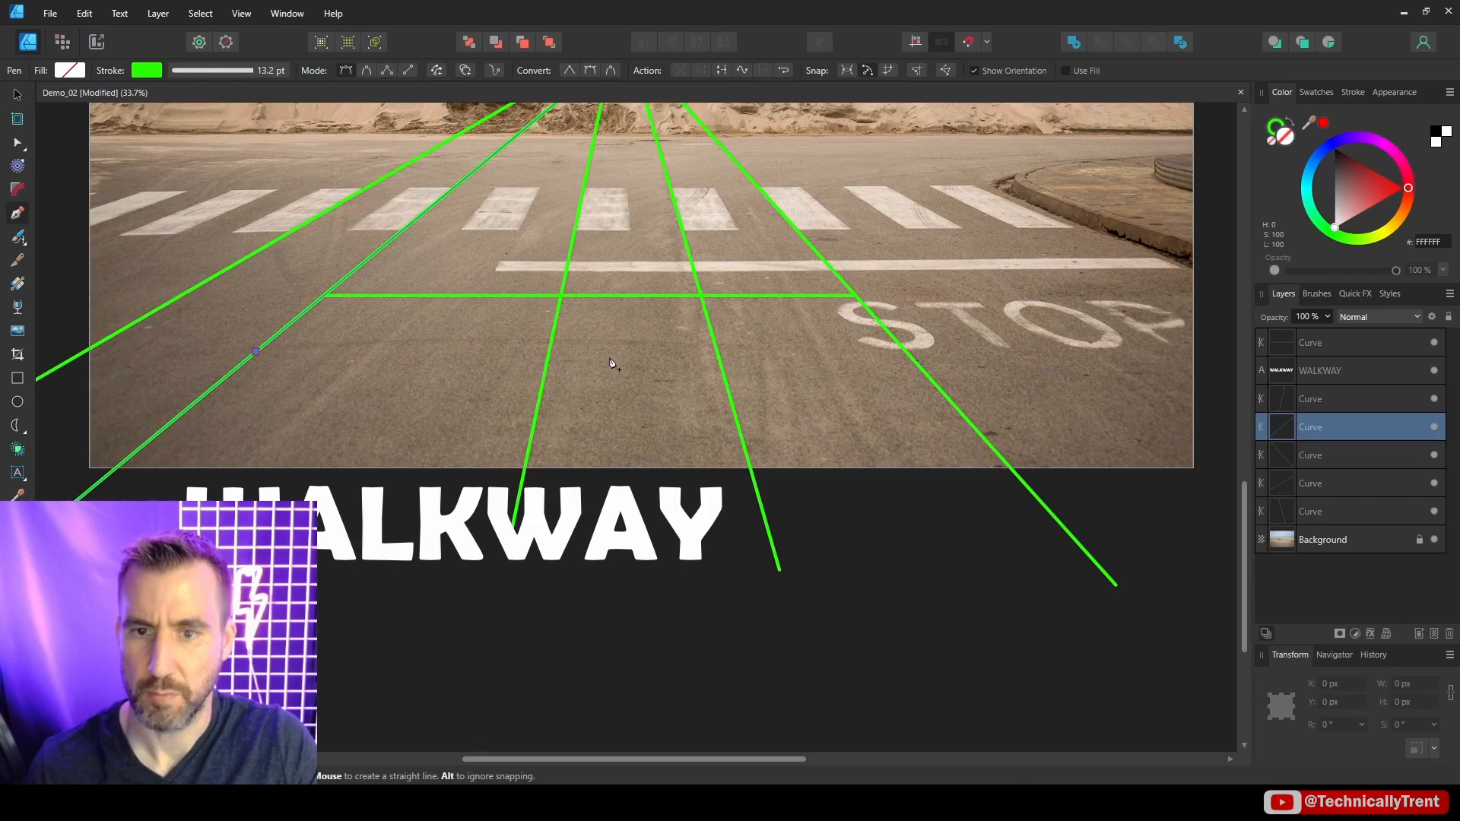
click(251, 356)
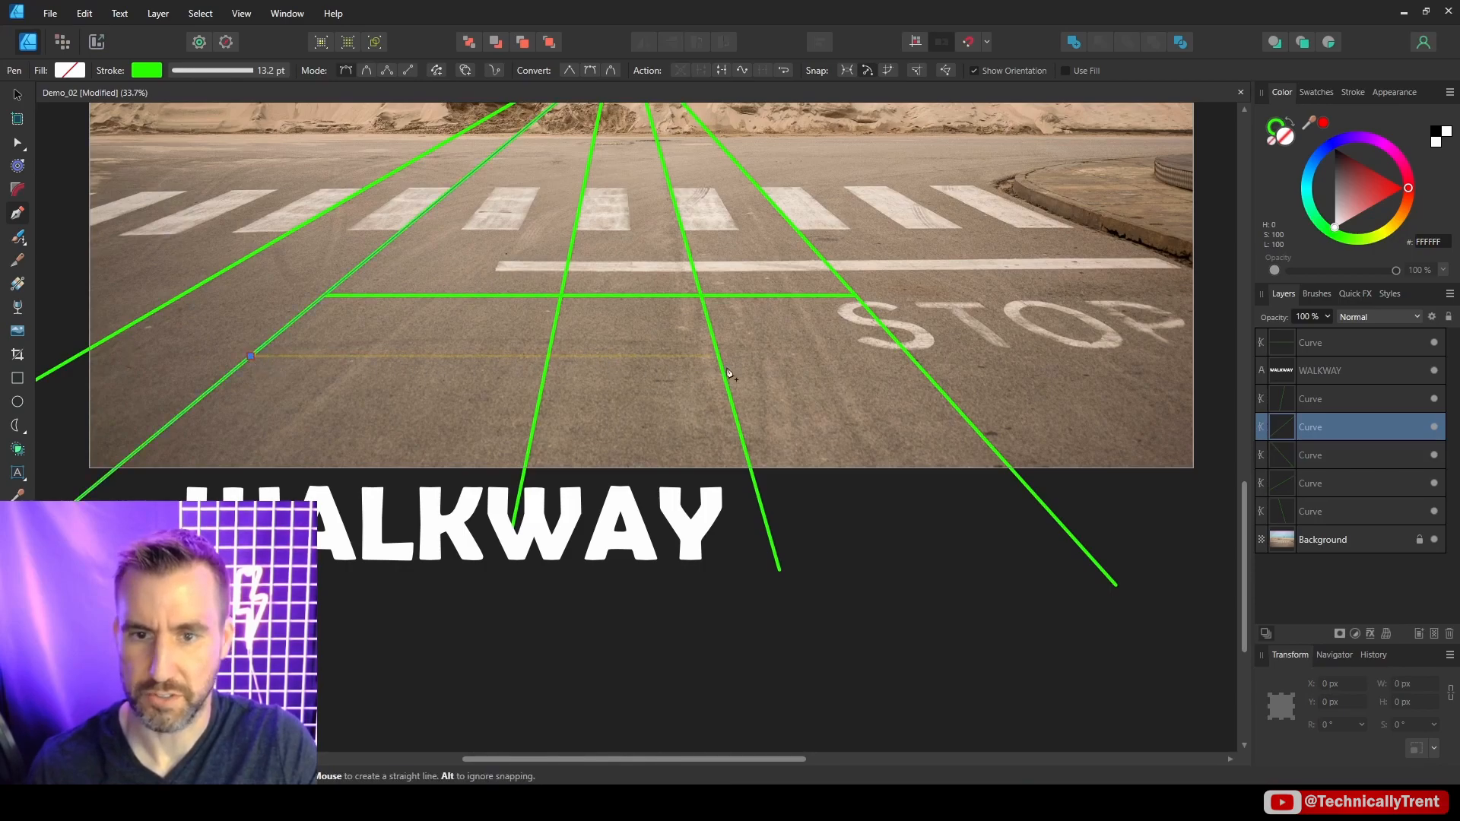
click(910, 356)
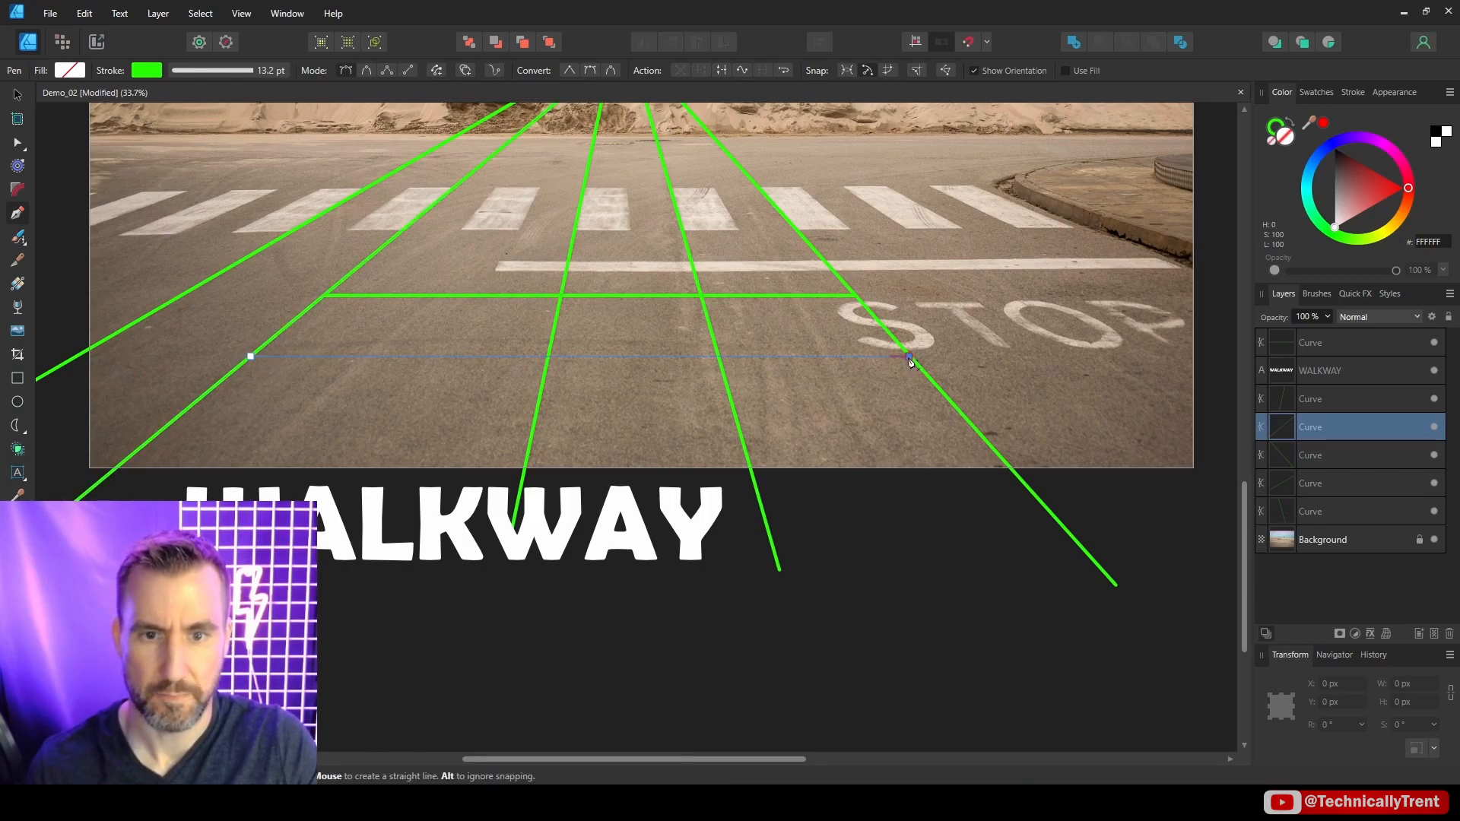
key(Escape)
click(17, 94)
Move the WALKWAY text onto the two horizontal guide lines and apply a Perspective warp group to it.
click(365, 238)
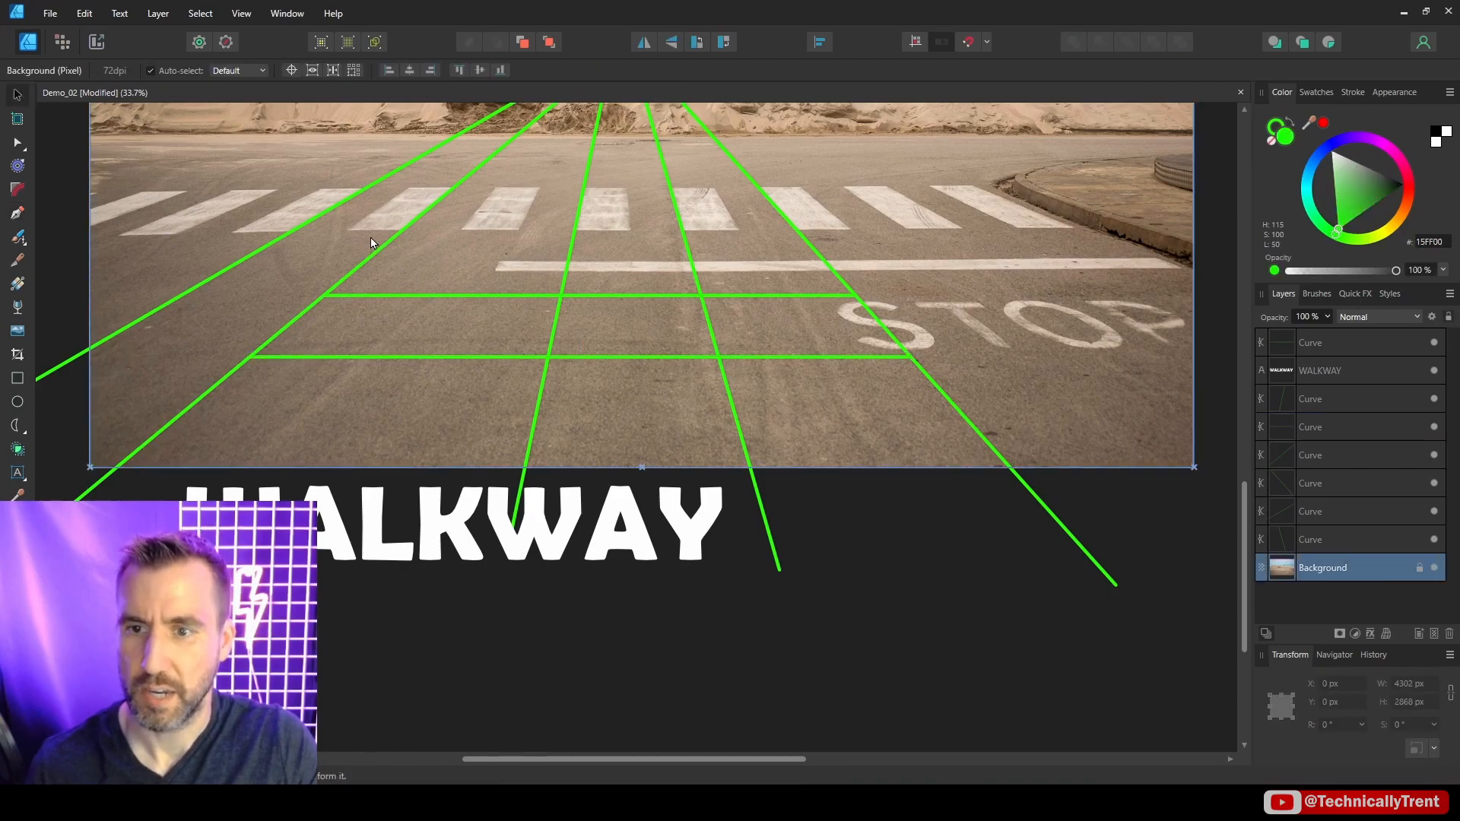
drag(418, 295, 535, 332)
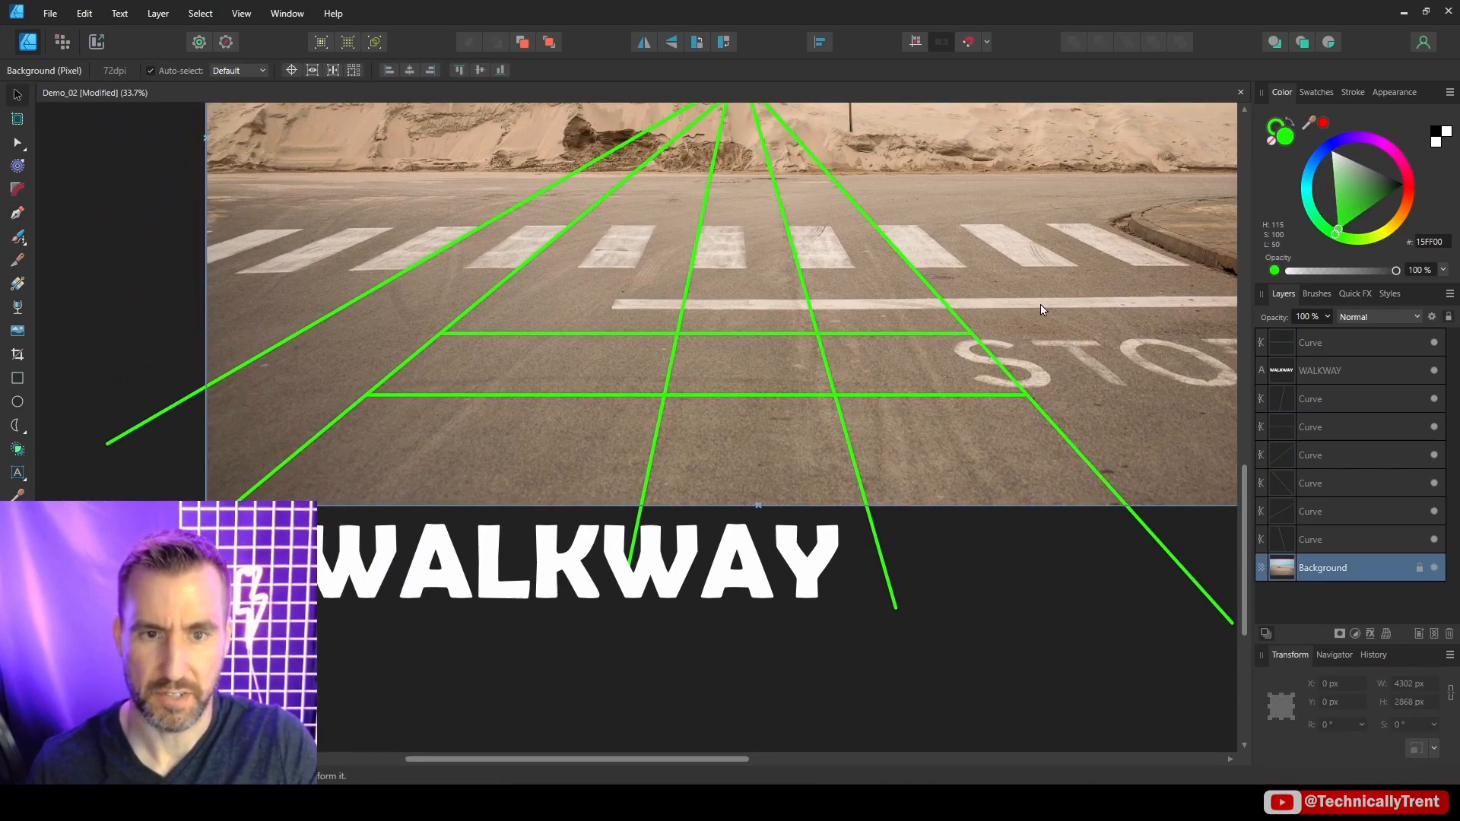
drag(504, 534, 622, 381)
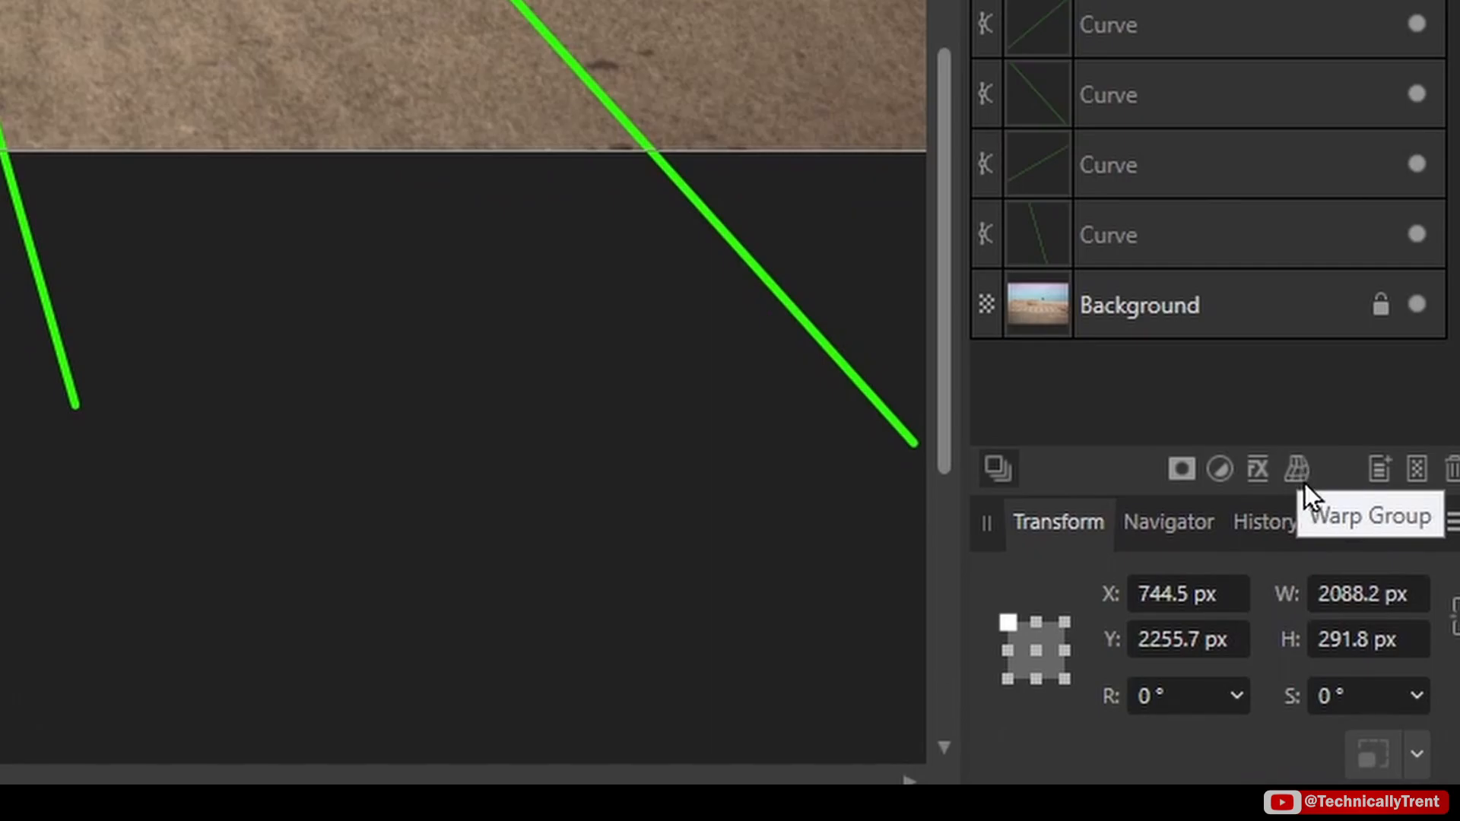
click(1299, 471)
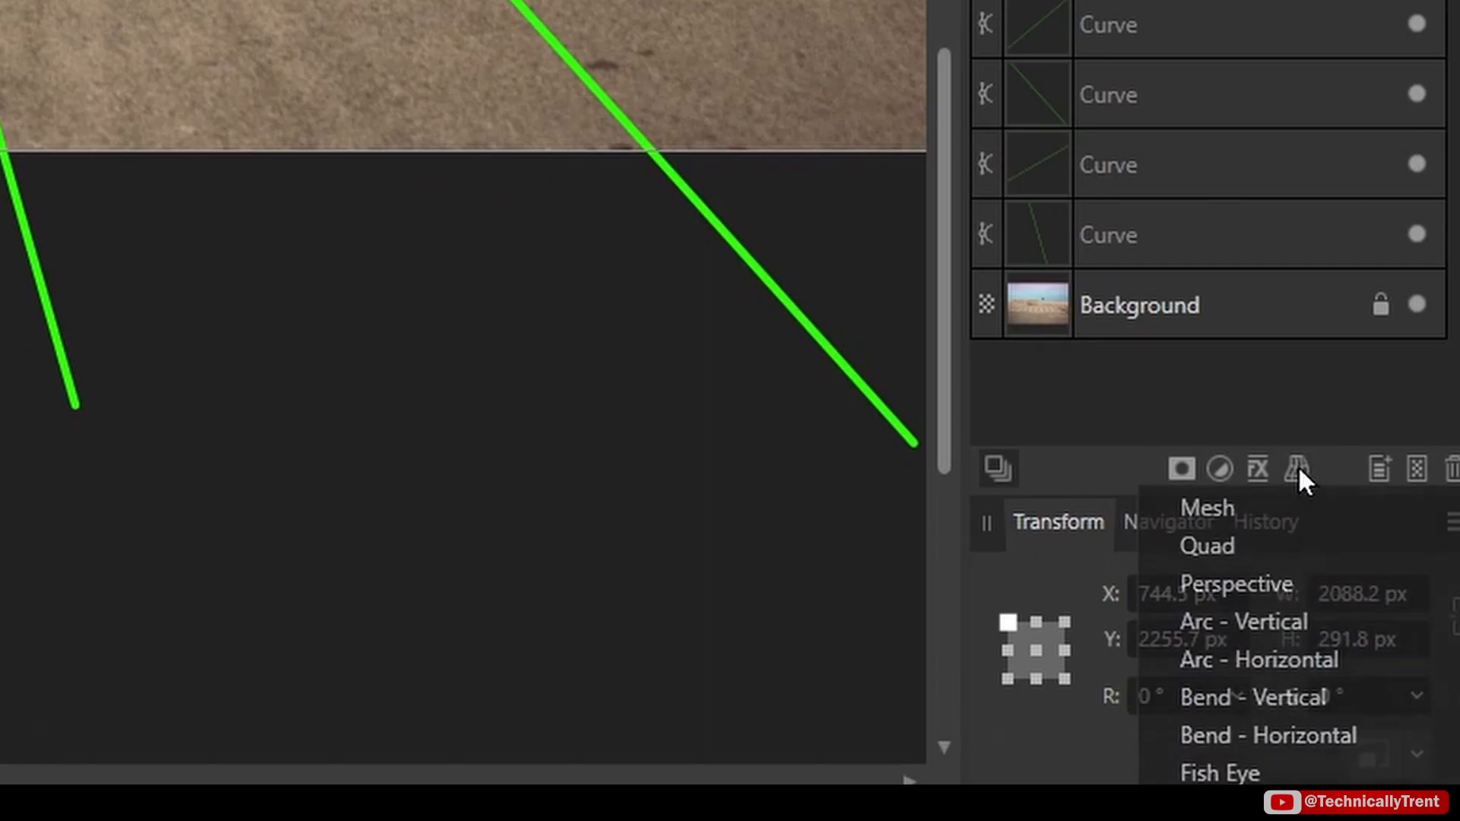
click(1294, 572)
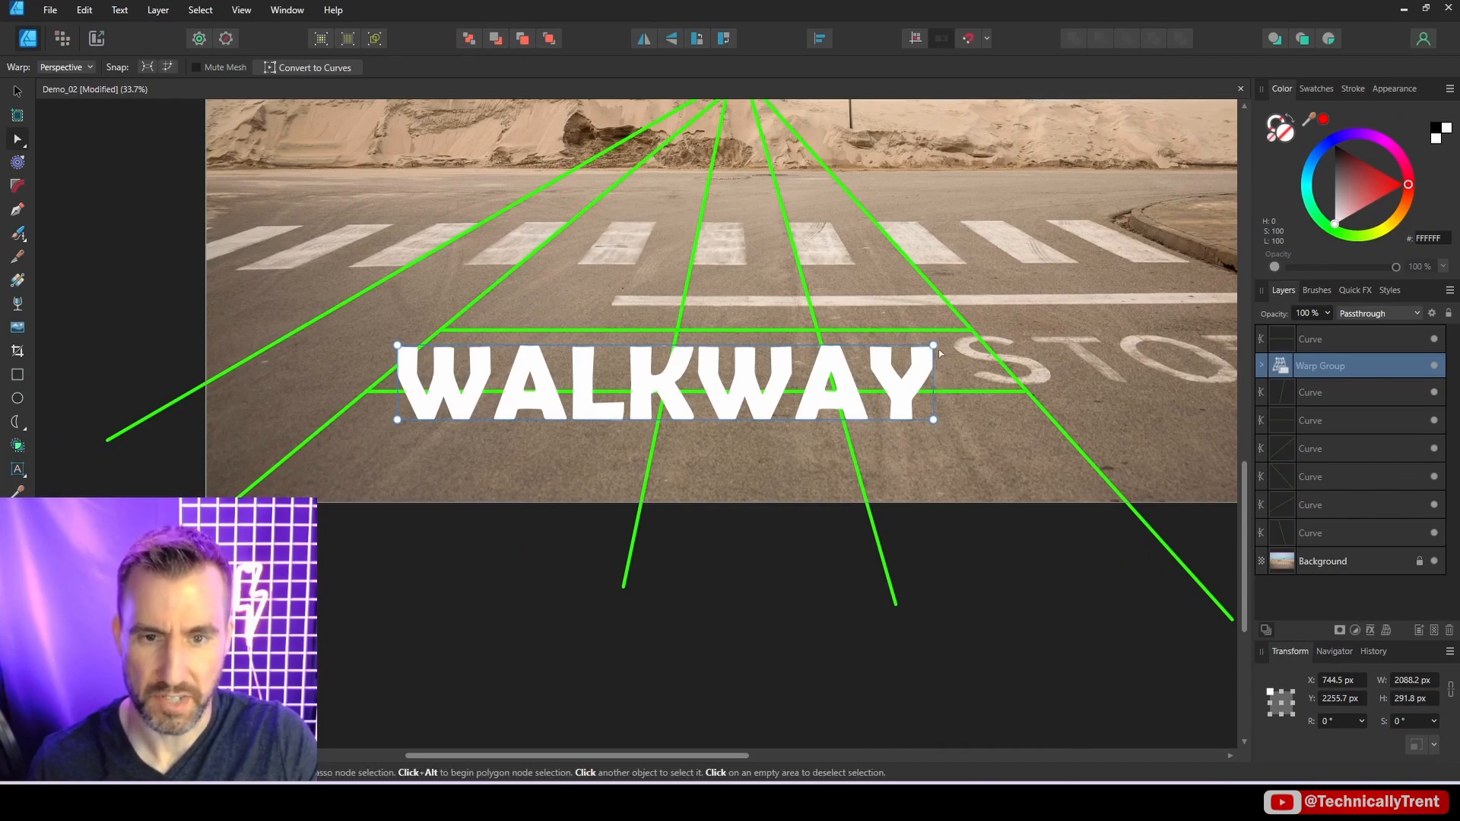
Fit the four corners of the WALKWAY perspective warp to the intersections of the green guide lines.
drag(934, 345, 816, 332)
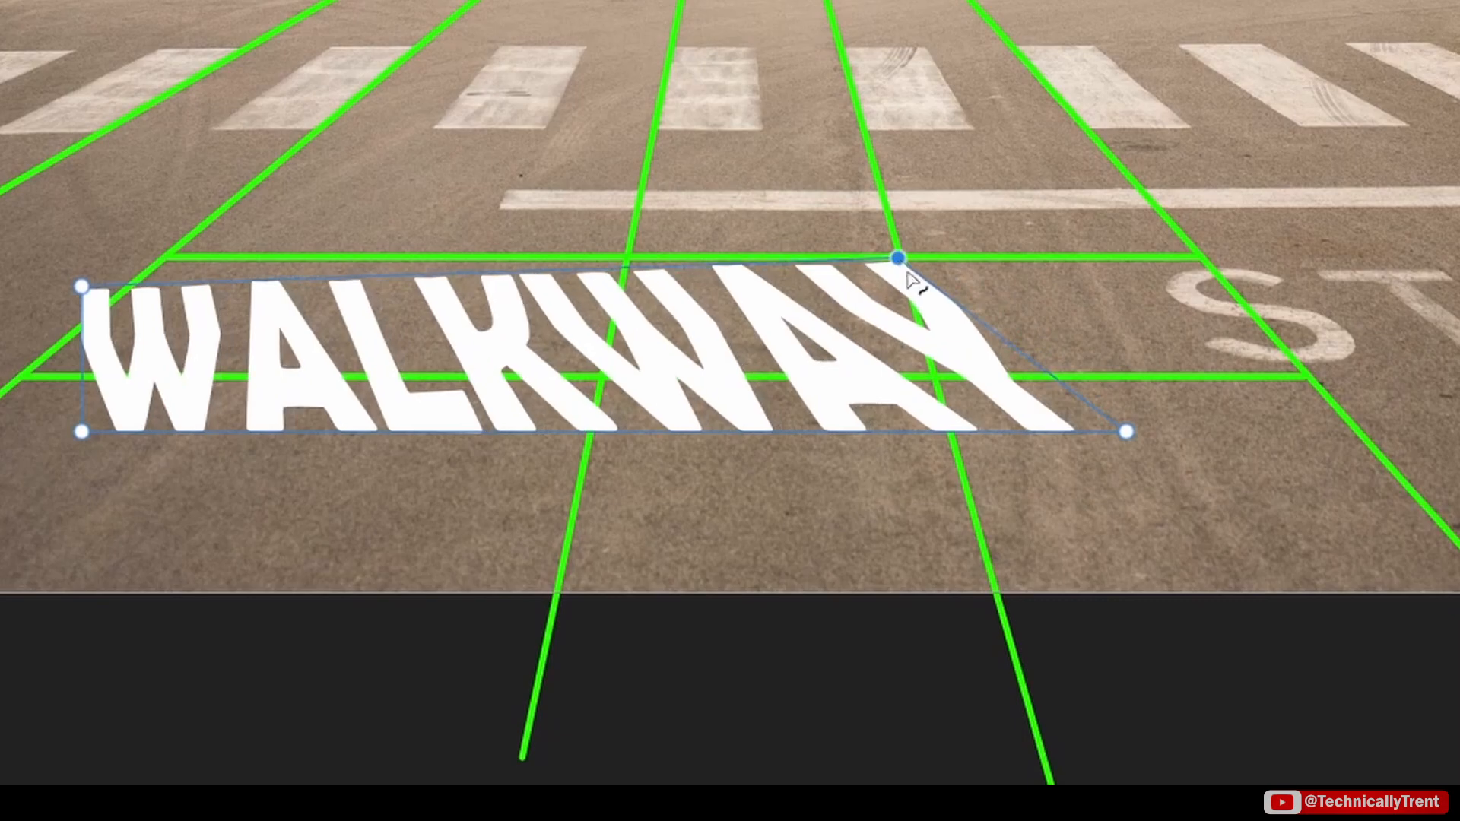
drag(1126, 431, 933, 376)
drag(82, 287, 167, 258)
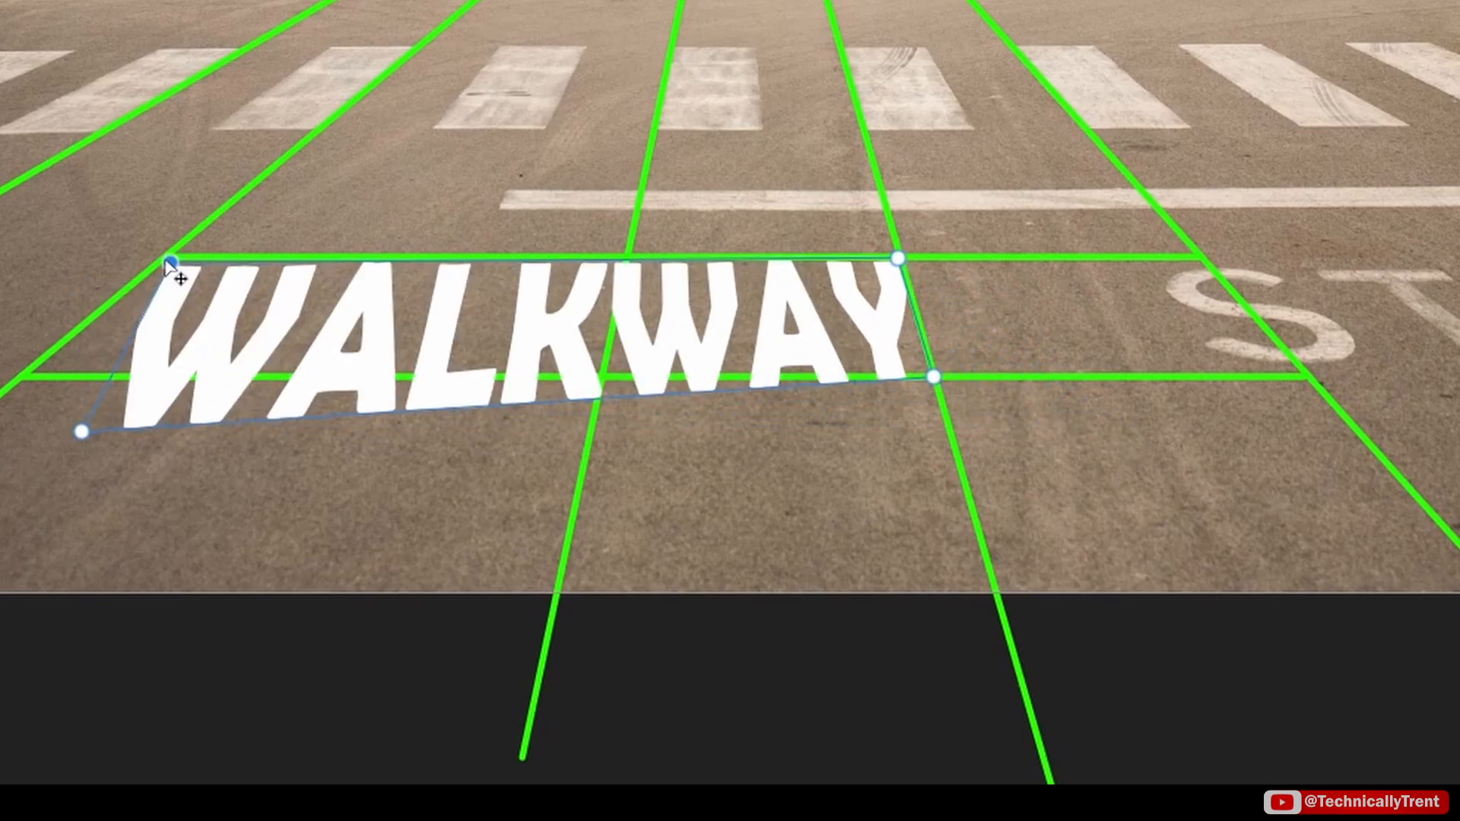
drag(81, 434, 25, 375)
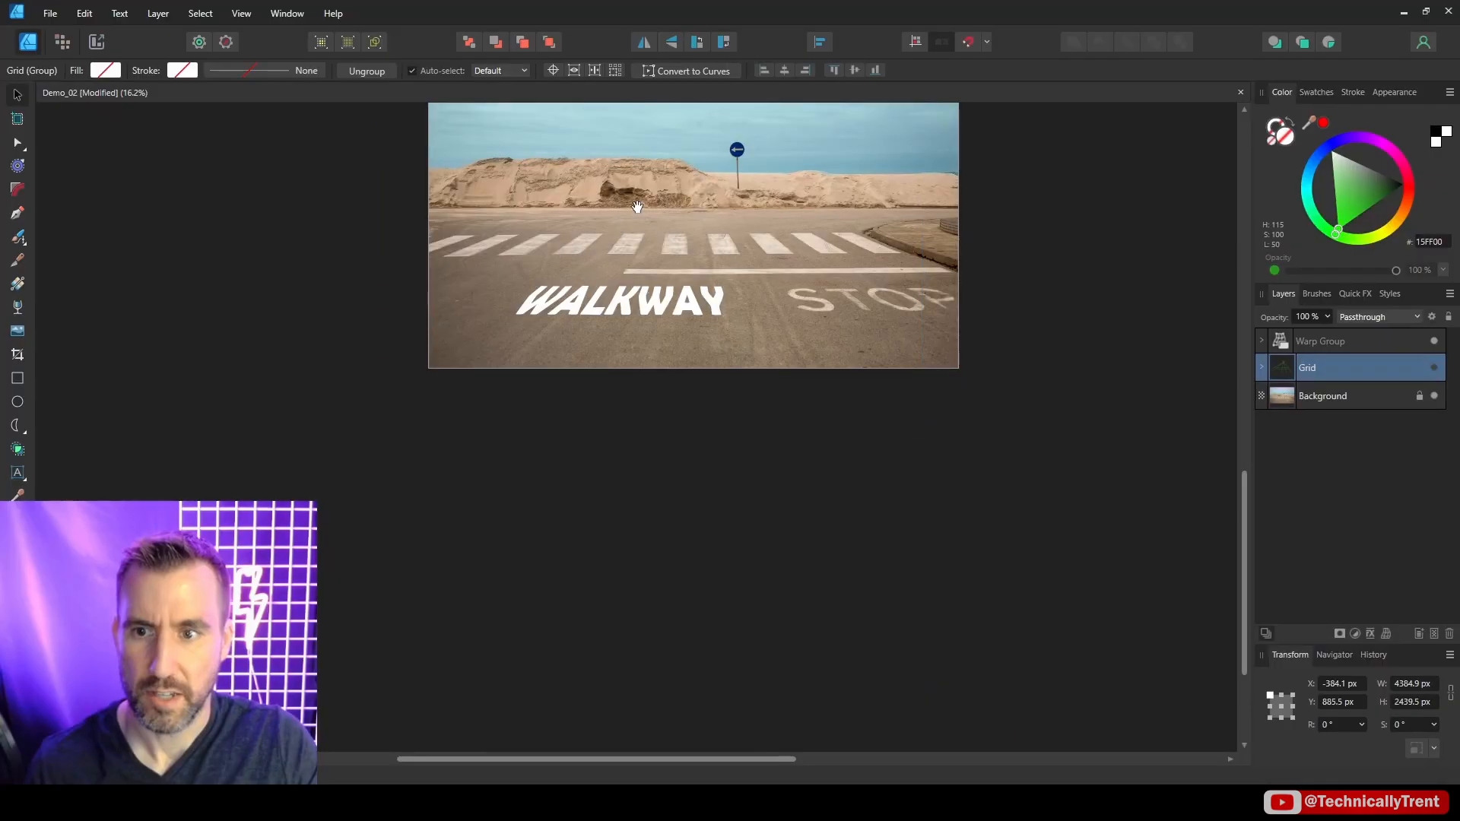
Show the Grid group to compare the warped WALKWAY text with the guide lines, and hide the group again.
key(v)
click(1434, 368)
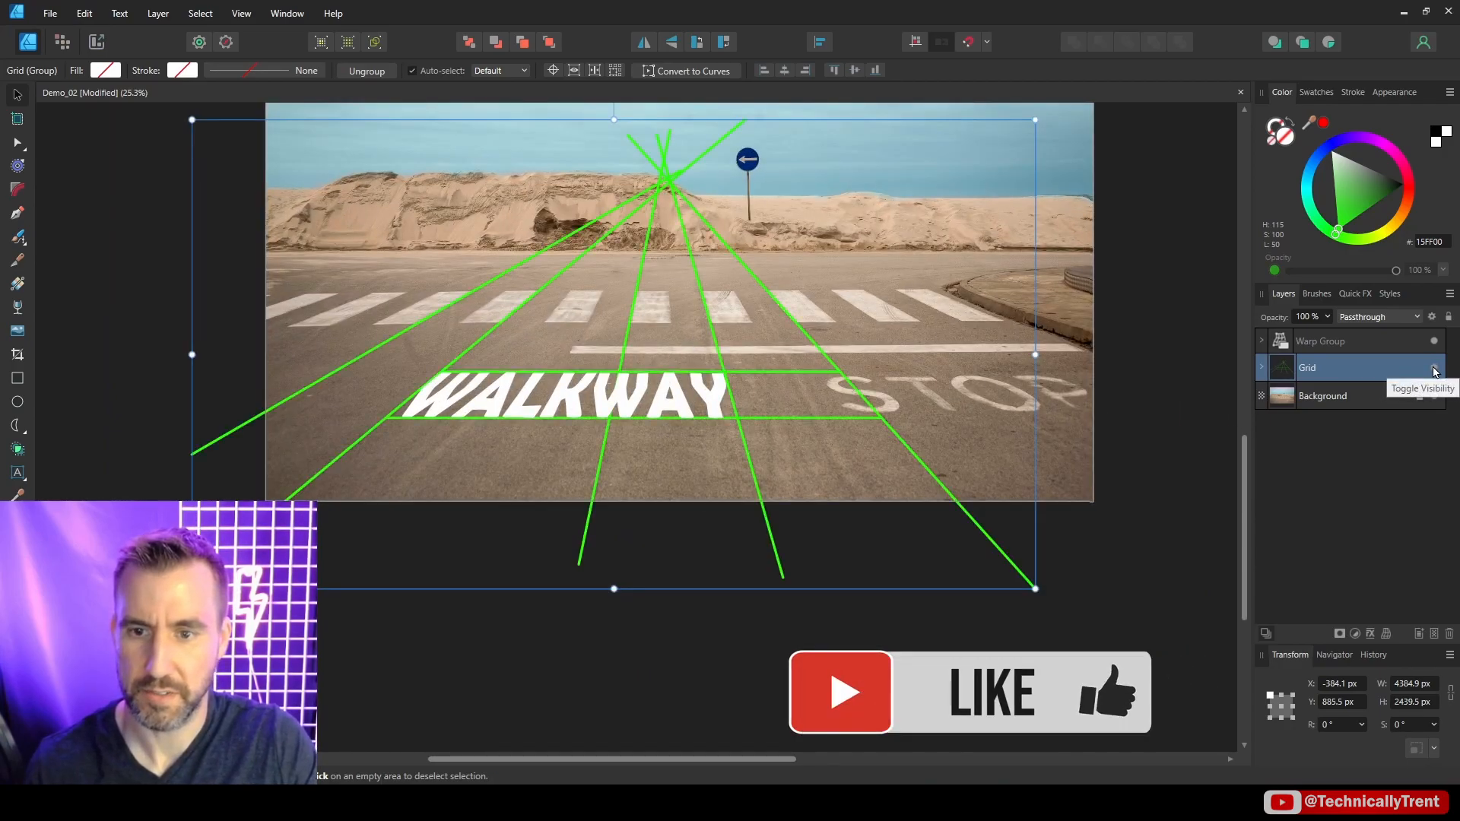
click(1434, 368)
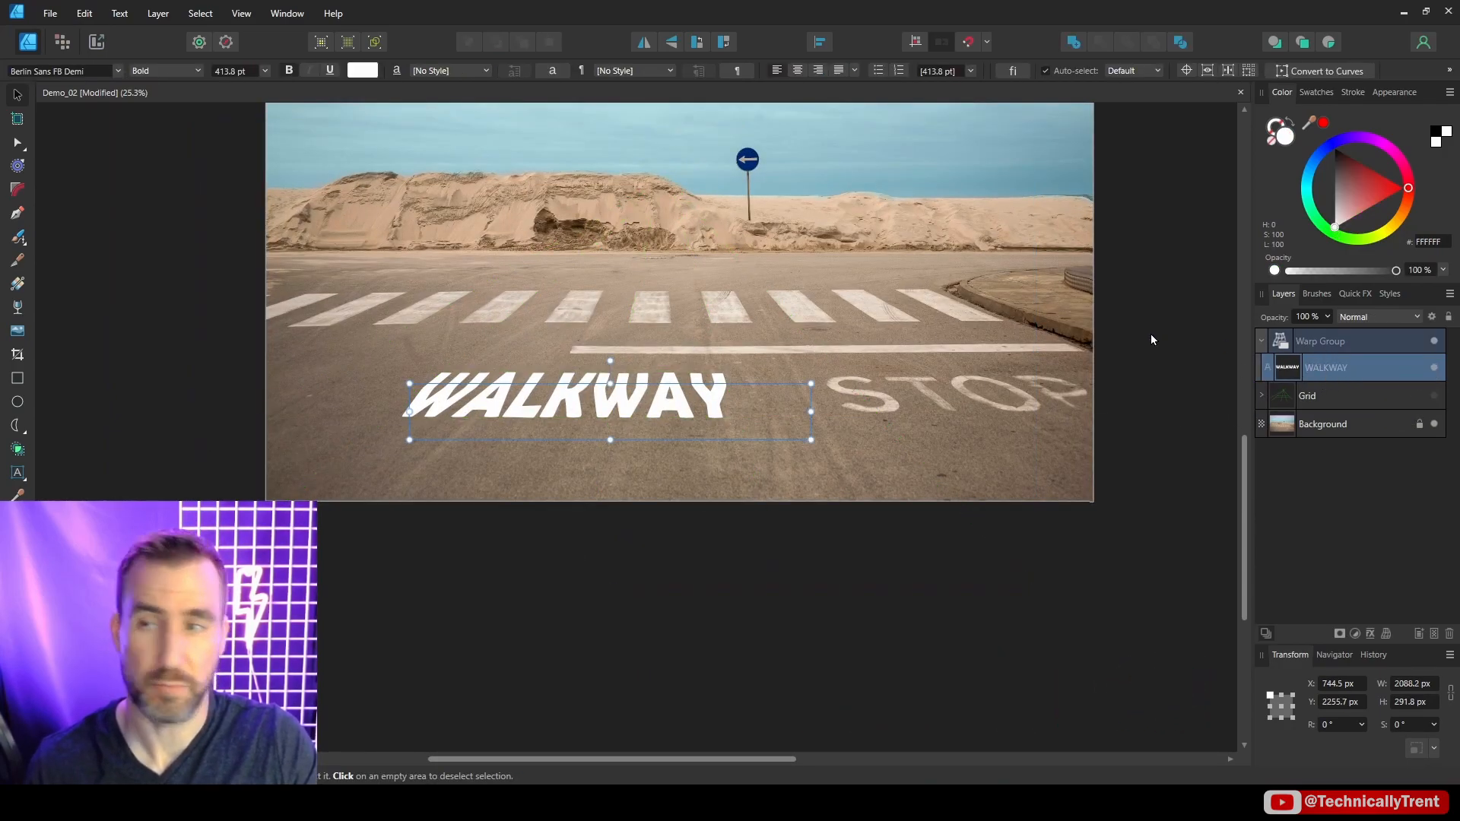
Mute the warp group's mesh to compare the unwarped WALKWAY text, and turn the mesh back on.
key(a)
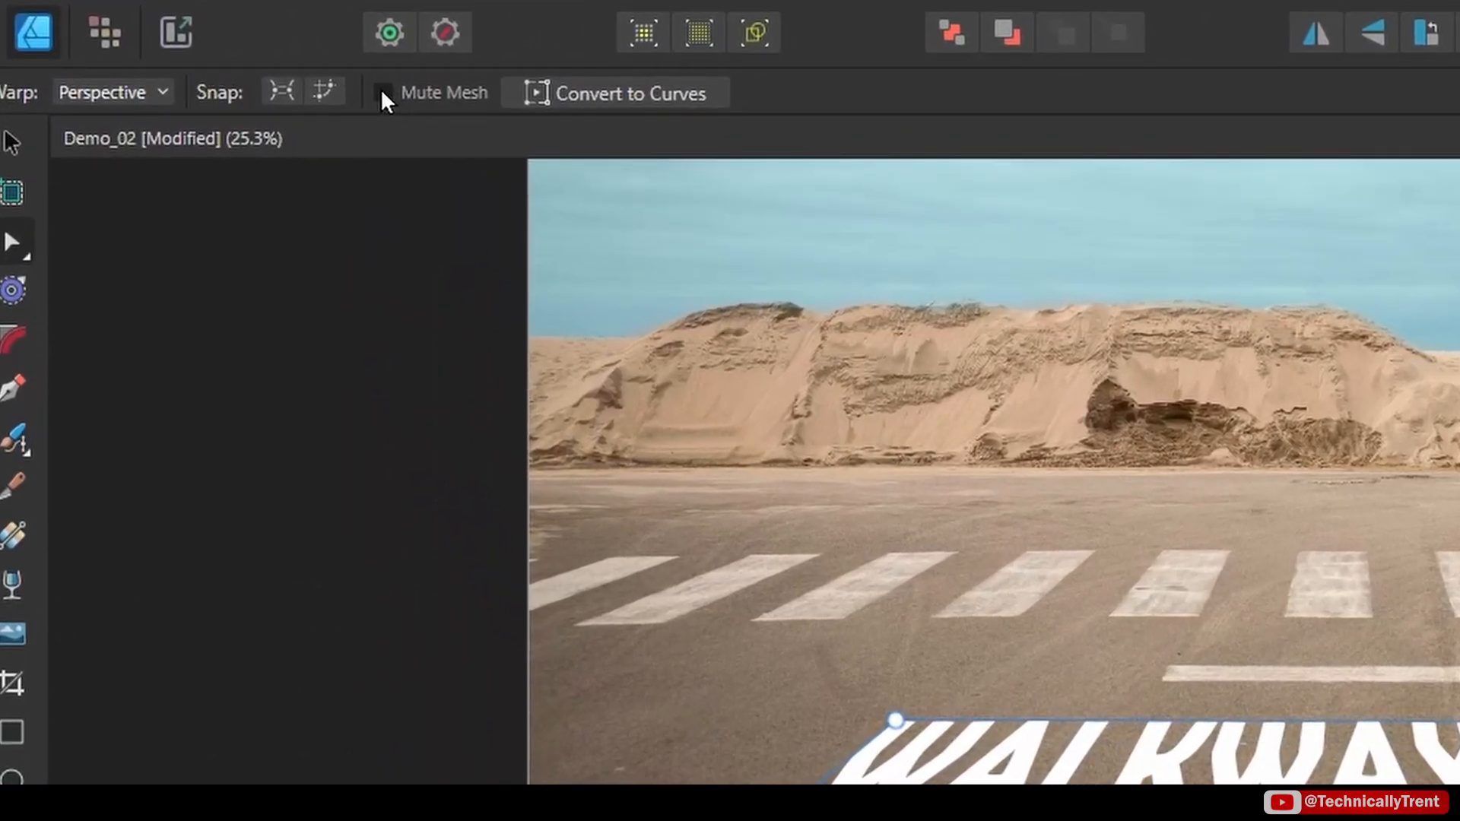
click(384, 94)
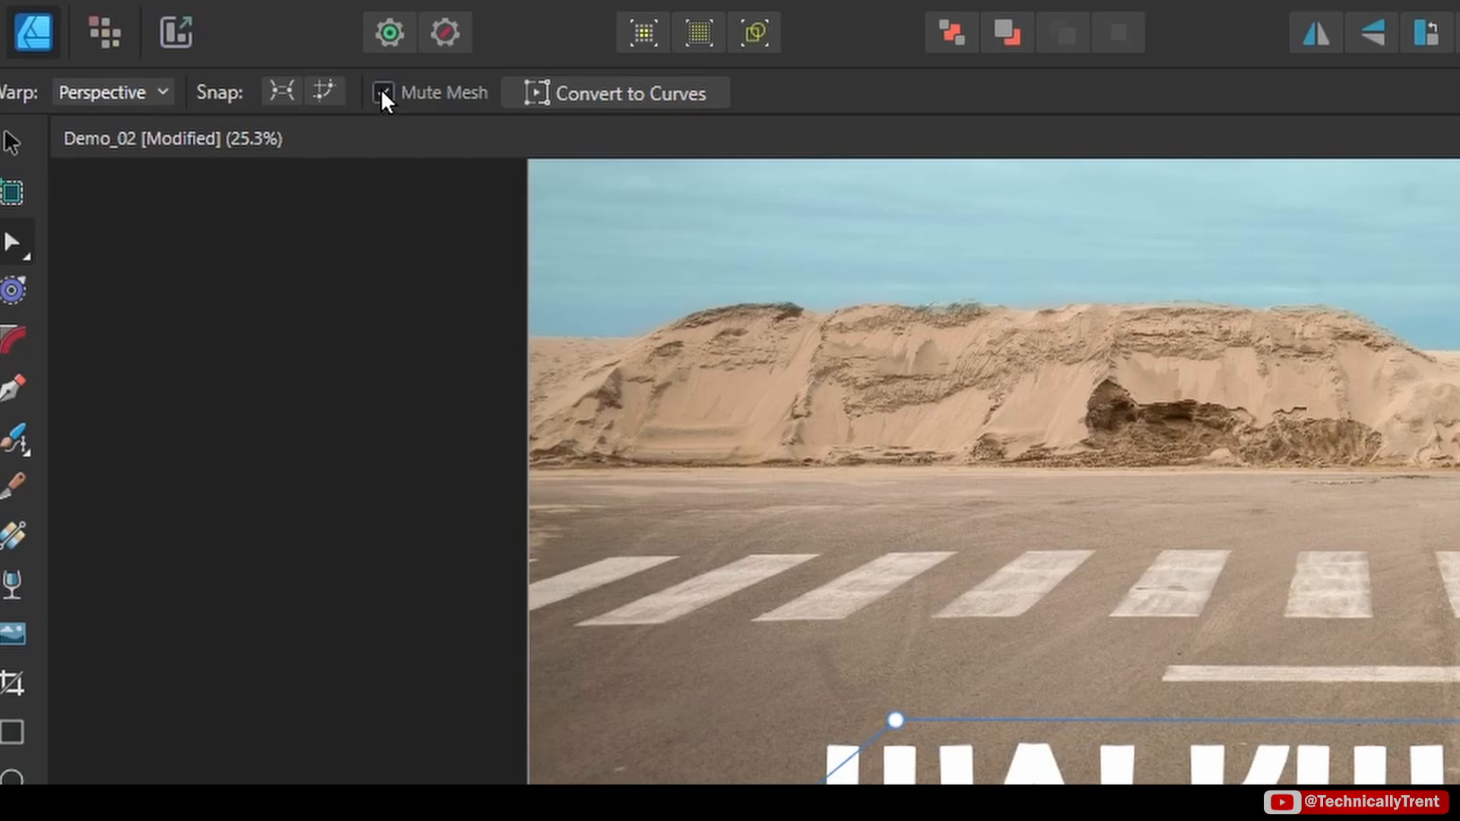
click(384, 94)
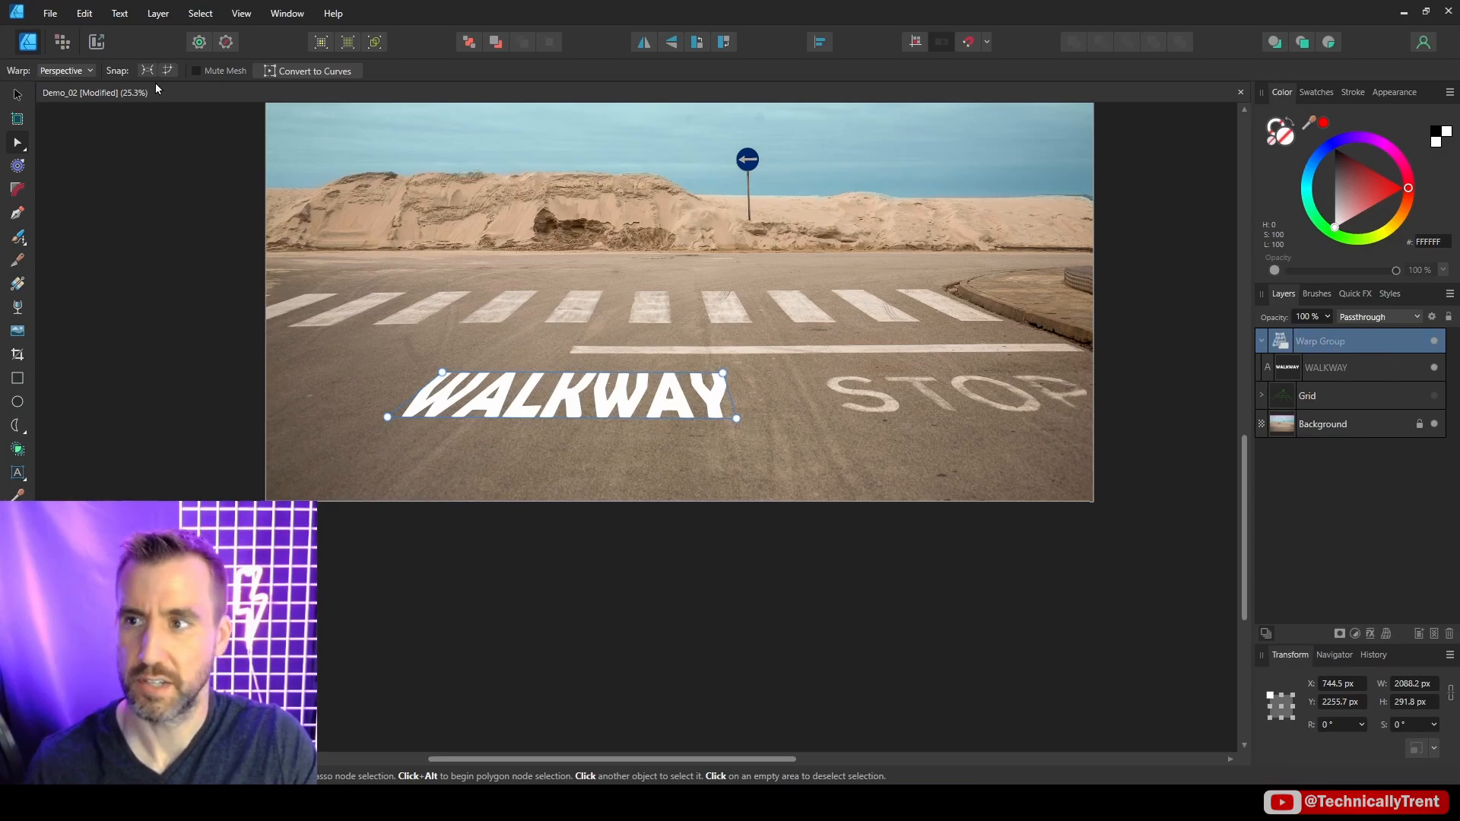
click(193, 70)
click(194, 71)
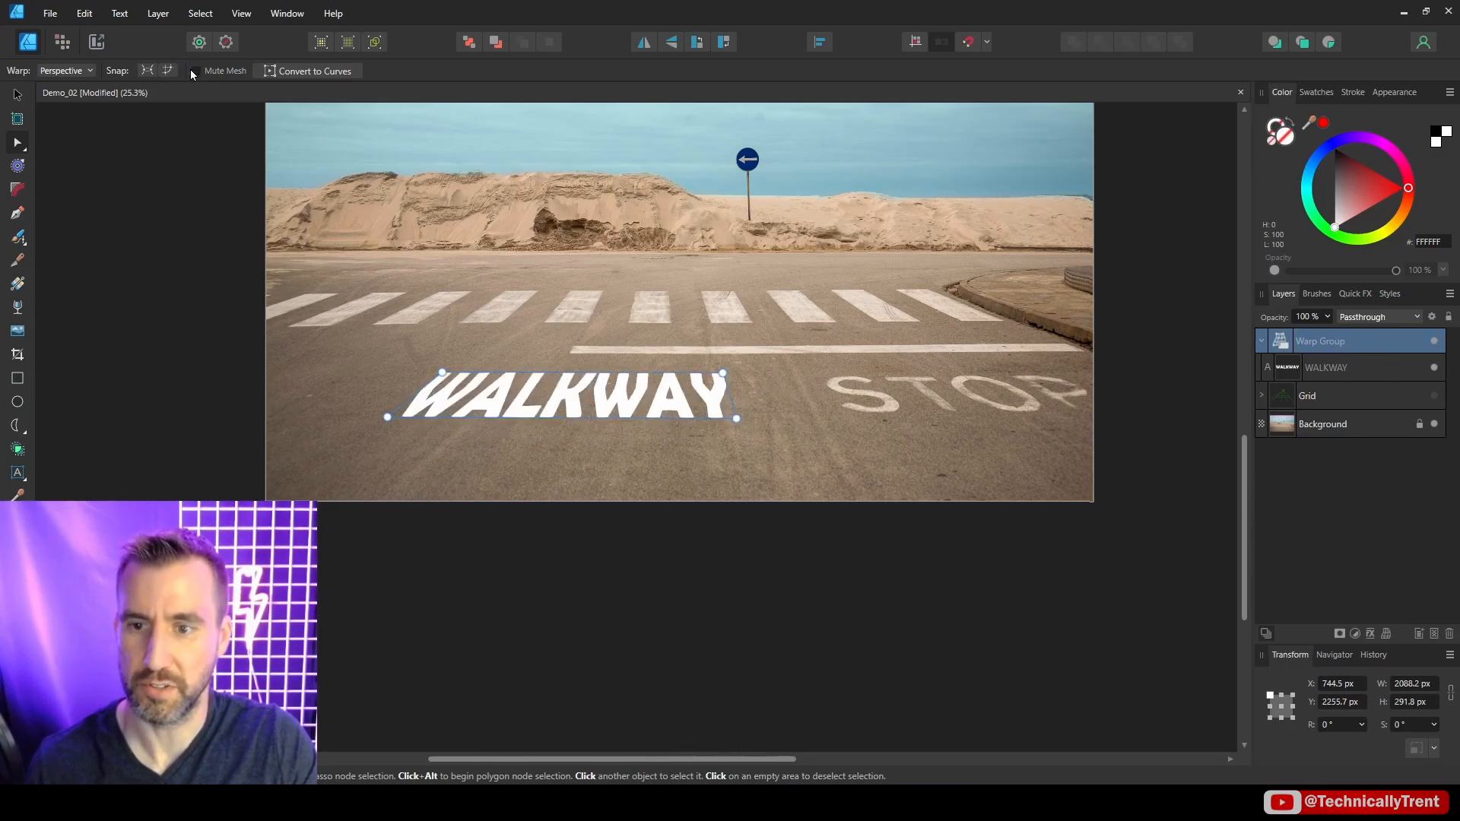
Lower the warp group's opacity to 79% and set the WALKWAY text's fill to light grey D8D8D8.
click(1327, 317)
drag(1330, 334, 1308, 337)
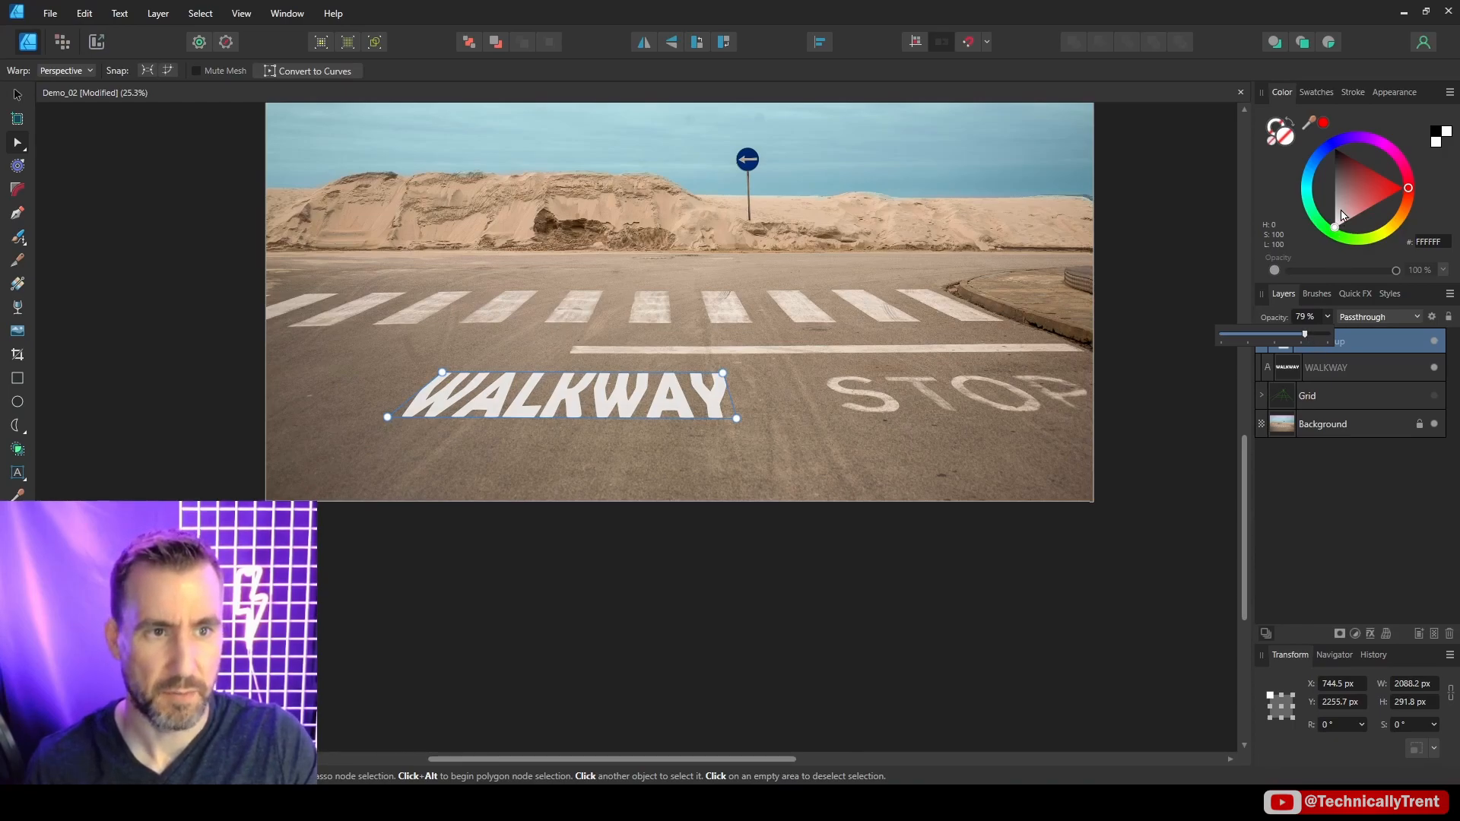
click(1317, 366)
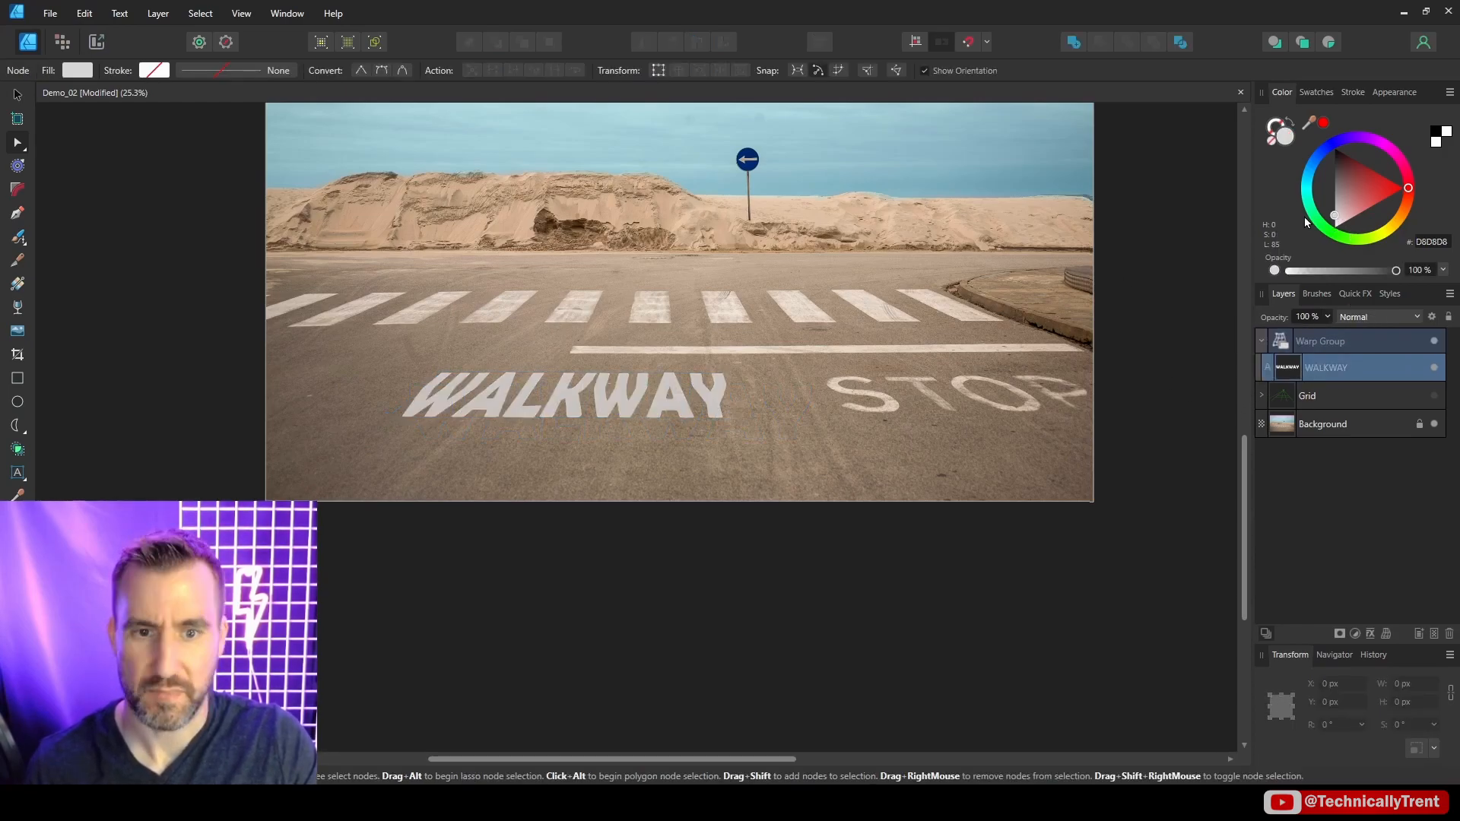
In the Pixel persona, add a mask to the WALKWAY layer and choose Brush Pattern 04 from the Textures brushes.
click(62, 41)
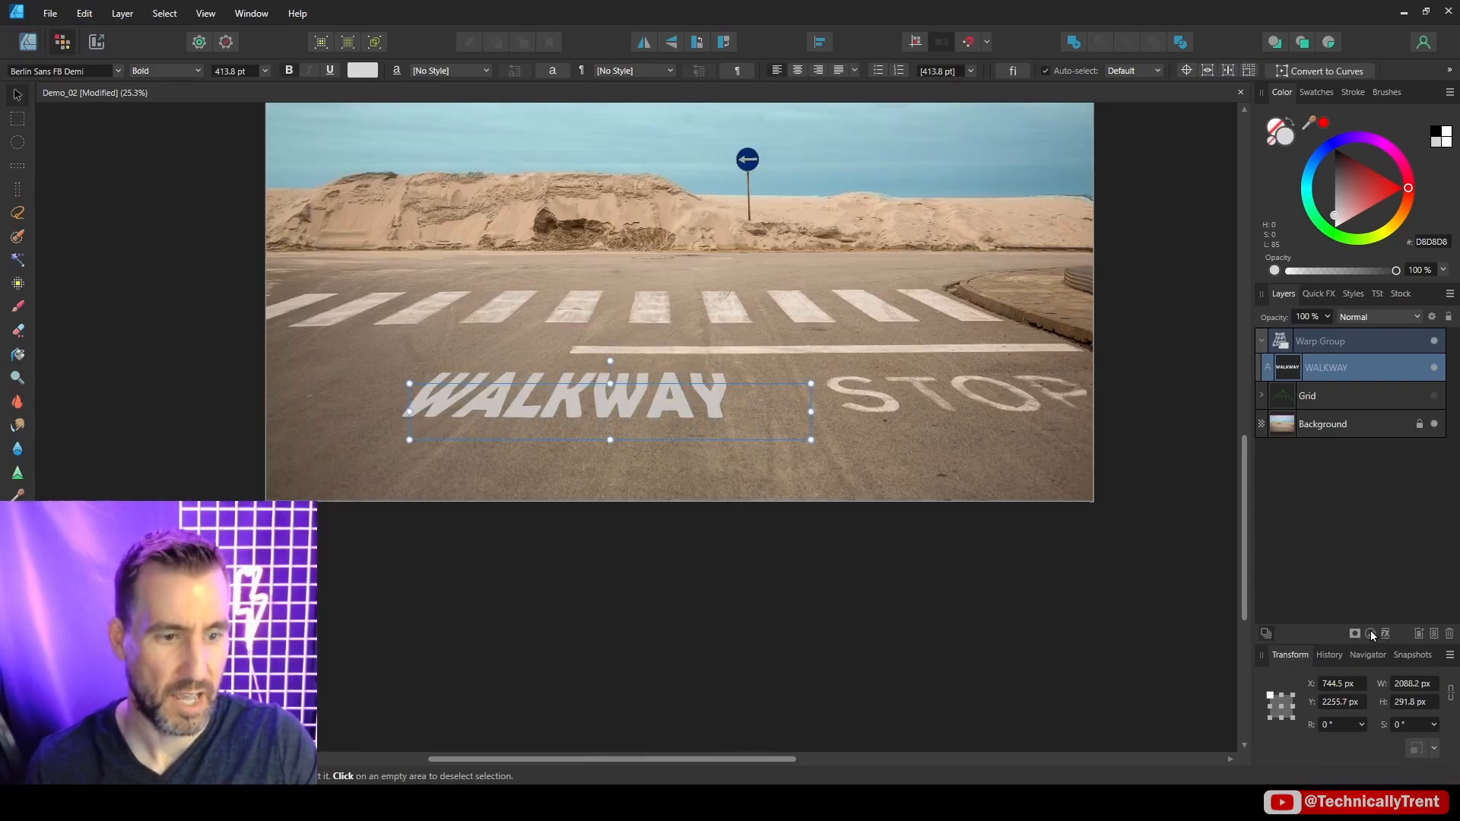
click(1356, 632)
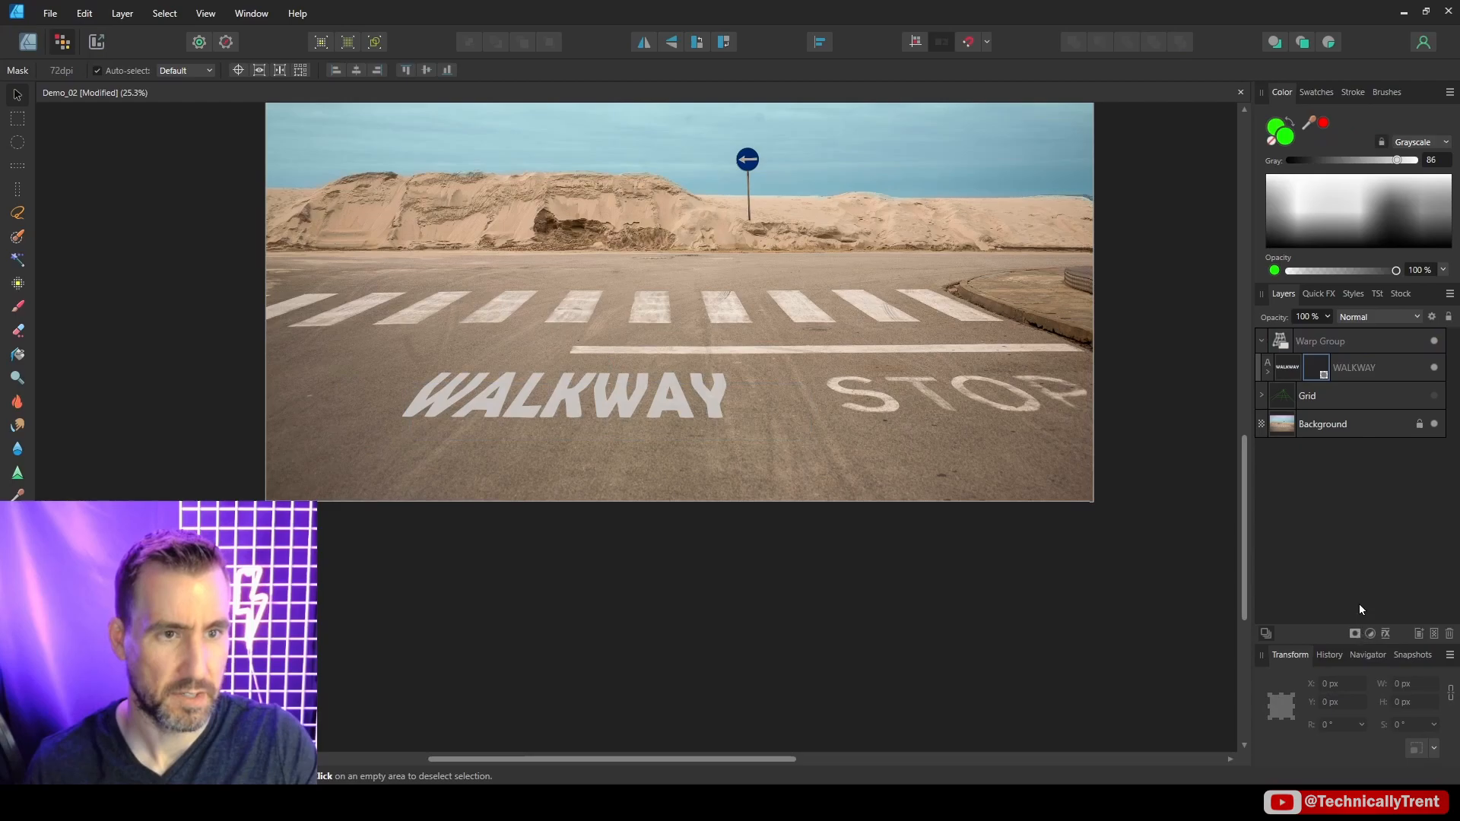
click(1386, 92)
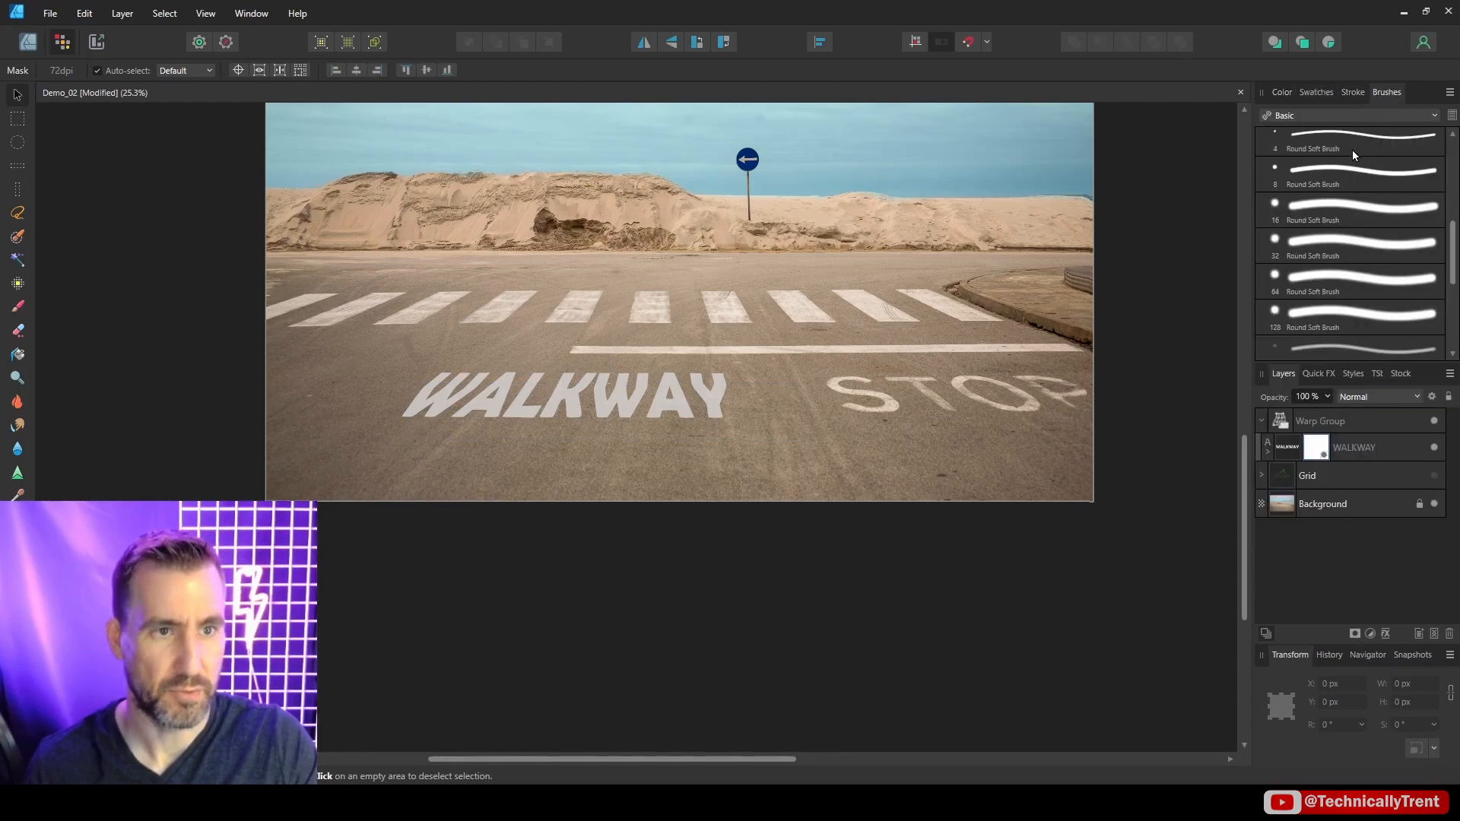
click(1311, 115)
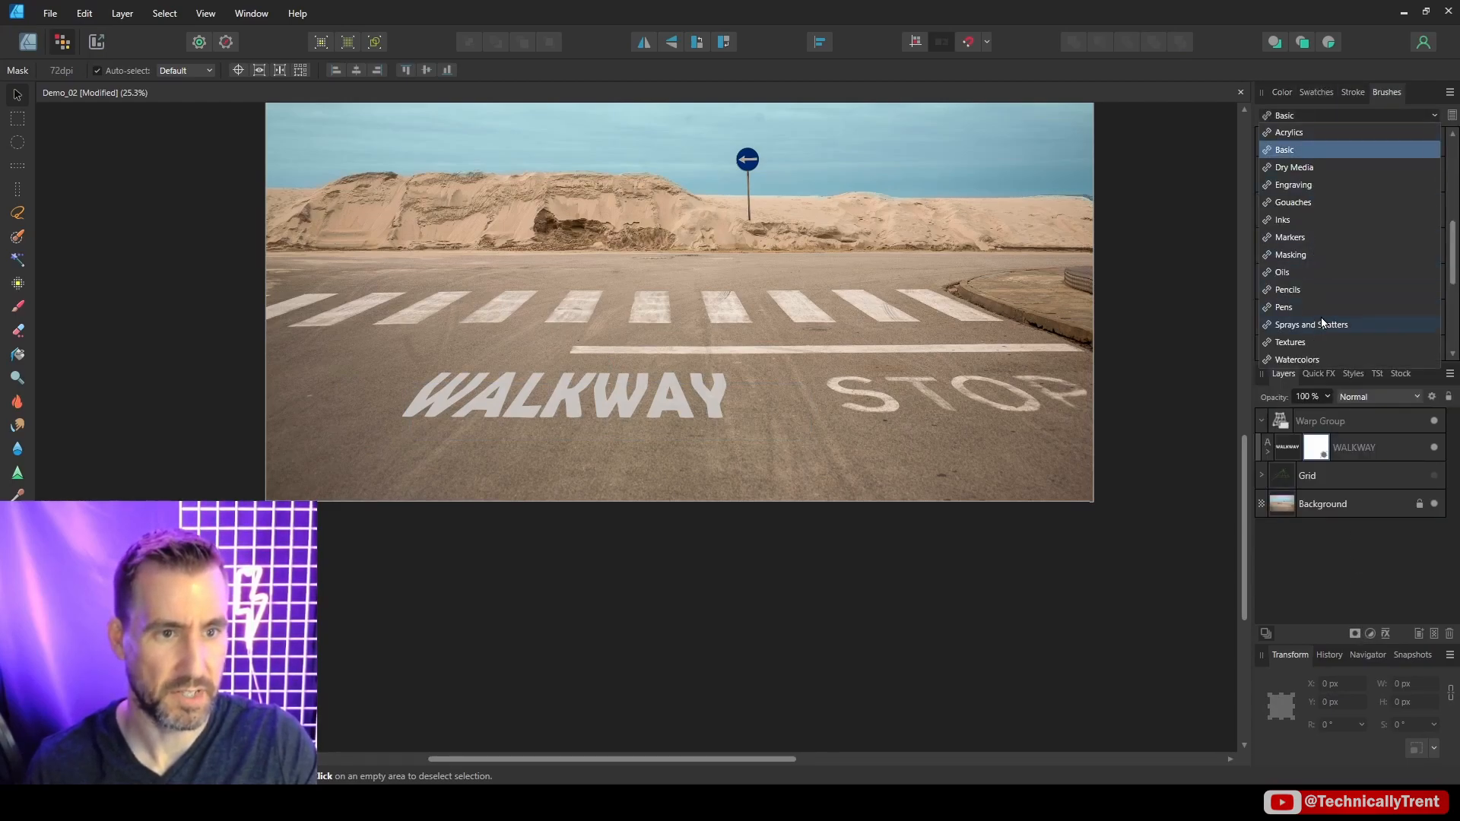
click(1309, 342)
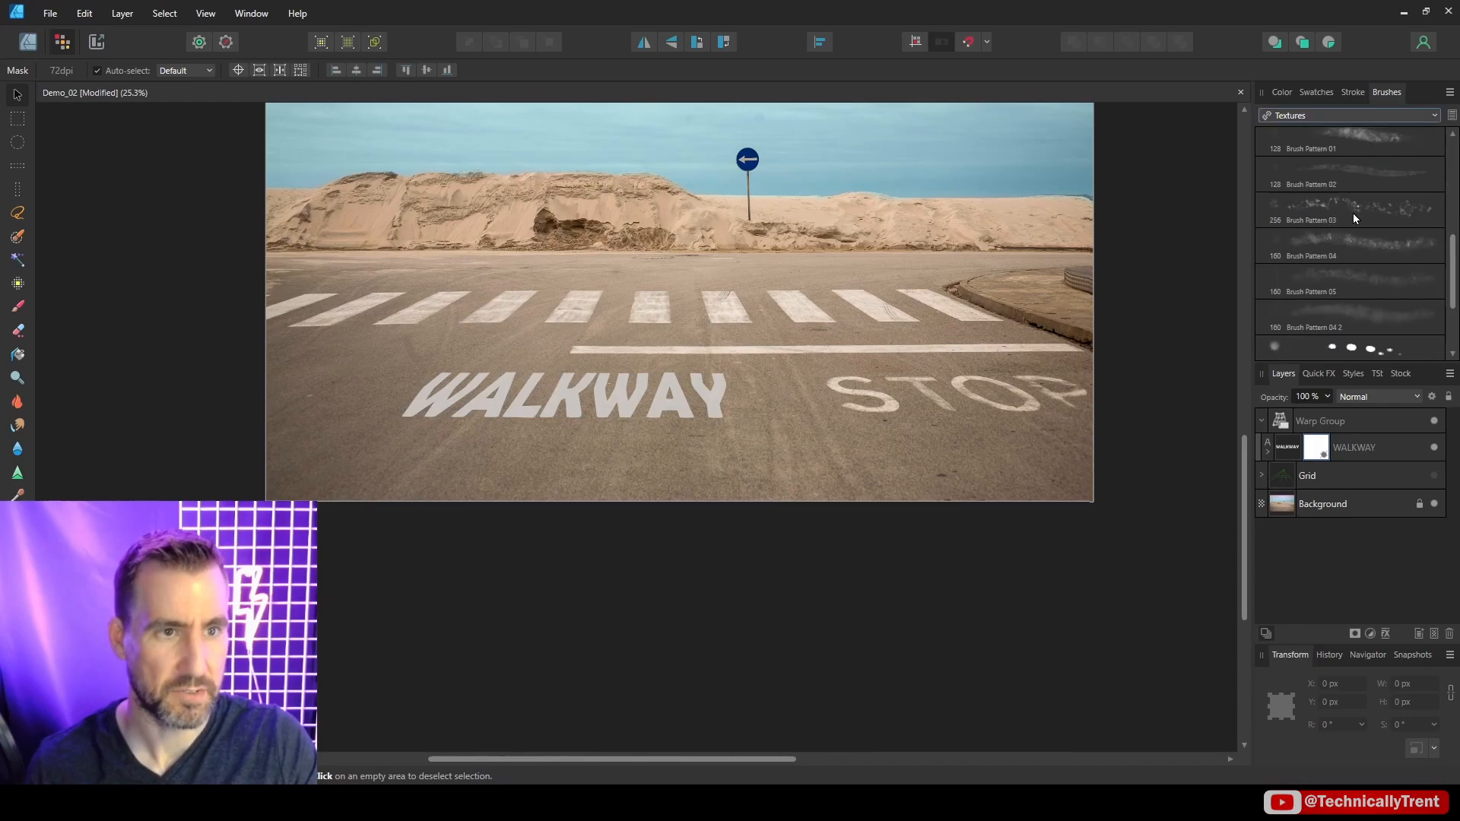
click(1339, 240)
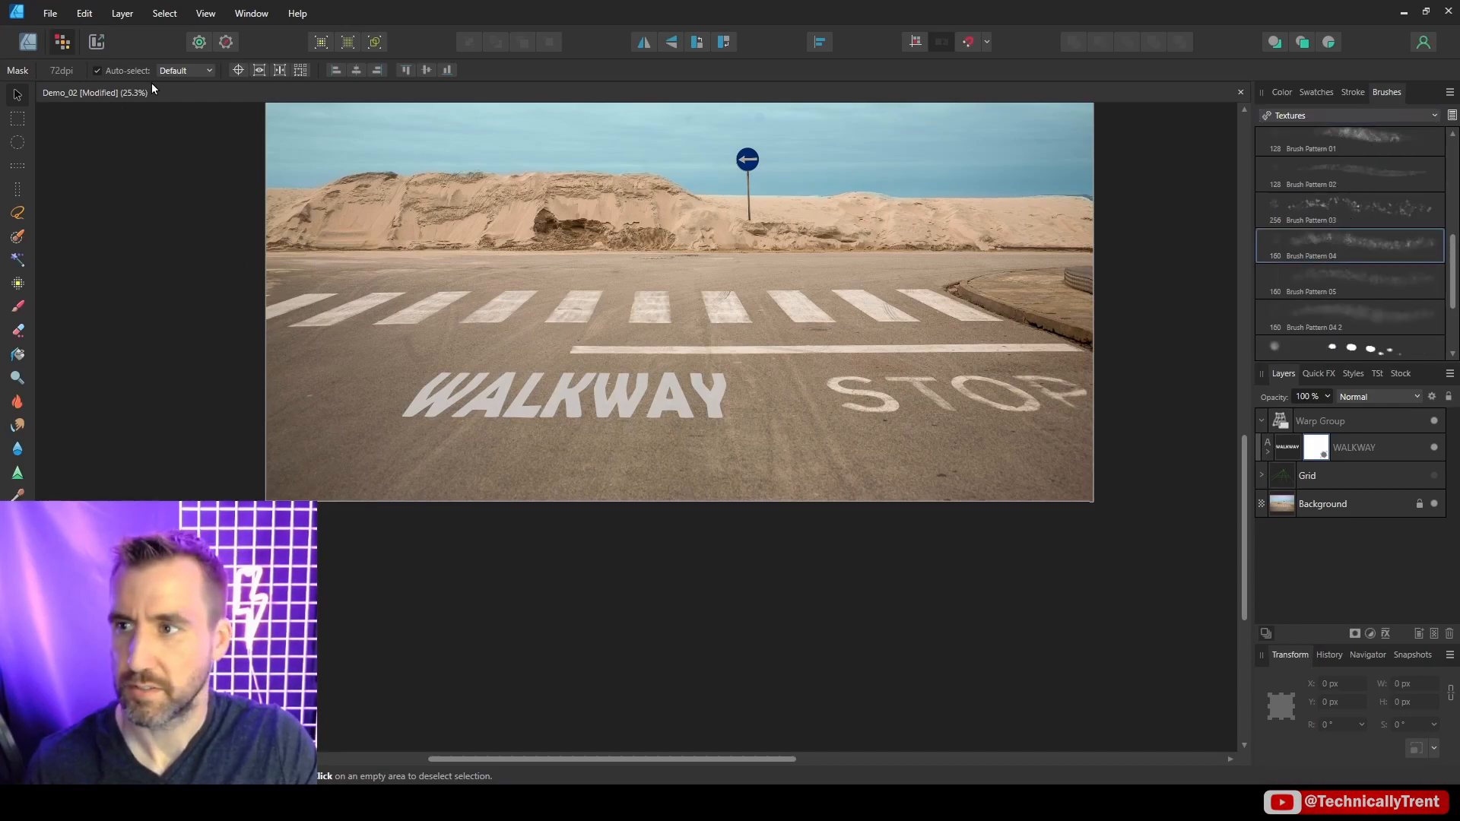
Paint over the WALKWAY letters on the mask in black with the 160 px texture brush to give them a worn look.
key(b)
scroll(722, 400, up, 5)
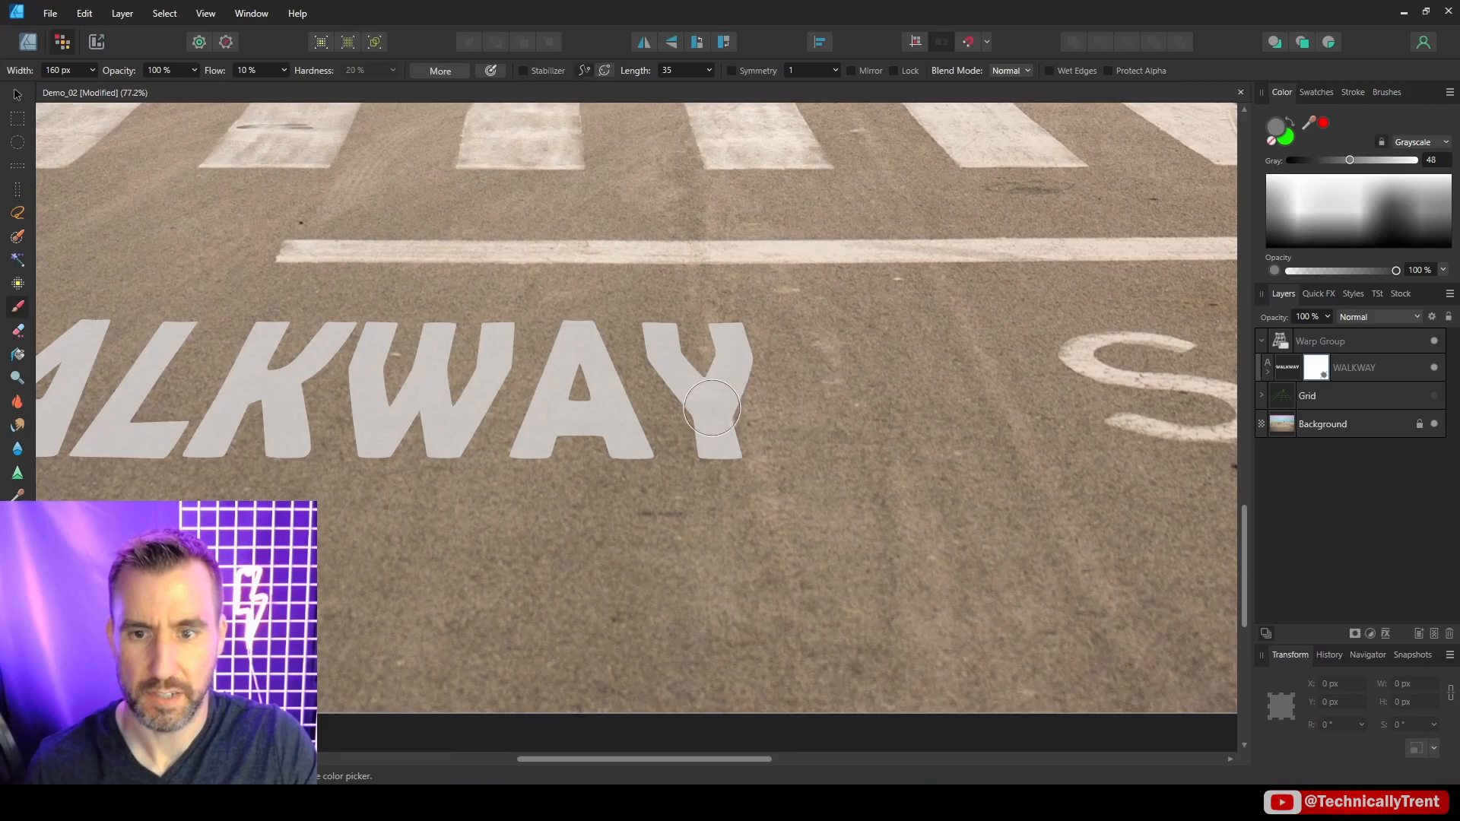
mouse_move(733, 354)
mouse_down()
mouse_move(668, 439)
mouse_move(666, 388)
mouse_move(737, 425)
mouse_move(712, 506)
mouse_move(600, 345)
mouse_move(560, 449)
mouse_move(537, 420)
mouse_up()
drag(431, 499, 693, 466)
mouse_move(722, 357)
mouse_down()
mouse_move(747, 400)
mouse_move(597, 423)
mouse_up()
scroll(598, 423, down, 5)
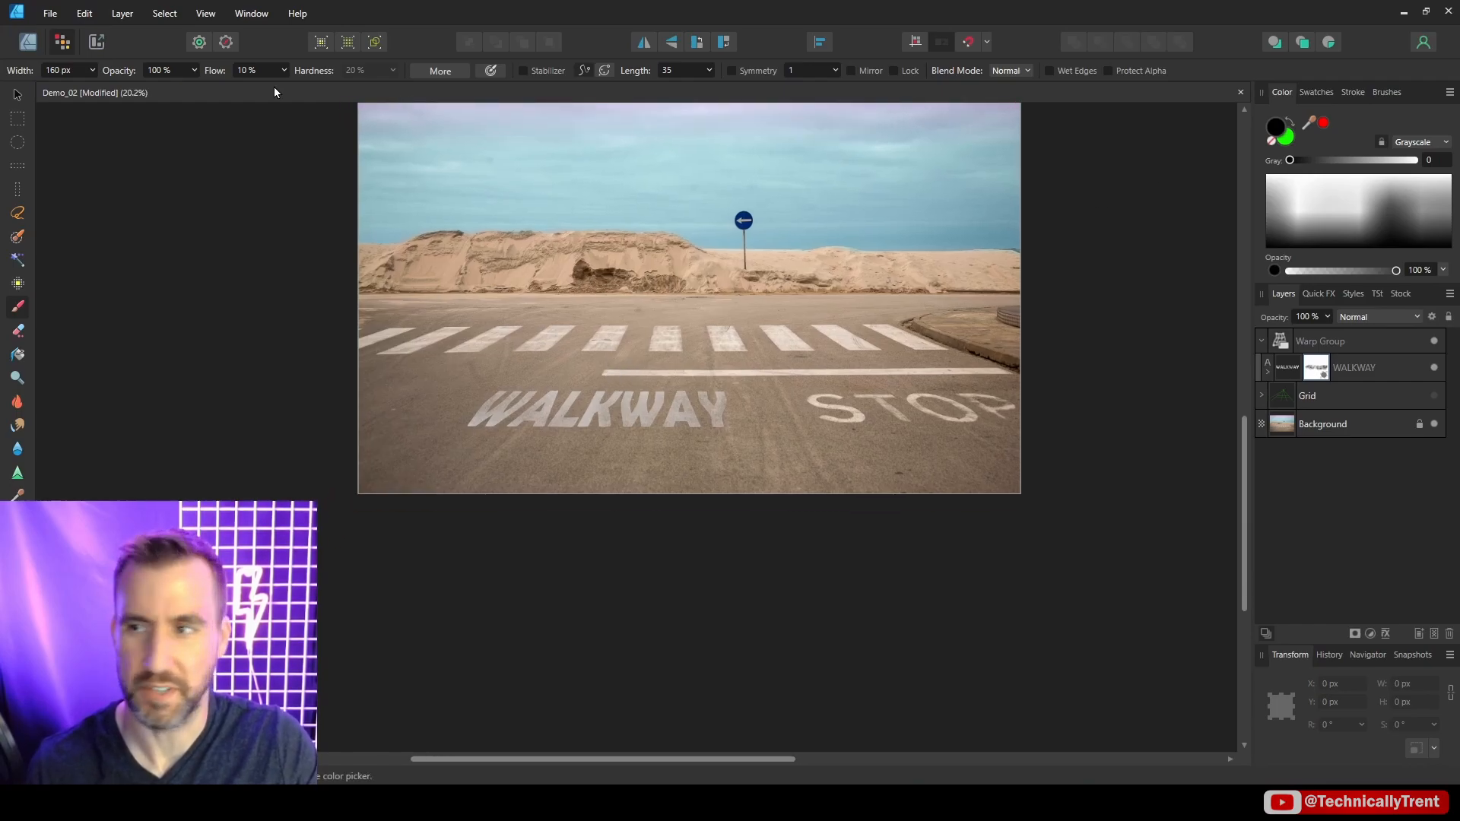
Return to the Designer persona, select the warp group and look over the available warp types.
click(27, 42)
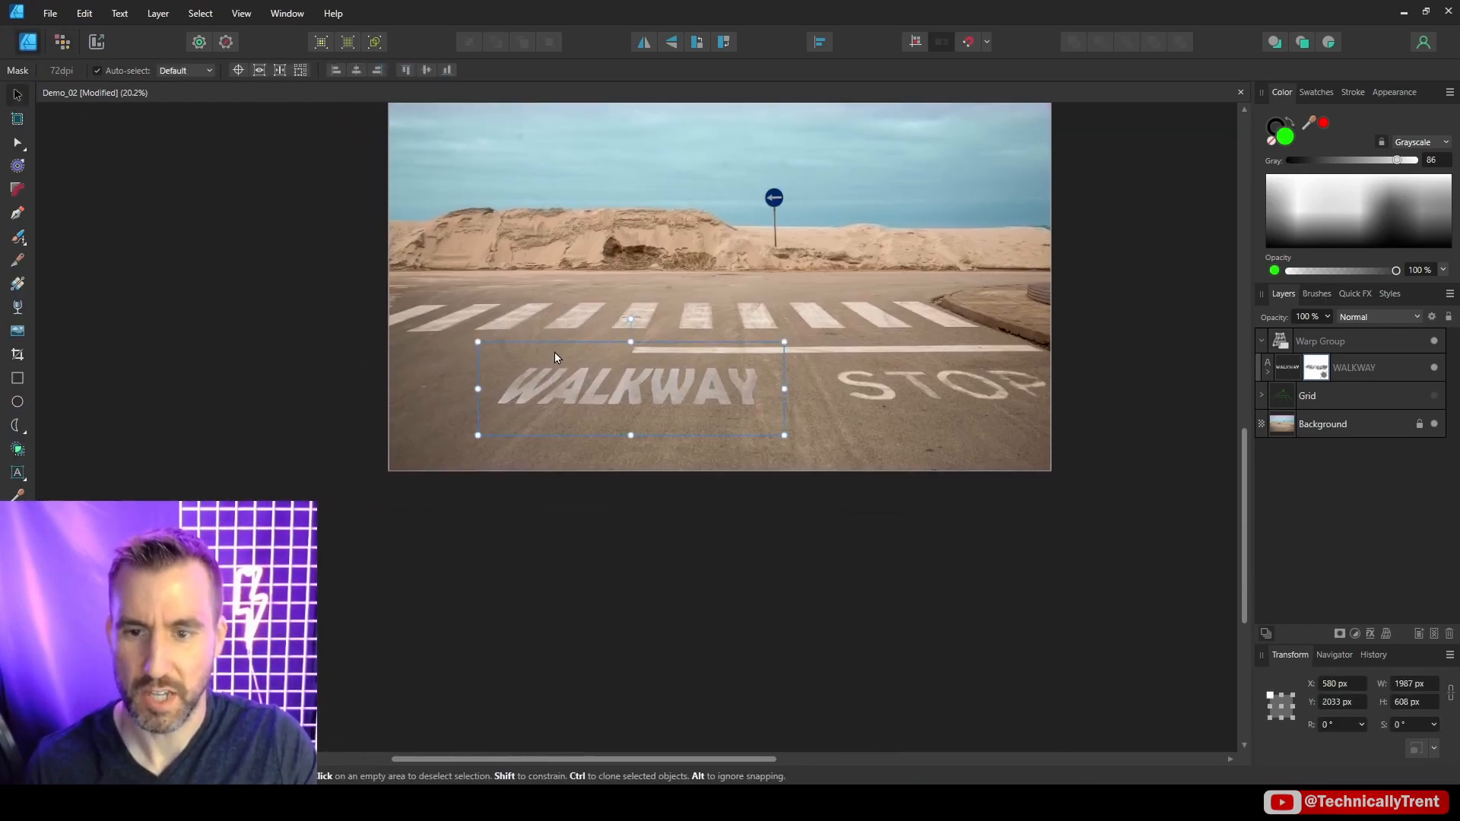
scroll(563, 358, up, 2)
click(563, 359)
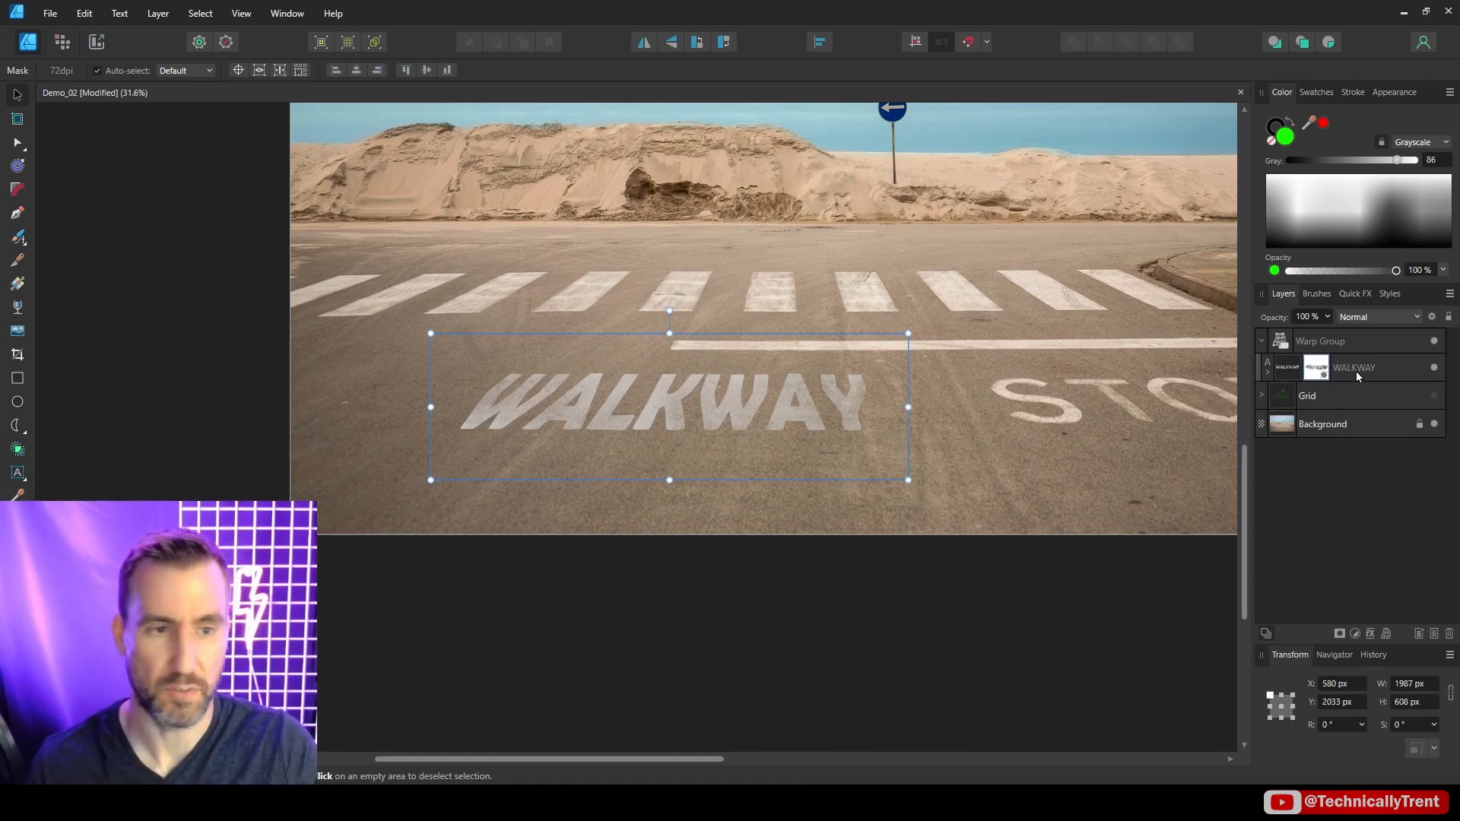
click(1335, 344)
click(1386, 633)
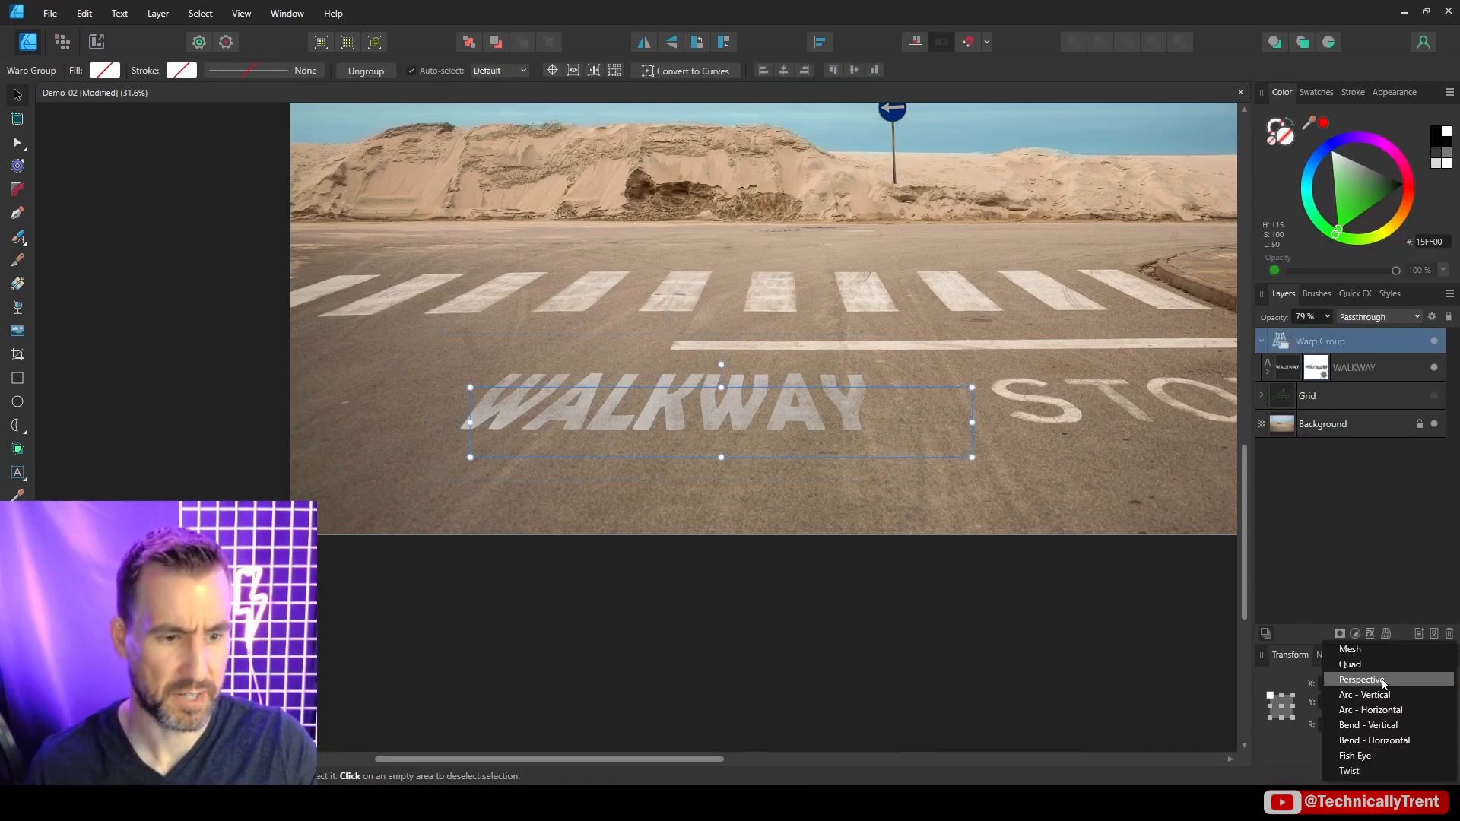
click(1363, 570)
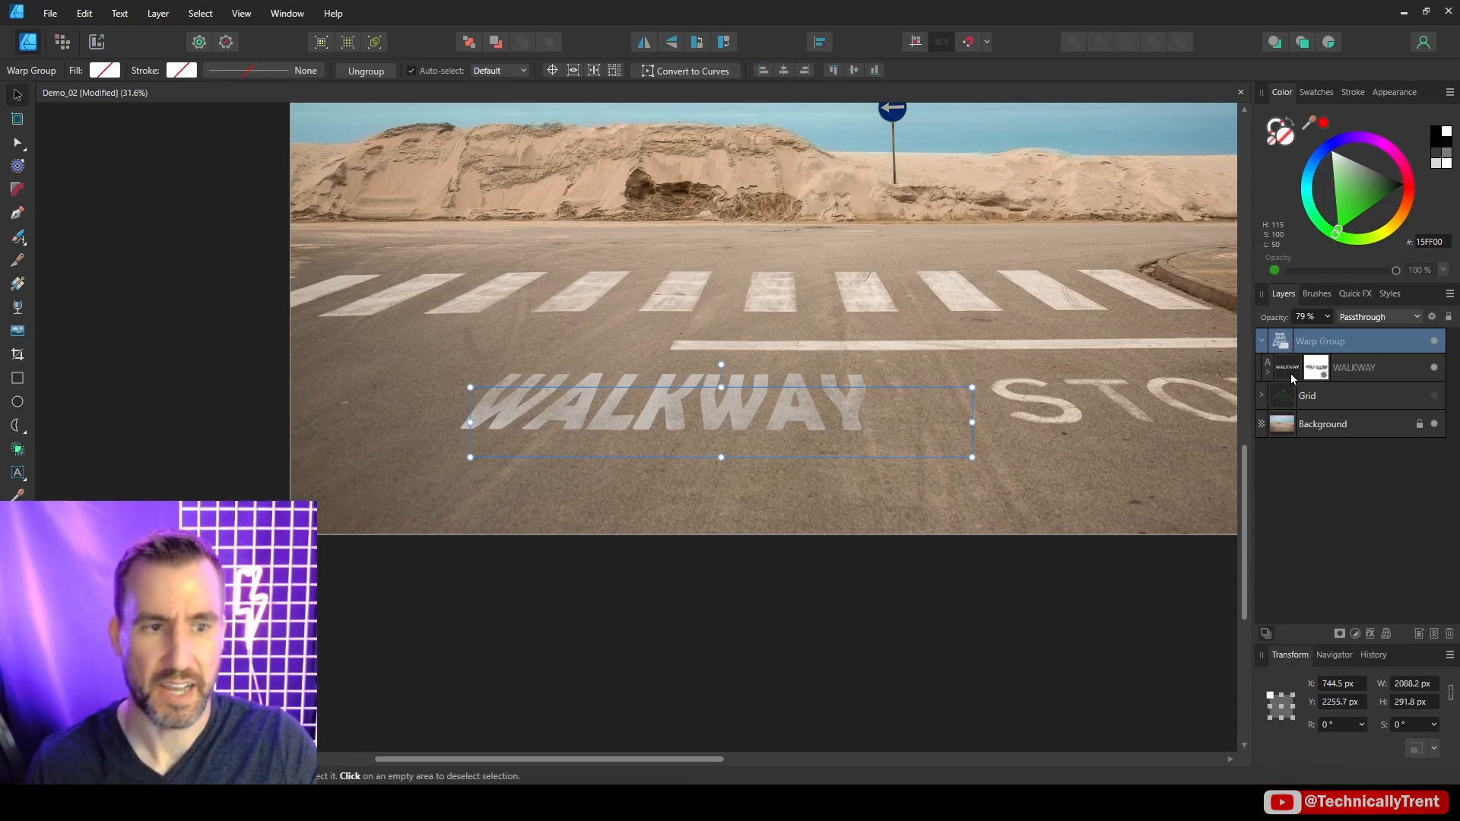
Turn on the visibility of the Grid layer over the WALKWAY lettering.
click(1435, 396)
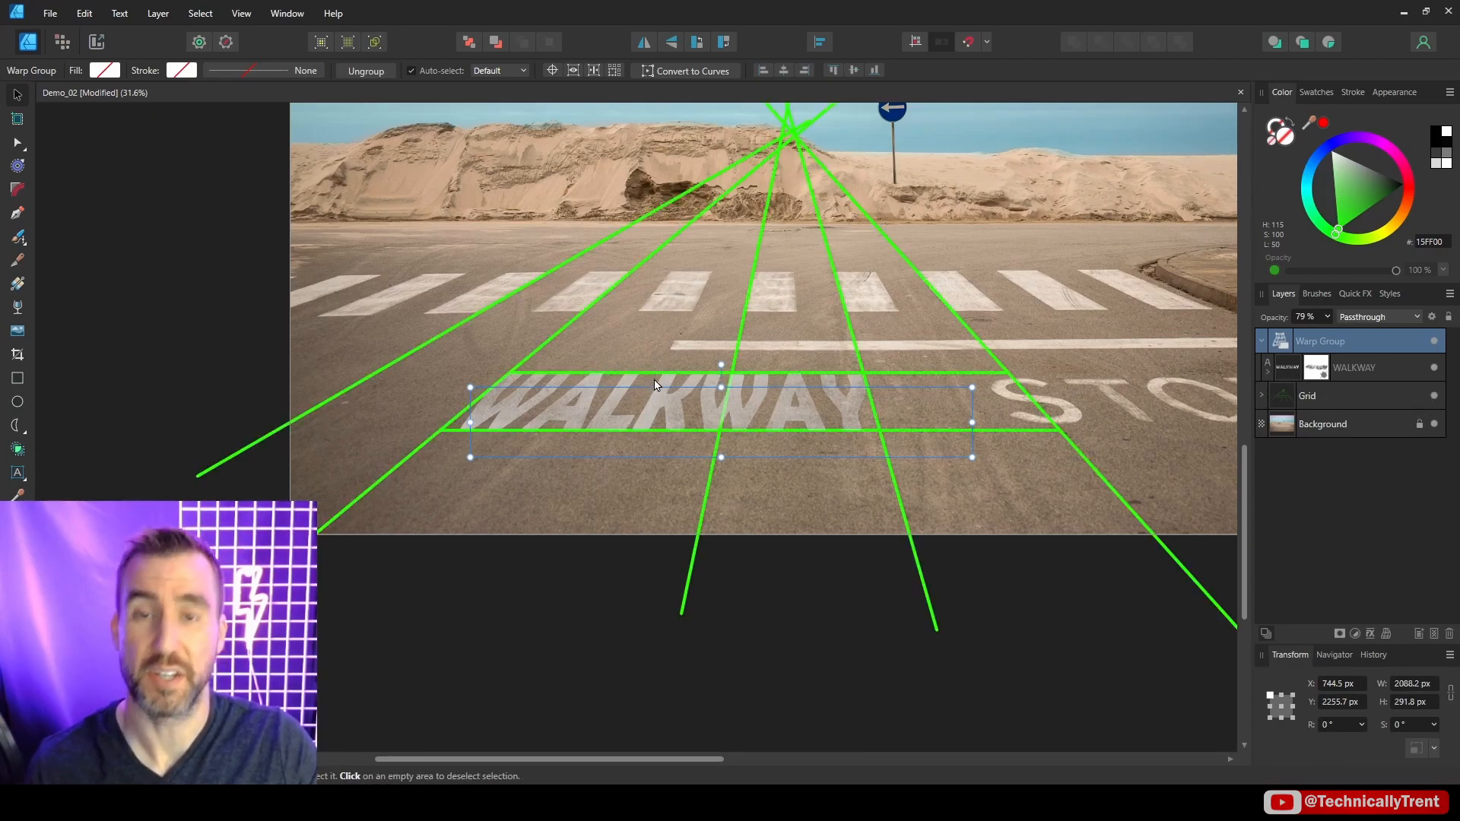
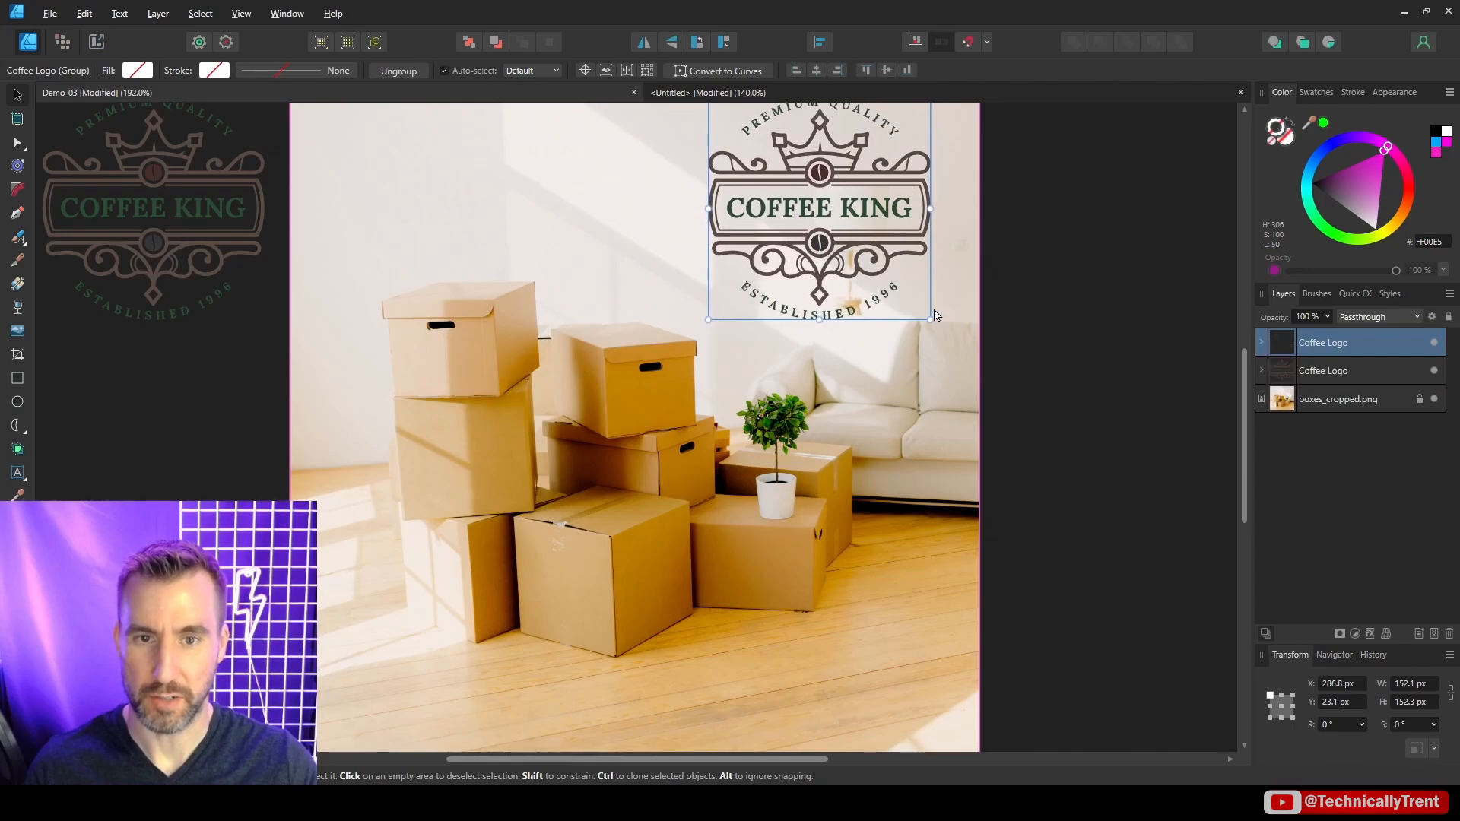
Scale the top Coffee Logo copy down to about 66 × 63 px on the wall beside the lamp.
drag(929, 319, 793, 186)
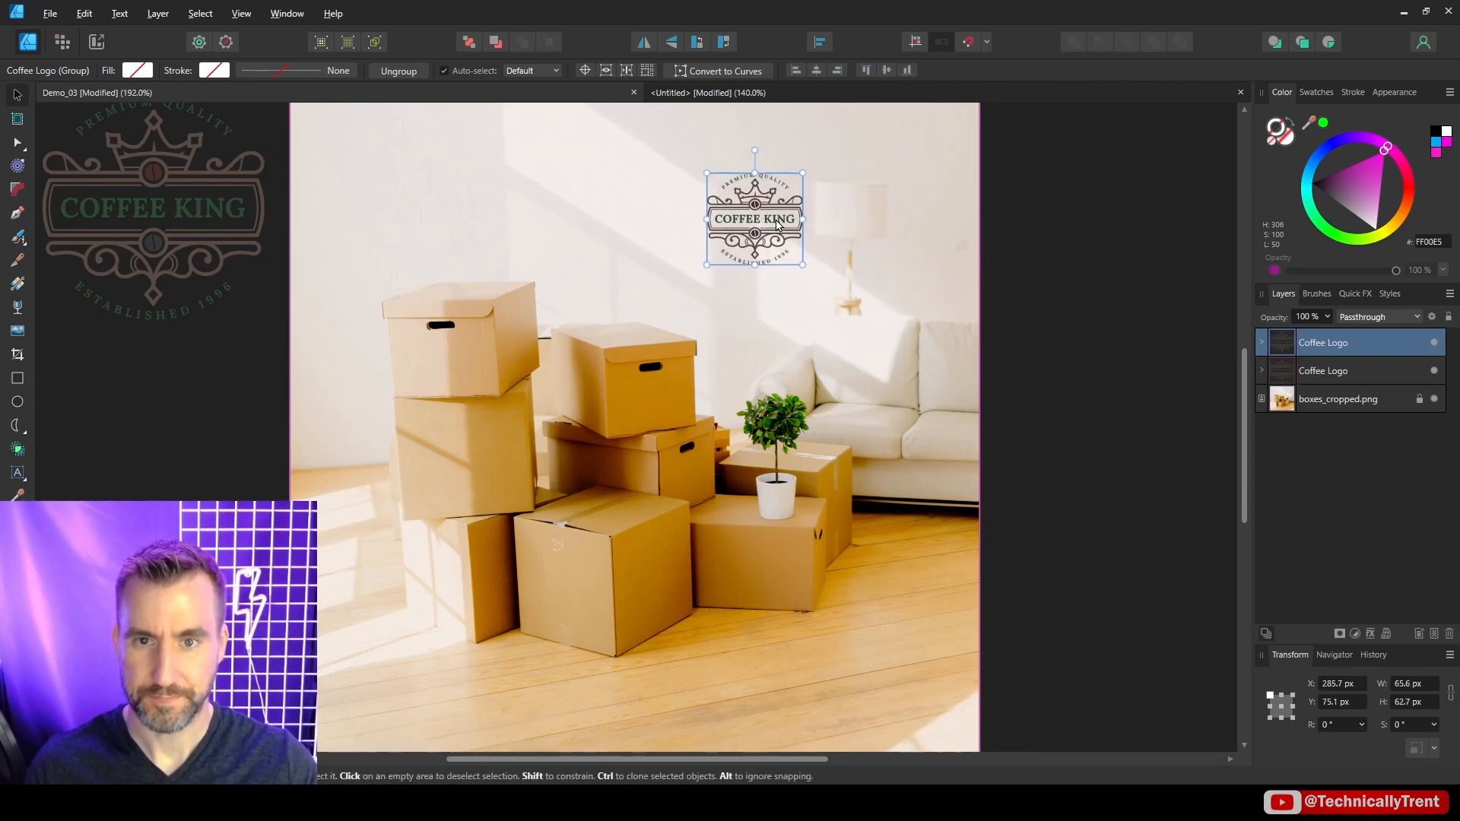
click(471, 299)
Trace the upper and lower edges of the top box's side face with straight Pen lines, using a 0.6 pt magenta stroke.
scroll(471, 299, up, 3)
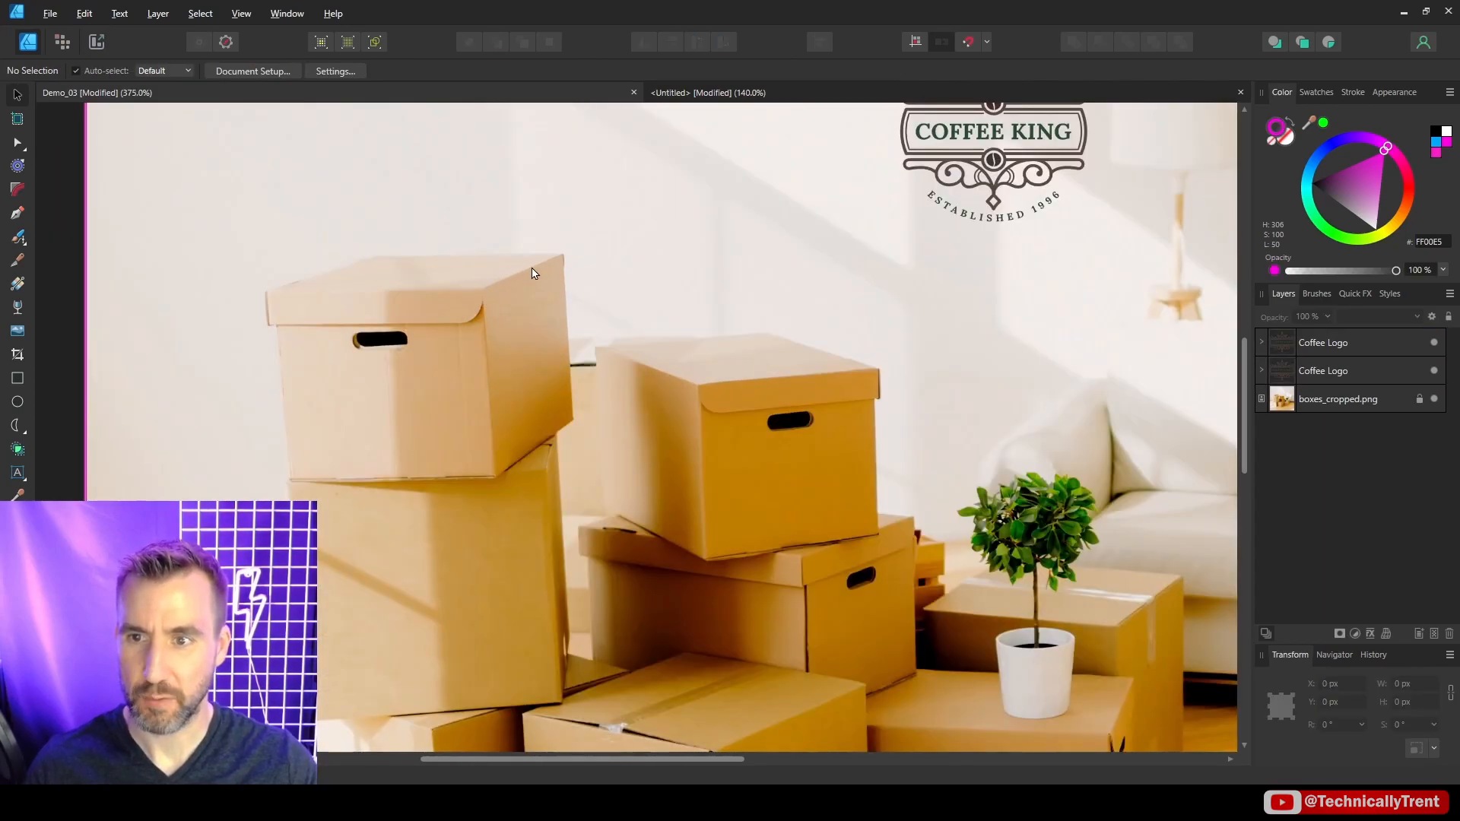
click(19, 211)
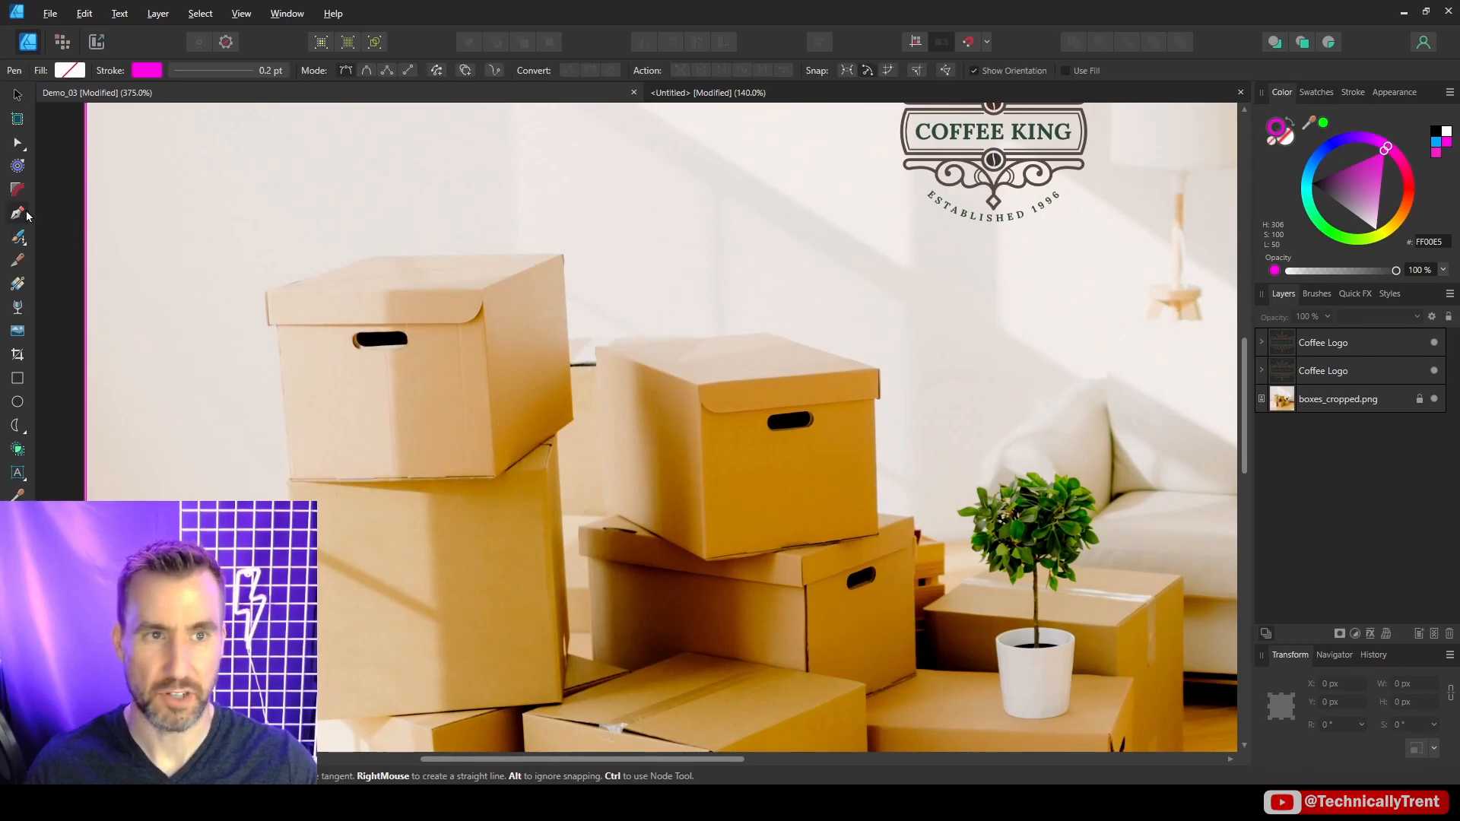
click(481, 290)
click(563, 254)
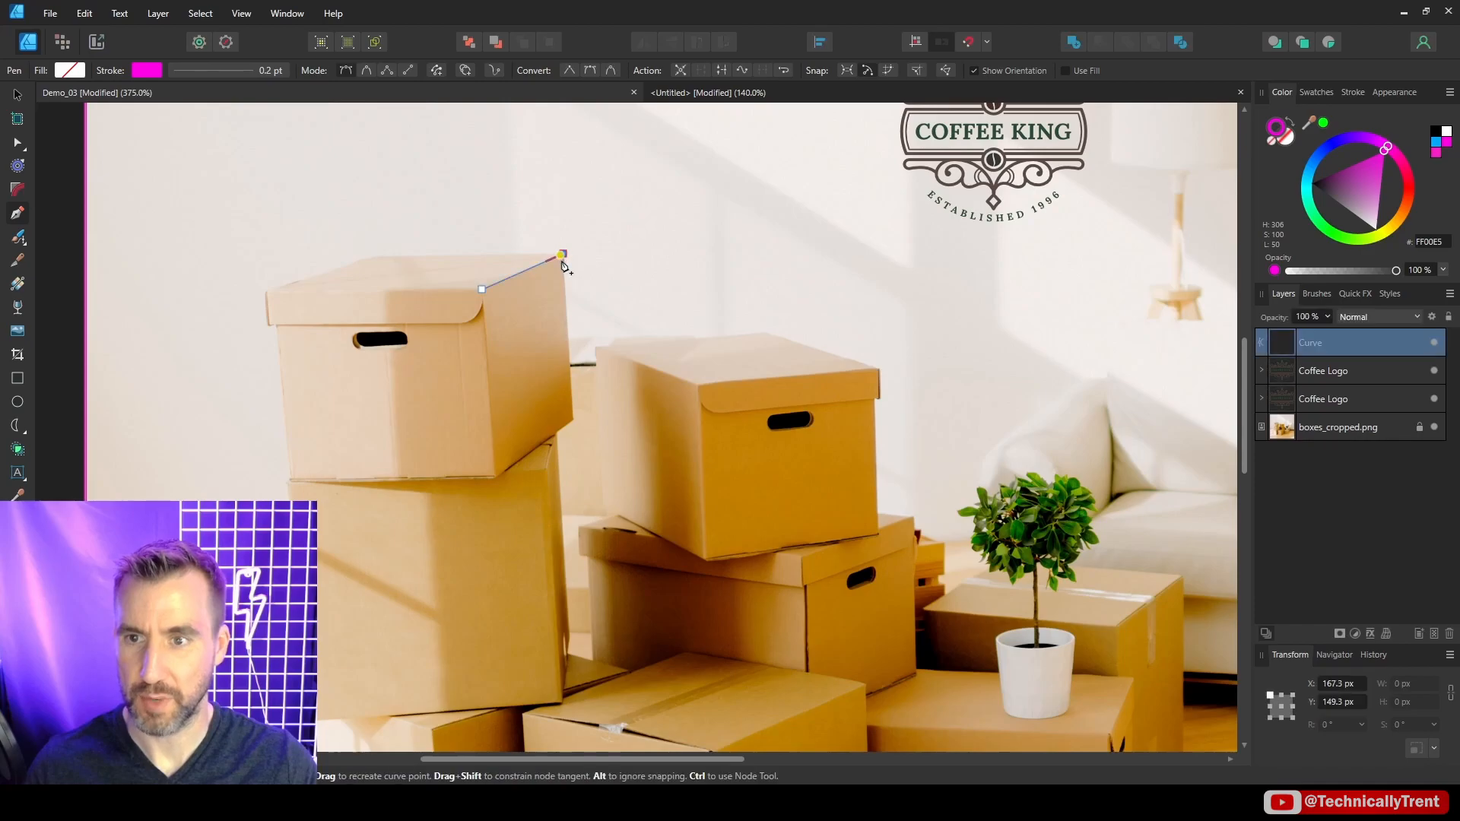
click(1353, 92)
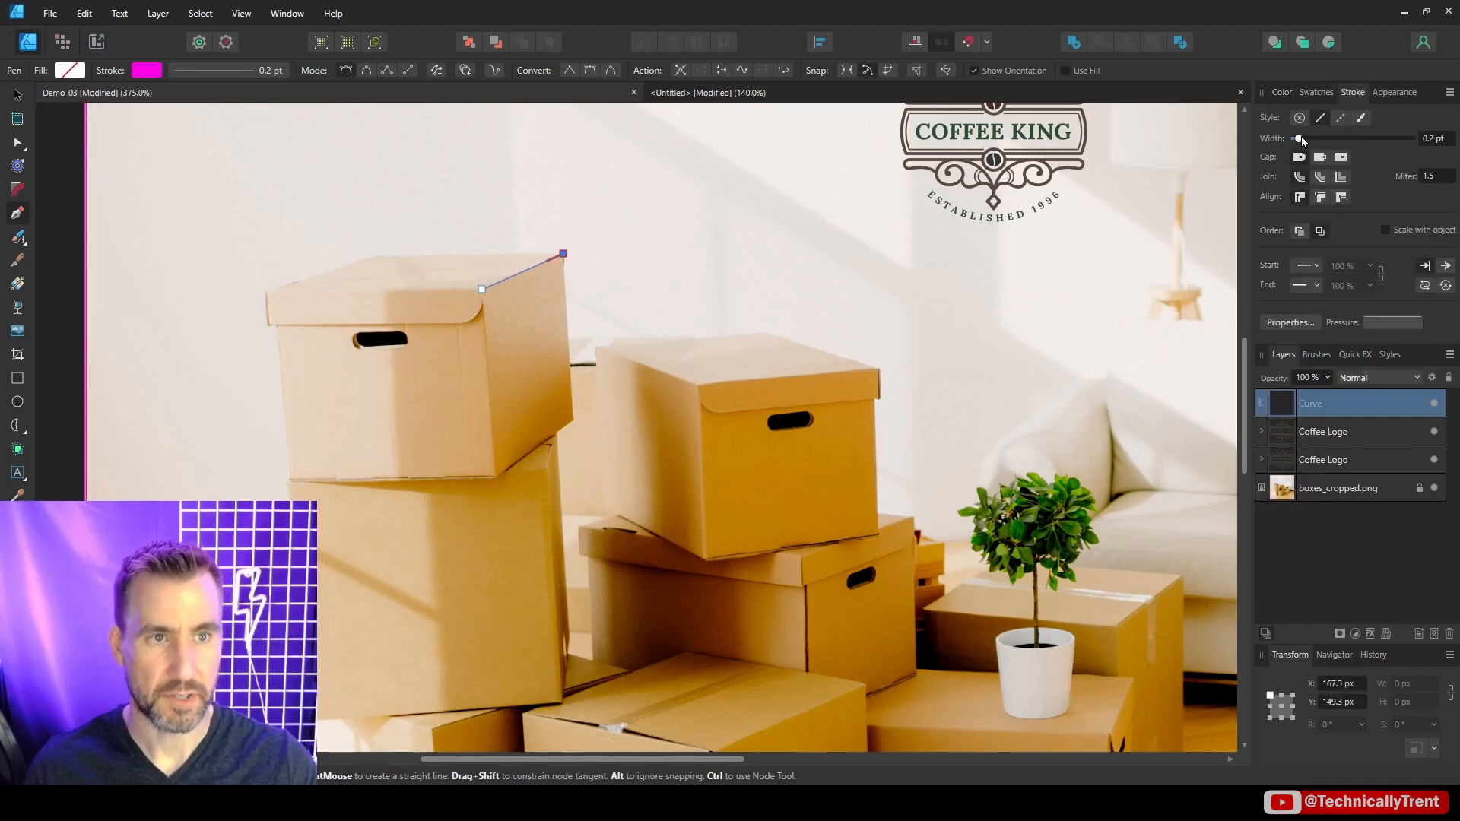
drag(1300, 138, 1312, 138)
key(ctrl+d)
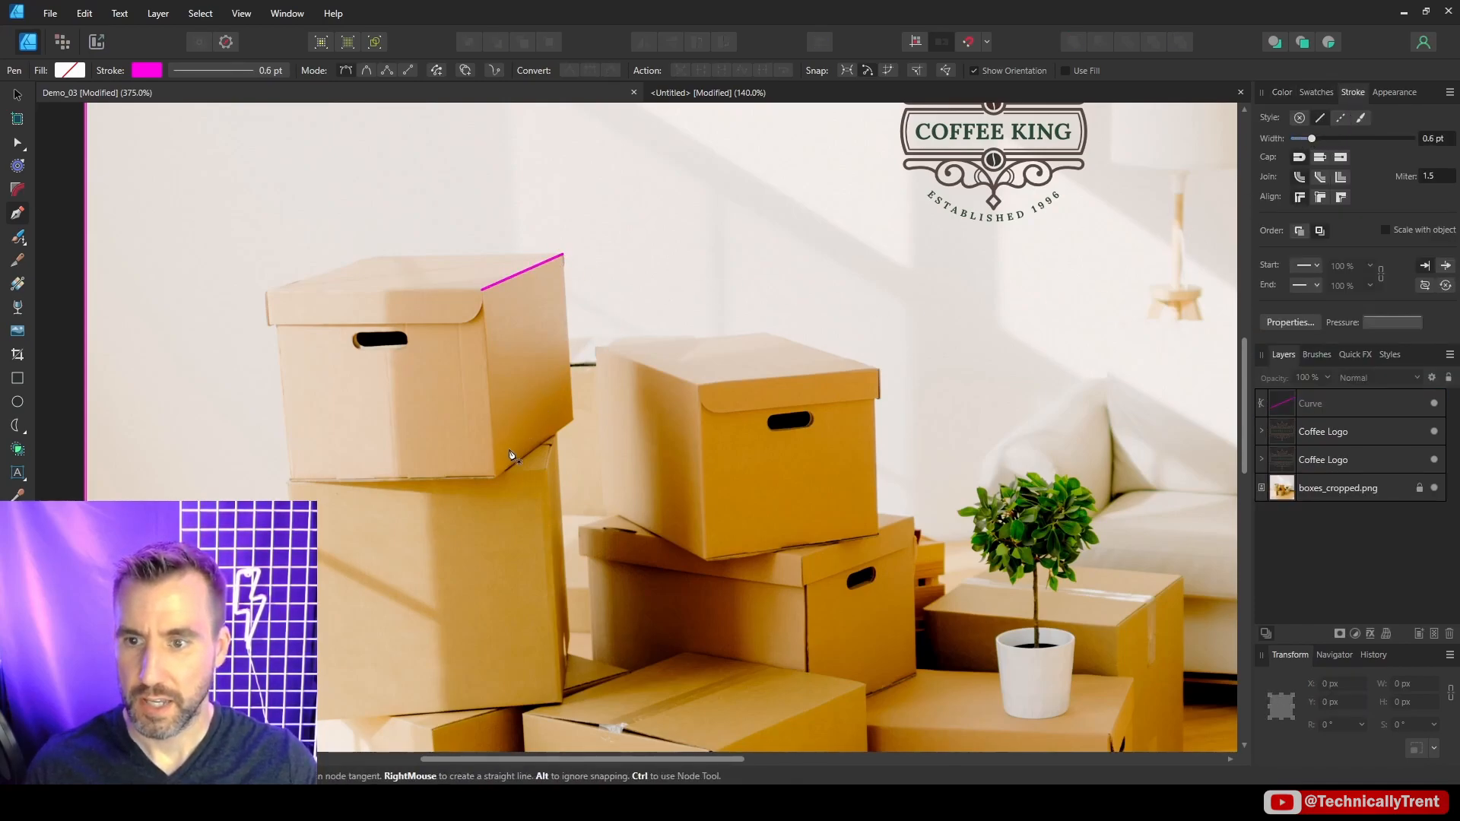
click(497, 475)
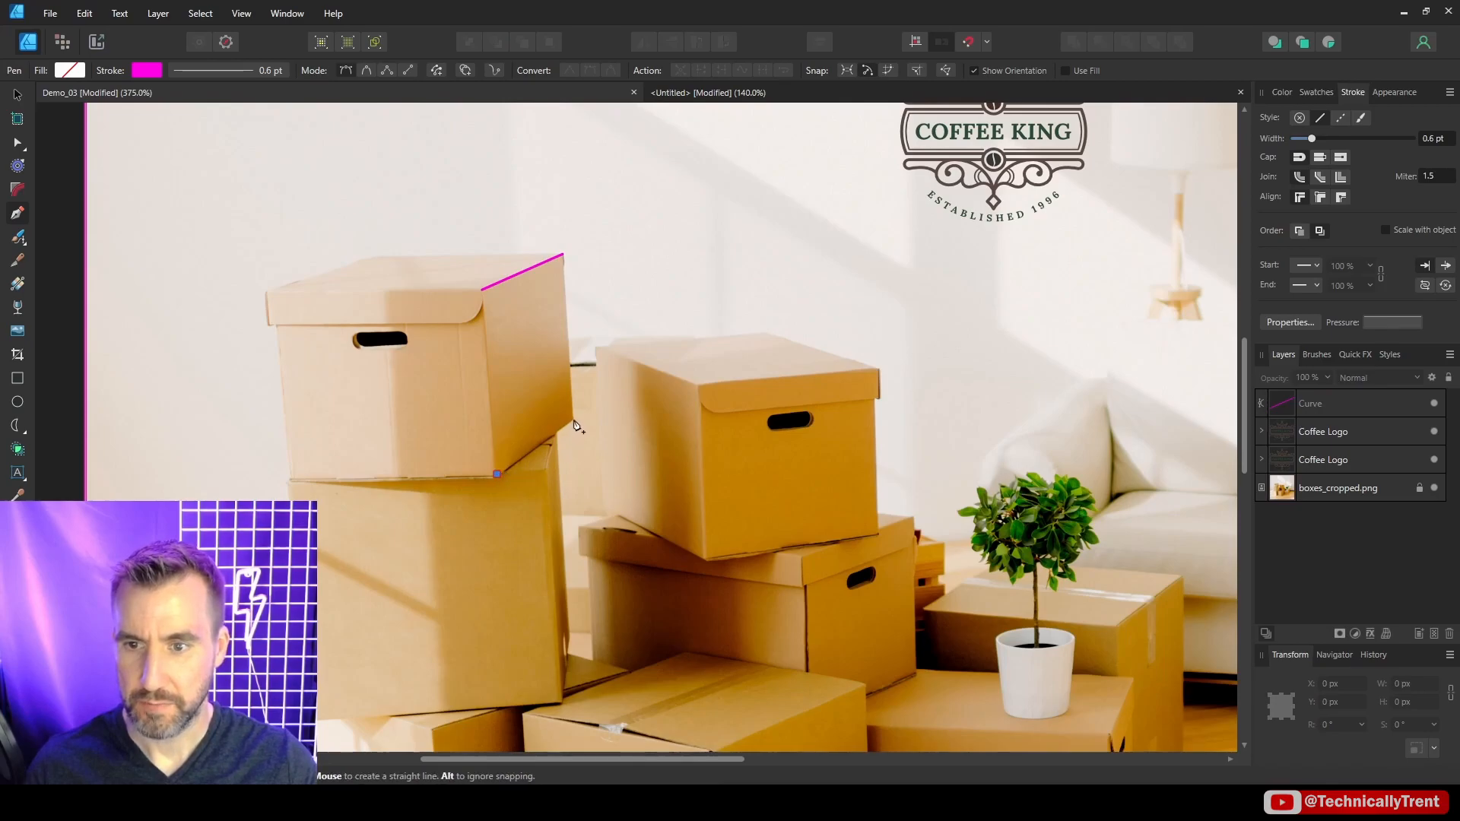
click(574, 419)
Extend the upper guide line's far end along the box edge, past the logo, to about X 361, Y 64 px.
click(18, 142)
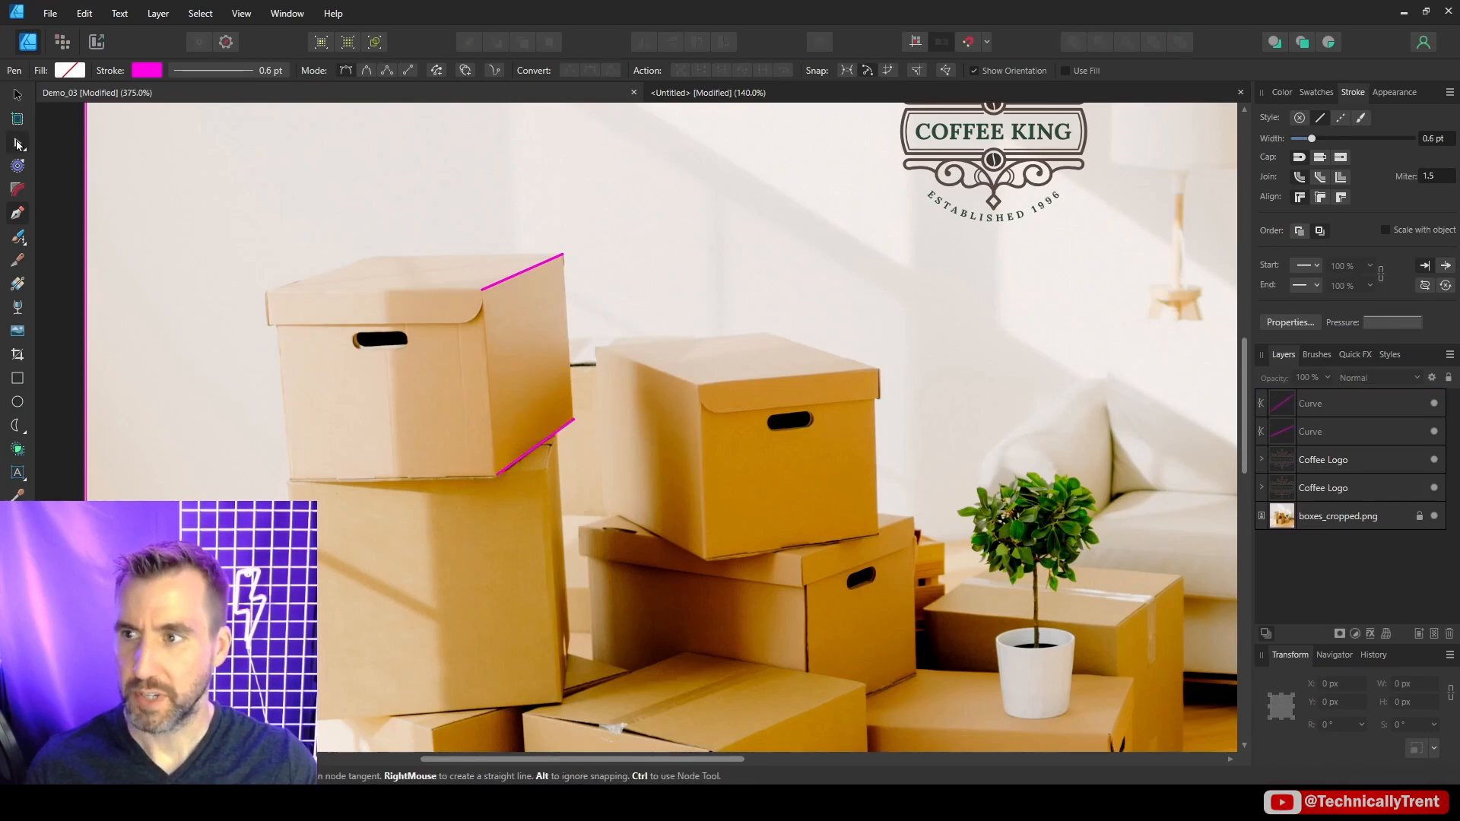
click(511, 283)
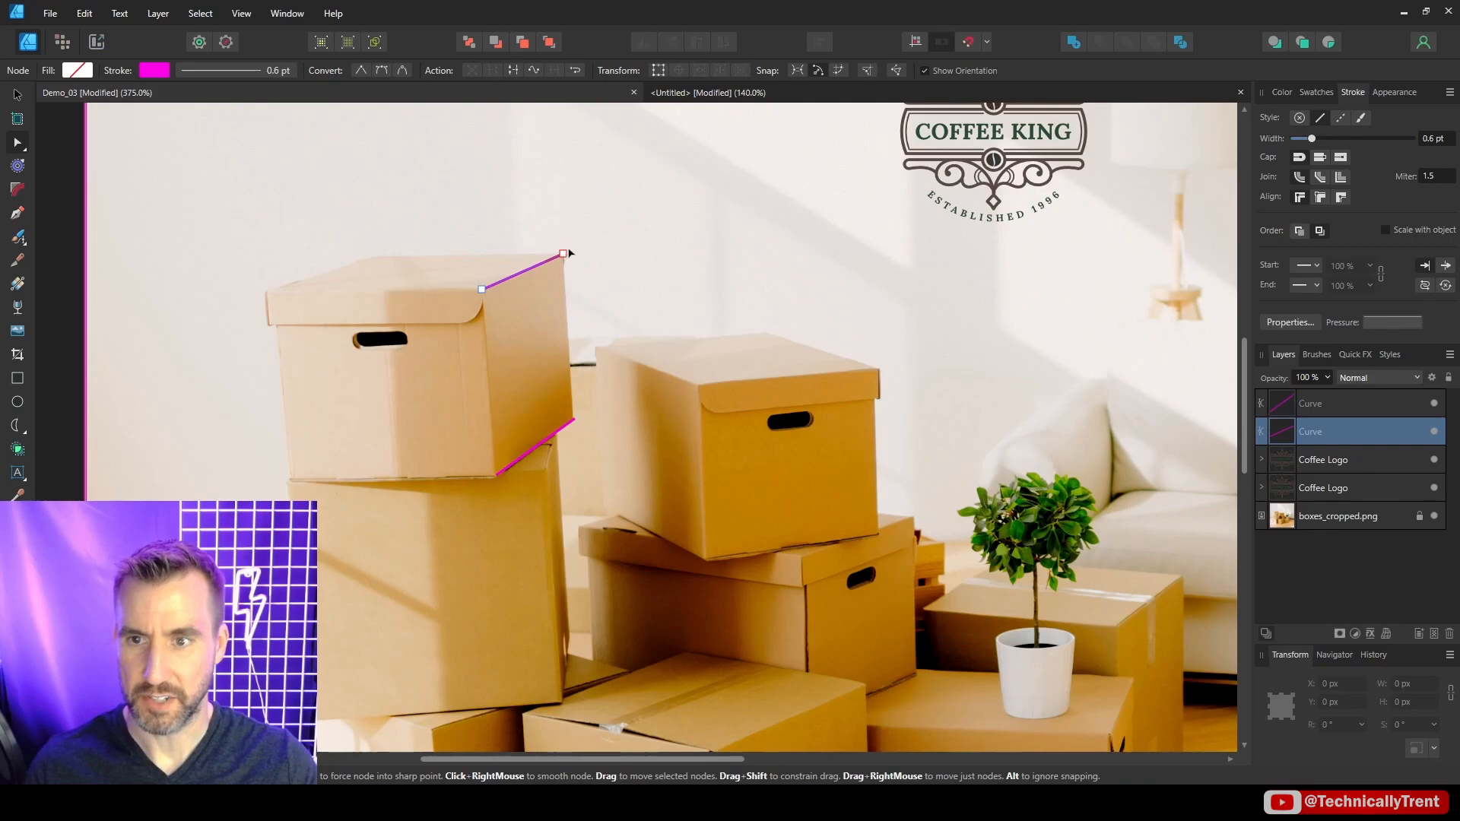
drag(562, 254, 891, 109)
scroll(799, 259, up, 3)
scroll(799, 259, right, 4)
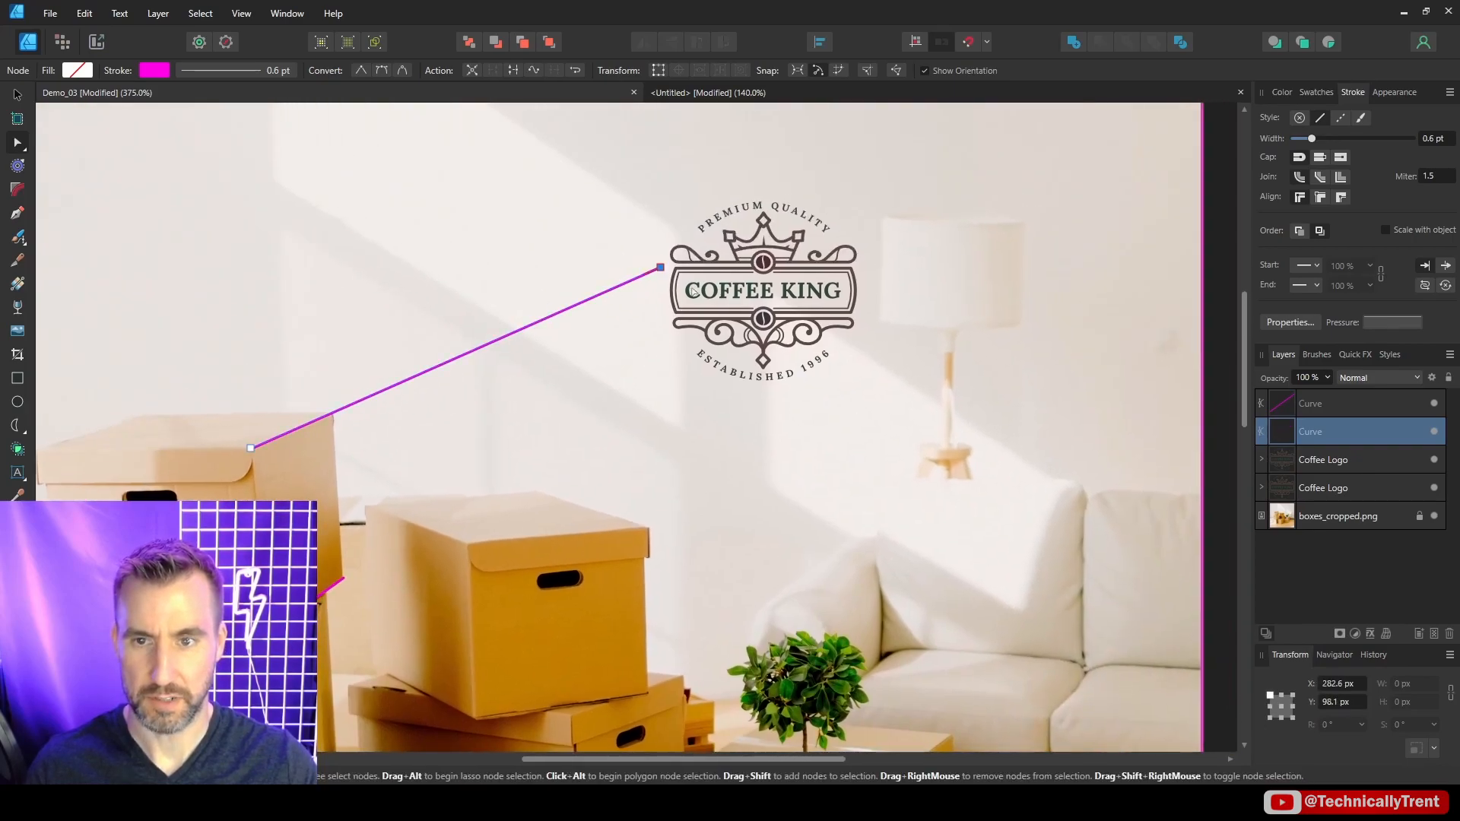
drag(660, 267, 882, 168)
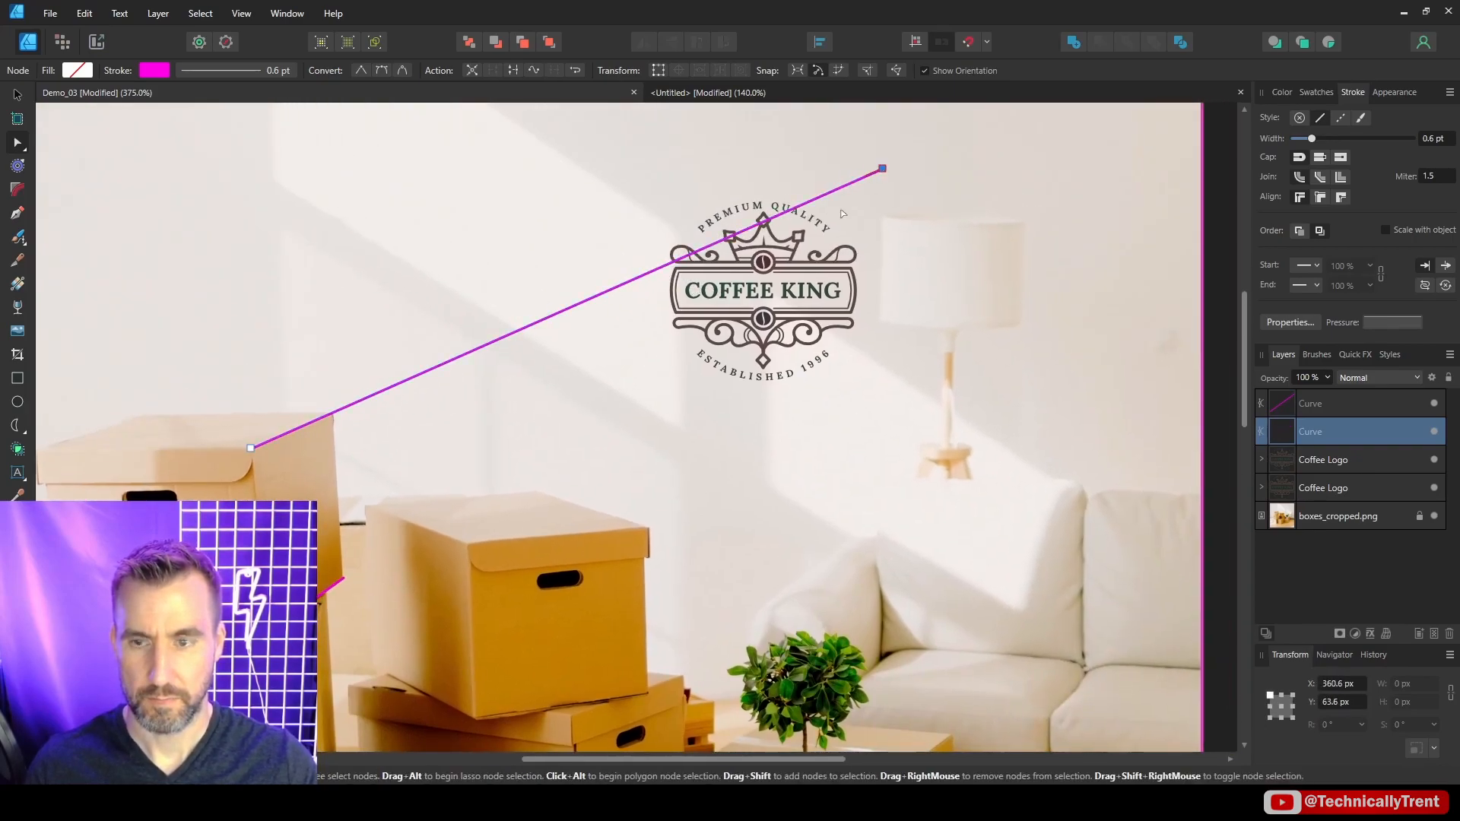
Extend the lower guide line past the logo and lengthen the upper line so that both meet at a vanishing point.
click(342, 579)
drag(343, 578, 950, 122)
scroll(971, 244, up, 2)
scroll(971, 244, right, 2)
click(746, 327)
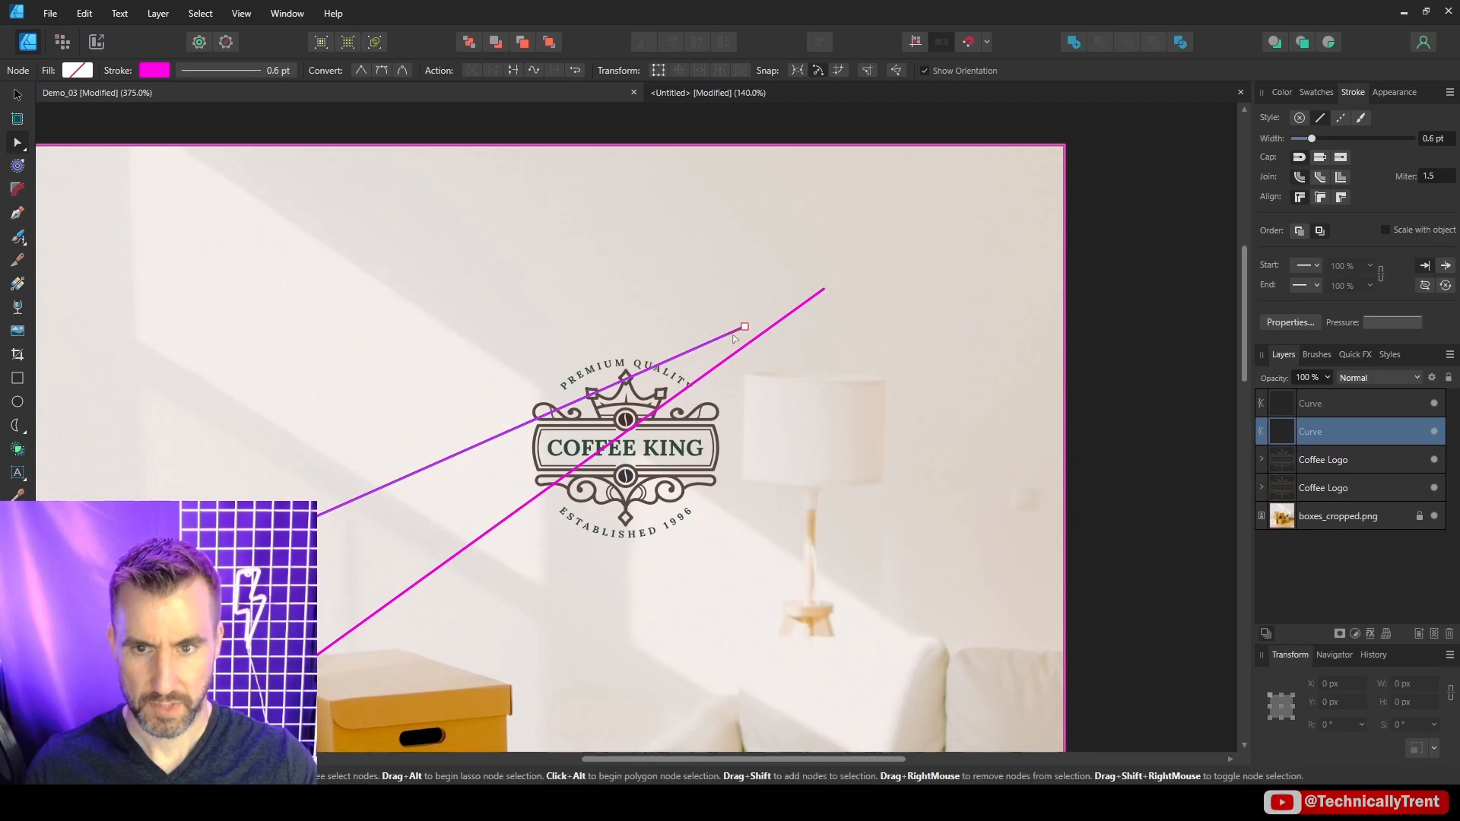
drag(745, 327, 808, 301)
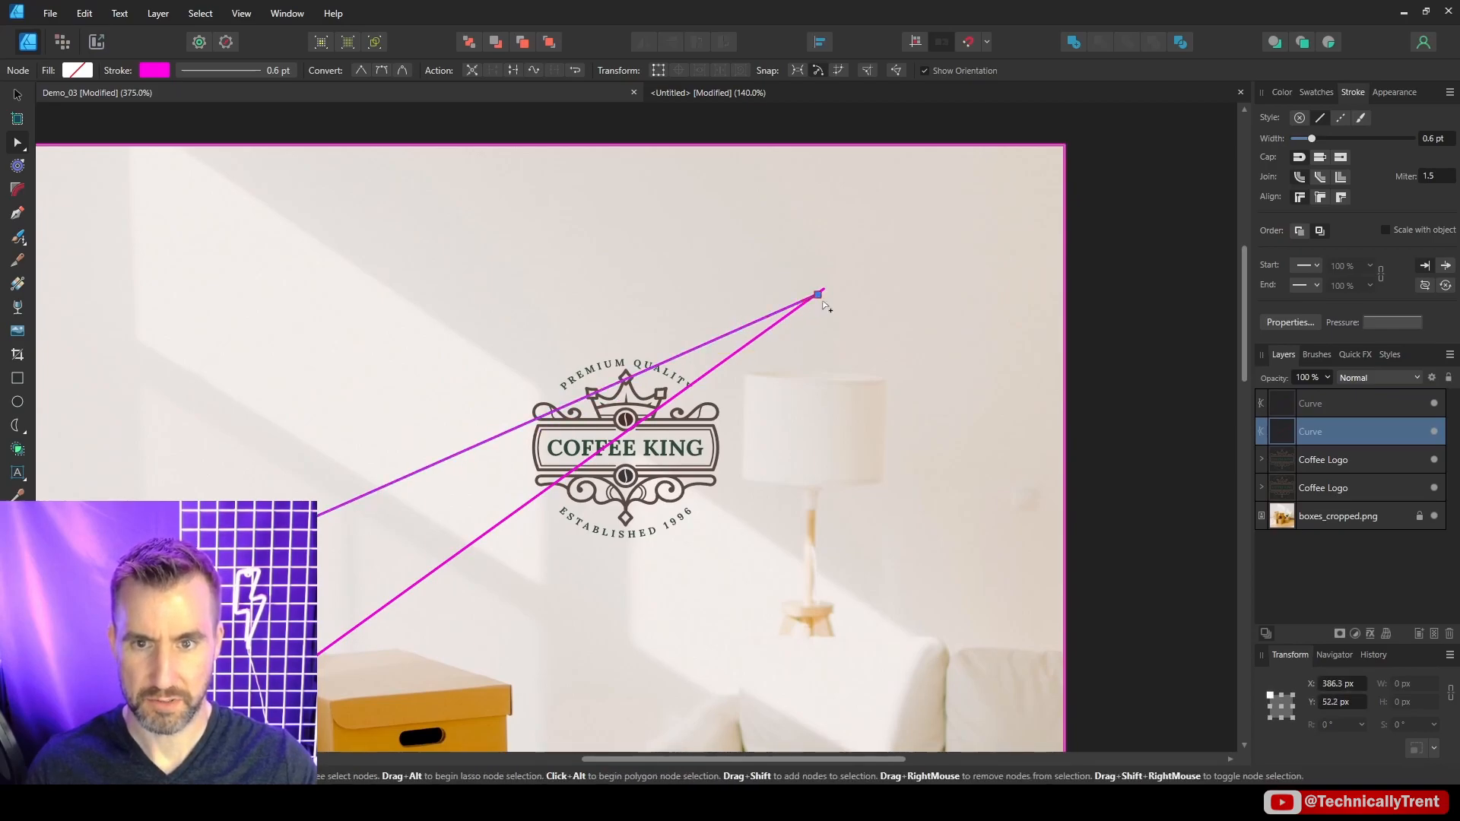
Draw a small ellipse with green fill 00FF0A and no stroke over the point where the guide lines meet.
key(Escape)
key(e)
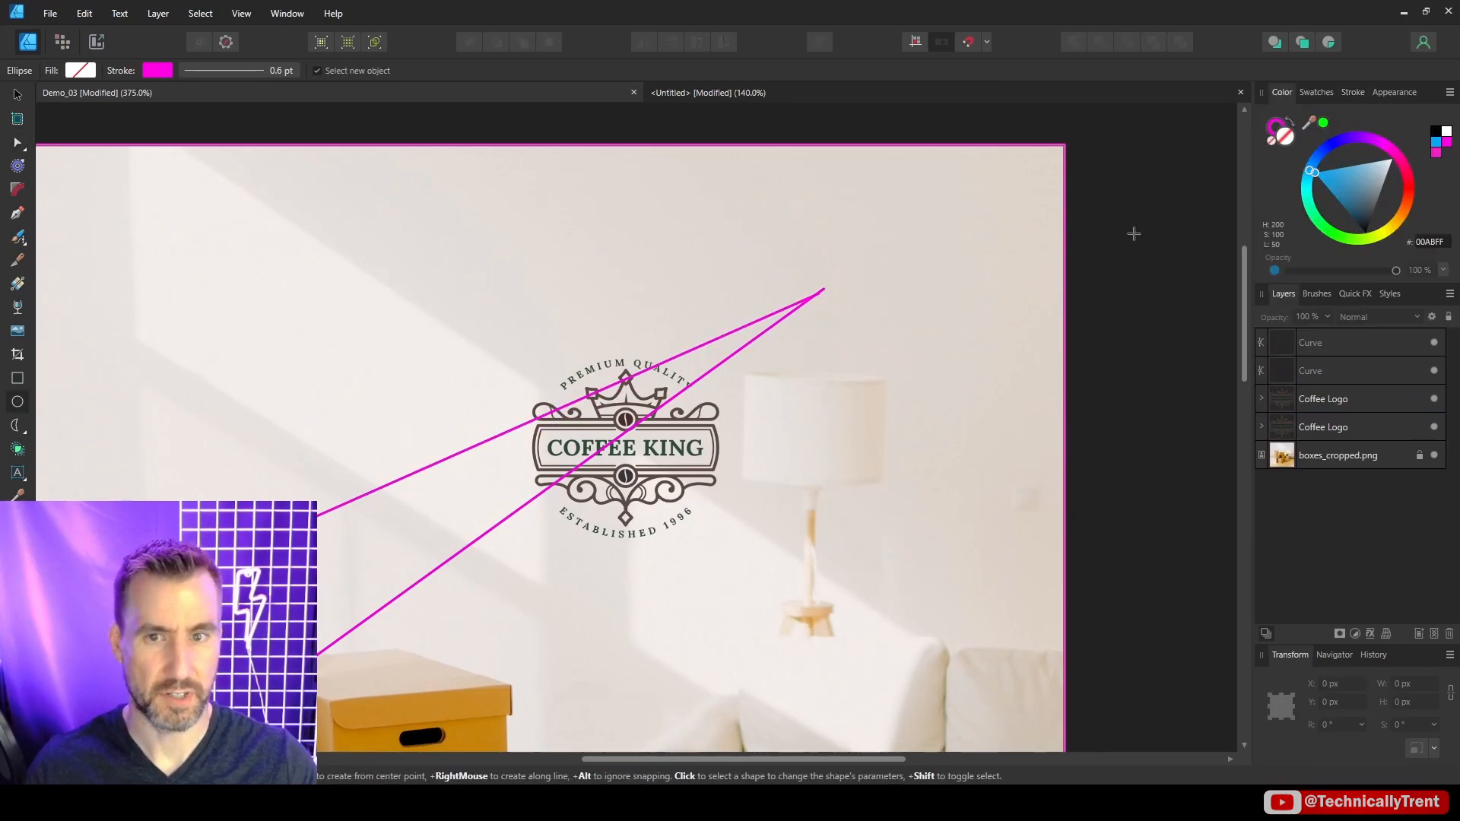
click(1323, 122)
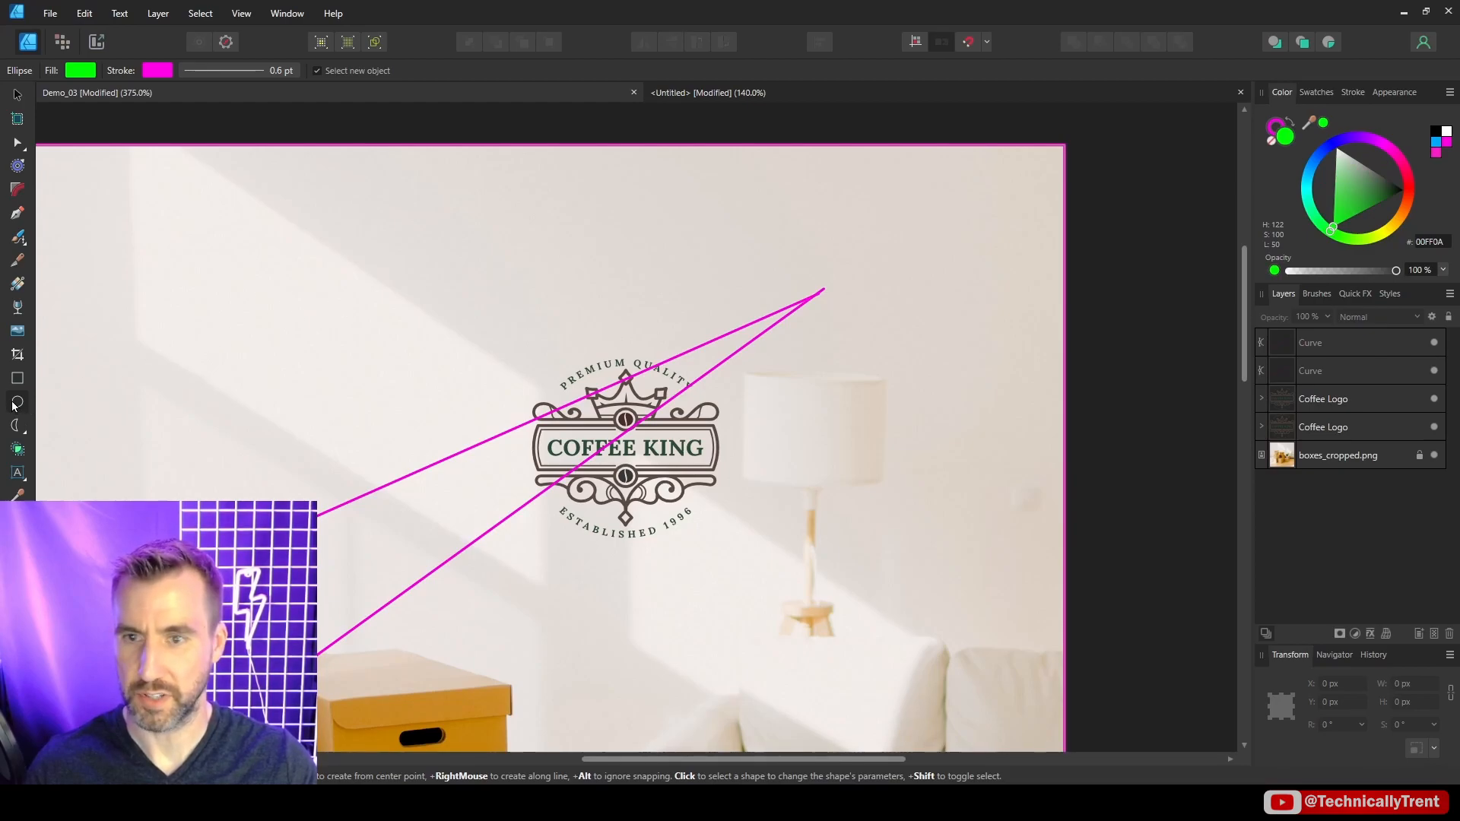
drag(802, 287, 825, 309)
click(1270, 130)
Move the small Coffee Logo down over the middle boxes and bring it to the front.
key(v)
drag(641, 363, 306, 342)
mouse_move(305, 342)
mouse_down()
mouse_move(503, 293)
mouse_move(495, 380)
mouse_move(645, 208)
mouse_move(620, 238)
mouse_move(681, 432)
mouse_move(571, 433)
mouse_move(557, 390)
mouse_move(836, 437)
mouse_up()
click(549, 42)
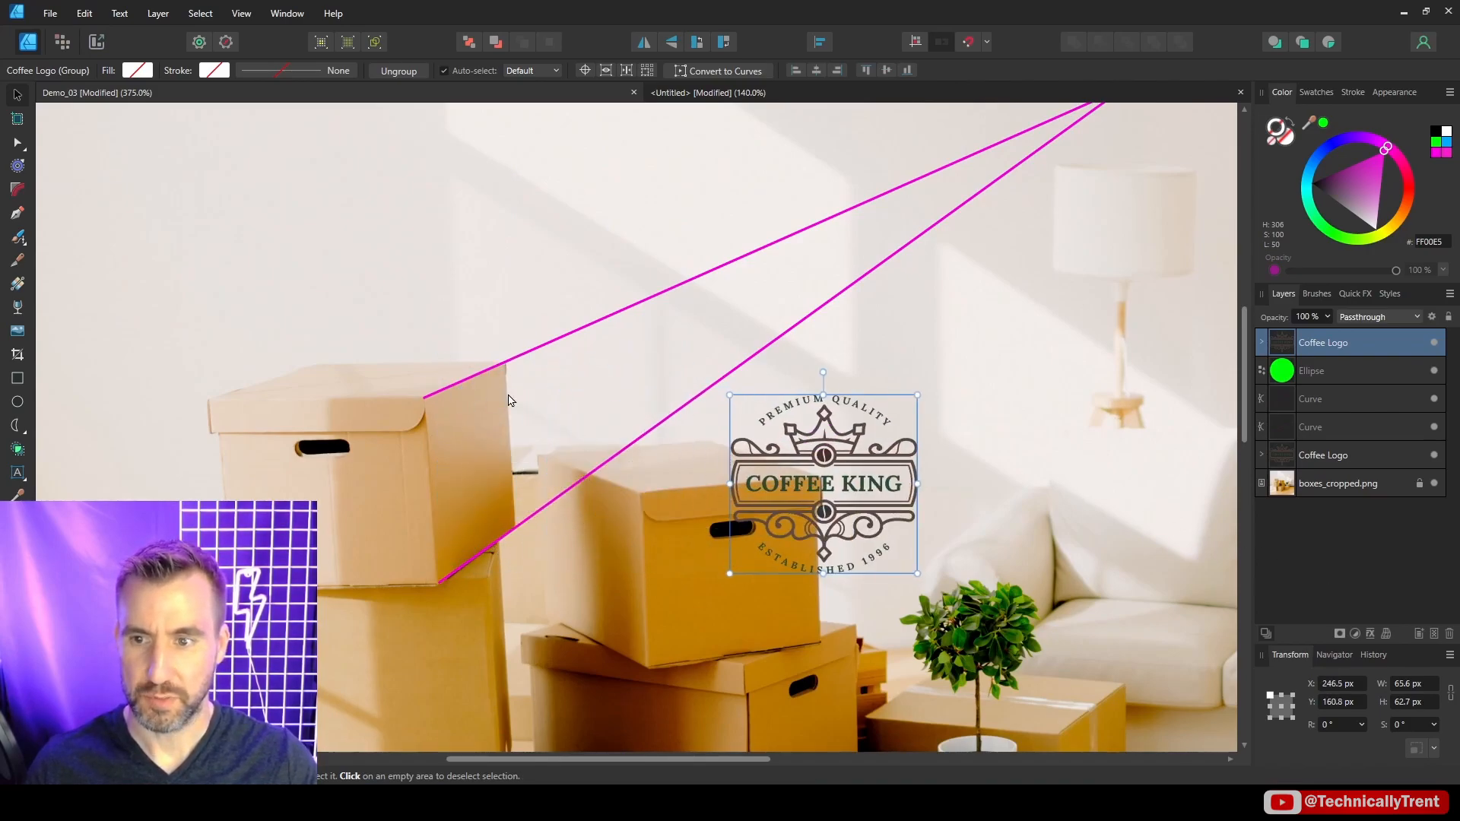
Draw a magenta line along the lower edge of the top box's lid and extend it to the green vanishing point.
key(p)
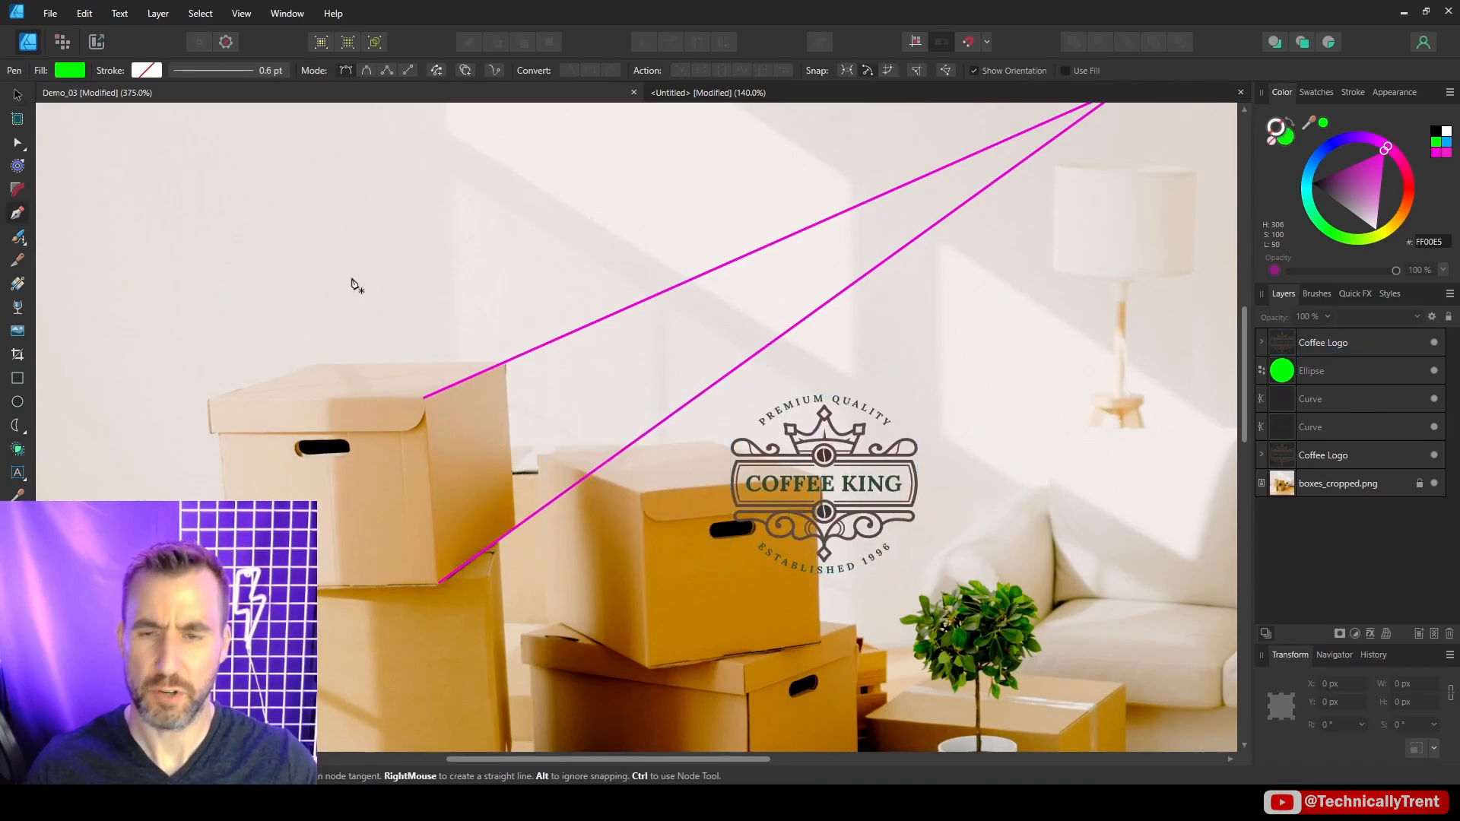
click(1275, 140)
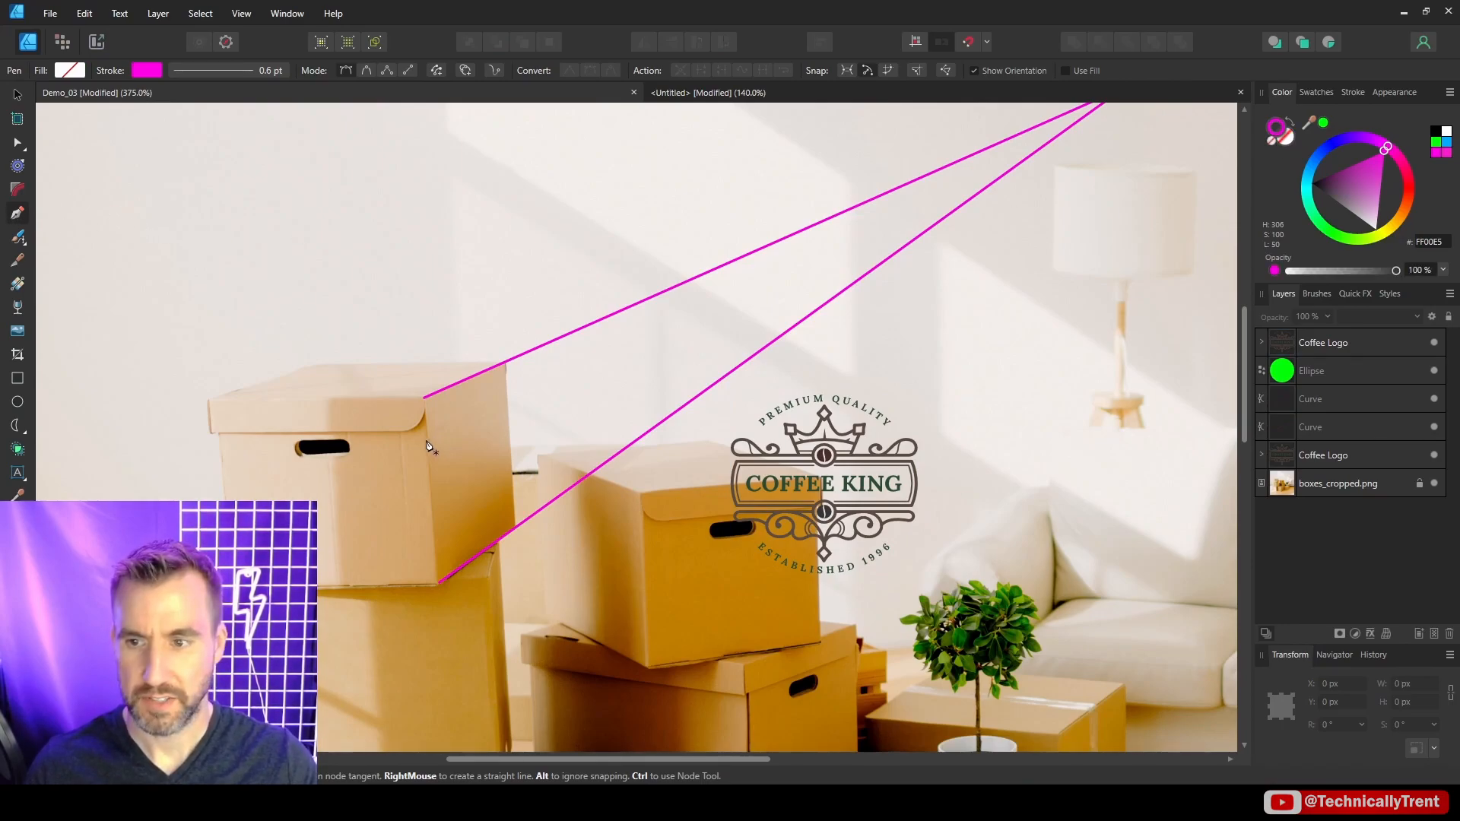
click(426, 431)
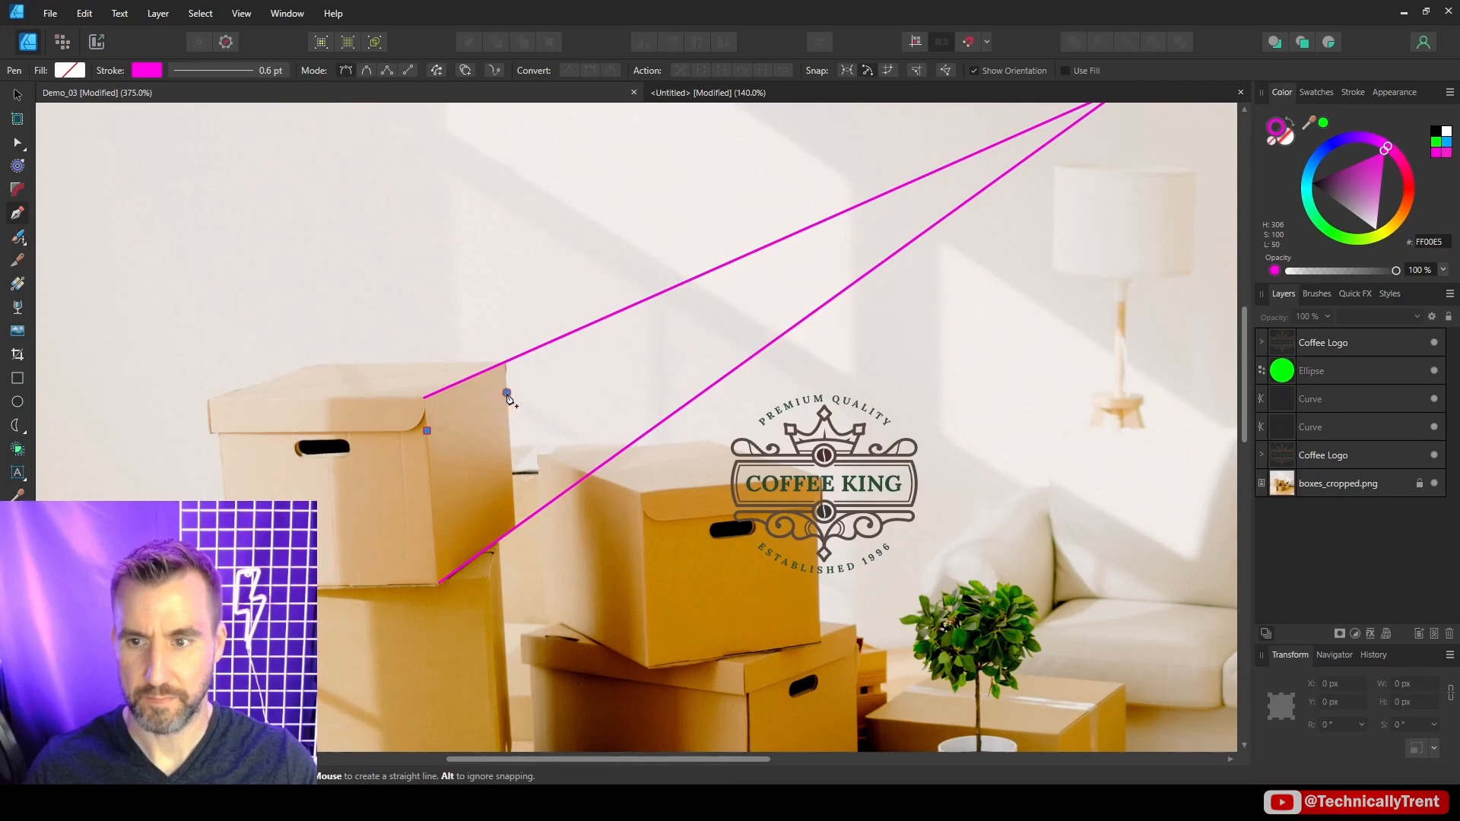
click(506, 394)
click(22, 149)
drag(665, 317, 346, 495)
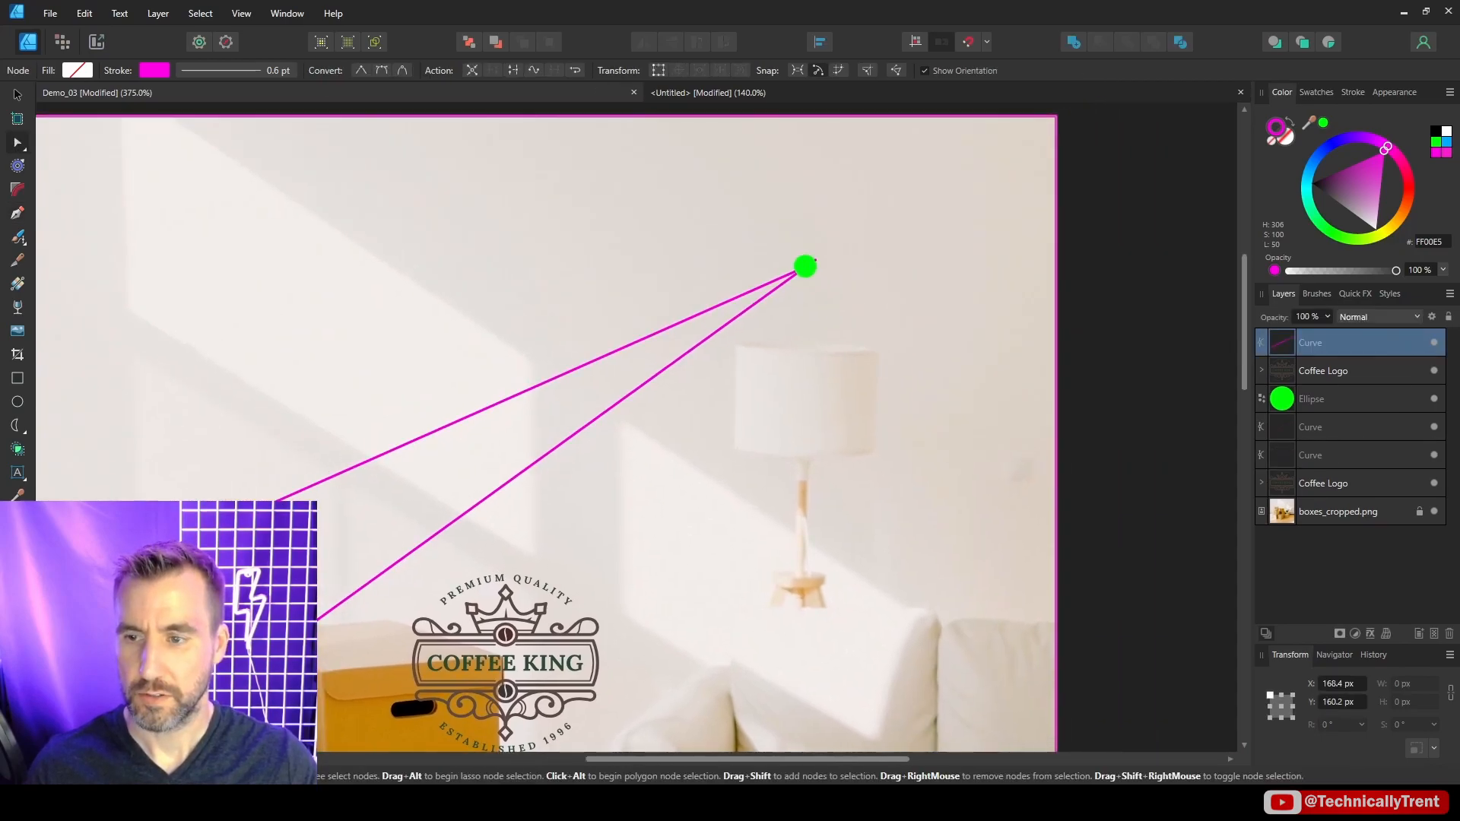
drag(188, 572, 808, 270)
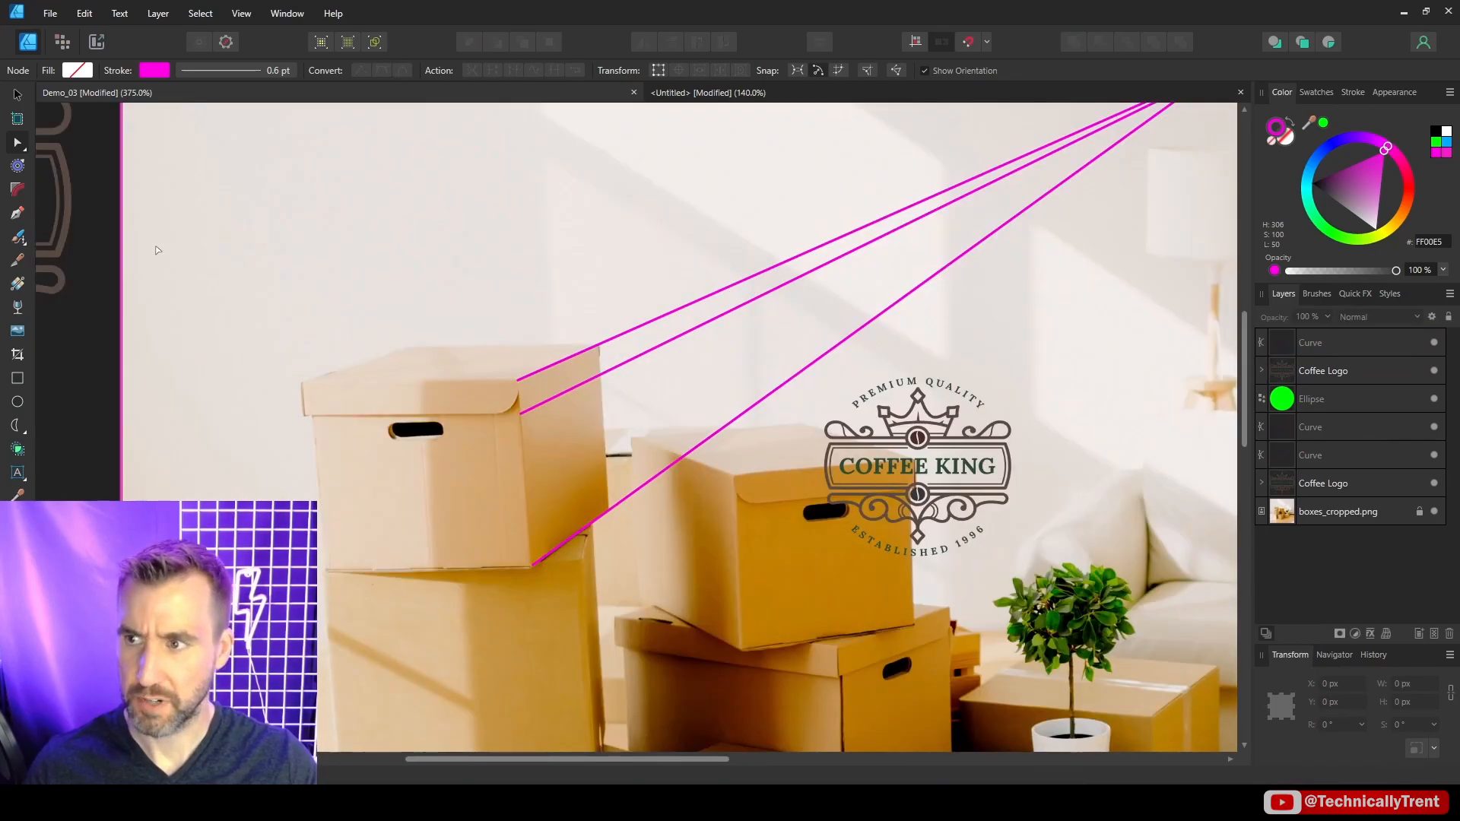
Draw two crossing diagonals between opposite corners of the top box's side face with the Pen tool.
click(17, 213)
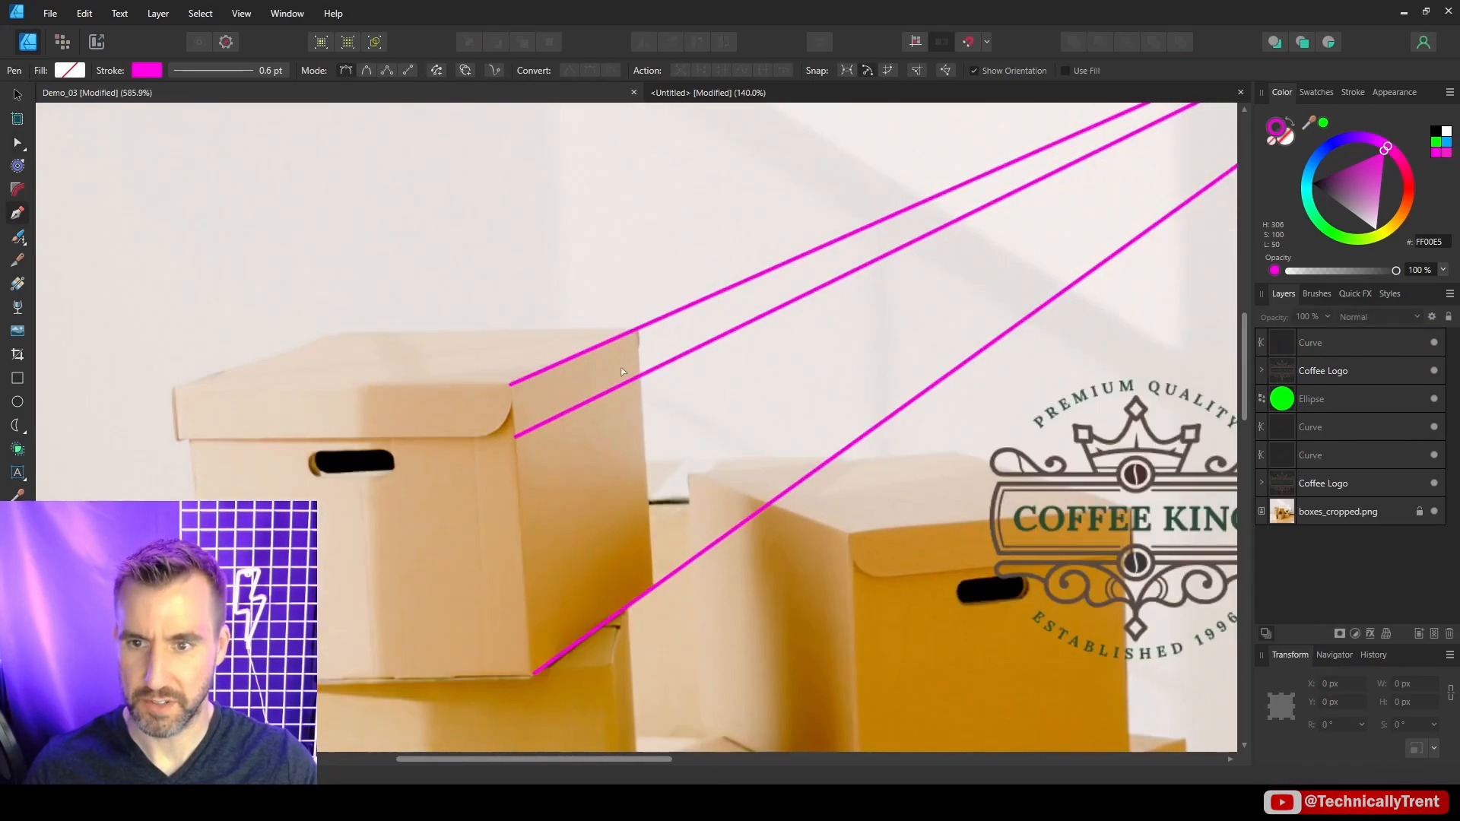
scroll(536, 381, up, 2)
click(637, 330)
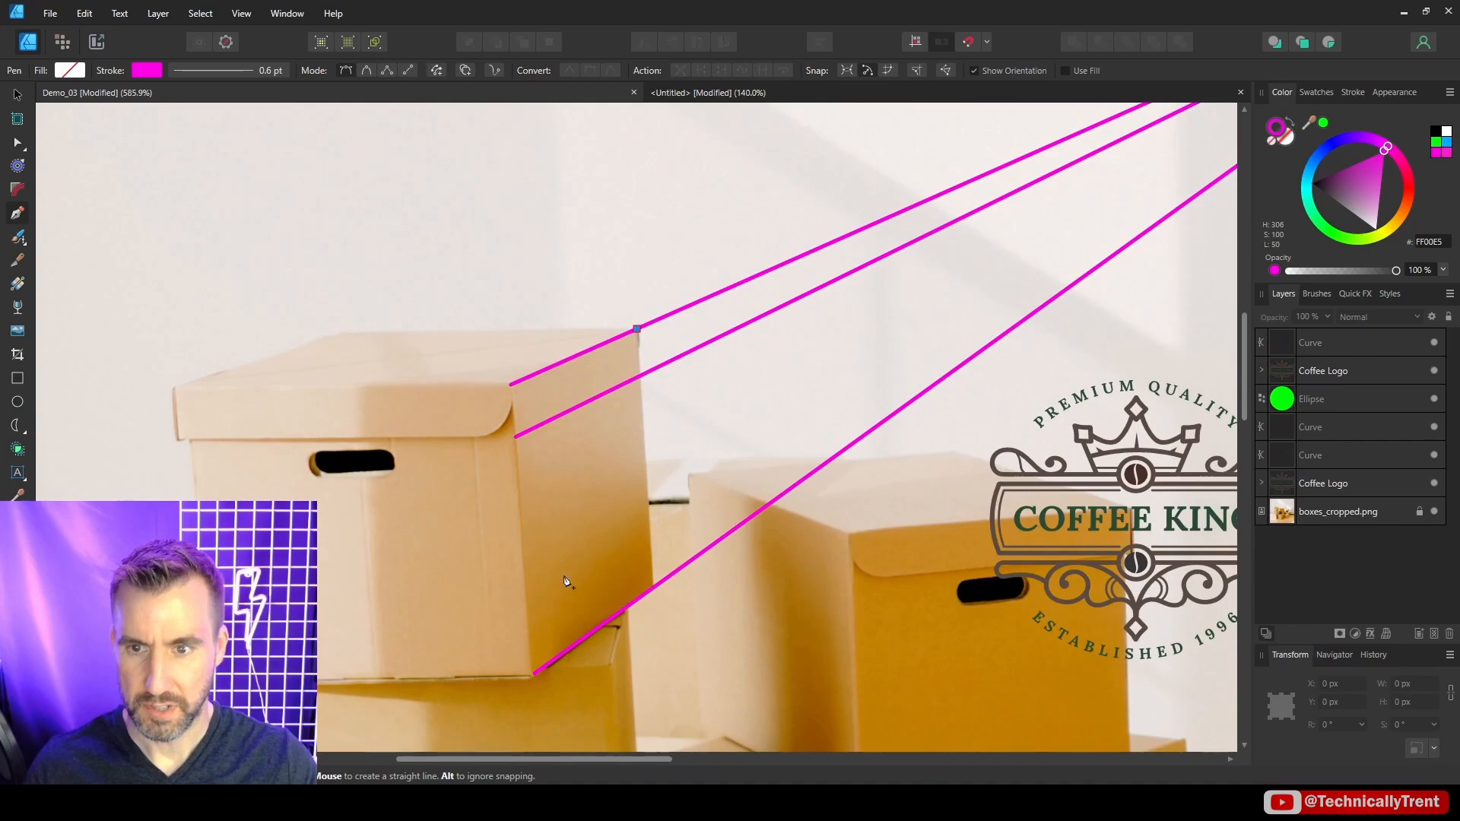
click(535, 675)
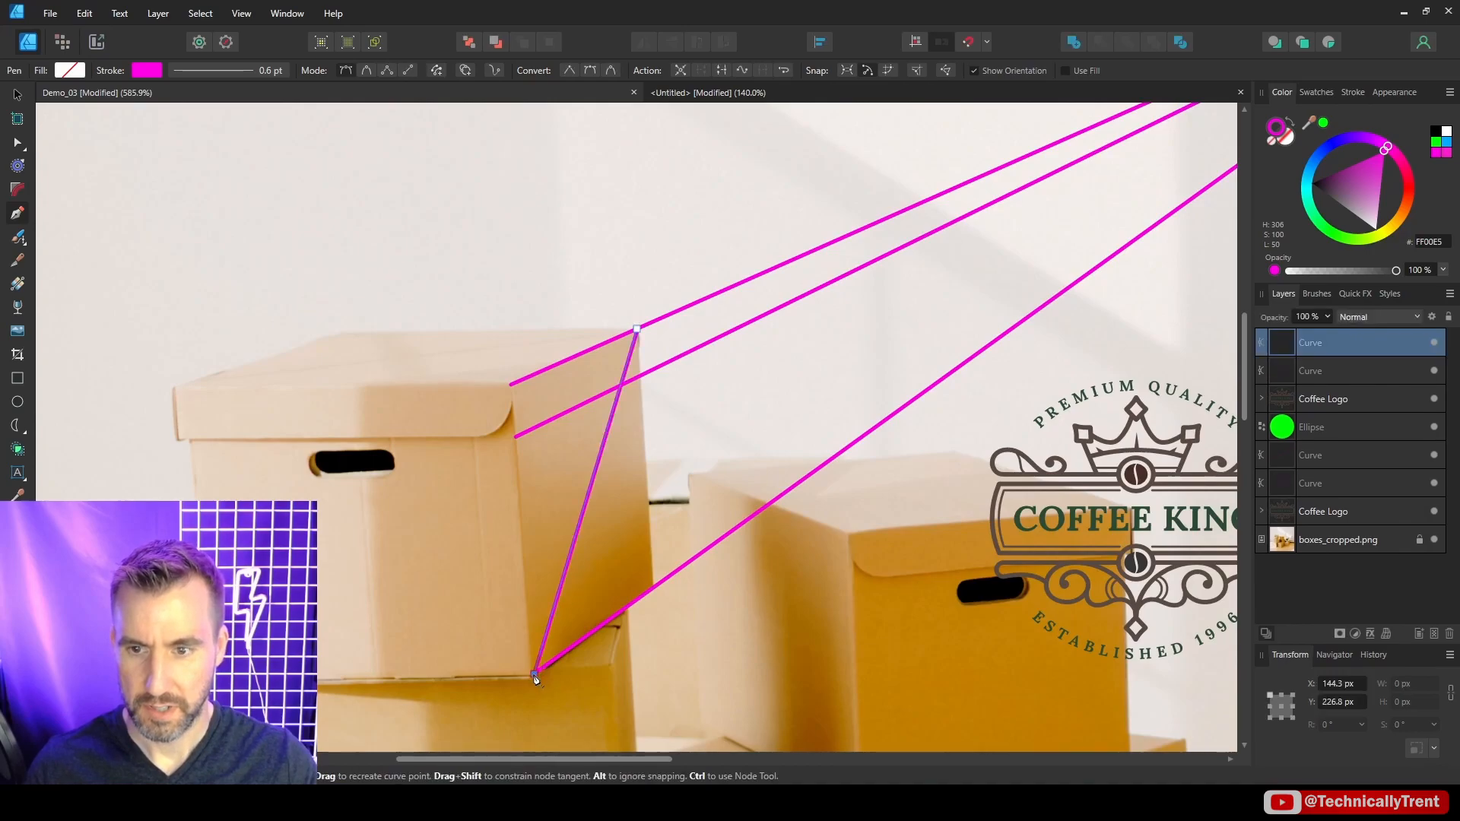
click(513, 386)
click(654, 586)
key(v)
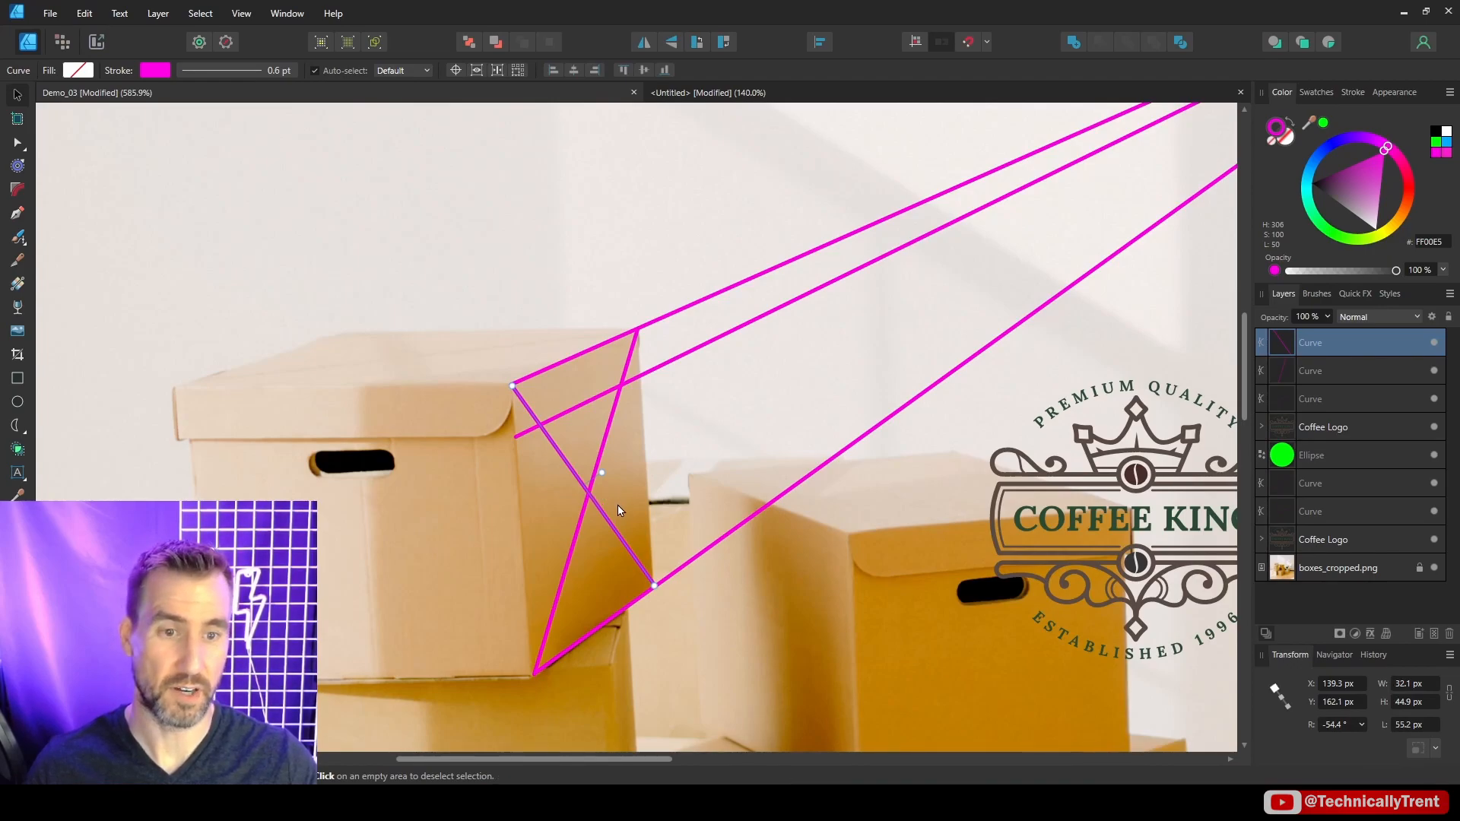
Move the small Coffee Logo onto the top box and bring it in front of the guide lines.
click(1076, 444)
drag(1138, 488, 516, 338)
click(549, 42)
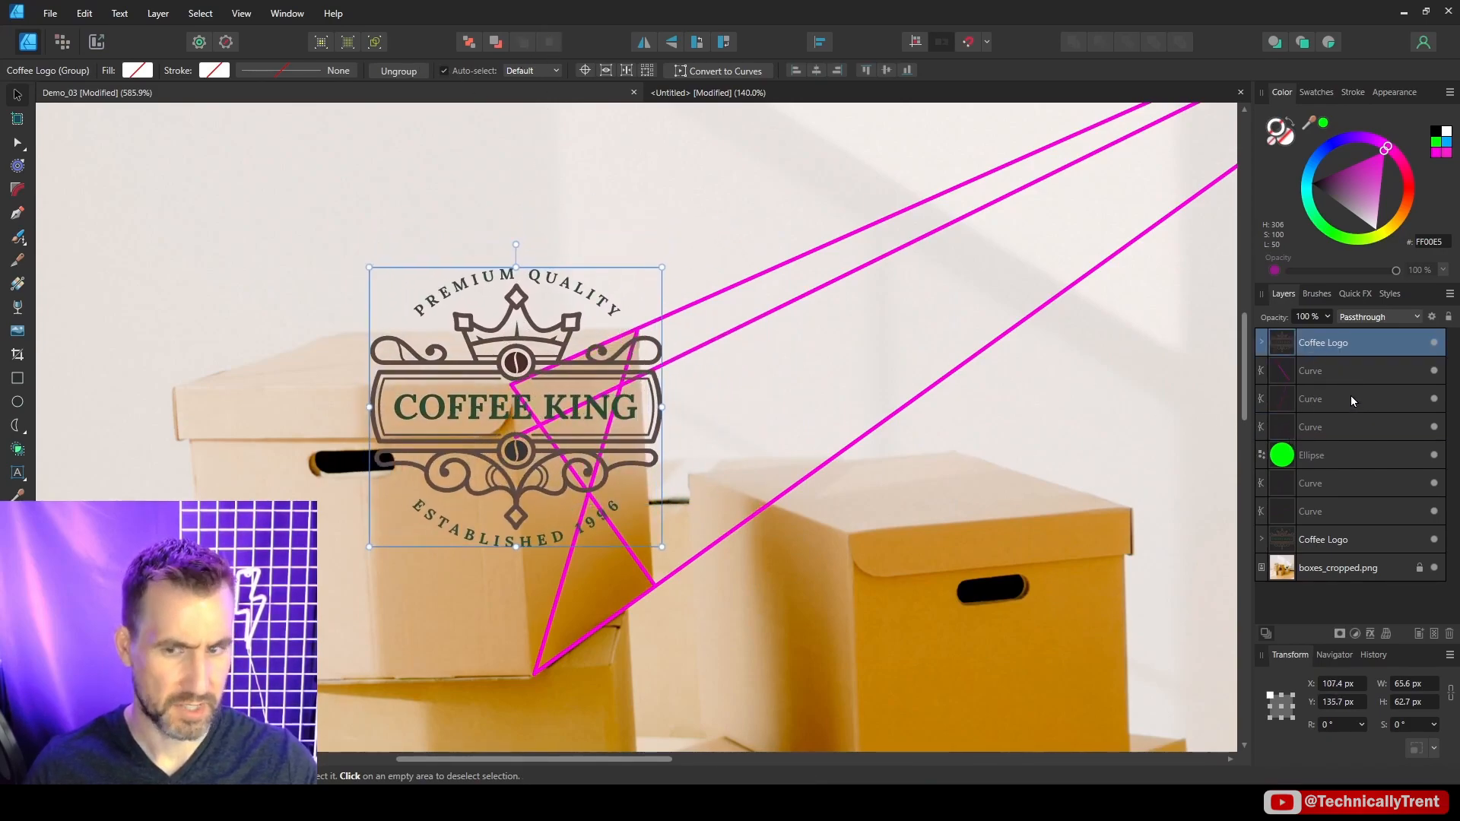
Group all the guide curves together with the green ellipse.
click(1296, 373)
shift+click(1310, 453)
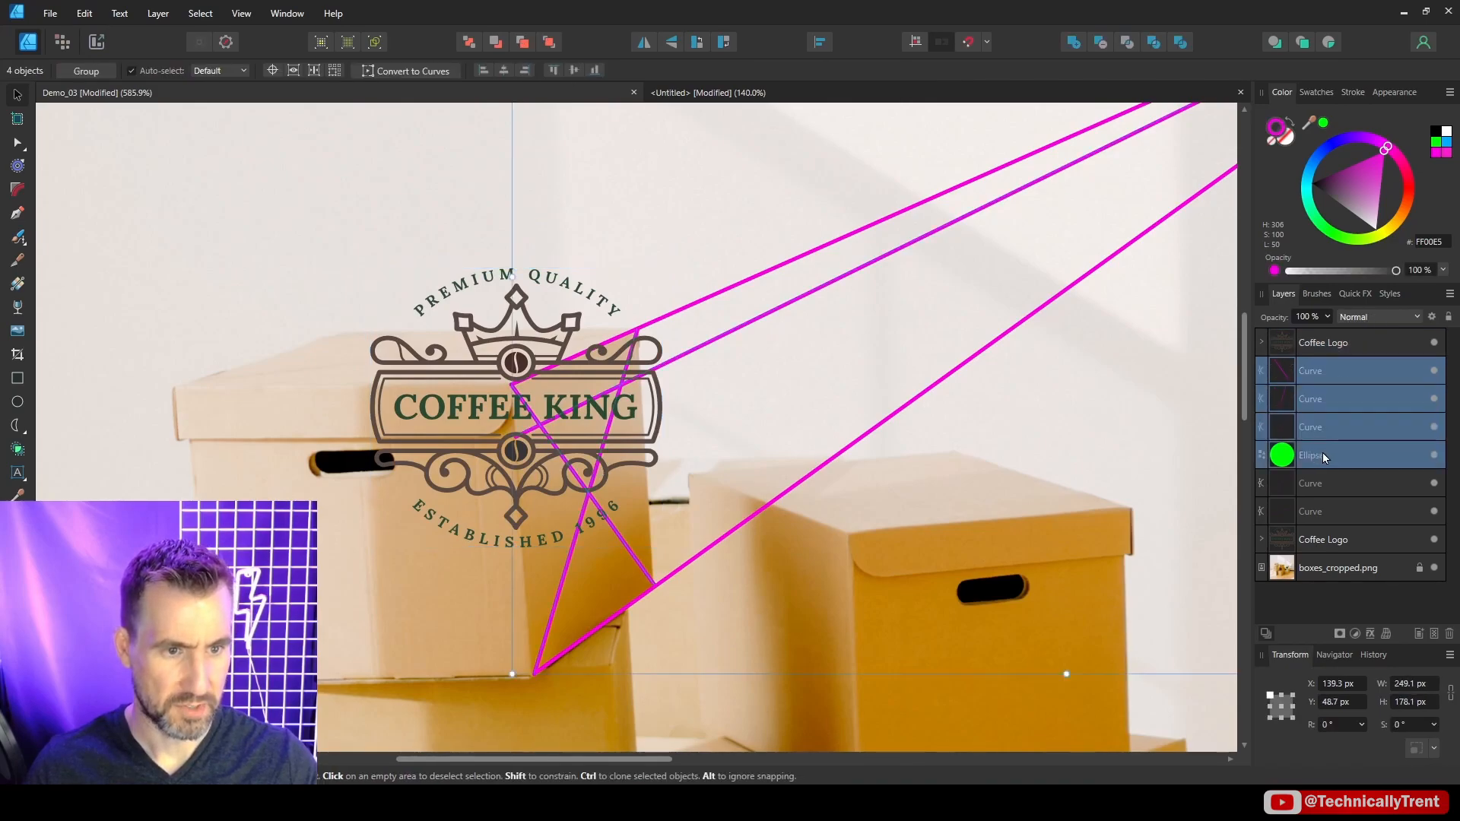
click(1322, 508)
shift+click(1305, 379)
key(ctrl+g)
Move the Coffee Logo clear of the box's side face and apply a Perspective warp group to it.
click(536, 342)
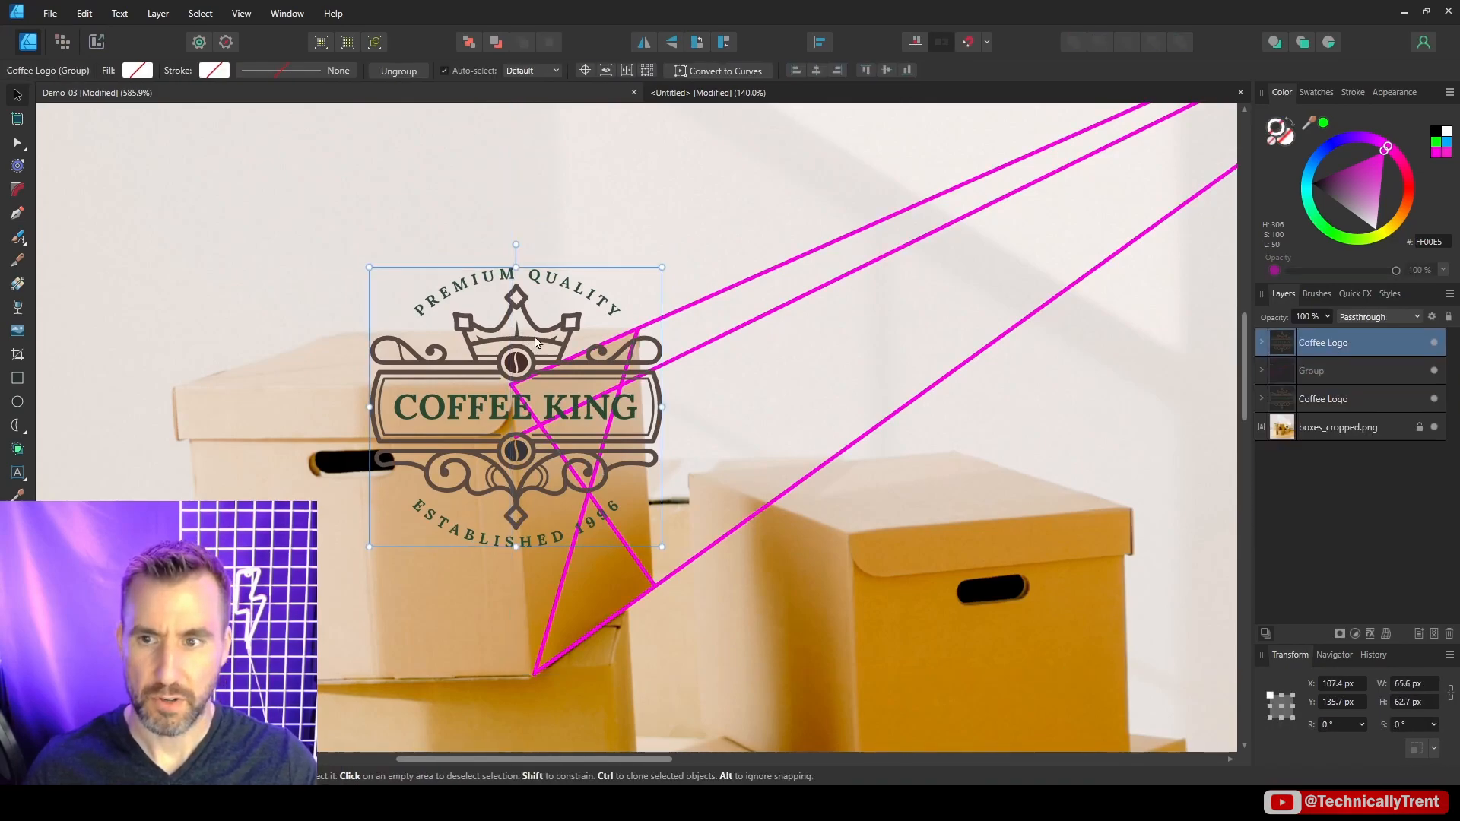
drag(526, 348, 322, 265)
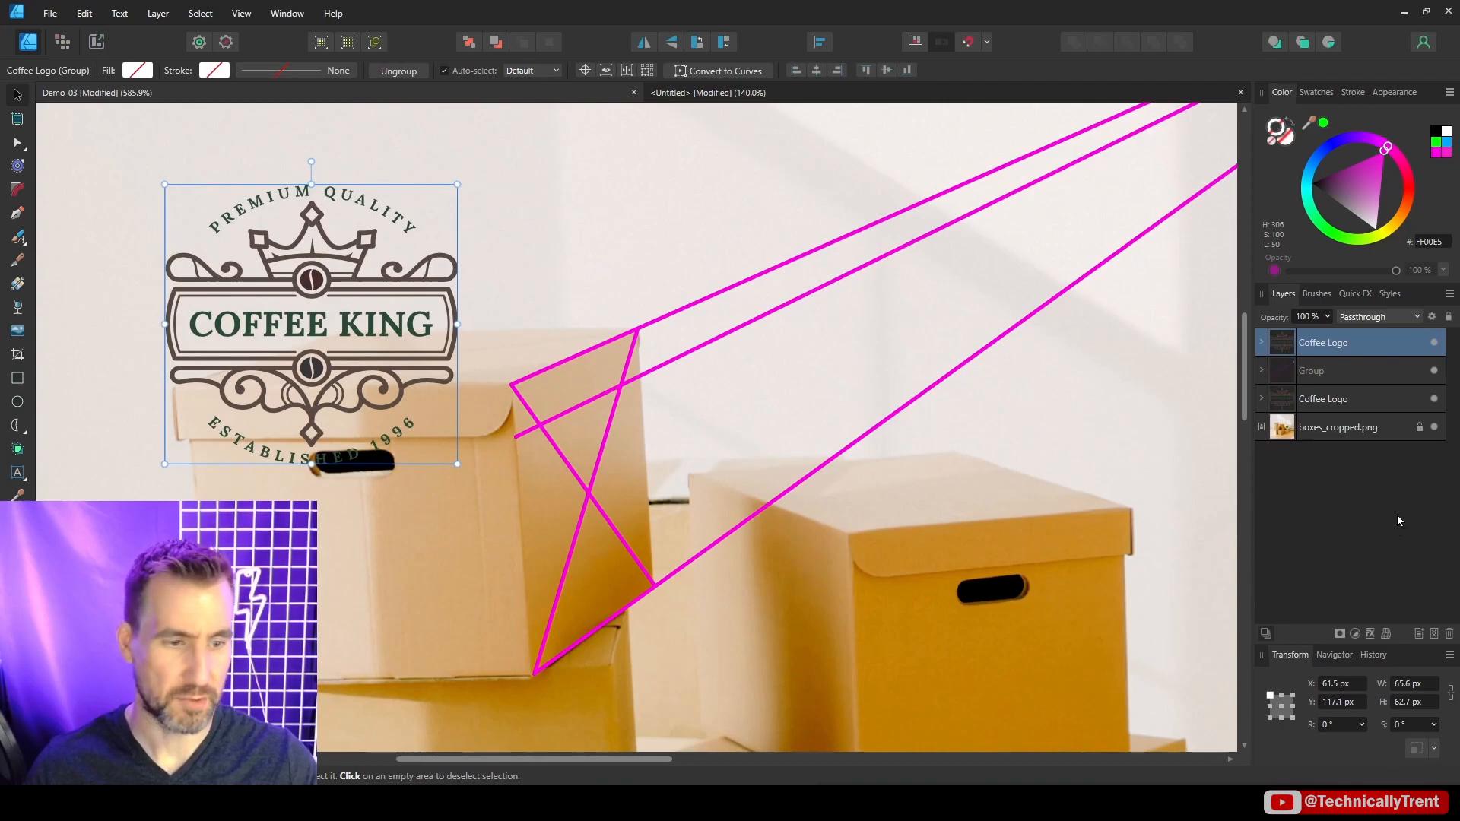
click(1386, 634)
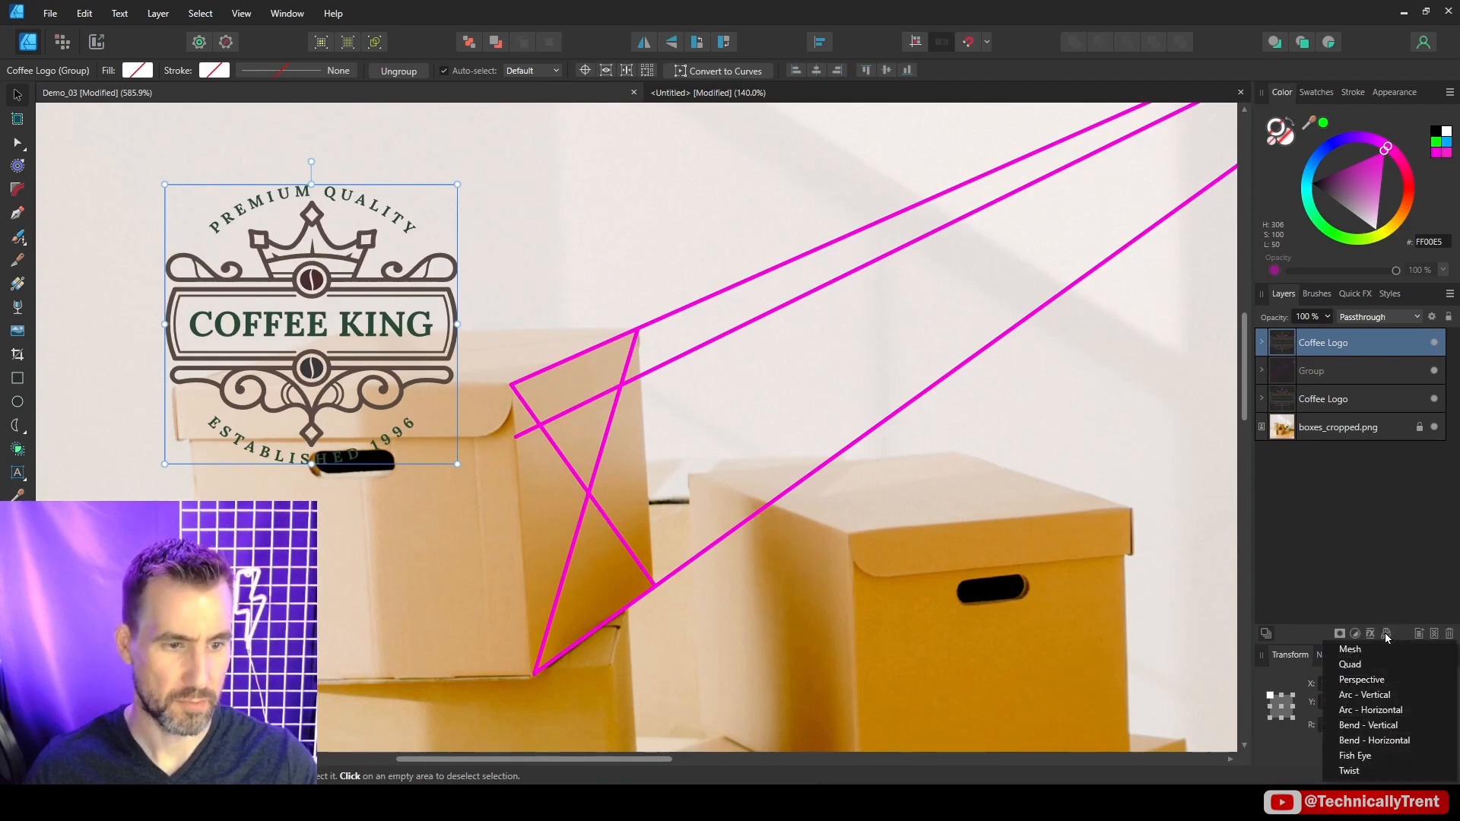
click(1378, 680)
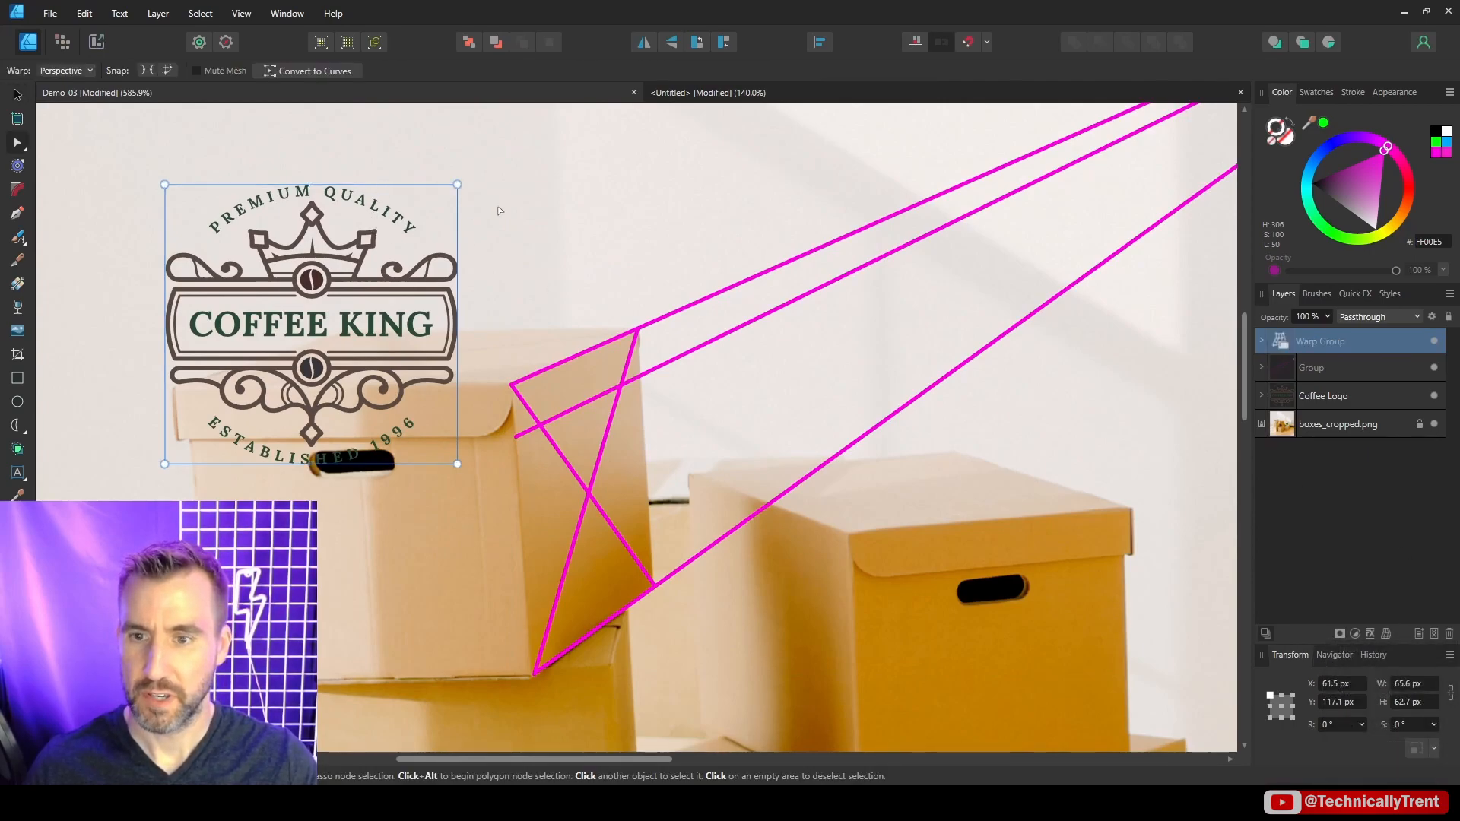
Reshape the perspective warp's four corners so the Coffee King logo fits the top box's side face, following its edges.
drag(457, 184, 840, 501)
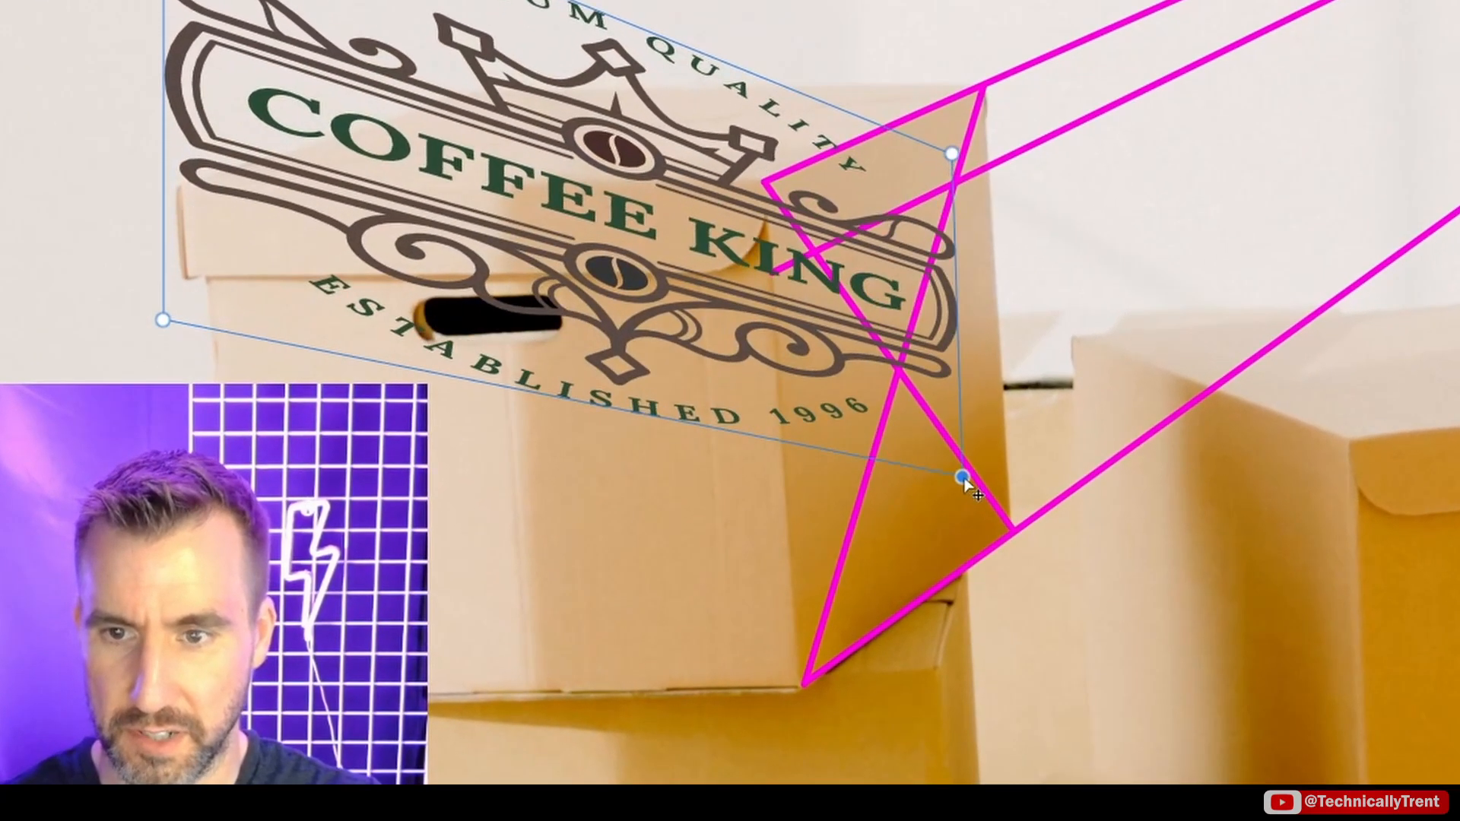
drag(164, 0, 693, 152)
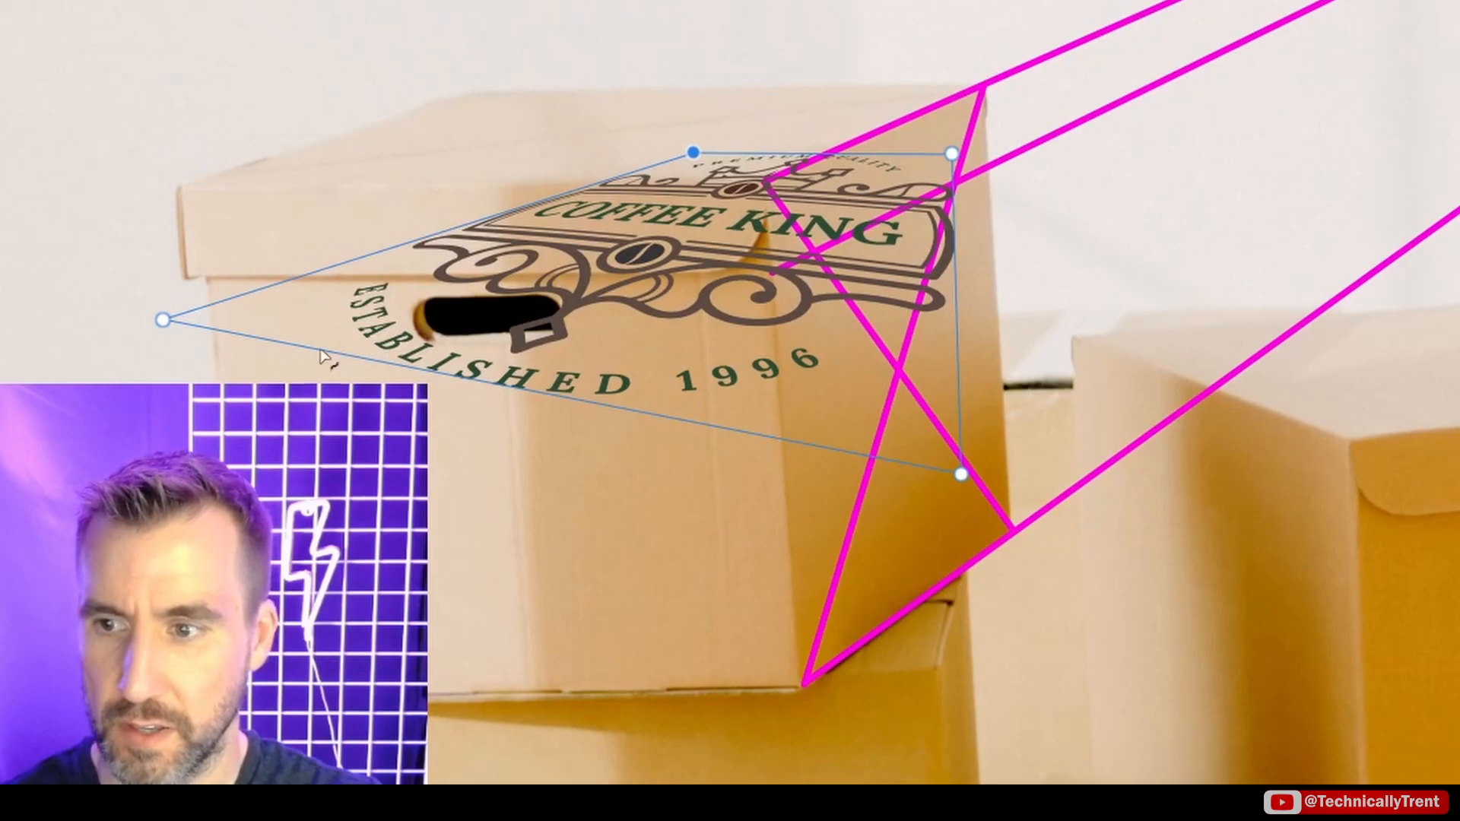
drag(162, 319, 804, 516)
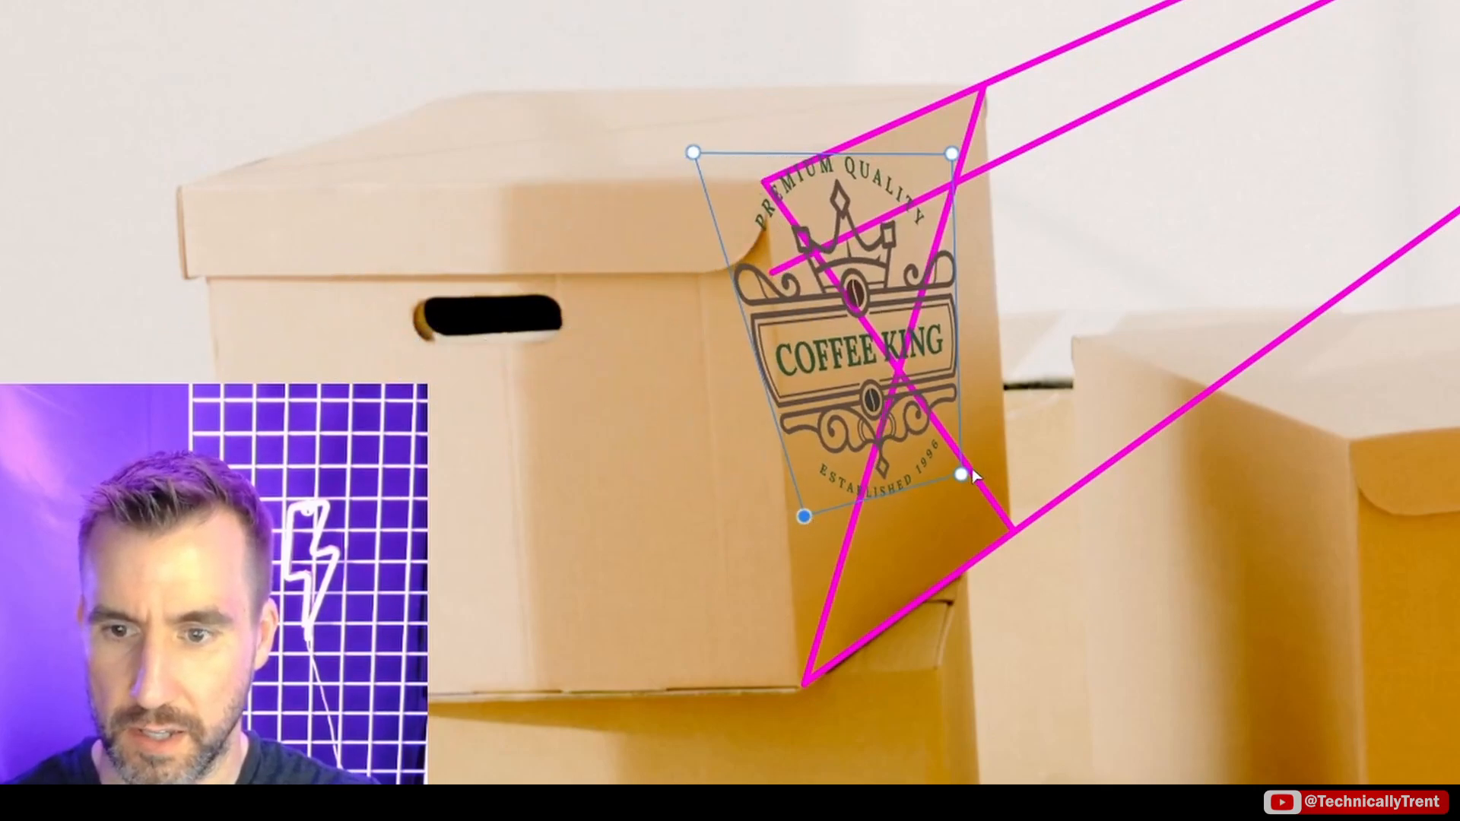
drag(962, 472, 1016, 465)
drag(692, 152, 804, 259)
drag(951, 154, 971, 175)
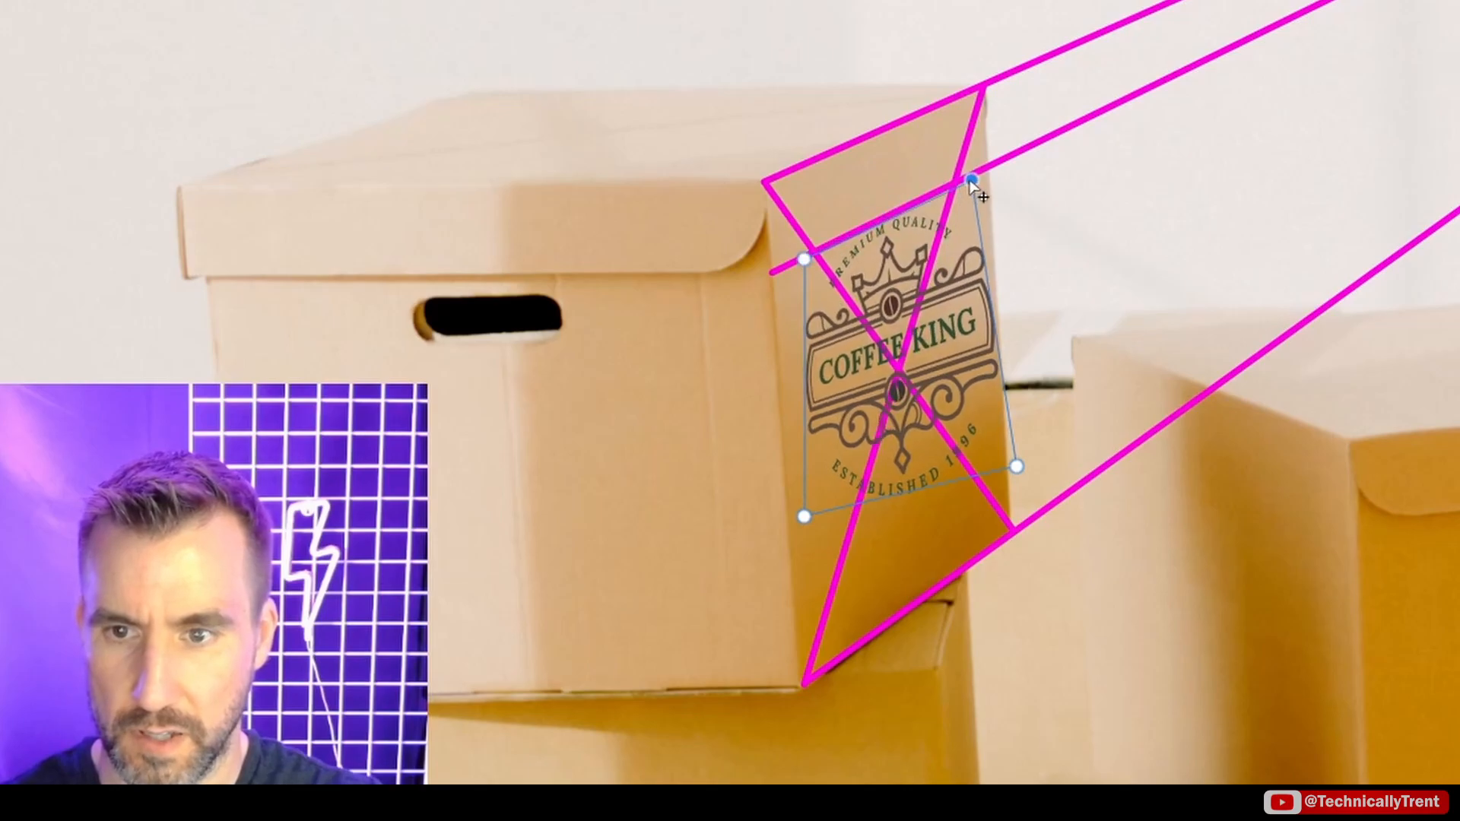
drag(799, 520, 831, 538)
drag(1017, 466, 983, 440)
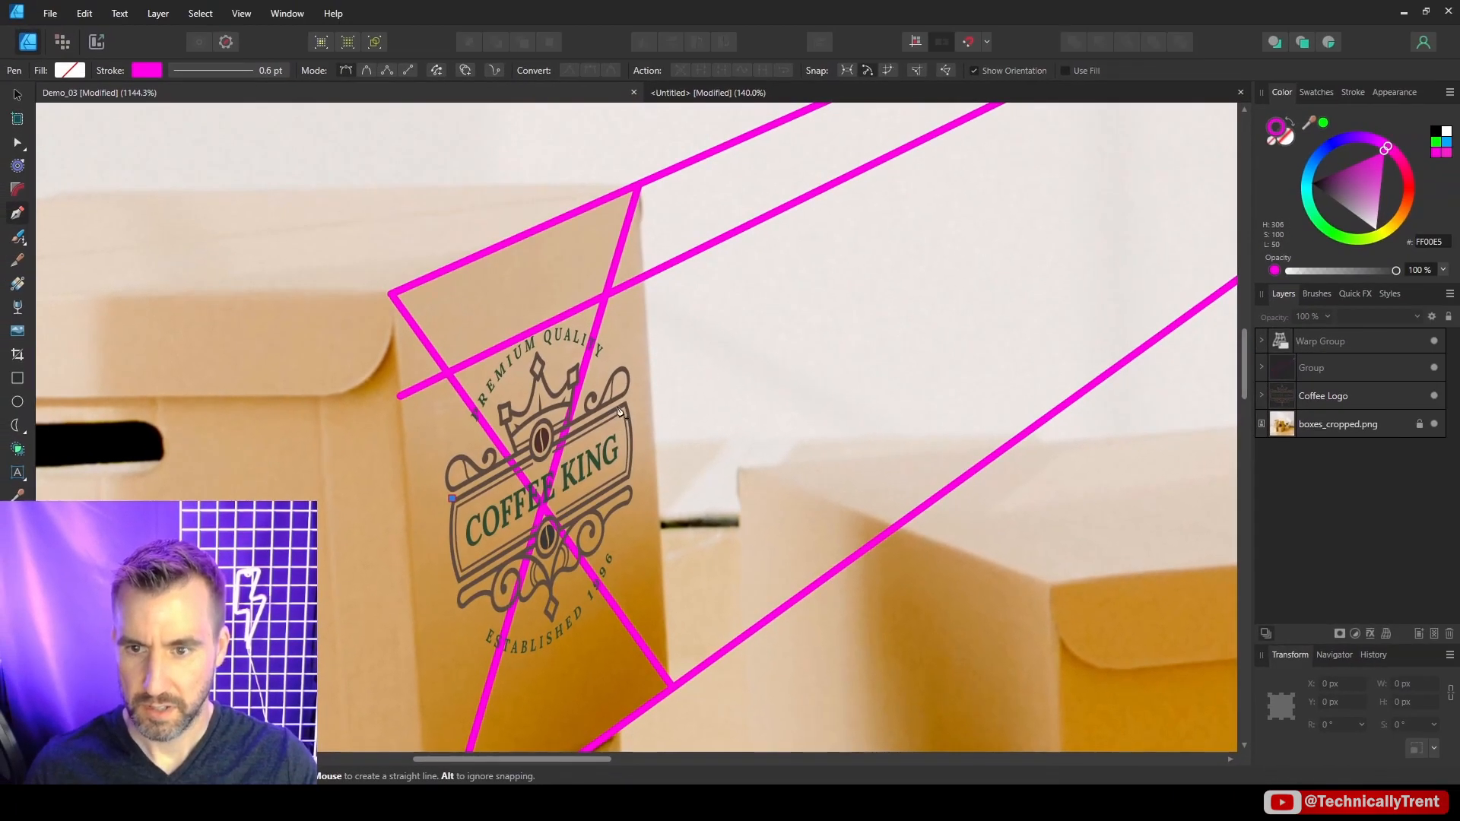
Draw a straight check line along the top edge of the warped logo's banner and extend it to the guide lines' vanishing point.
click(669, 379)
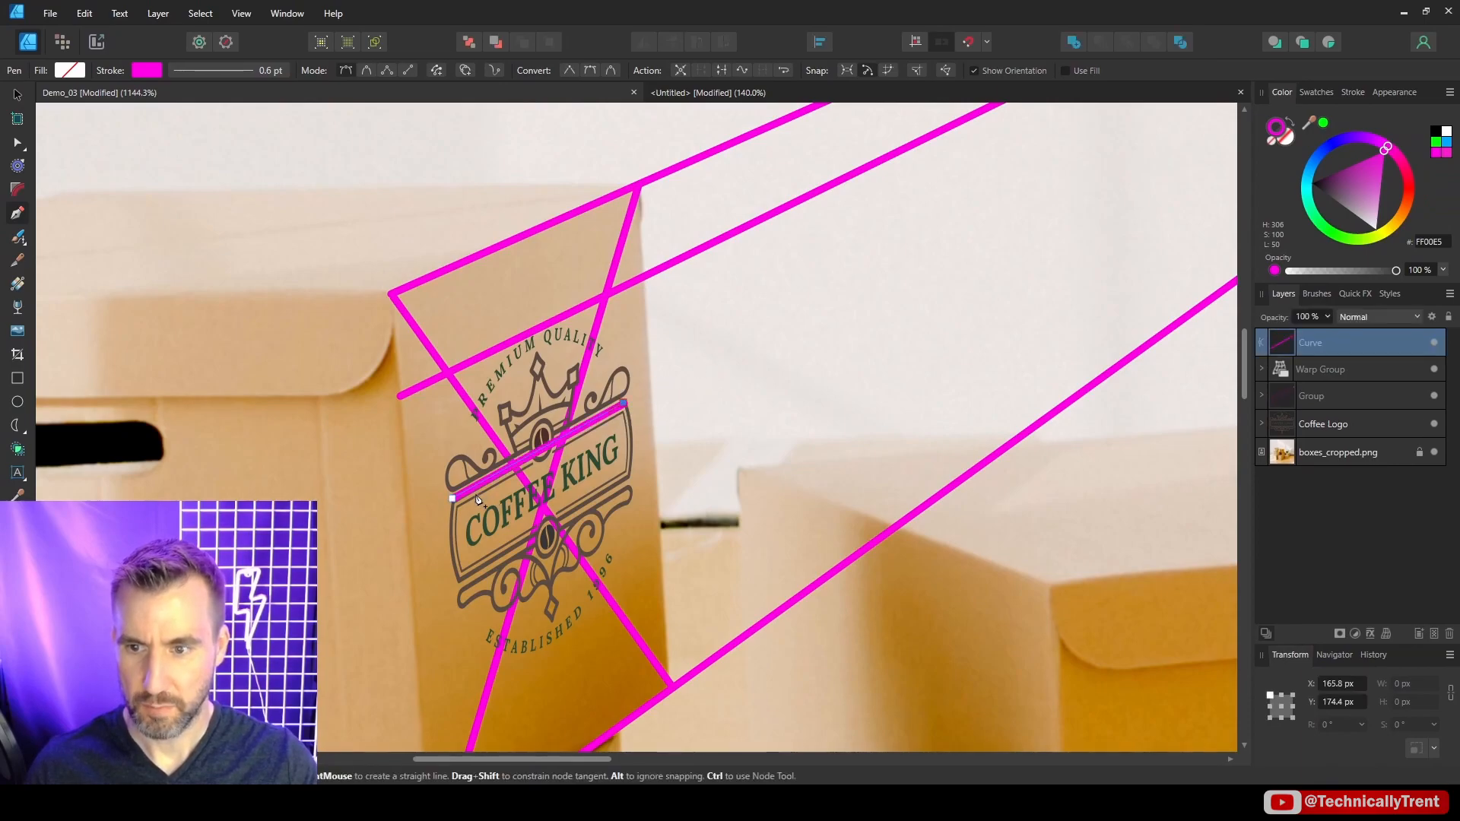
scroll(668, 414, down, 3)
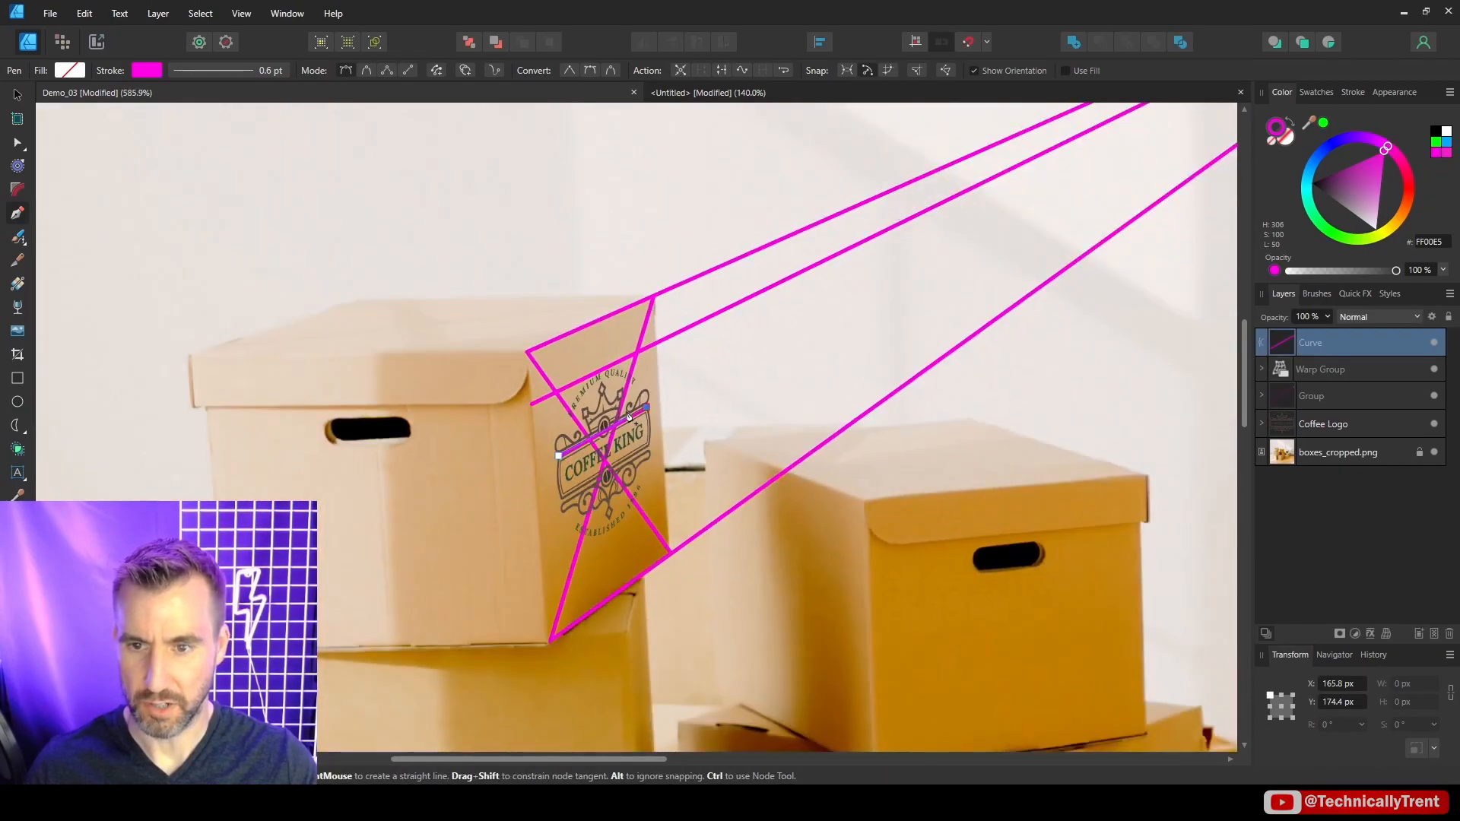
click(18, 142)
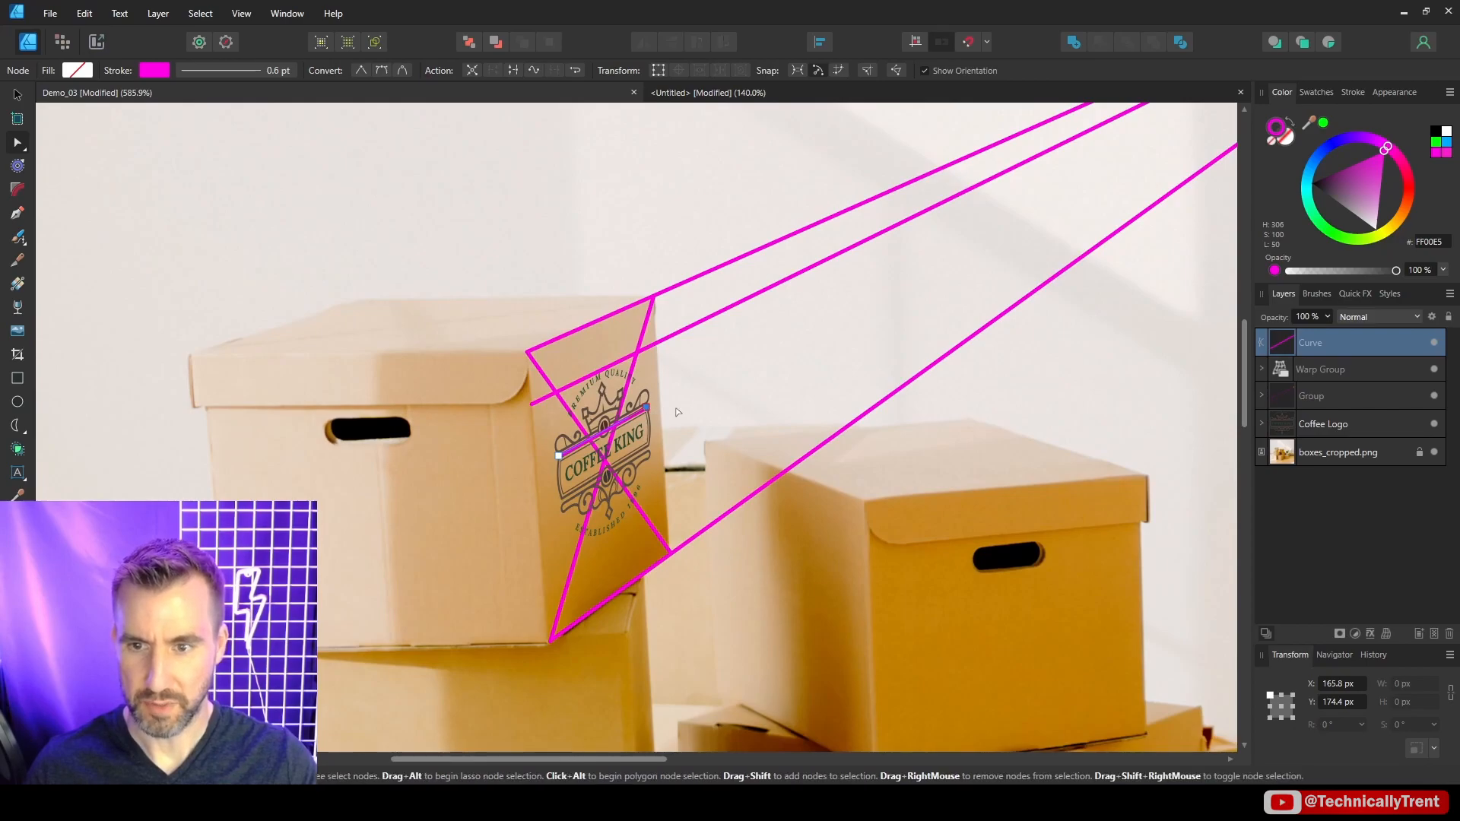
drag(656, 410, 1020, 280)
drag(475, 388, 834, 190)
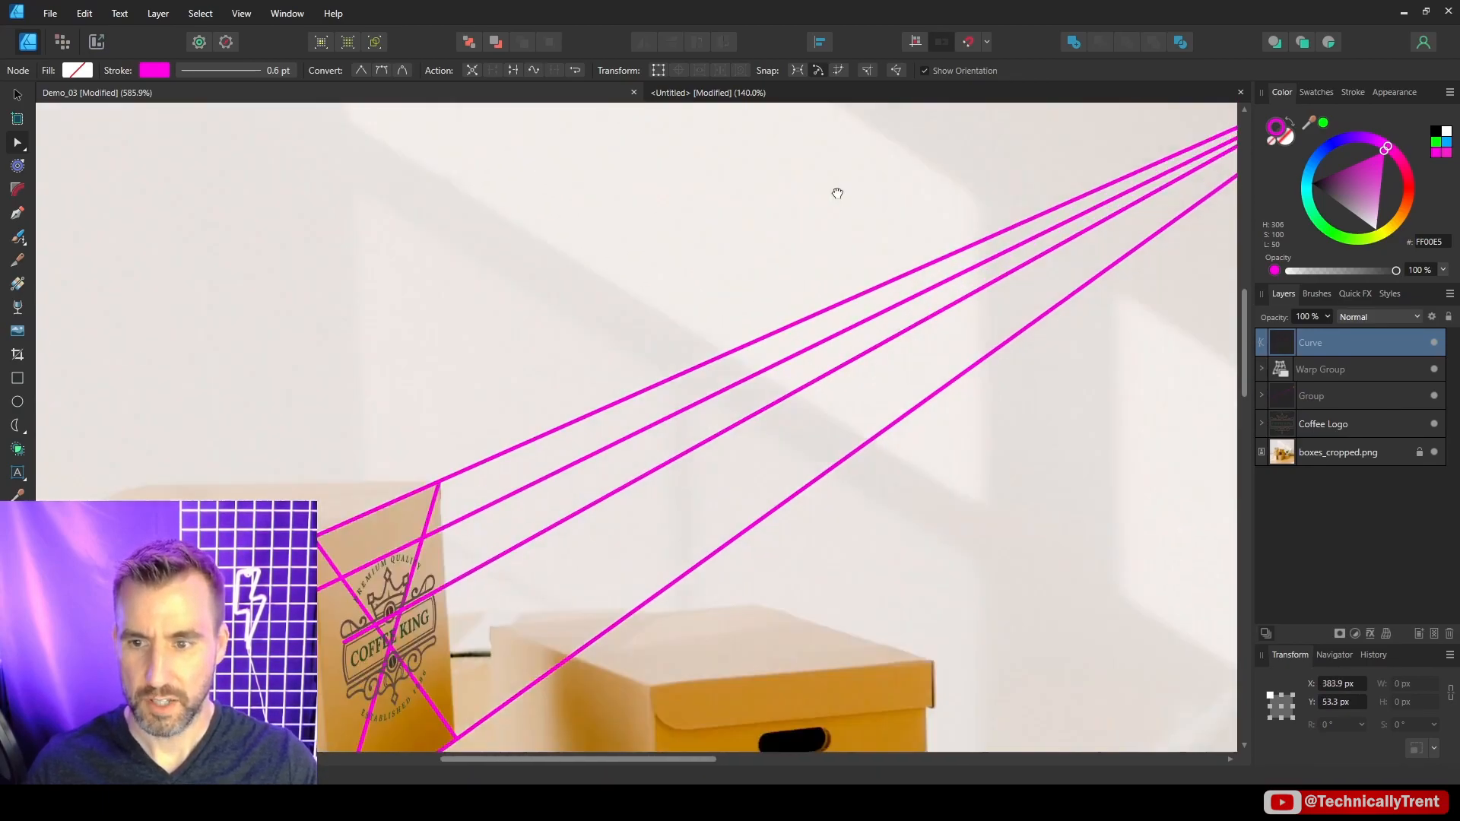
Delete the check line, hide the group of guide lines, and deselect everything to inspect the warped logo.
drag(453, 413, 695, 272)
scroll(660, 467, up, 4)
scroll(641, 456, down, 3)
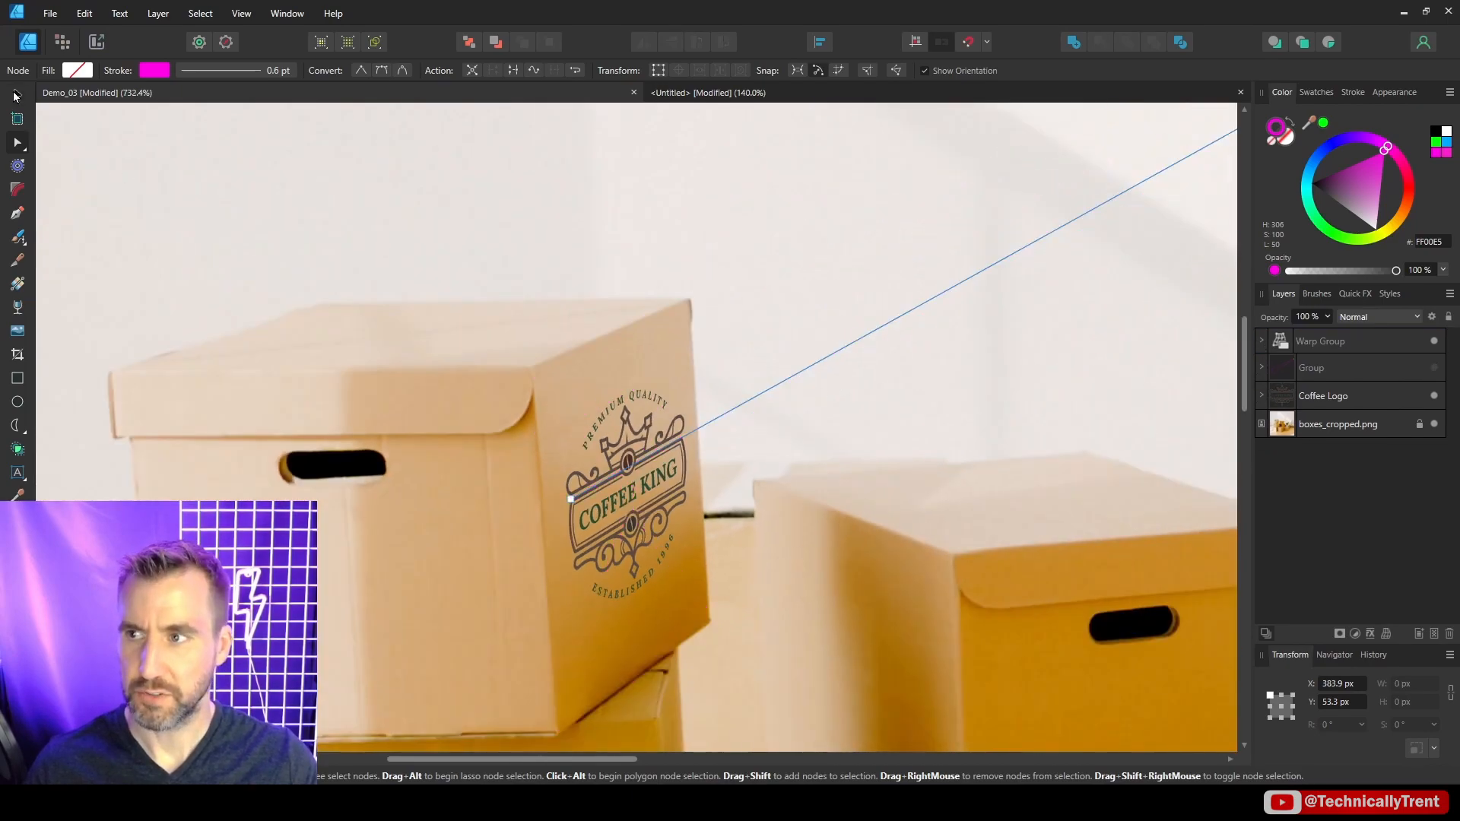
click(15, 95)
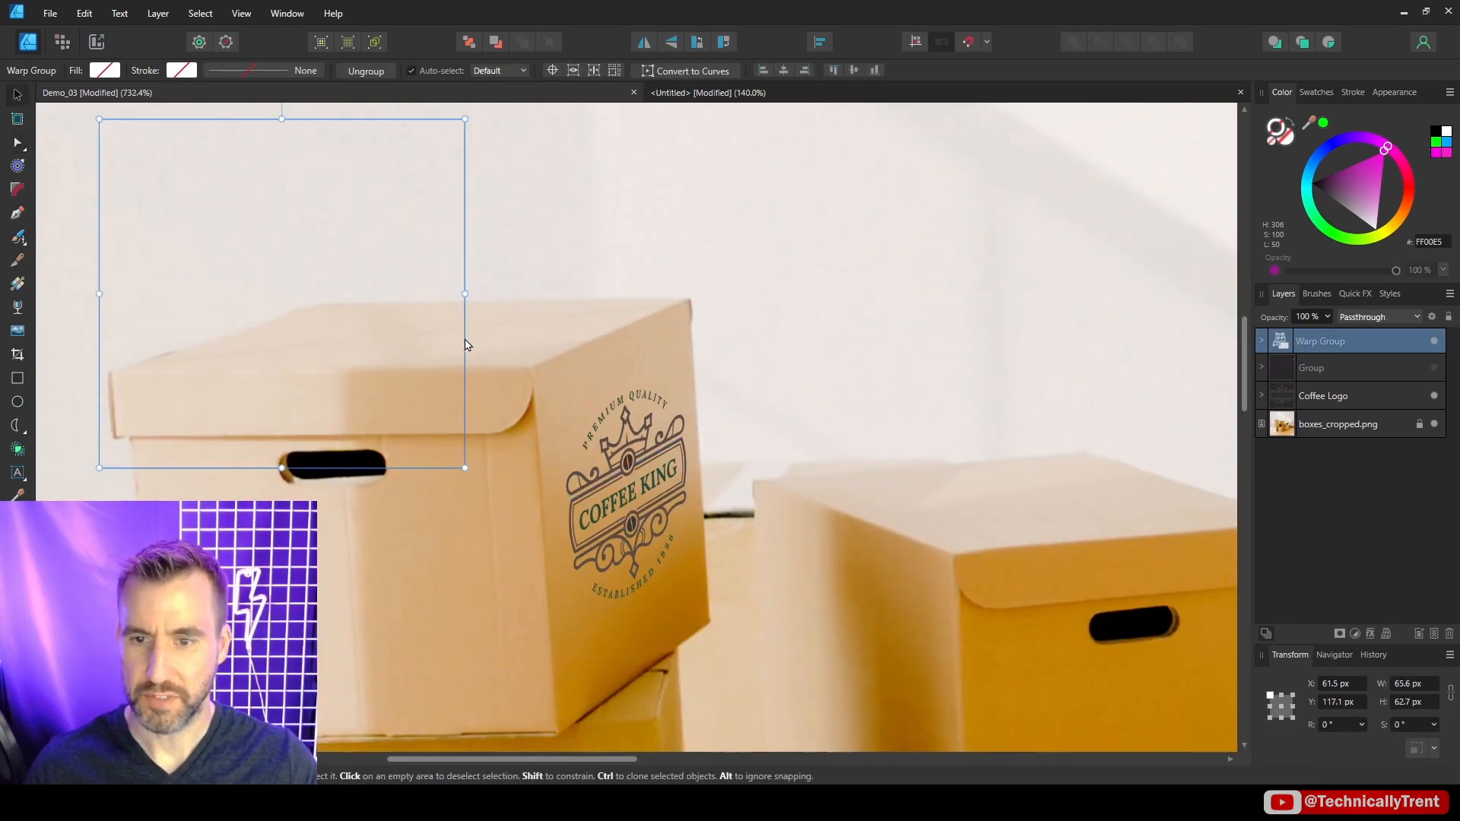
scroll(680, 411, down, 3)
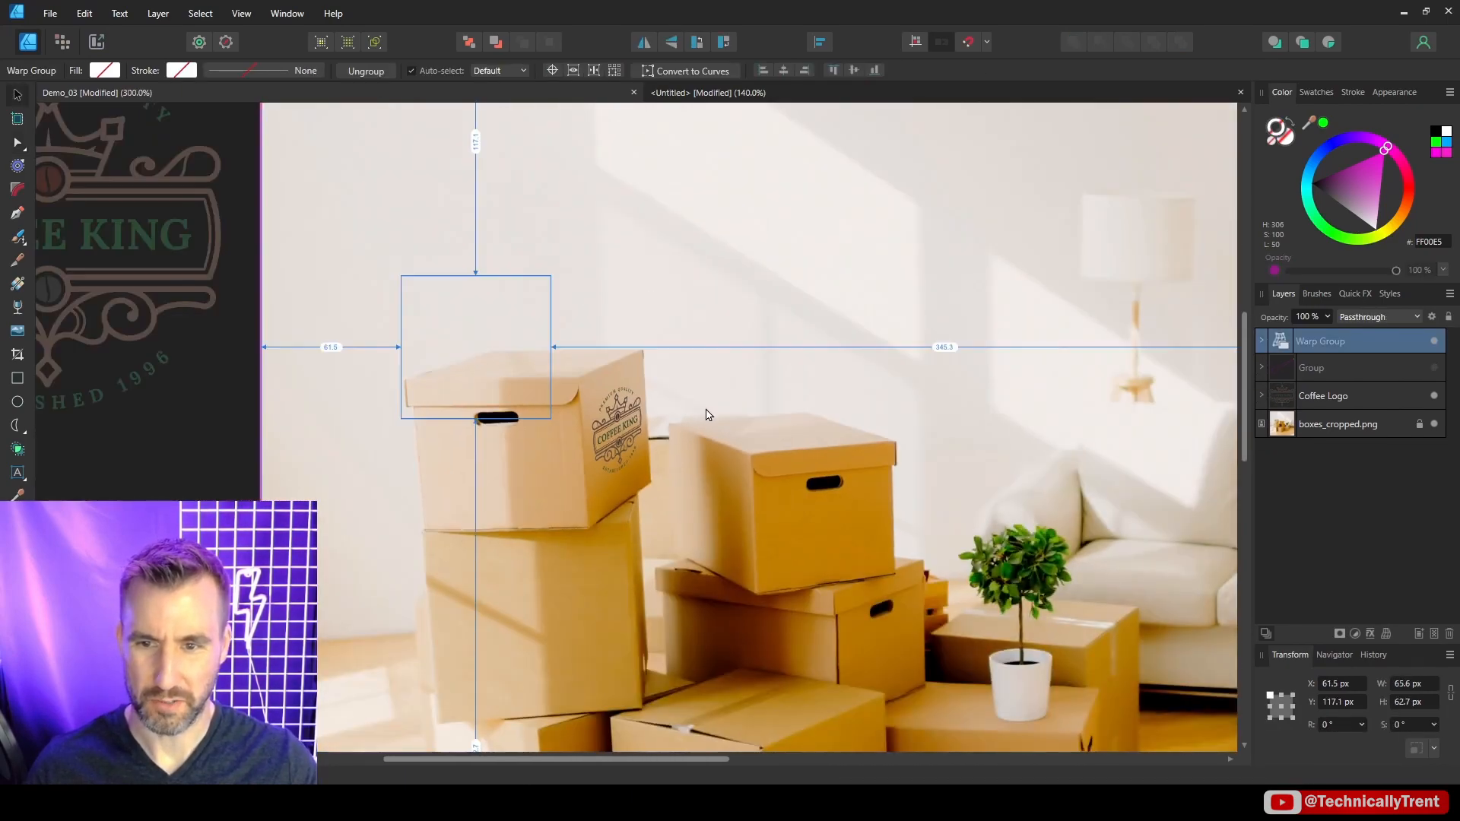
scroll(680, 411, up, 3)
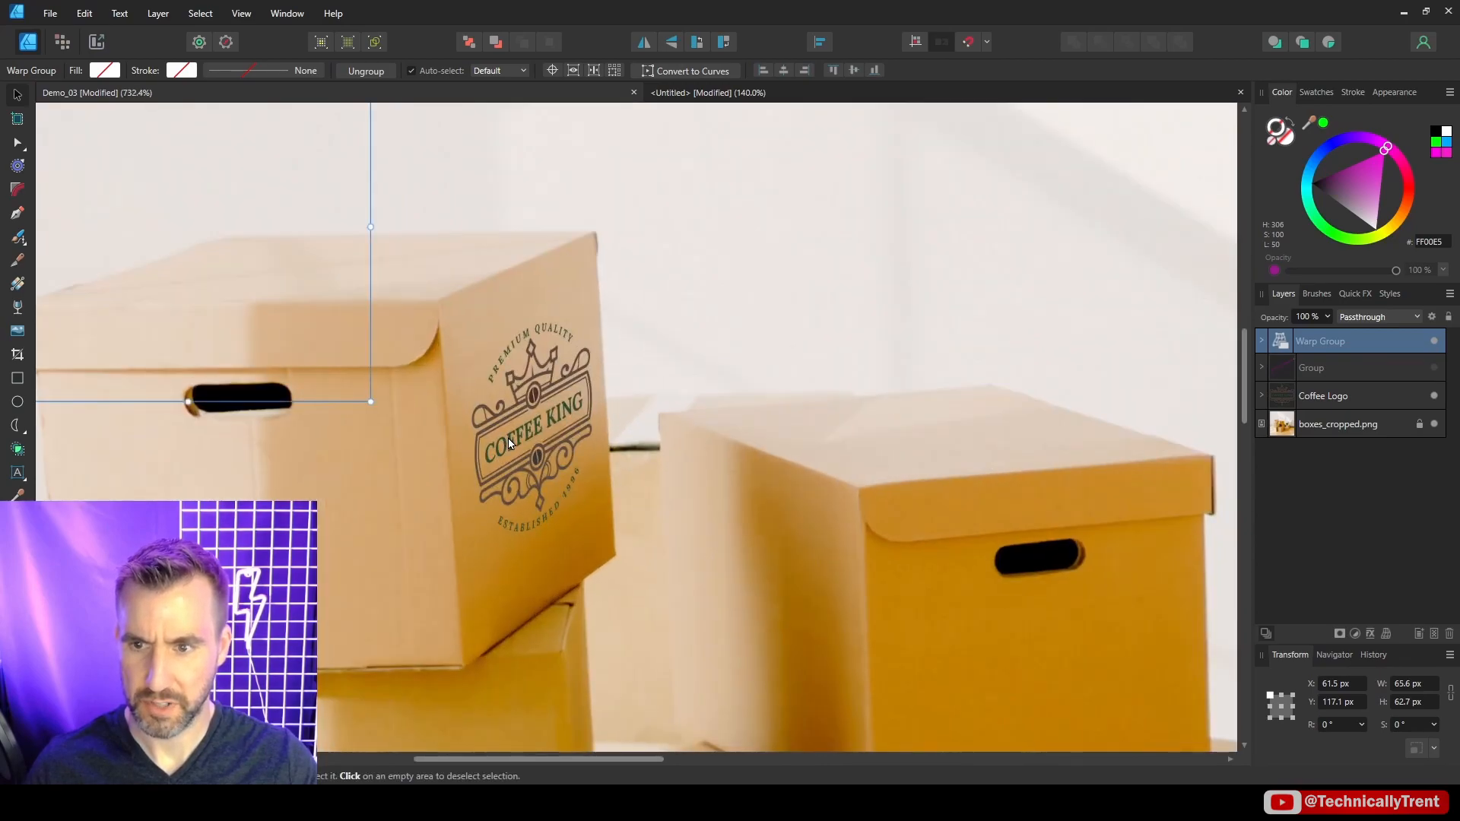
click(736, 368)
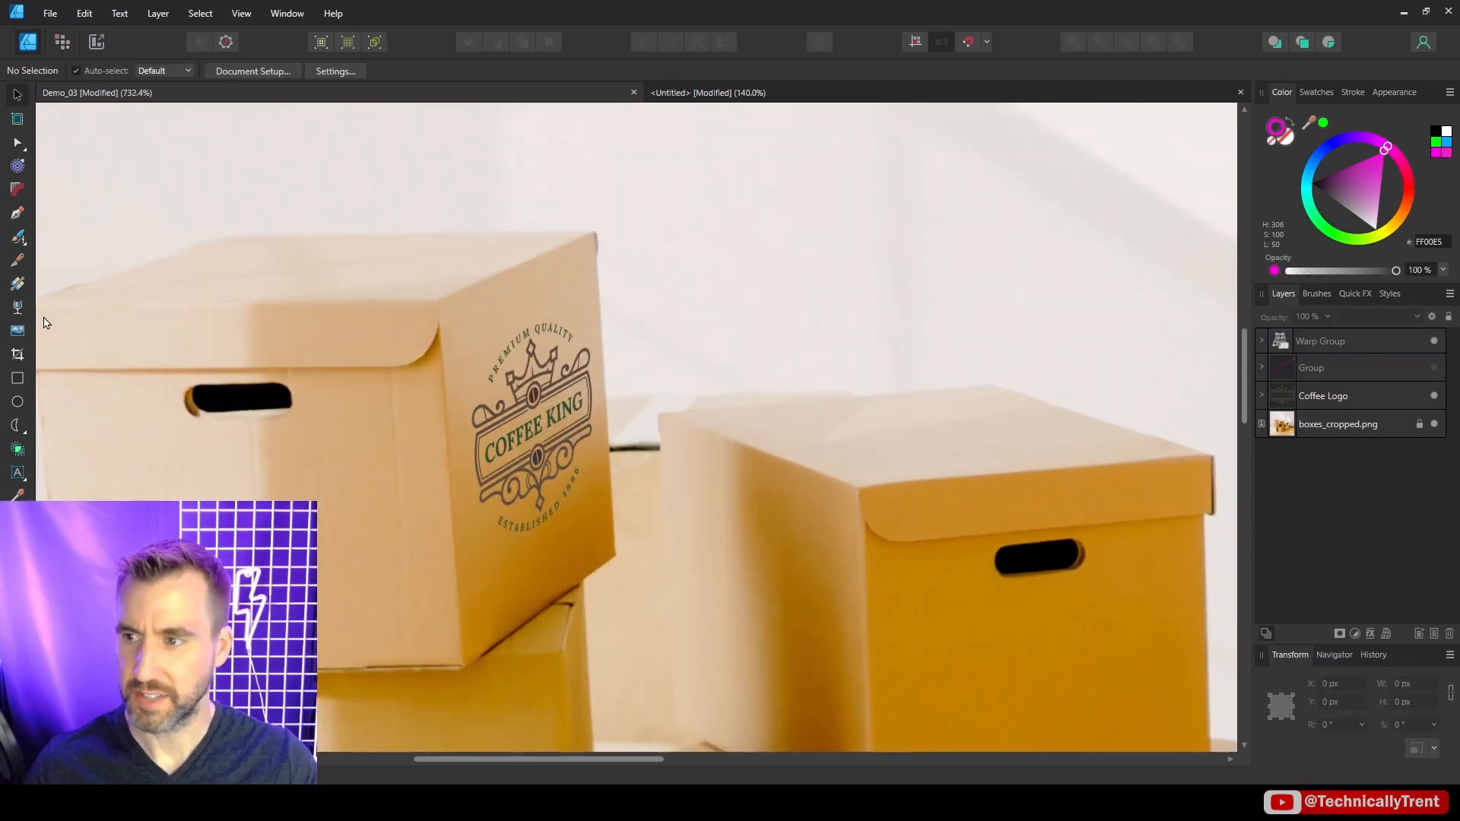
Draw a line about 4.6 px long from the banner's left end to the box edge and duplicate it at the banner's right end.
click(18, 378)
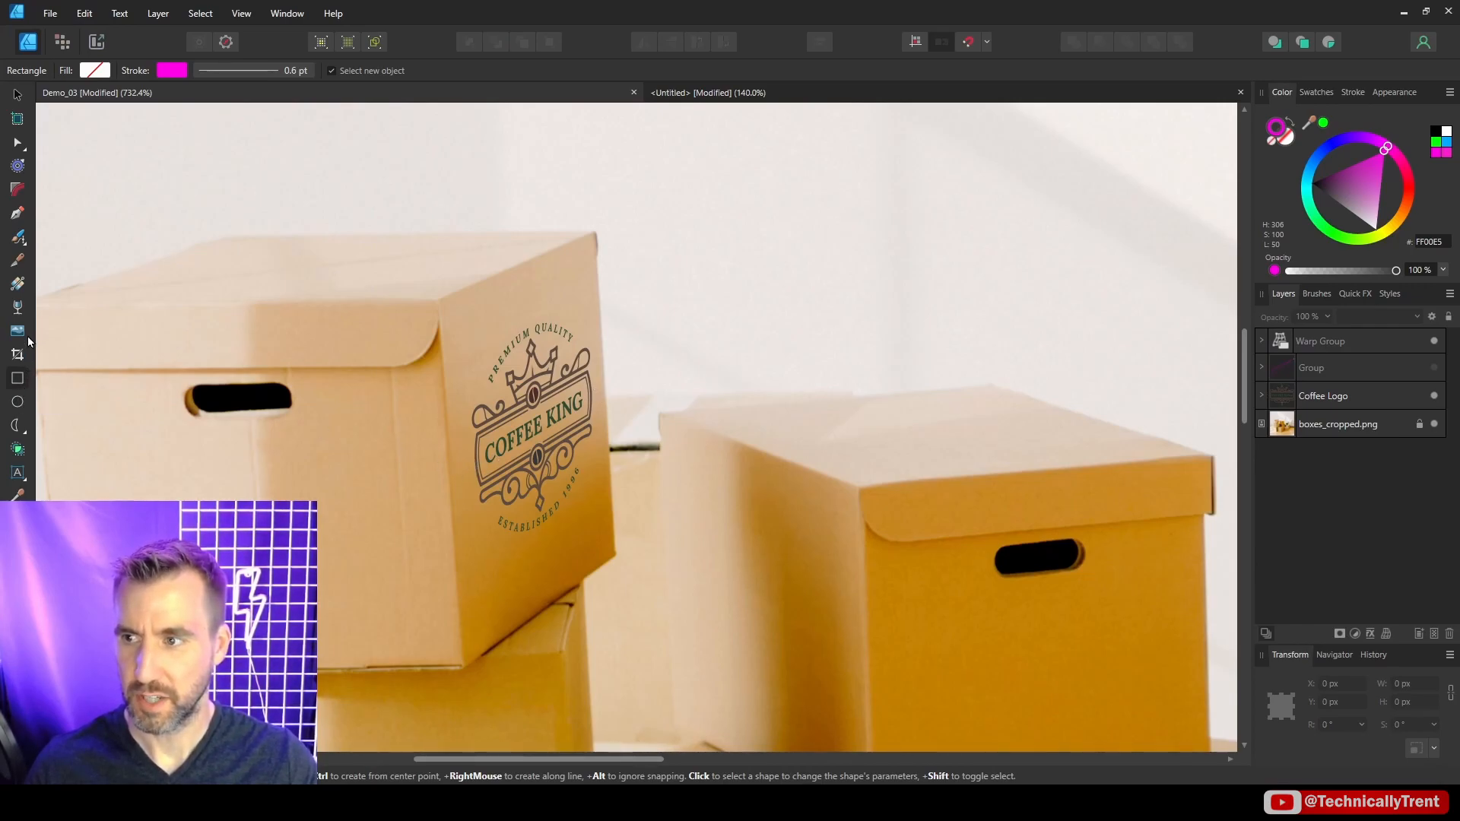
click(18, 213)
scroll(403, 456, up, 3)
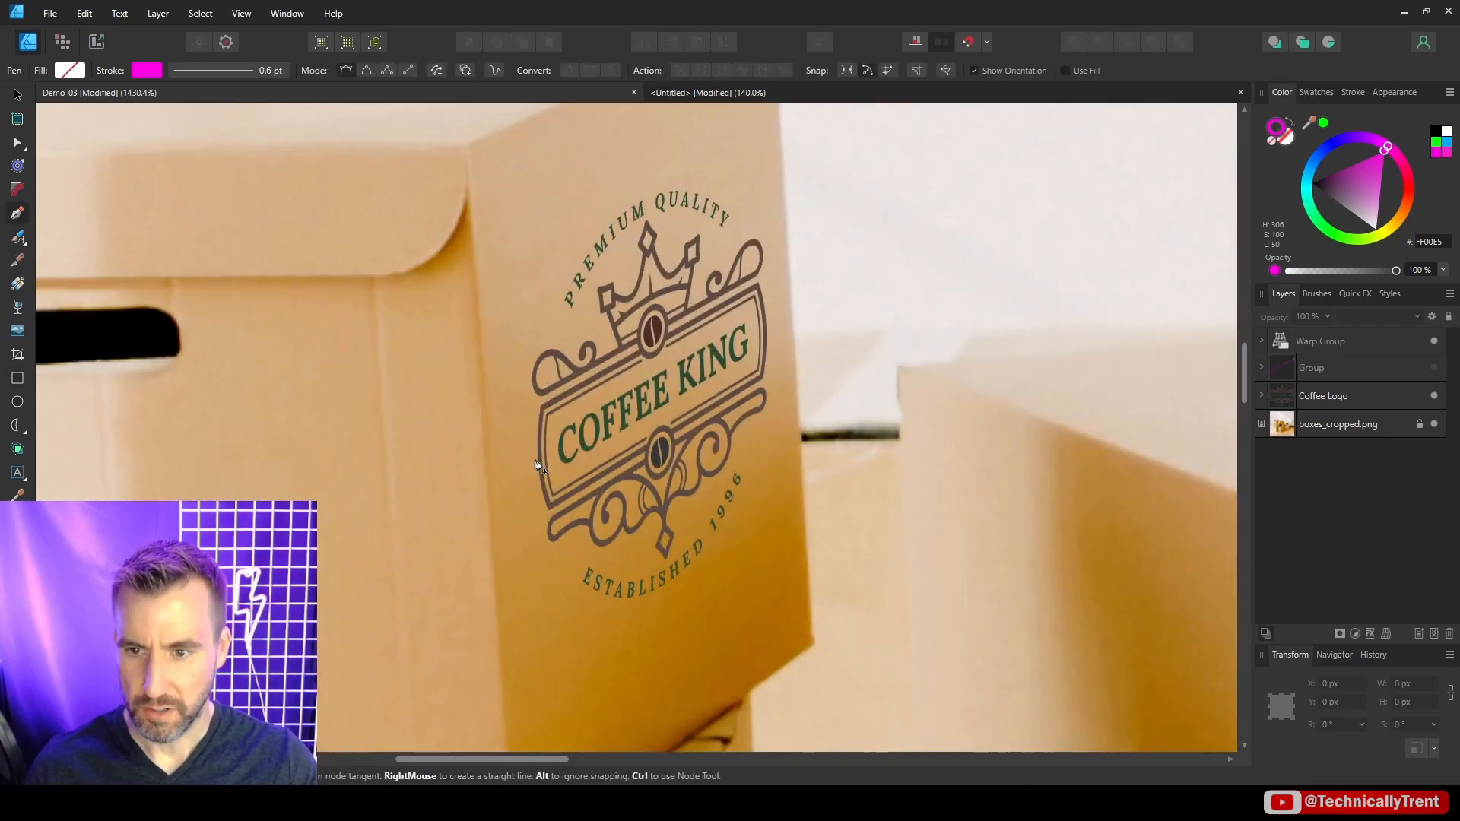
click(539, 462)
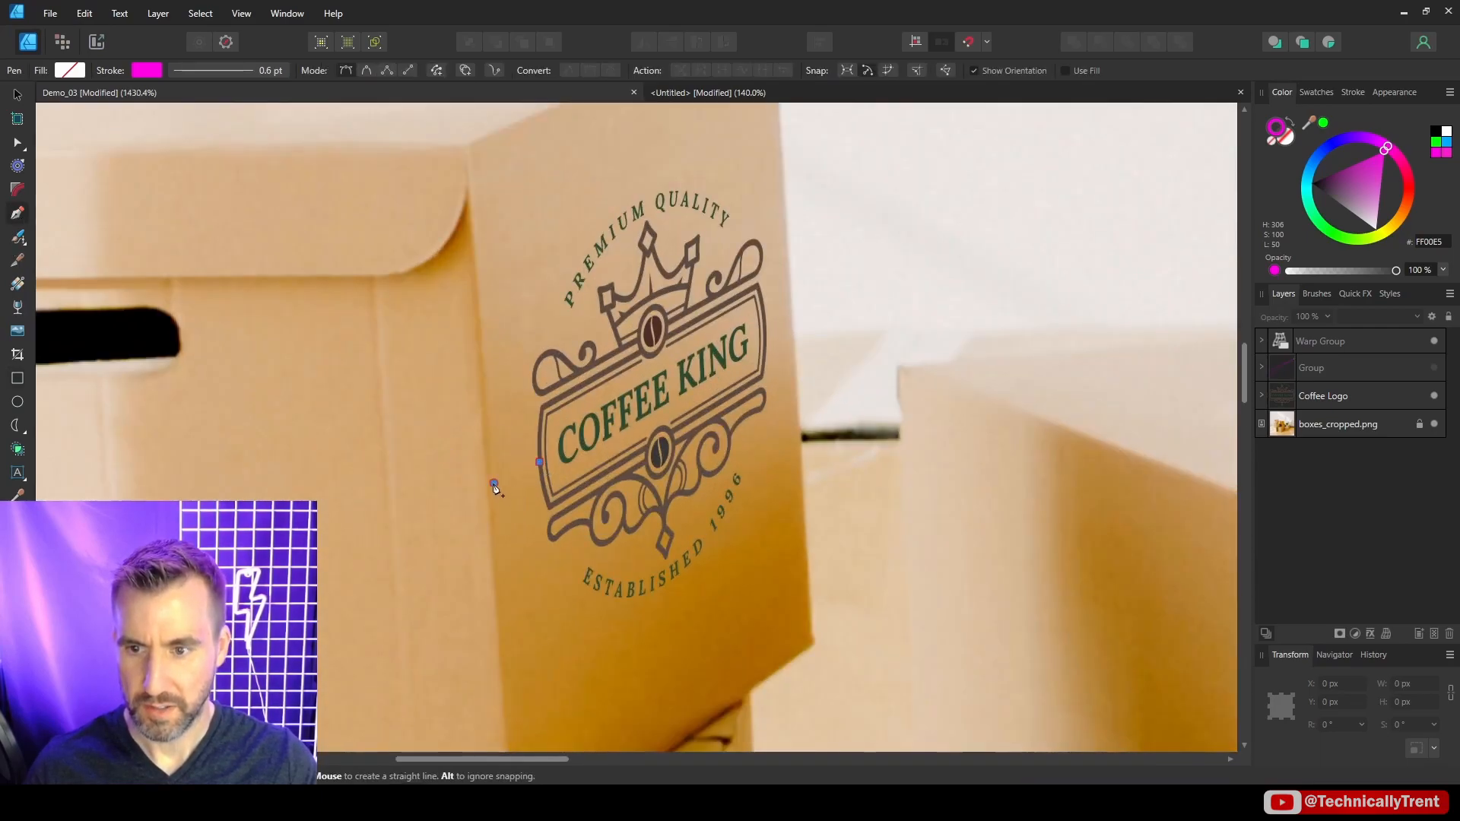
click(493, 483)
click(18, 94)
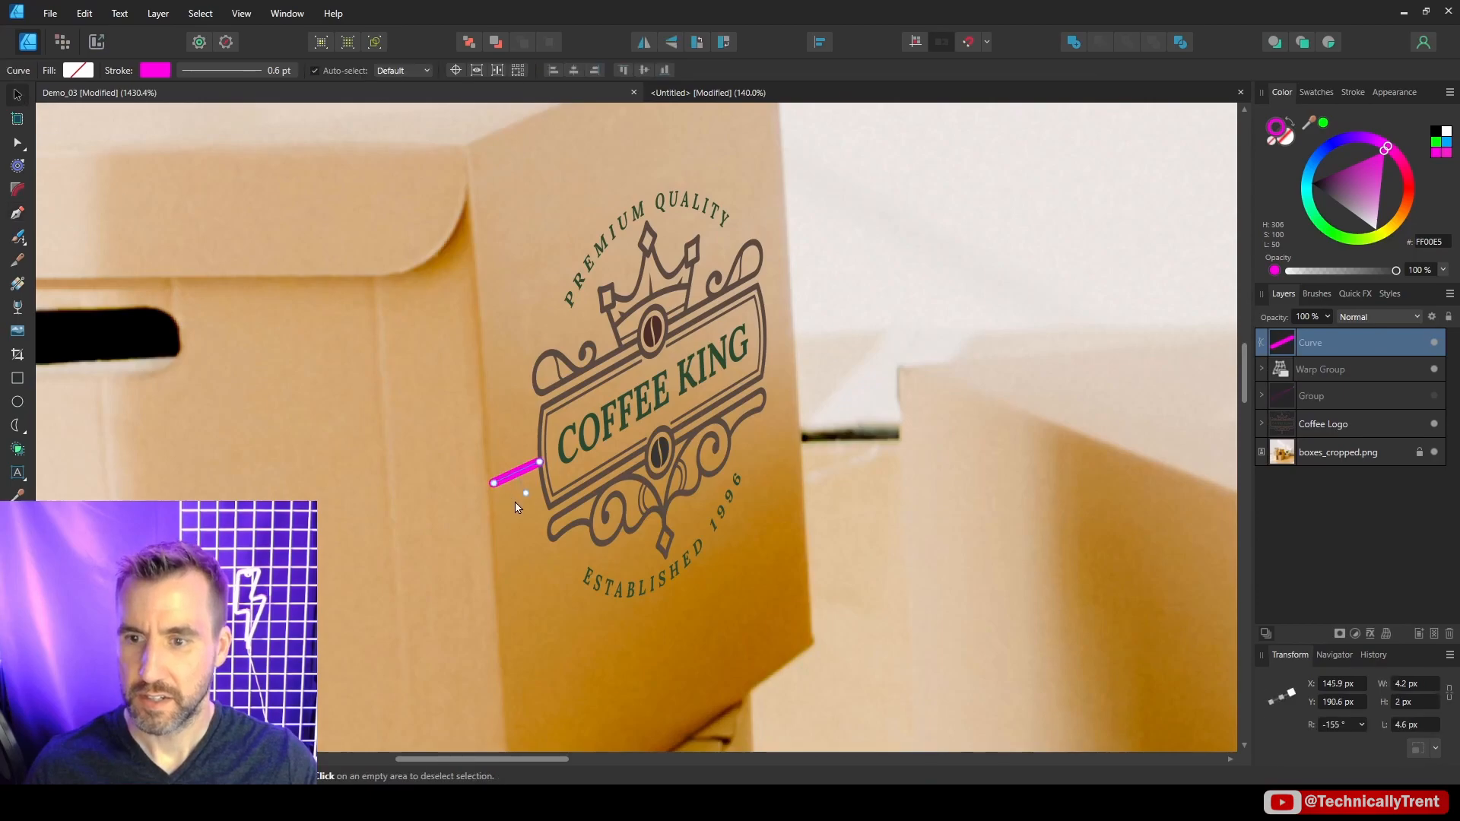
mouse_move(523, 478)
mouse_down()
mouse_move(821, 312)
mouse_move(799, 329)
mouse_up()
click(867, 287)
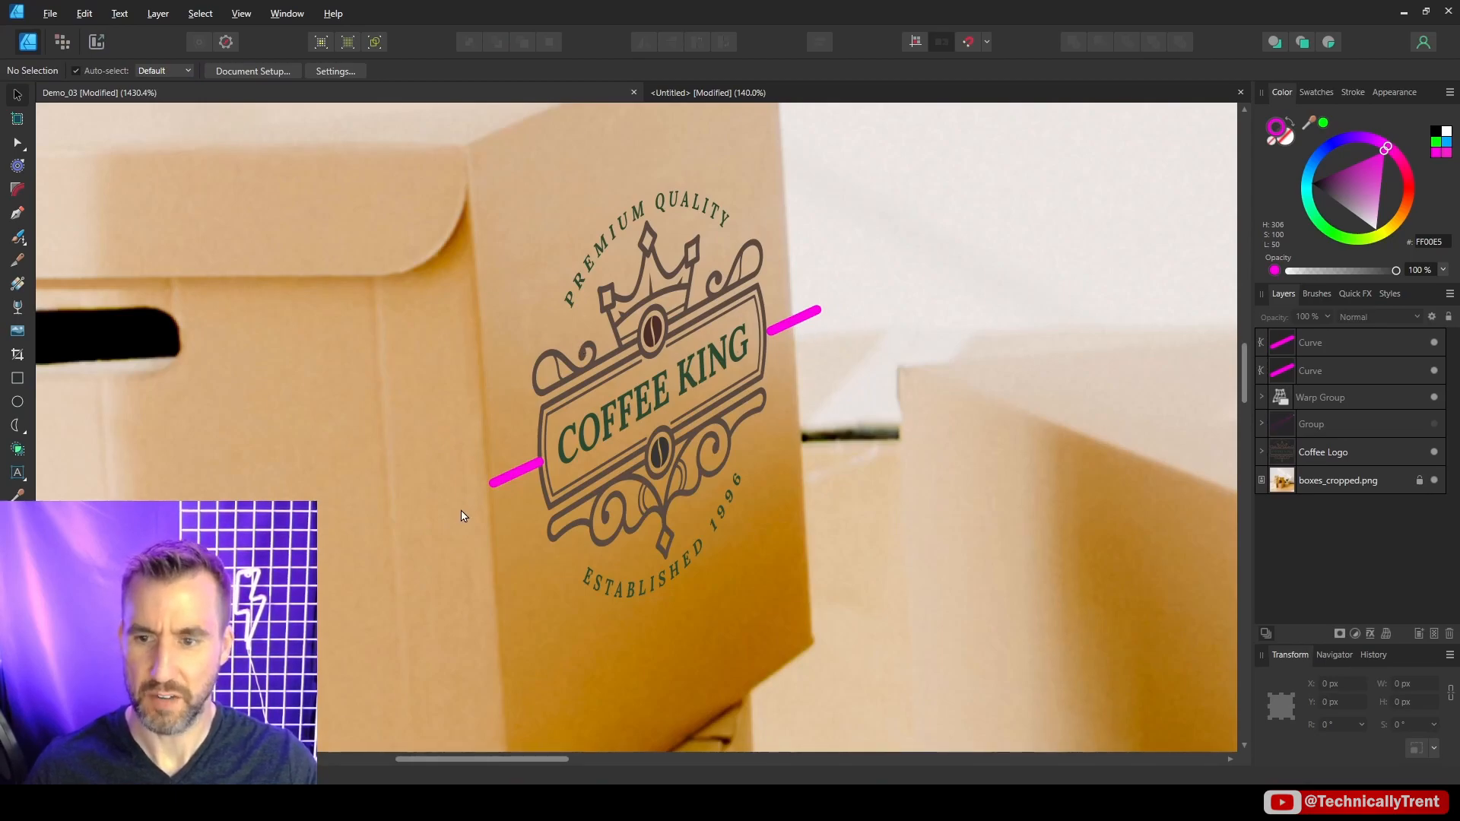
Delete both short spacing lines beside the logo banner.
click(793, 326)
shift+click(529, 462)
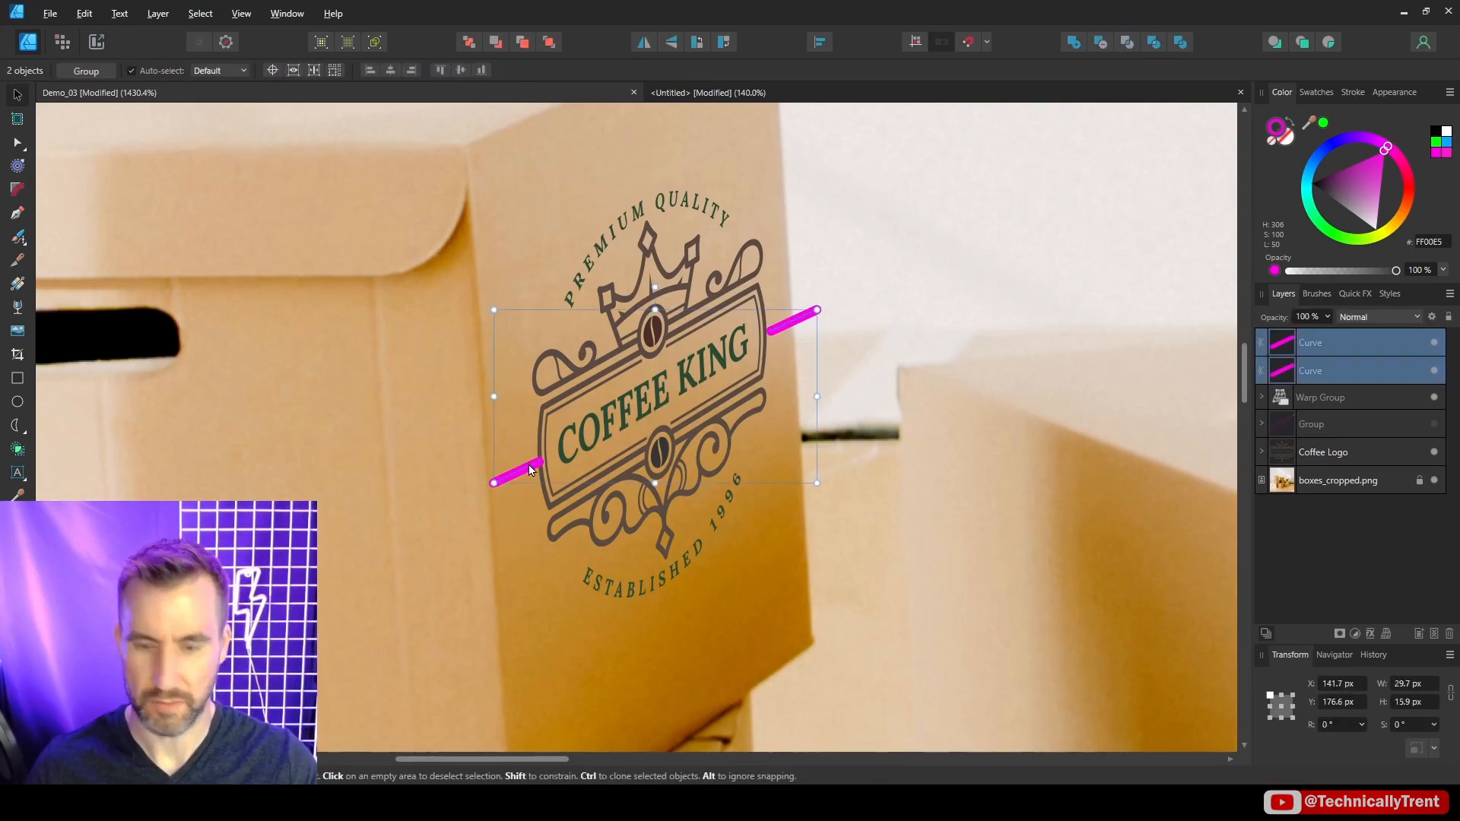
key(Delete)
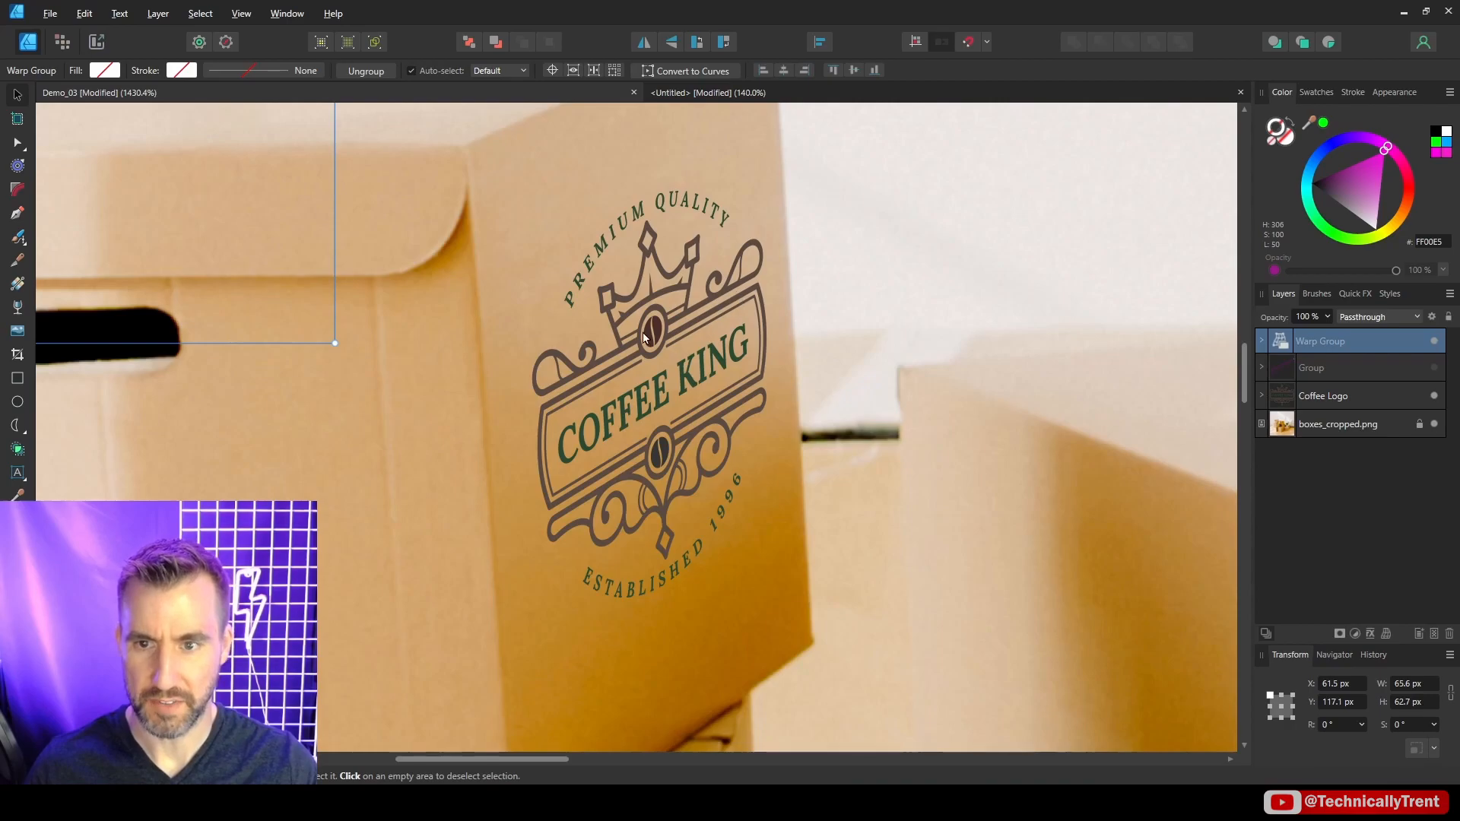
scroll(771, 379, down, 5)
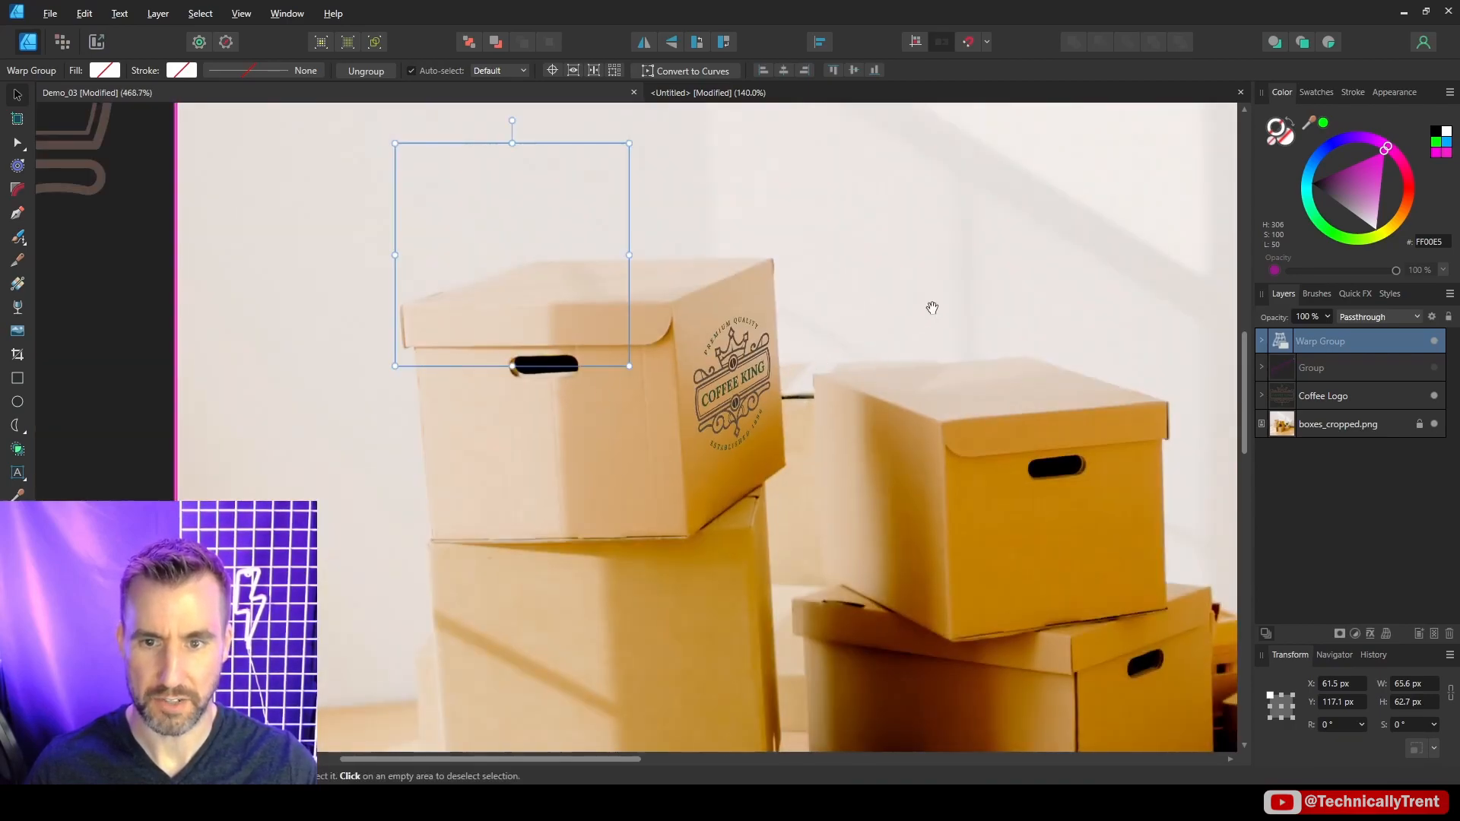
drag(932, 306, 870, 327)
scroll(981, 333, down, 3)
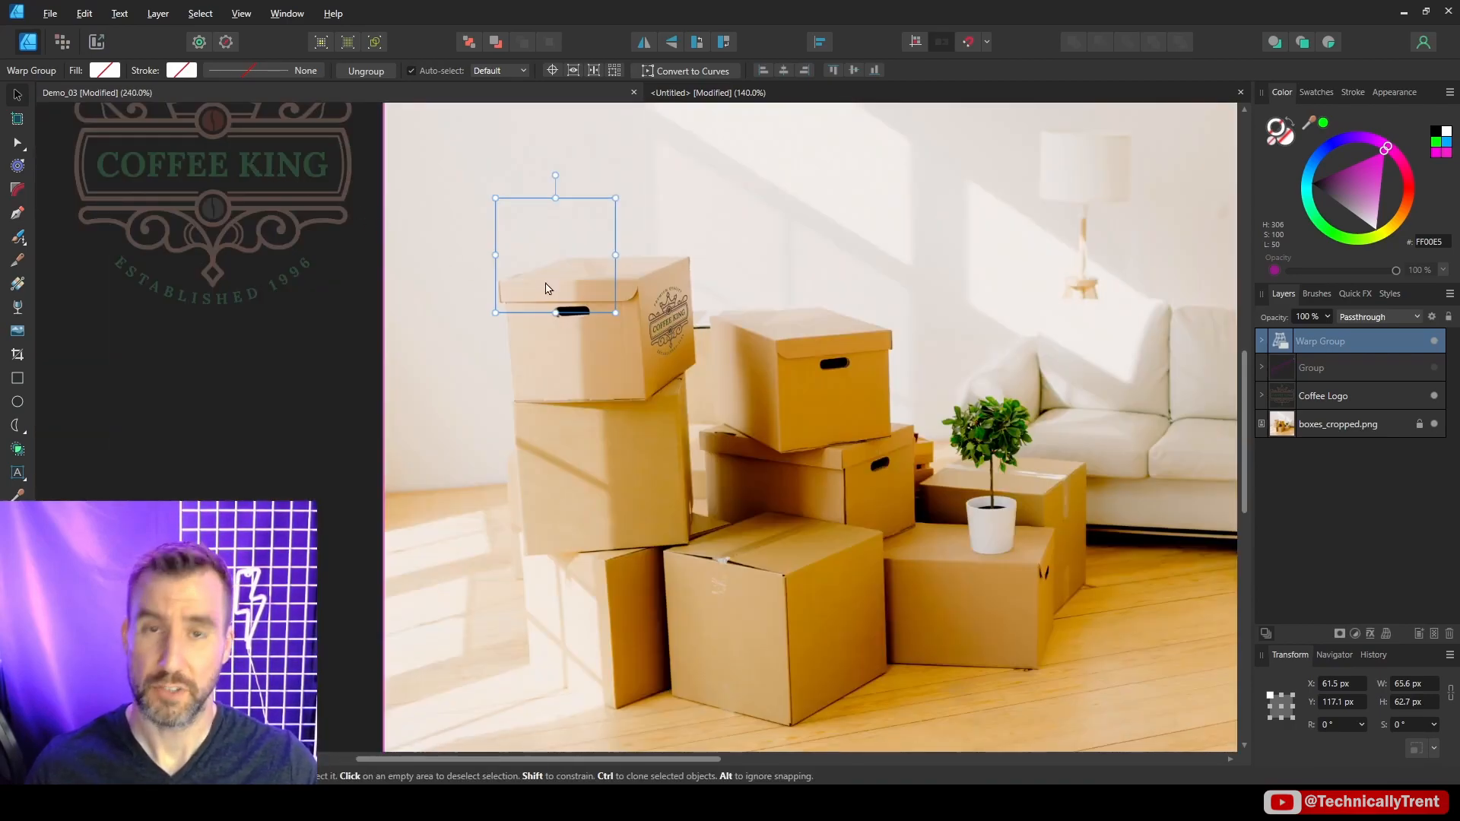
scroll(670, 438, up, 2)
scroll(819, 576, up, 2)
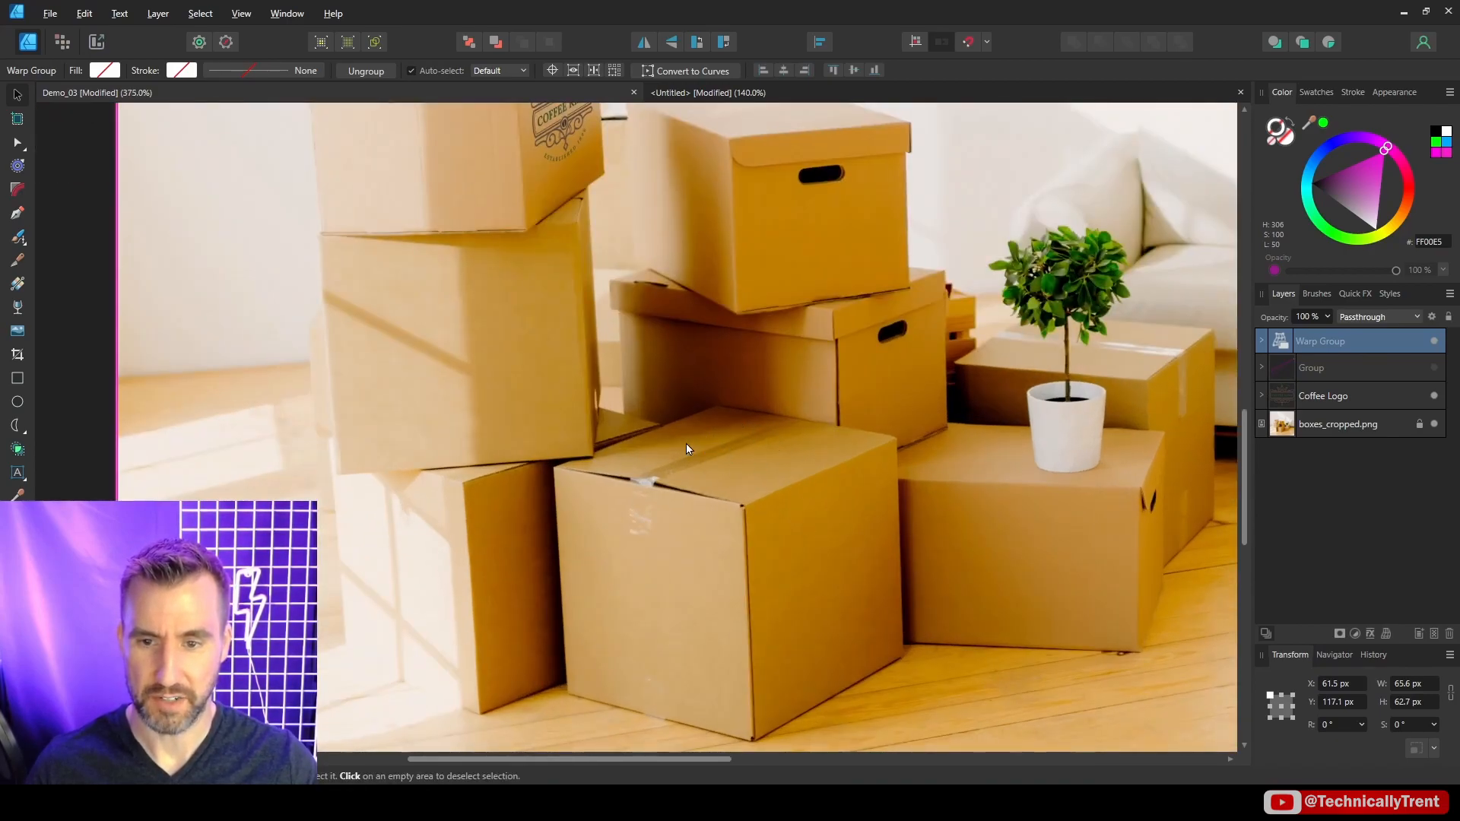
drag(717, 442, 784, 571)
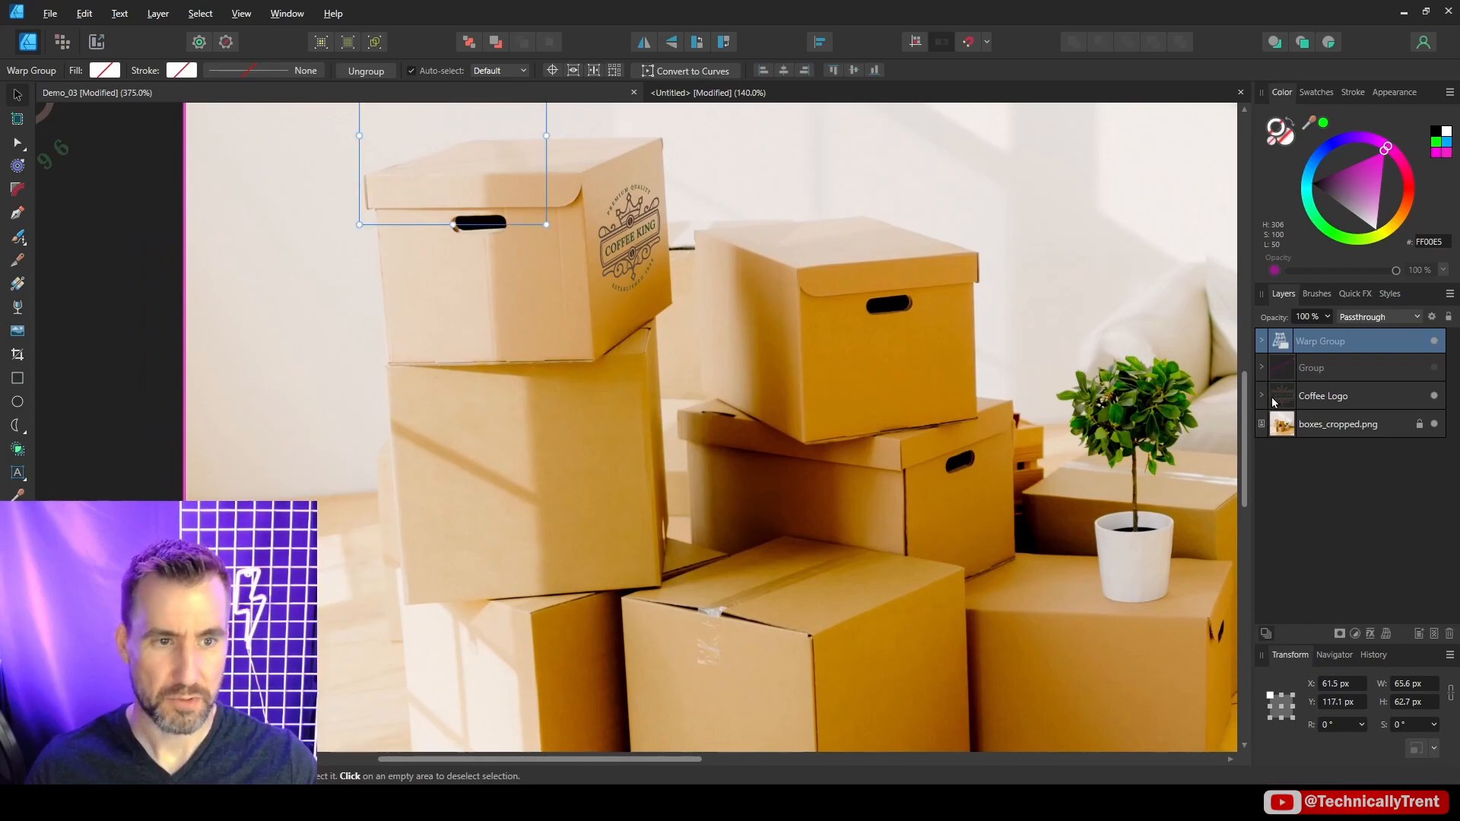
Draw two separate Pen lines along the back and front edges of the lower front box's top face.
key(p)
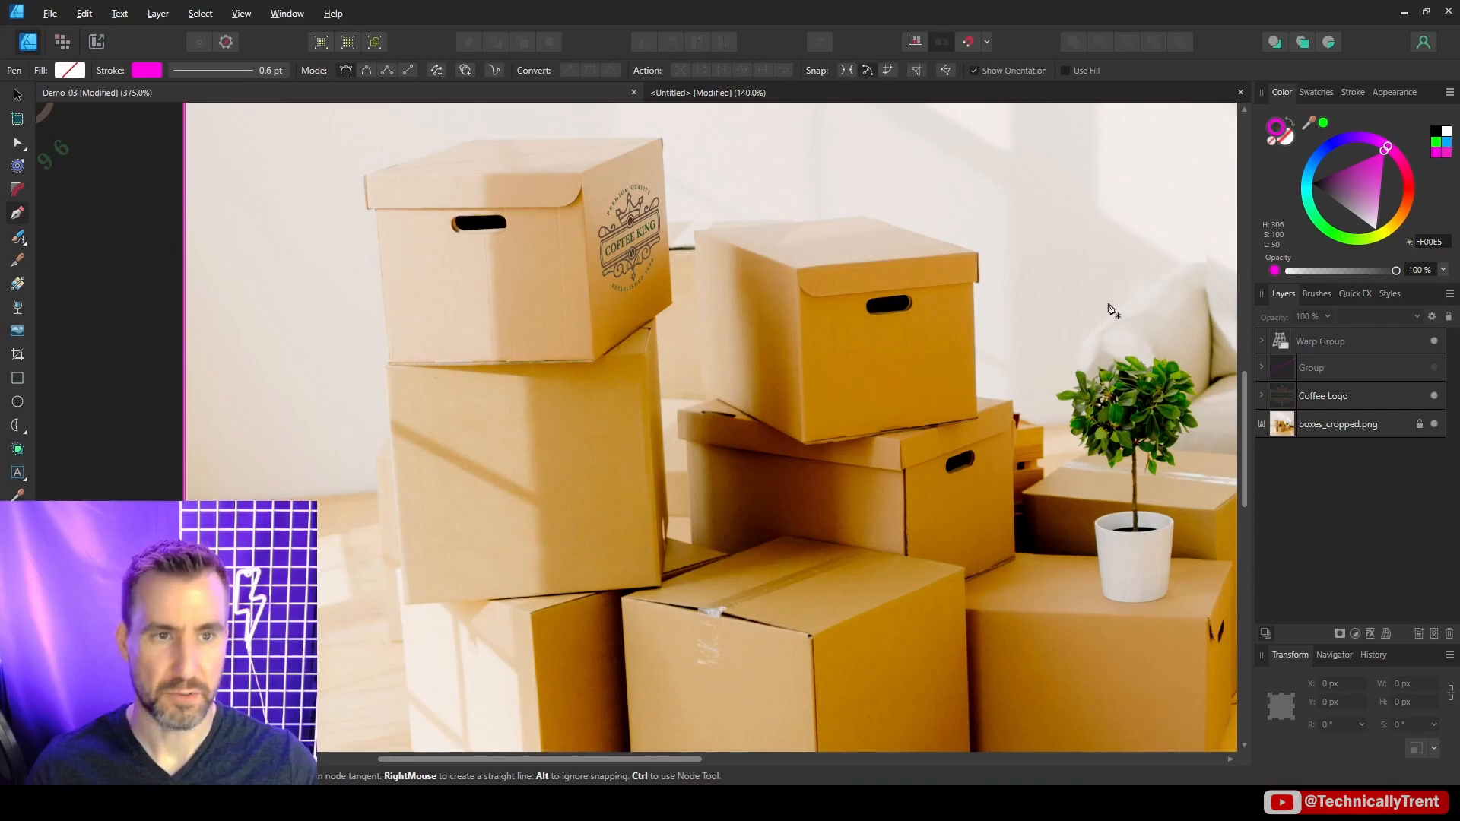
scroll(960, 575, down, 5)
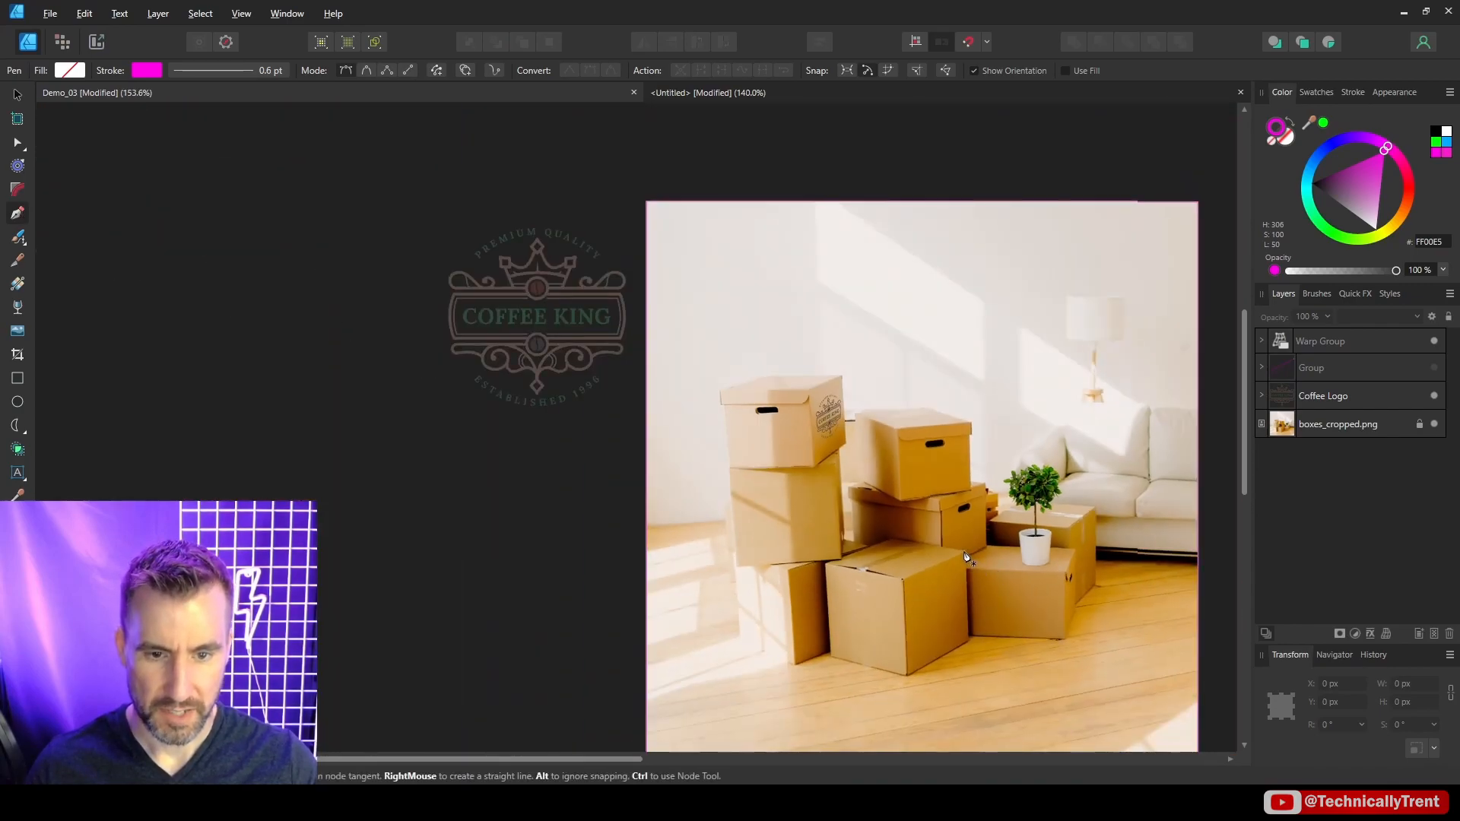
scroll(967, 557, up, 5)
click(957, 546)
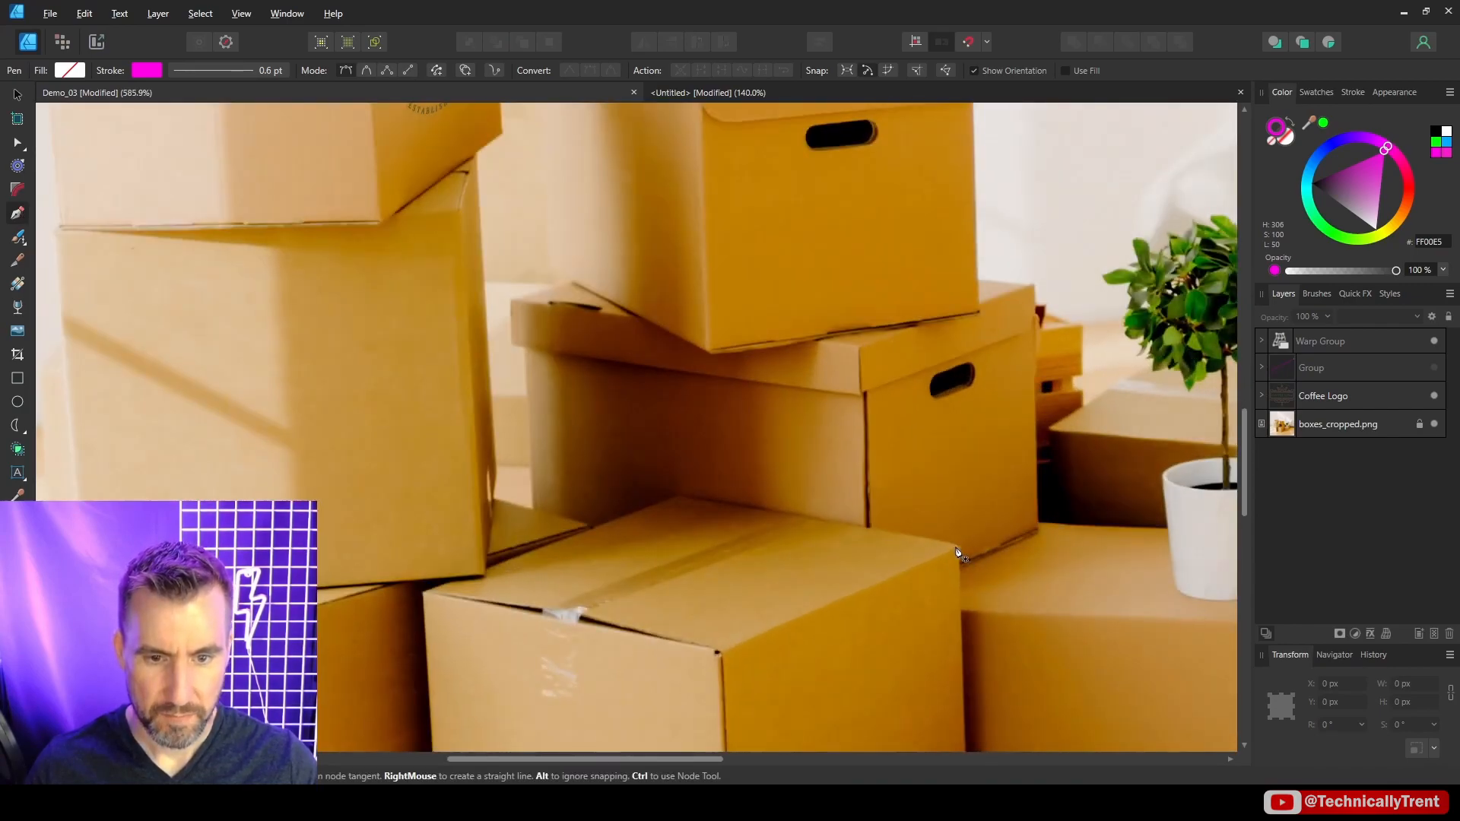
click(677, 496)
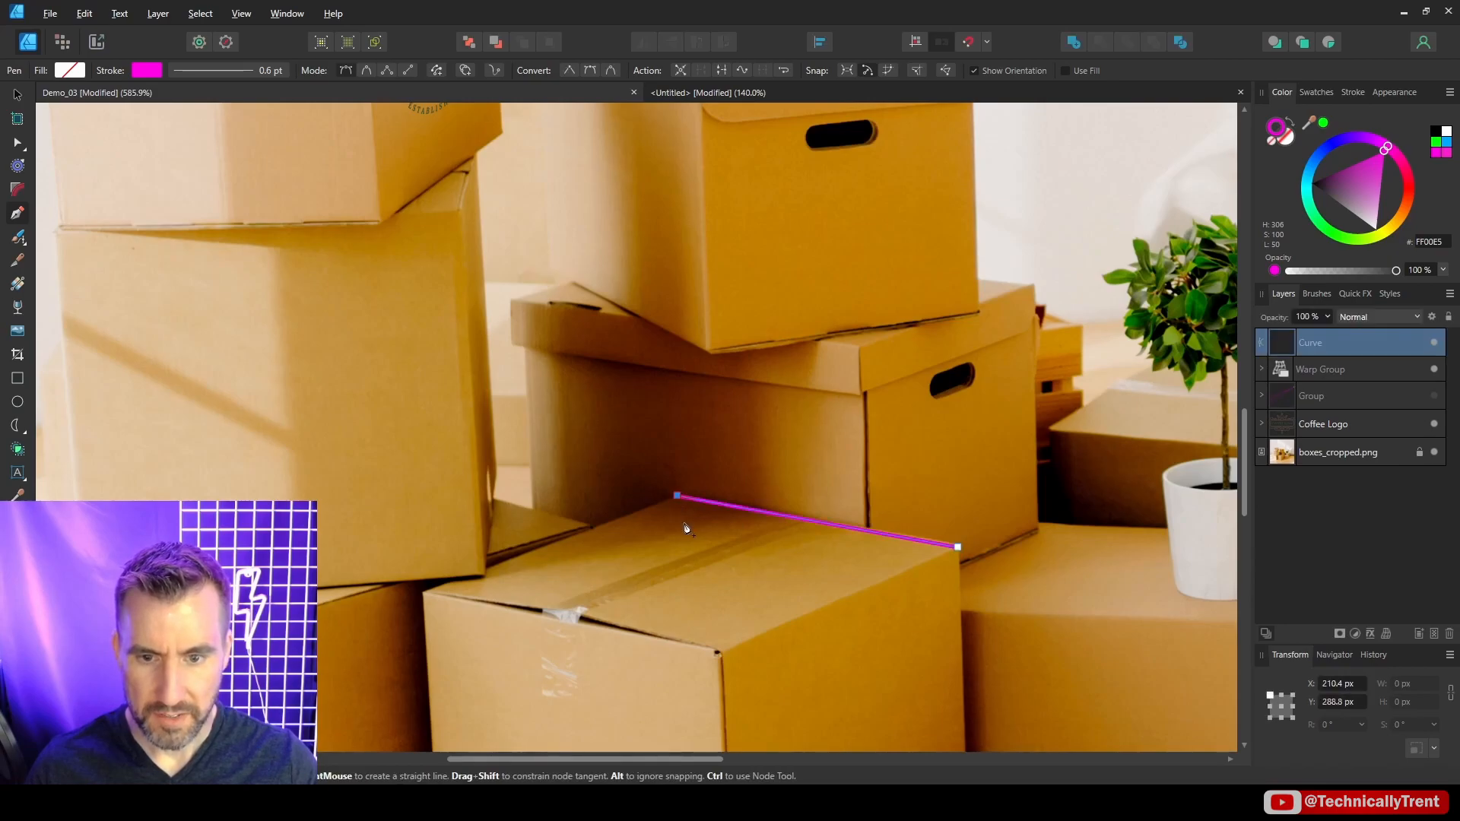
key(Escape)
click(718, 651)
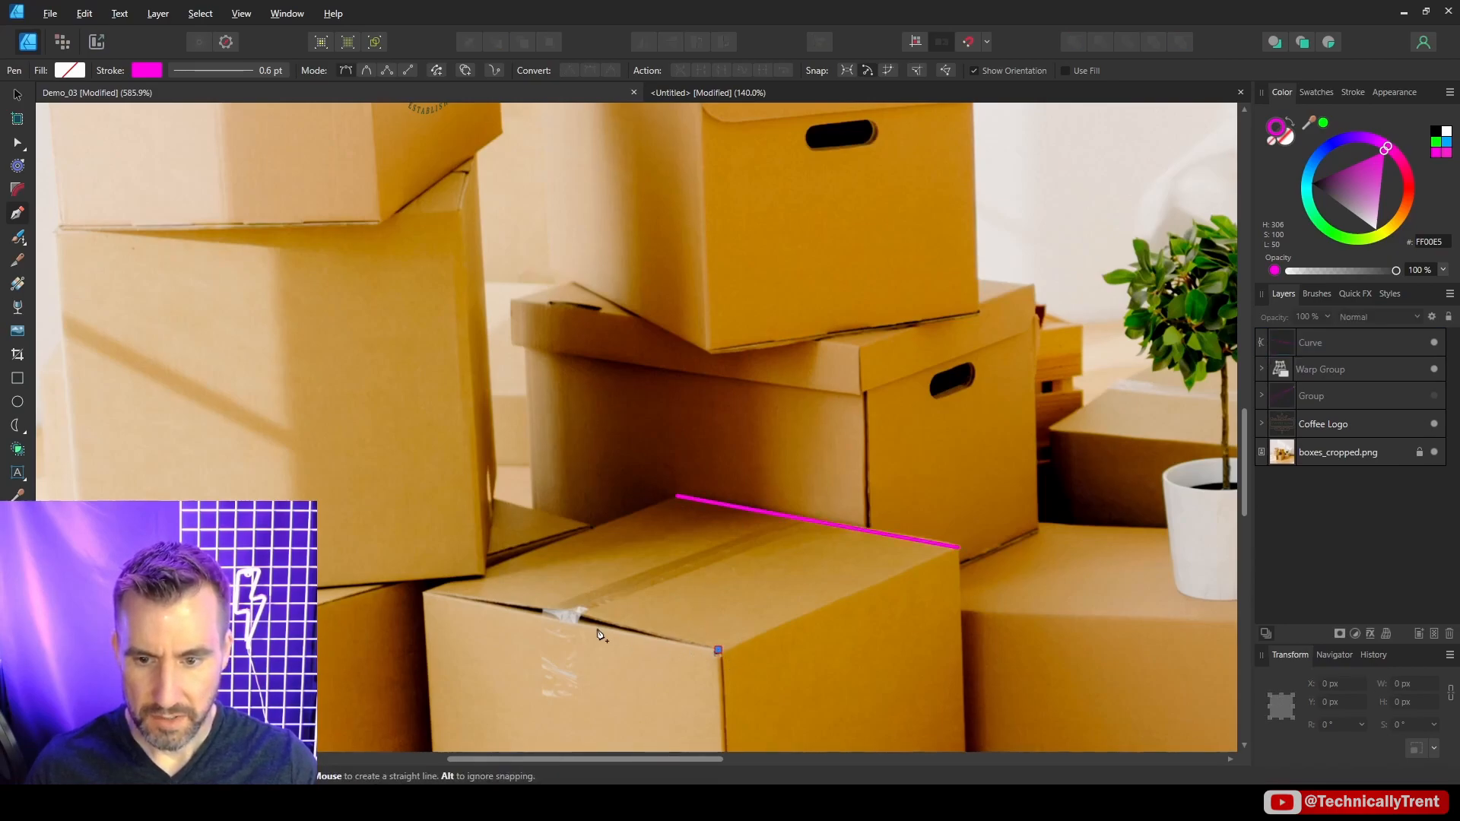
click(421, 594)
scroll(579, 524, down, 3)
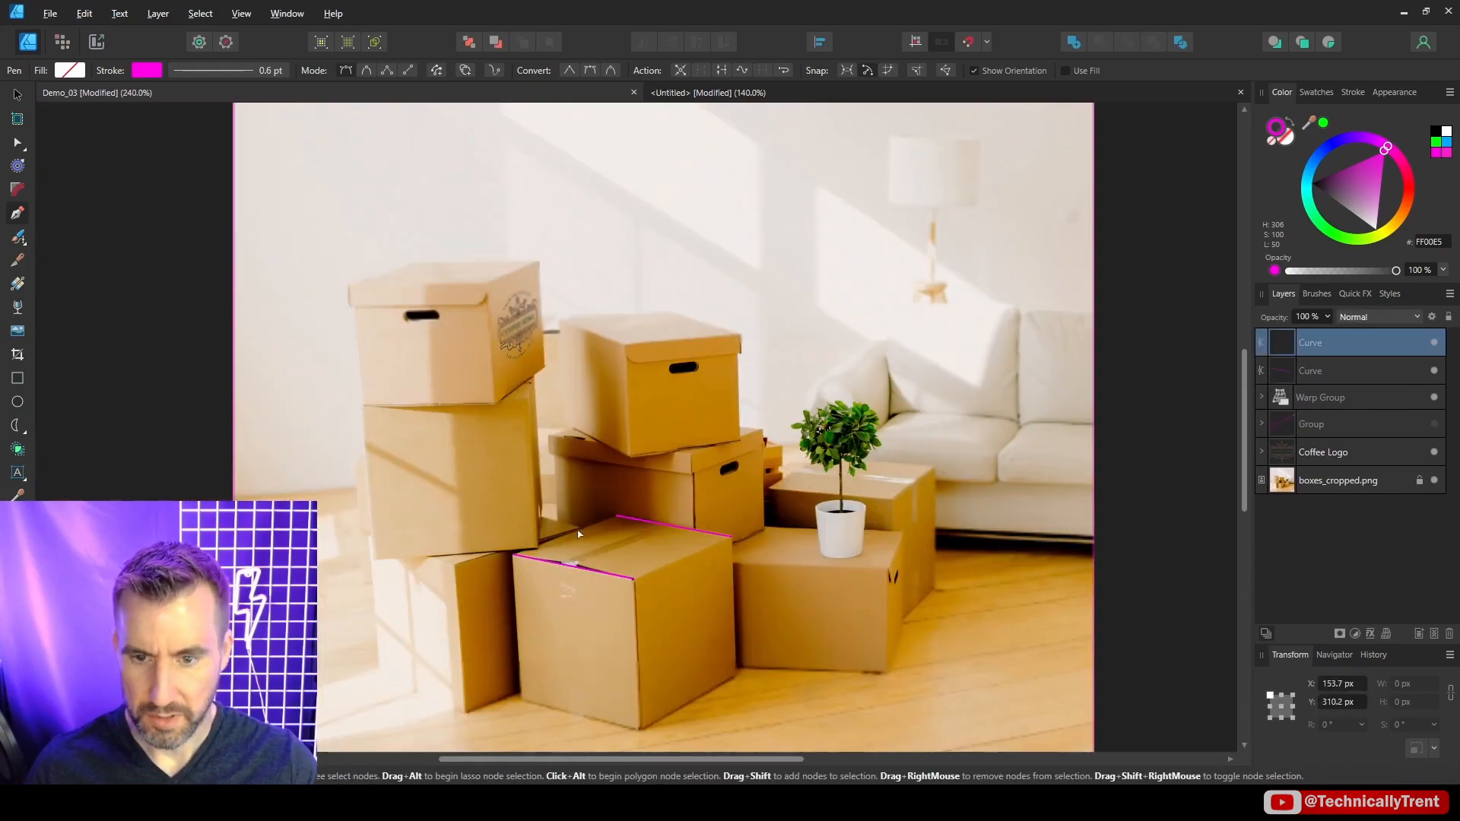
Extend the right ends of the front- and back-edge guide lines past the photo's right side, following the box edges.
click(17, 143)
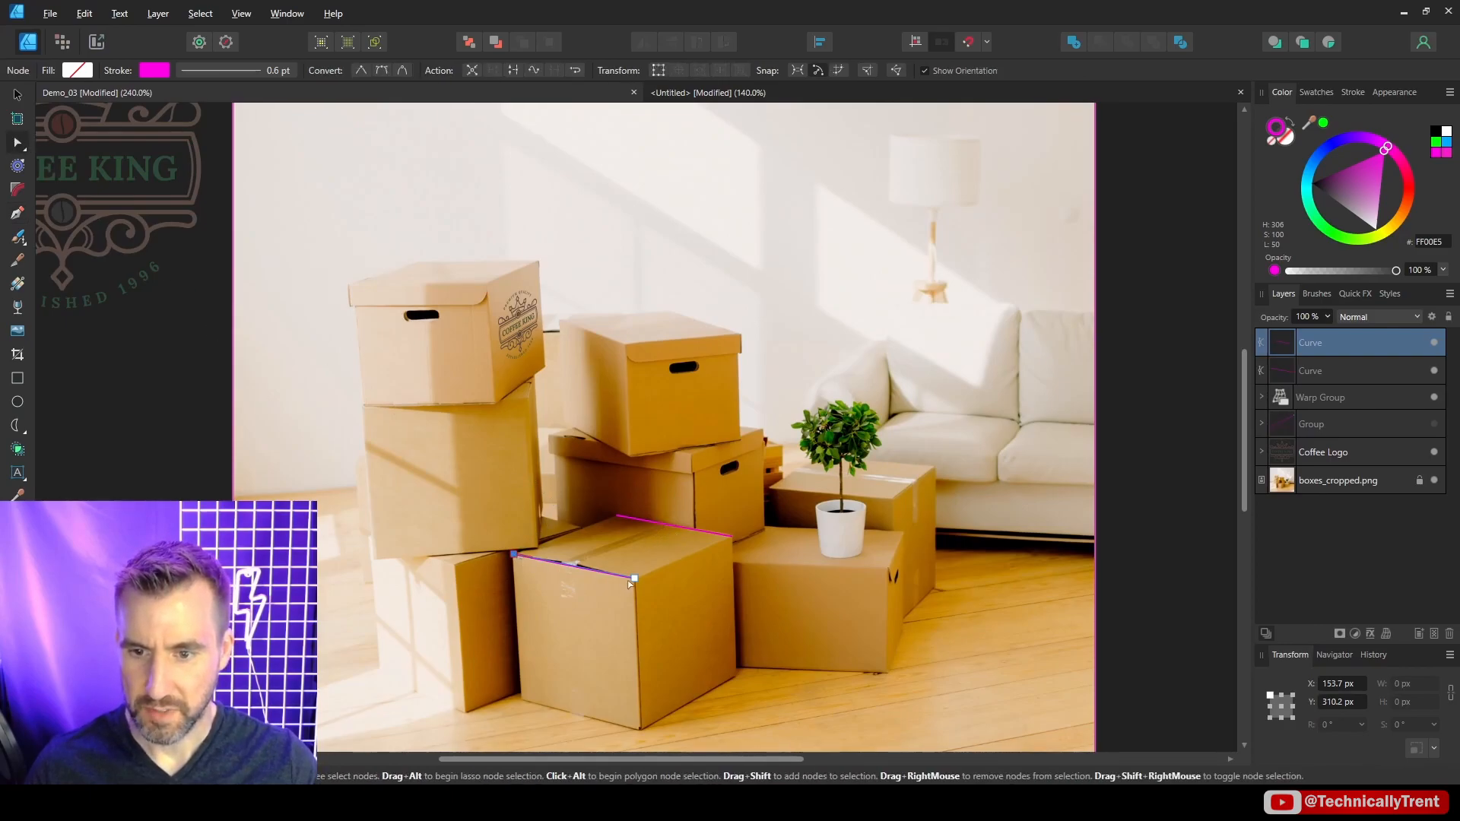
drag(630, 583, 1201, 669)
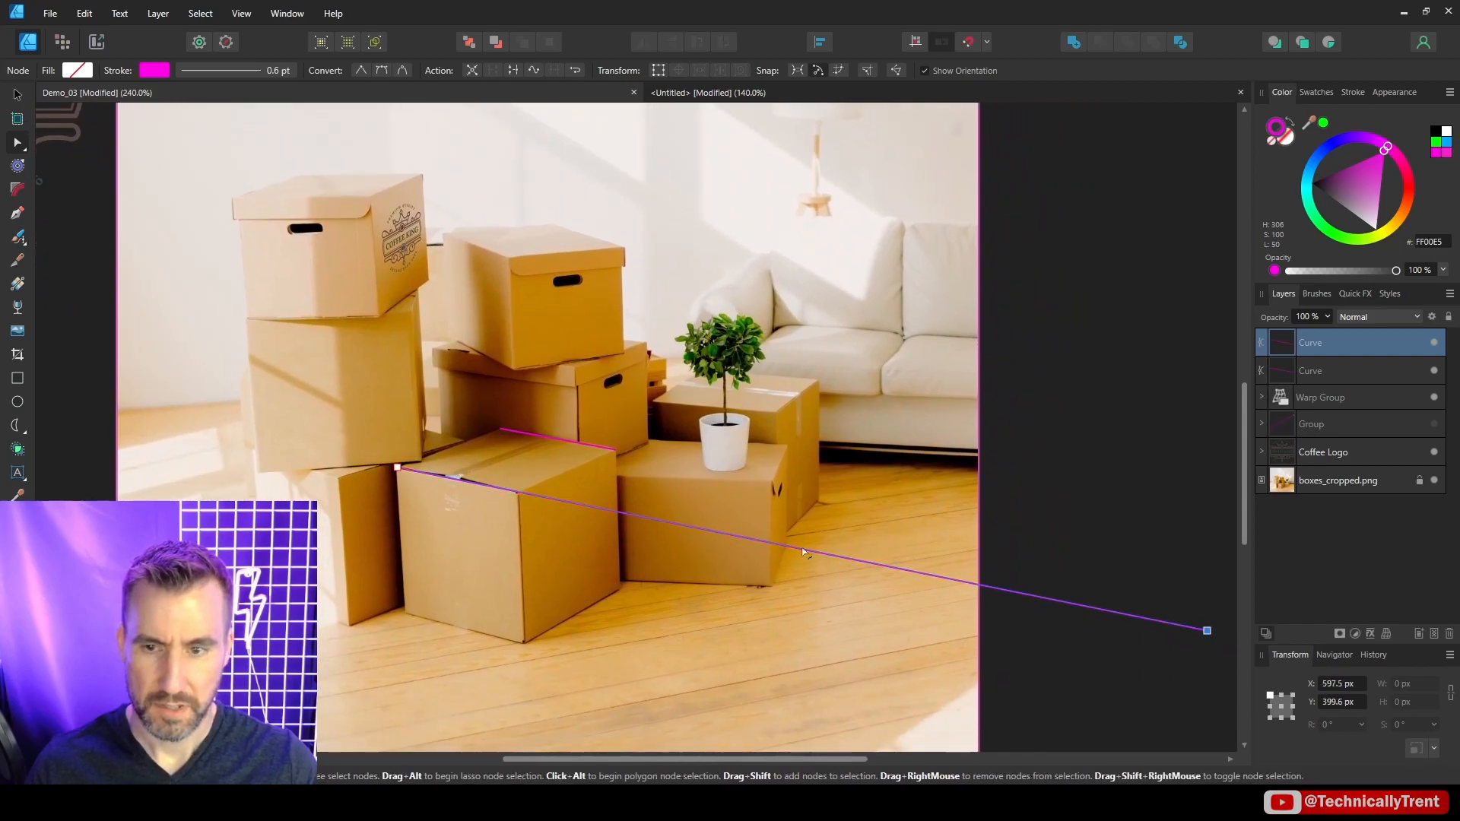
click(585, 451)
drag(616, 451, 1243, 579)
scroll(1171, 574, down, 5)
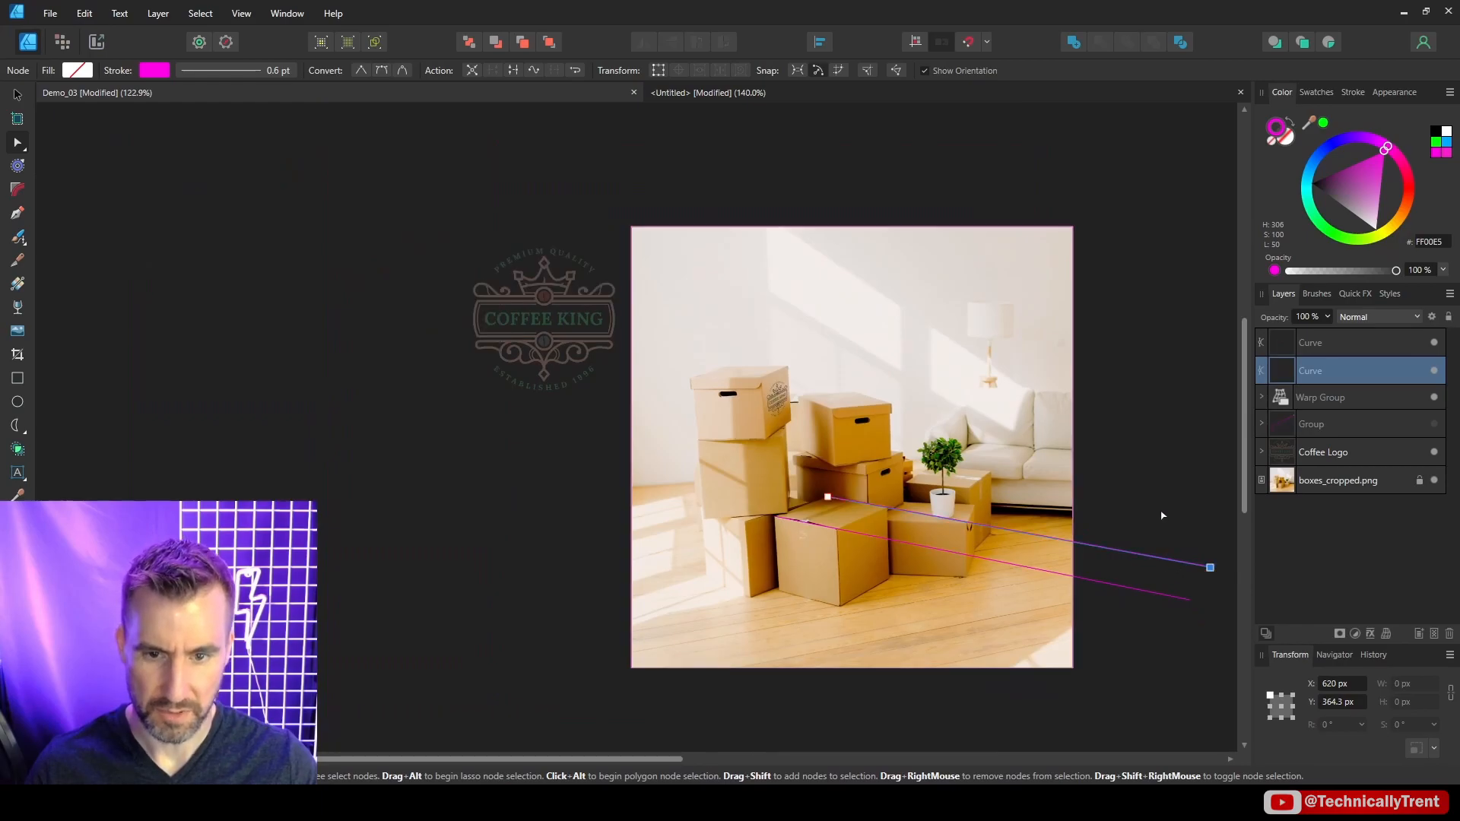
drag(1161, 515, 890, 427)
drag(987, 487, 1193, 525)
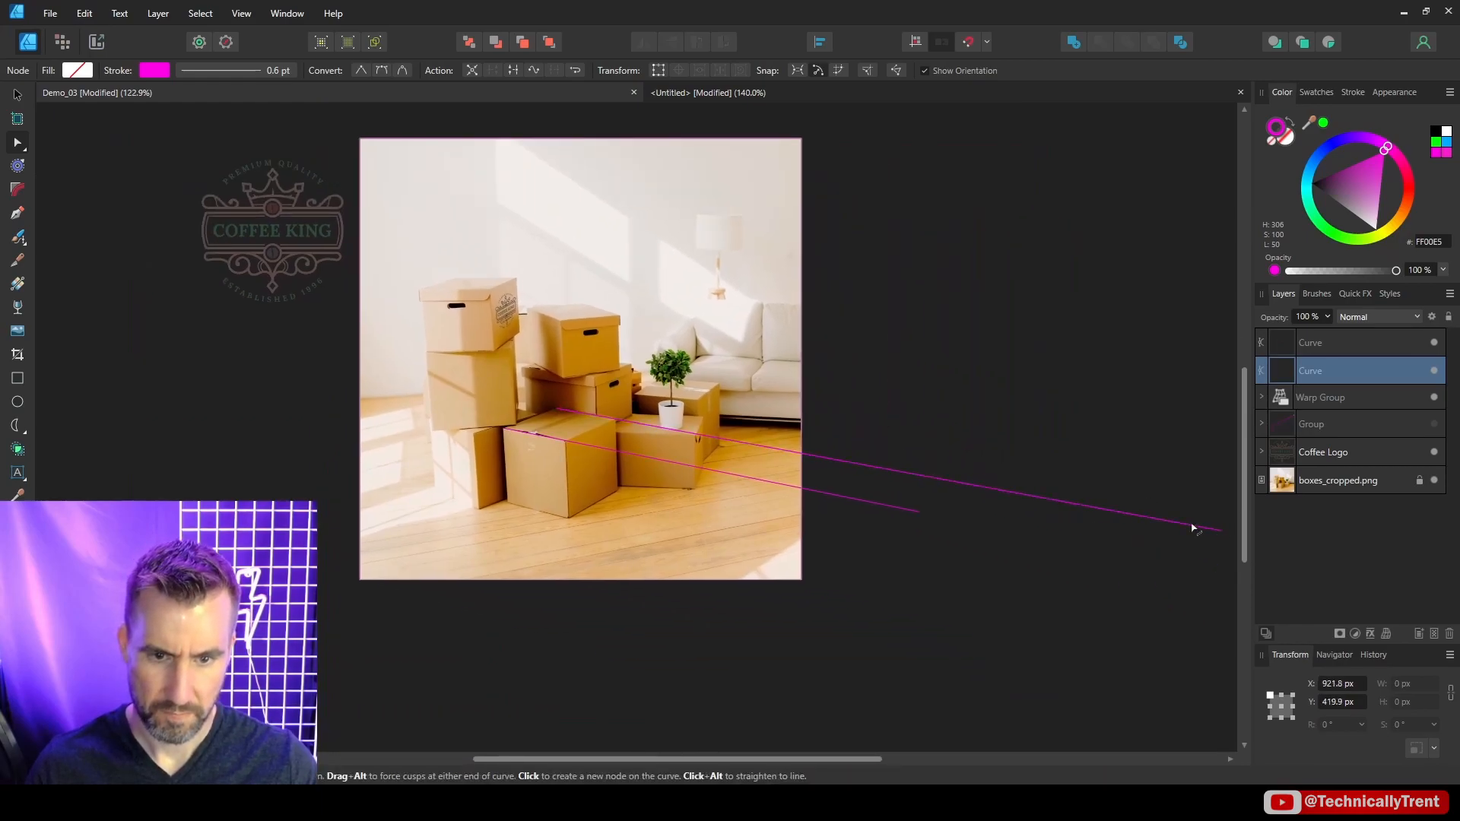
Pull the left ends of both guide lines out past the photo's left side, keeping them aligned with the box's top edges.
scroll(924, 452, up, 3)
scroll(446, 391, down, 2)
drag(321, 349, 152, 340)
click(695, 486)
click(695, 487)
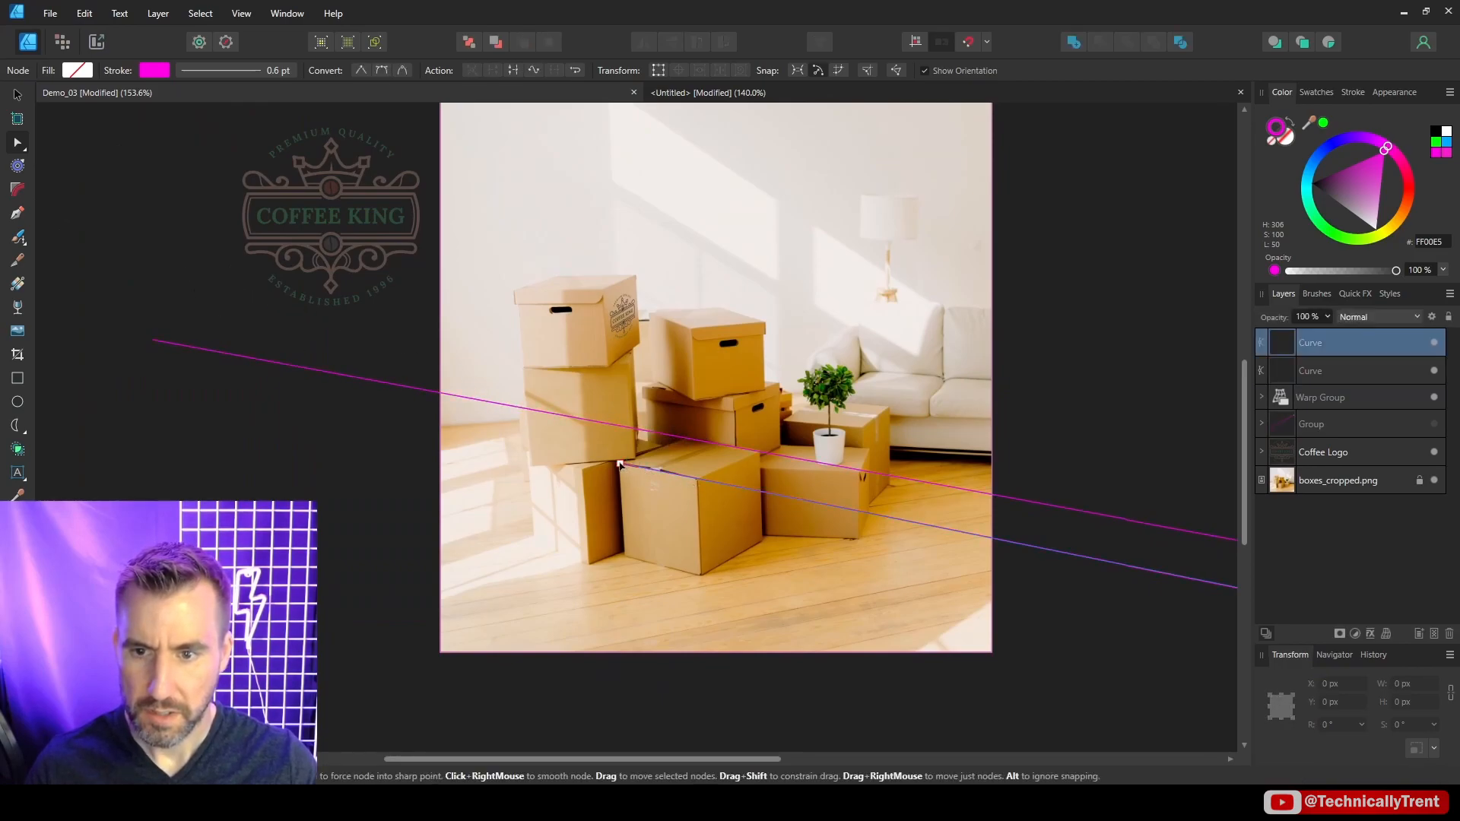
drag(617, 463, 235, 386)
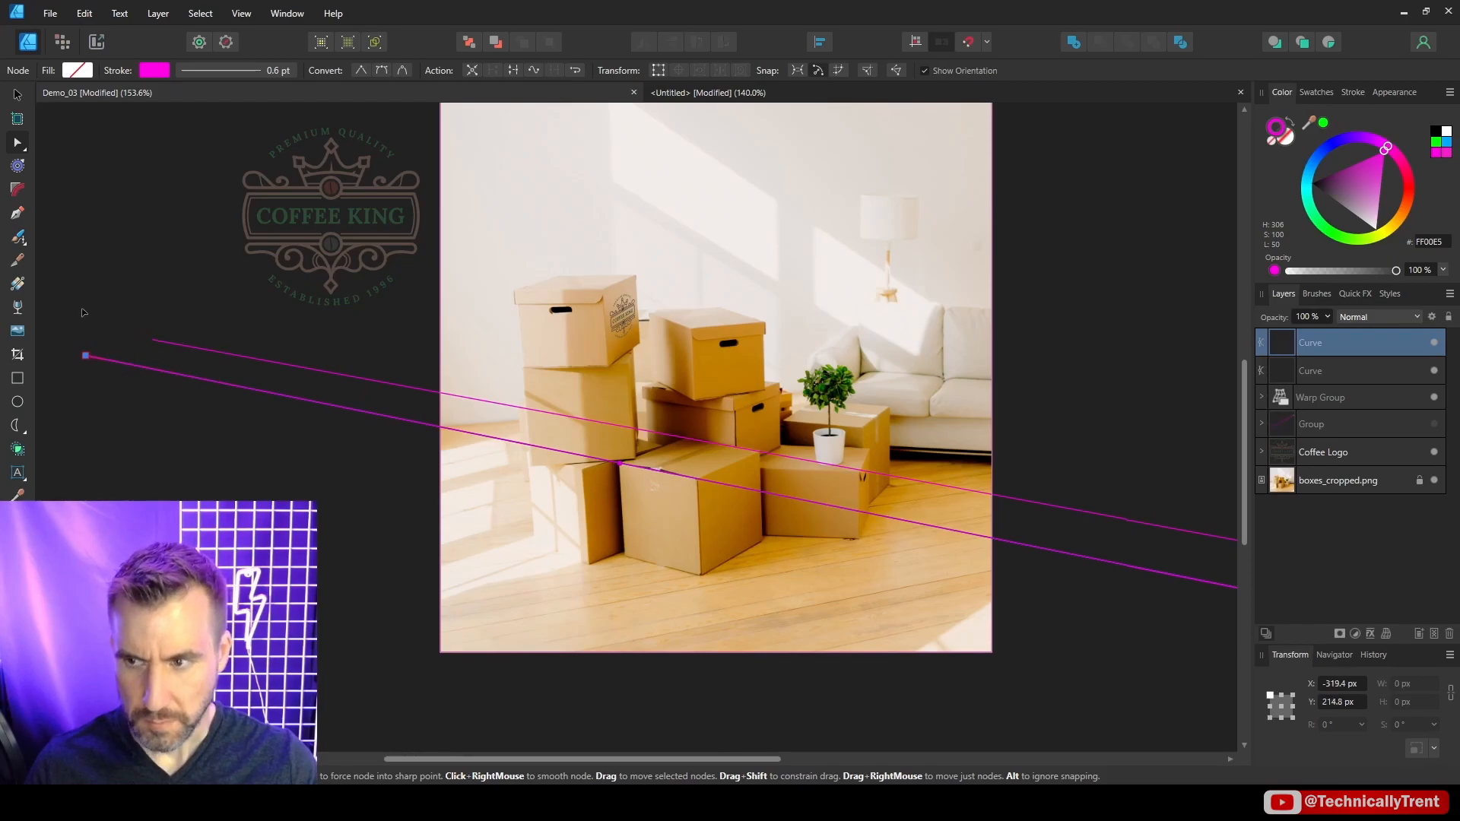
drag(84, 312, 63, 309)
scroll(391, 346, left, 5)
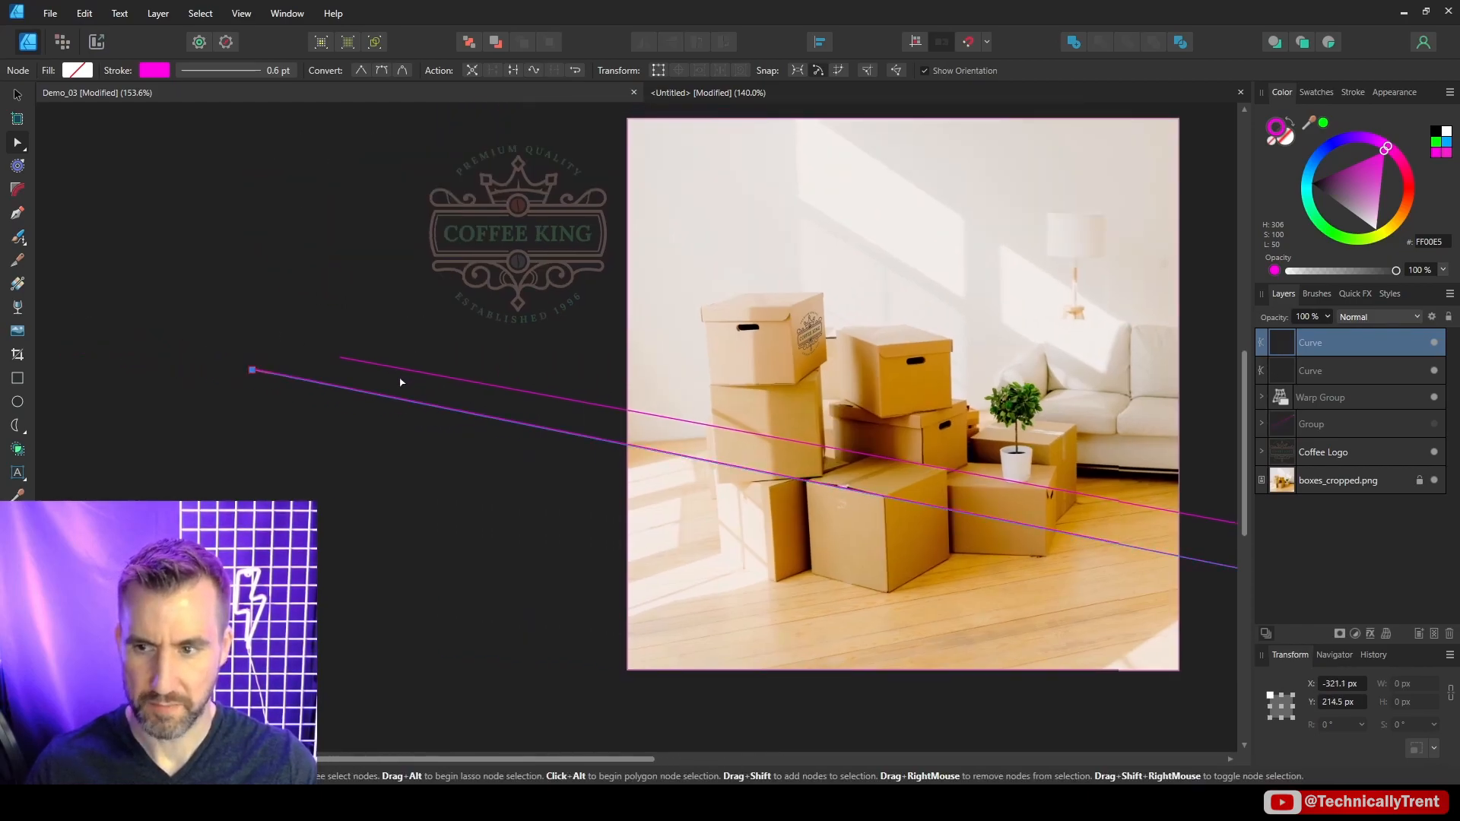
Lengthen both guide lines farther beyond the flat coffee logo, continuing along the same edge directions.
click(340, 360)
drag(340, 360, 125, 317)
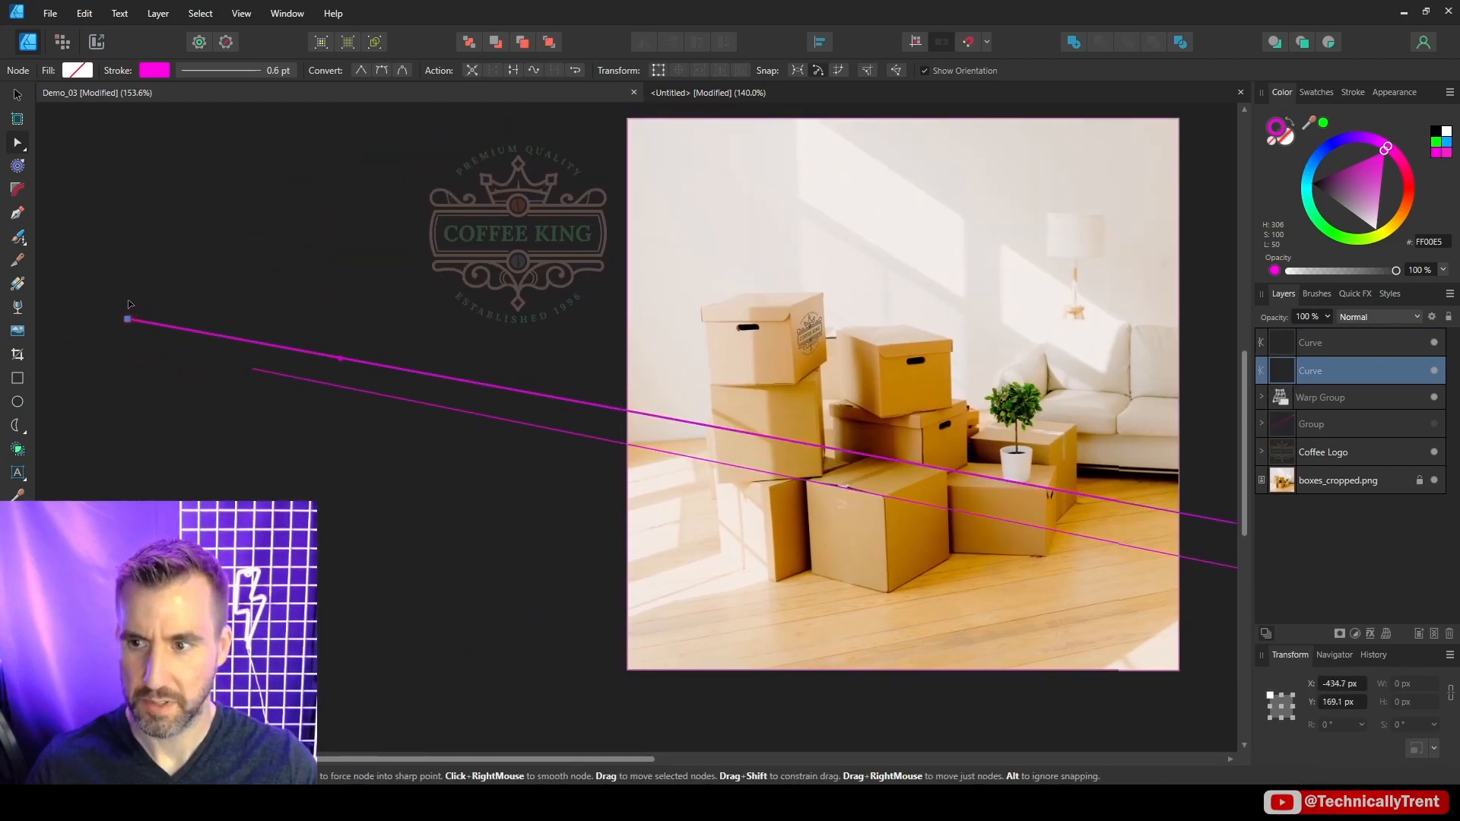
scroll(668, 459, left, 5)
scroll(668, 460, up, 1)
click(669, 459)
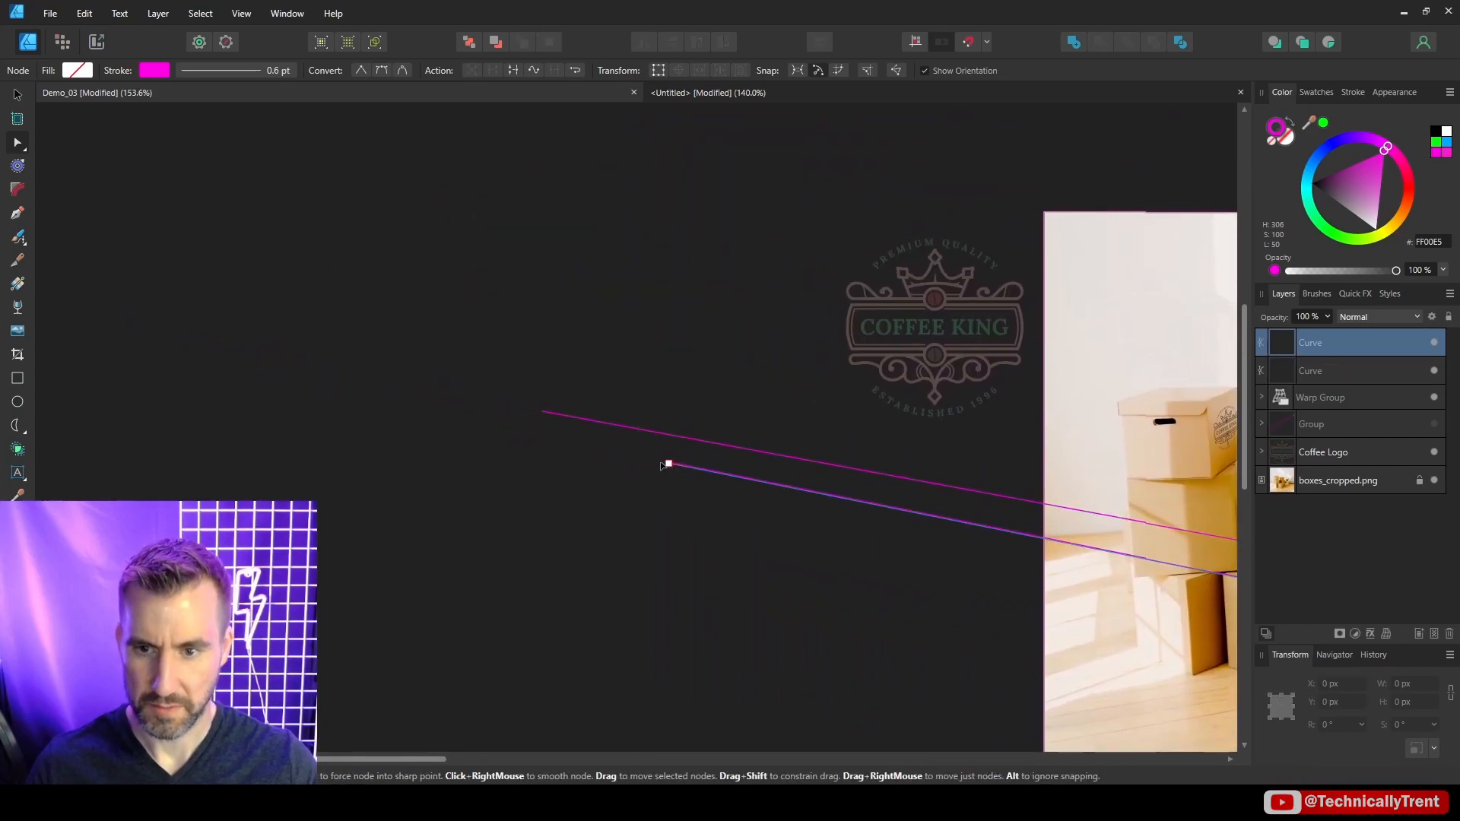
drag(668, 461, 353, 399)
click(541, 411)
drag(542, 412, 175, 345)
Stretch the left ends of the two guide lines until the lines cross far to the left of the photo.
scroll(388, 414, down, 4)
scroll(431, 348, left, 2)
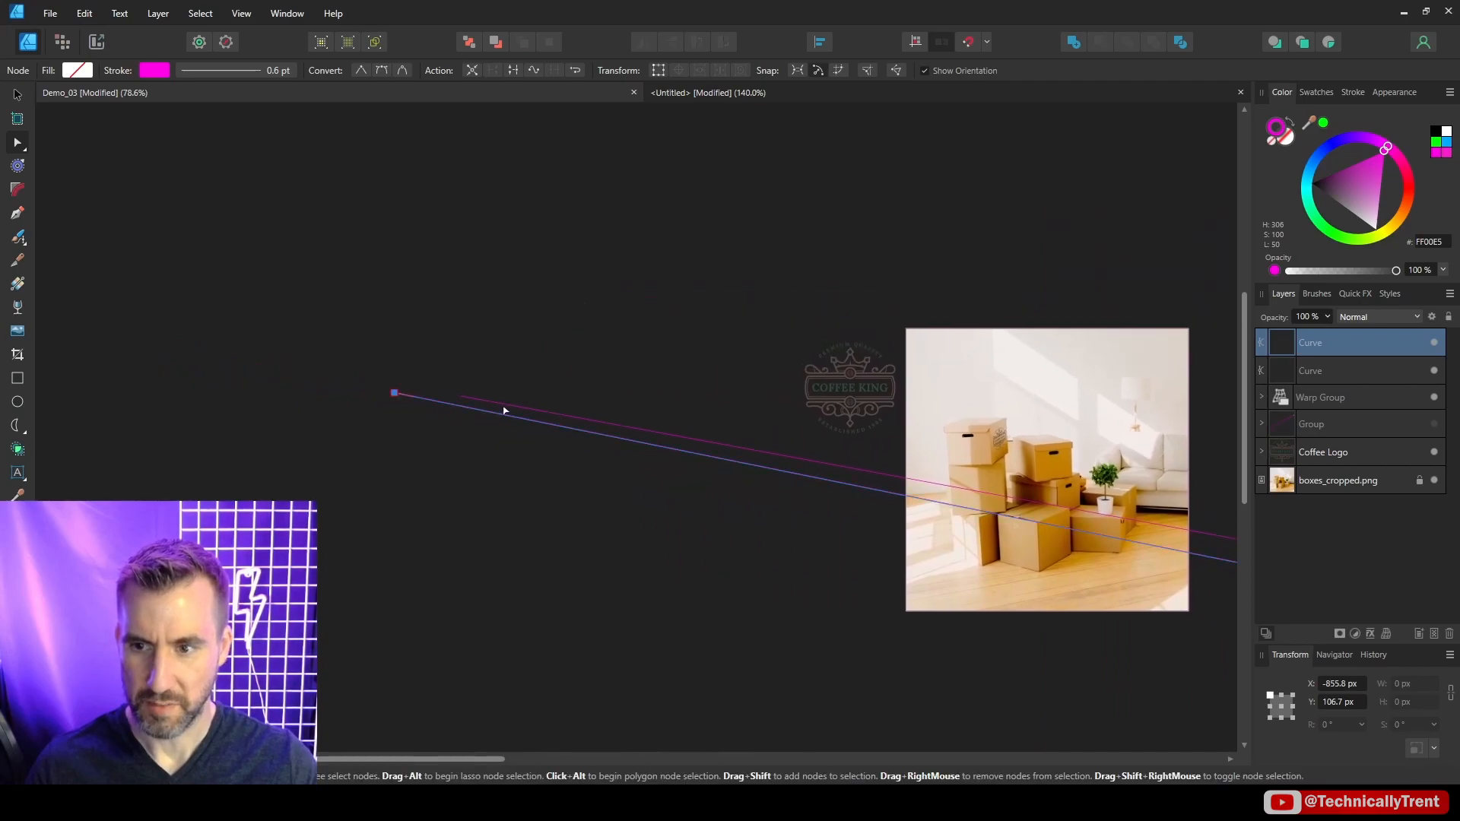
drag(504, 411, 218, 353)
click(410, 397)
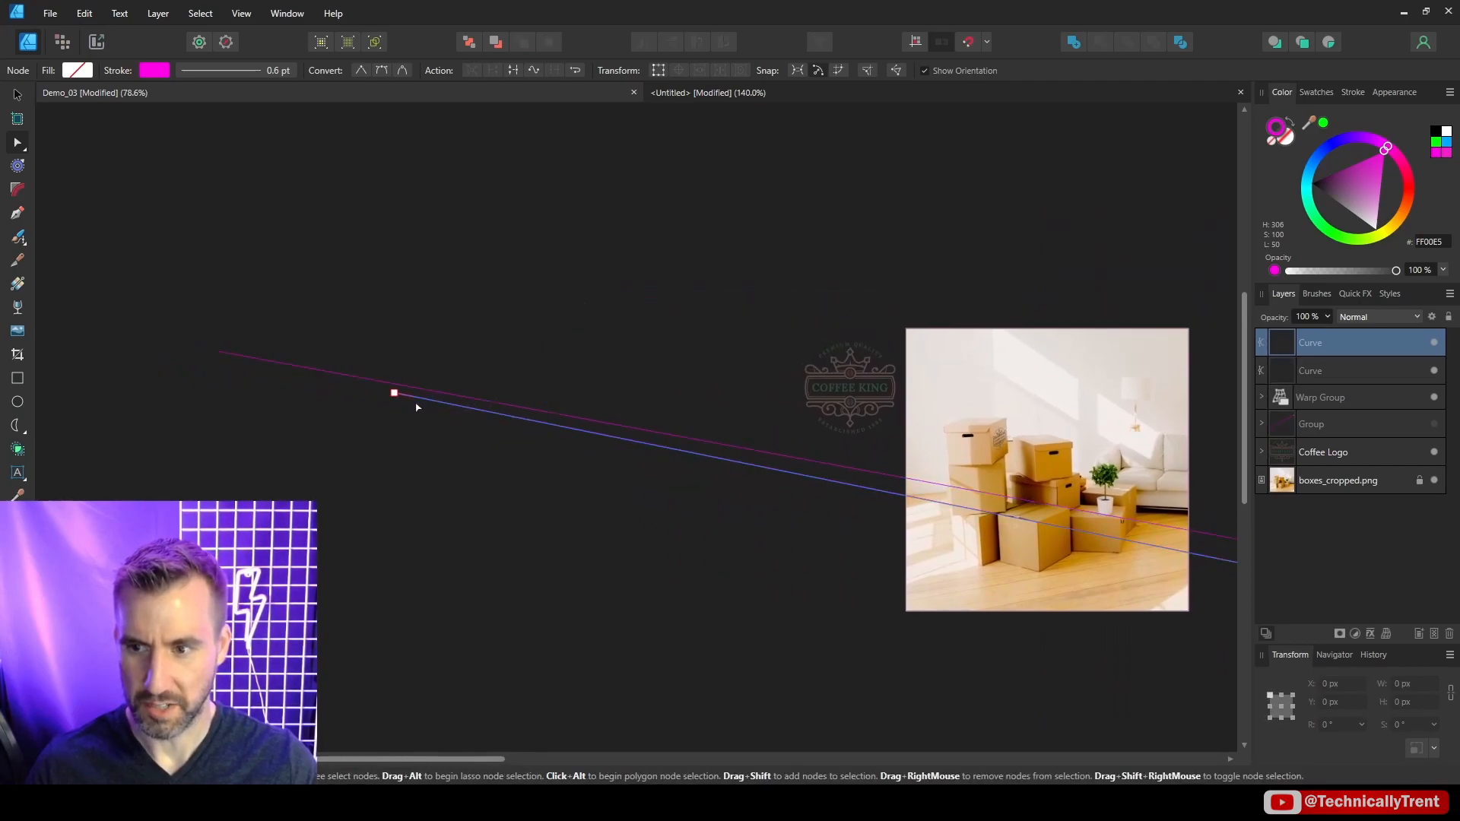
drag(394, 392, 47, 323)
drag(437, 336, 996, 550)
click(841, 582)
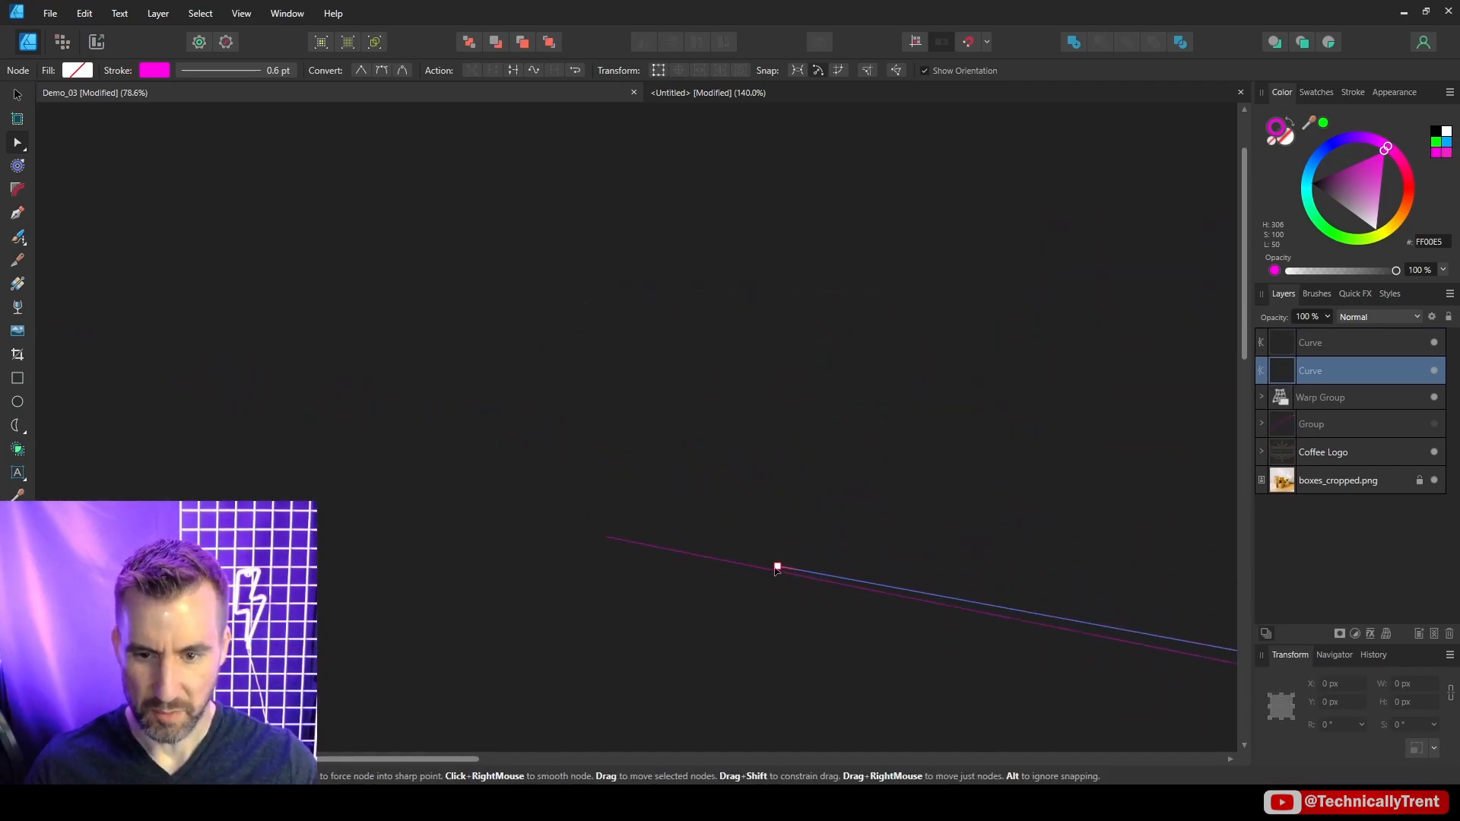
drag(776, 567, 542, 514)
click(869, 590)
click(536, 522)
Mark the crossing of the two guide lines left of the photo with a small magenta circle as the vanishing point.
scroll(737, 567, down, 5)
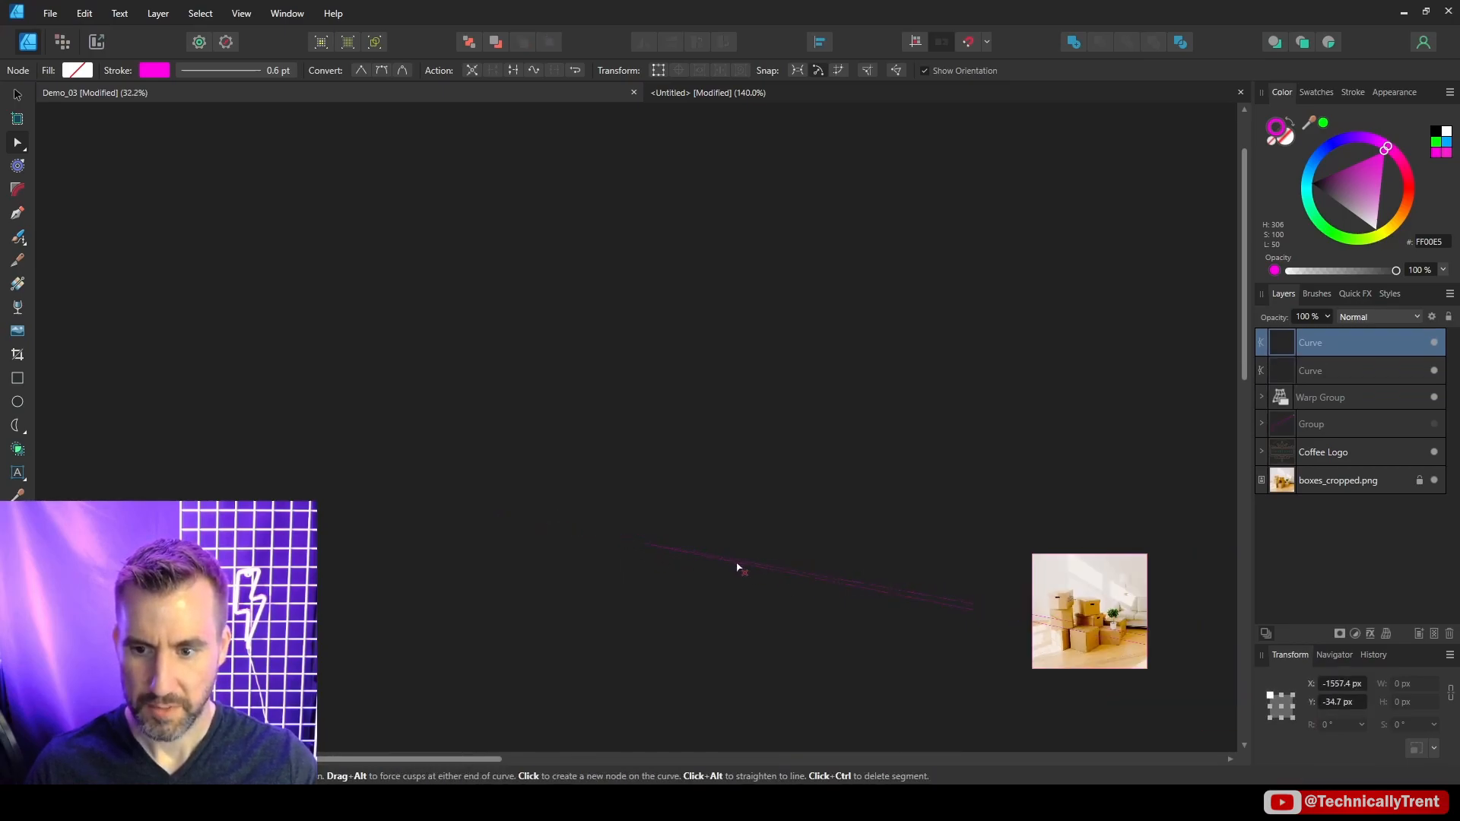
scroll(715, 569, up, 8)
drag(472, 359, 327, 310)
drag(369, 335, 304, 325)
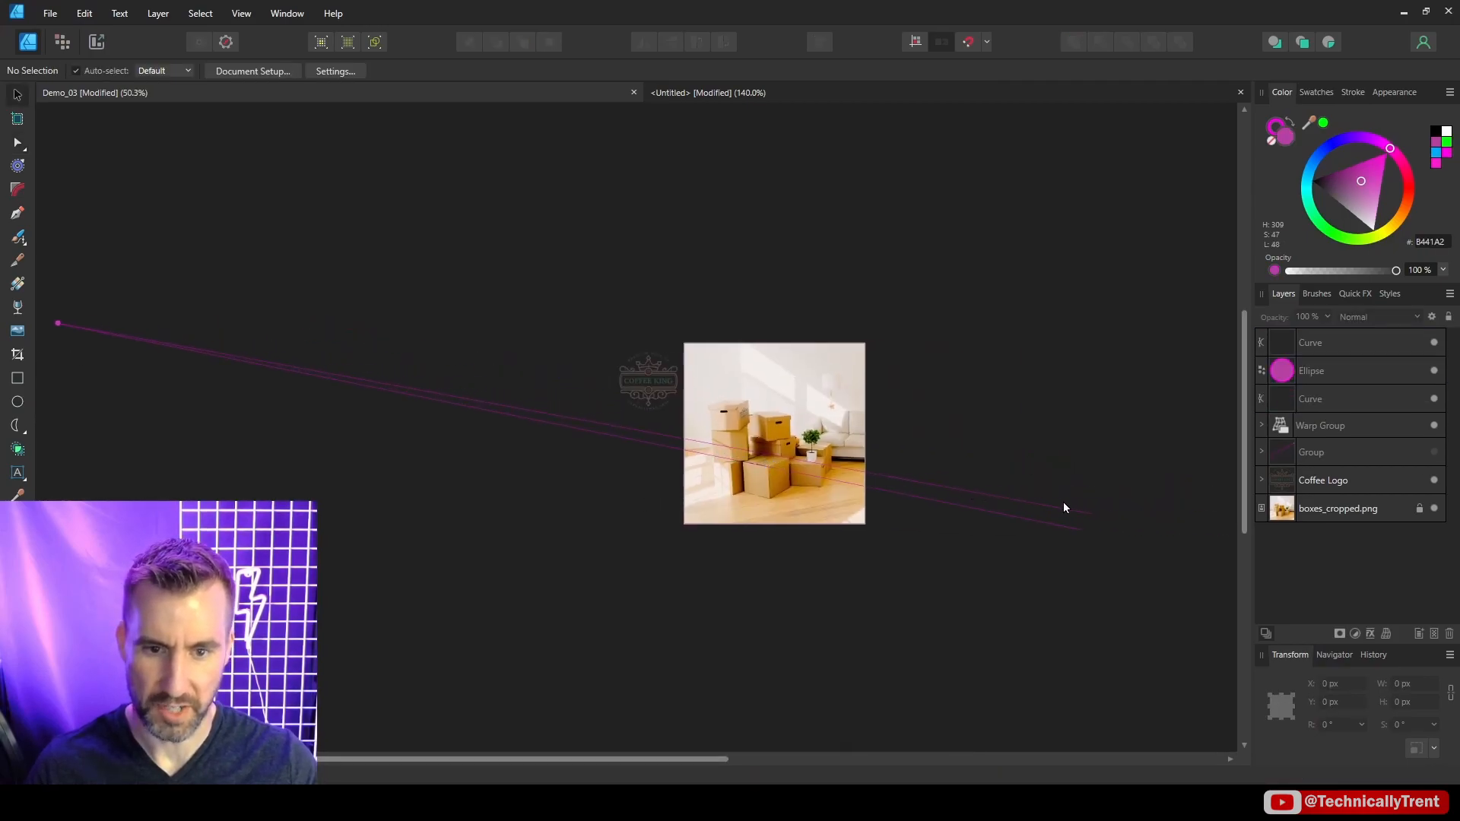
Draw two separate Pen lines along the left and right side edges of the lower front box's top face.
scroll(974, 499, up, 5)
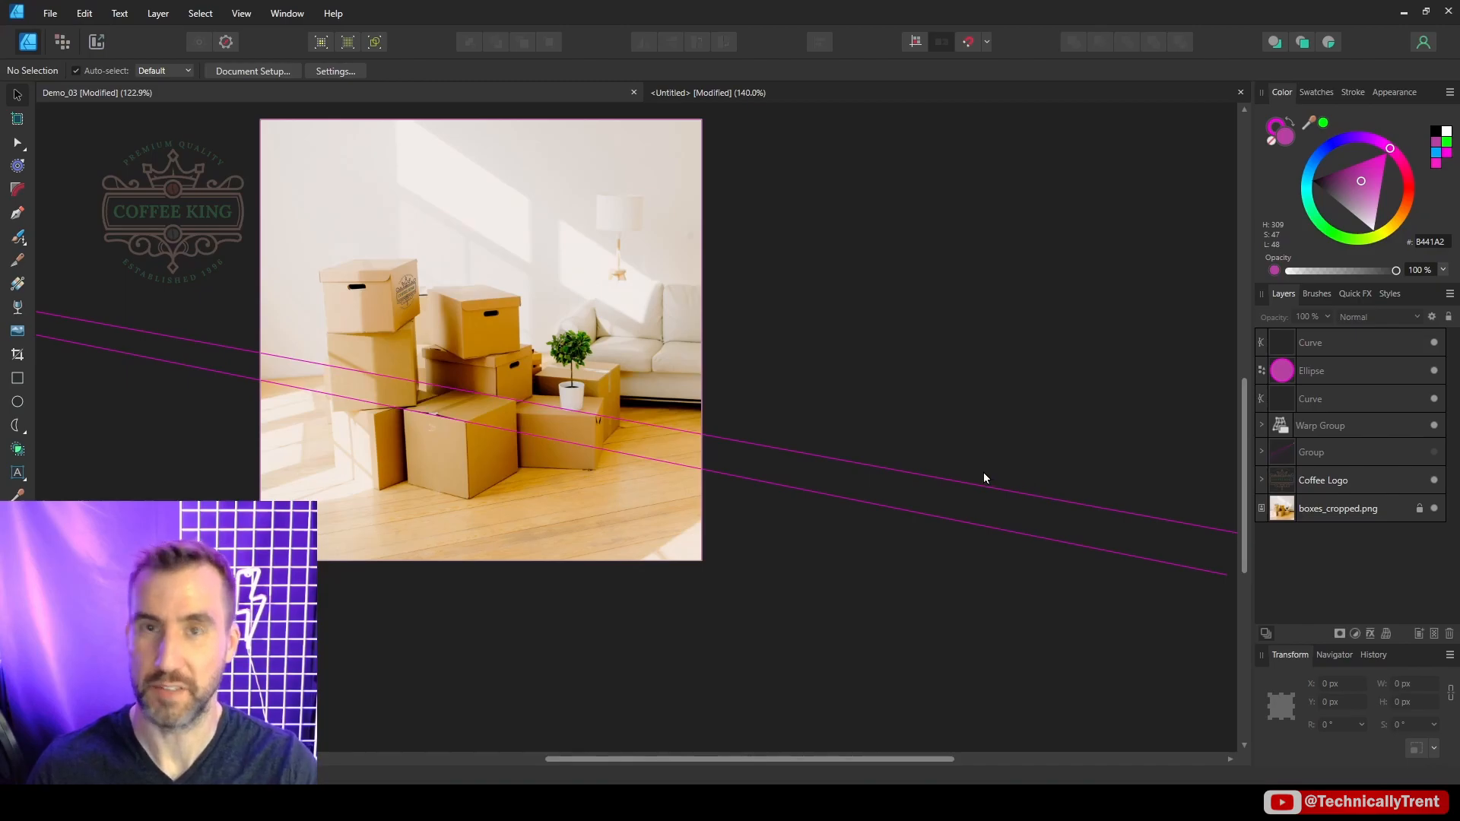
drag(297, 285, 822, 407)
drag(622, 339, 1007, 381)
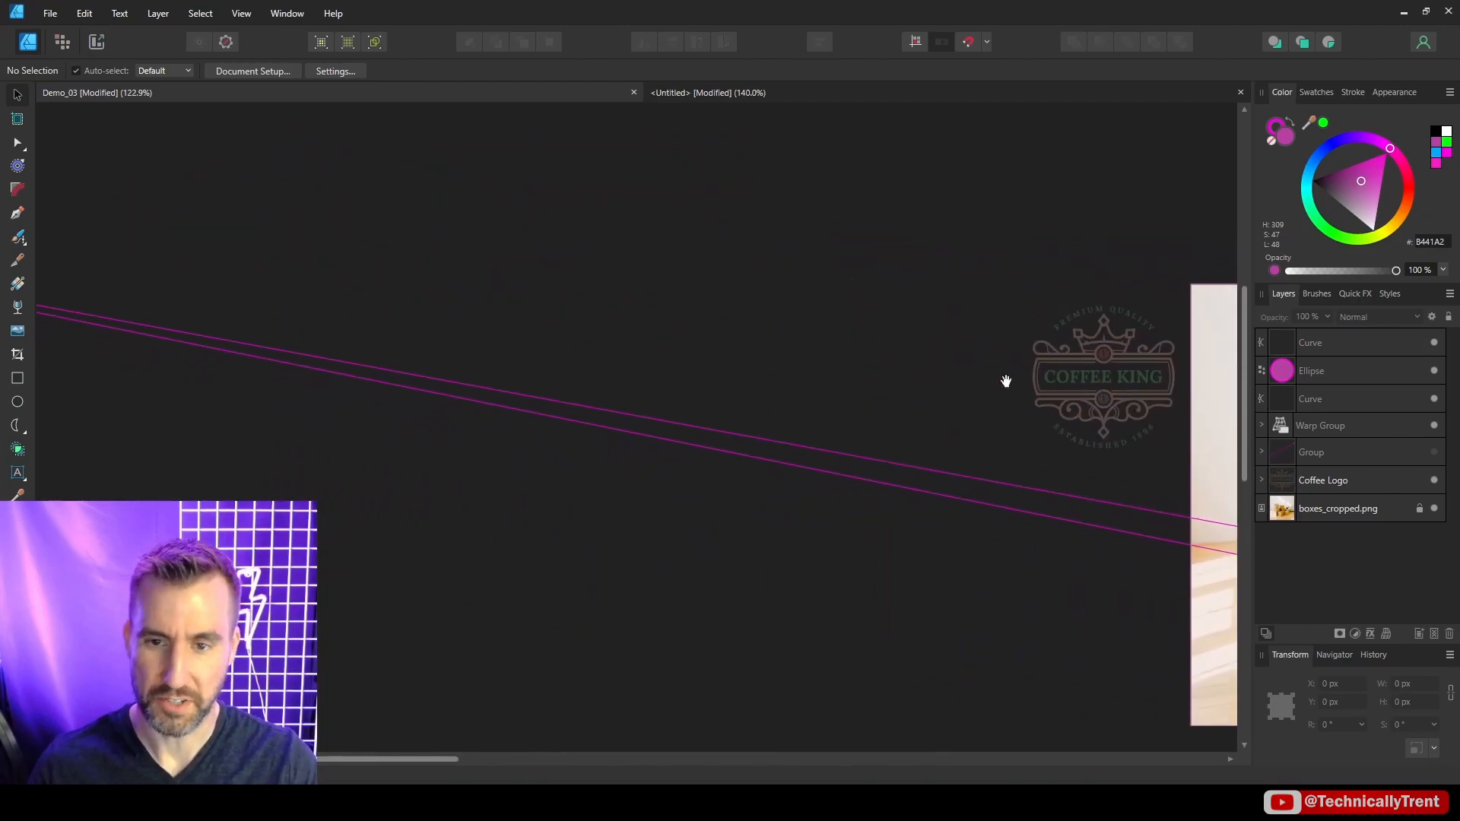
drag(511, 306, 1009, 403)
drag(592, 351, 903, 400)
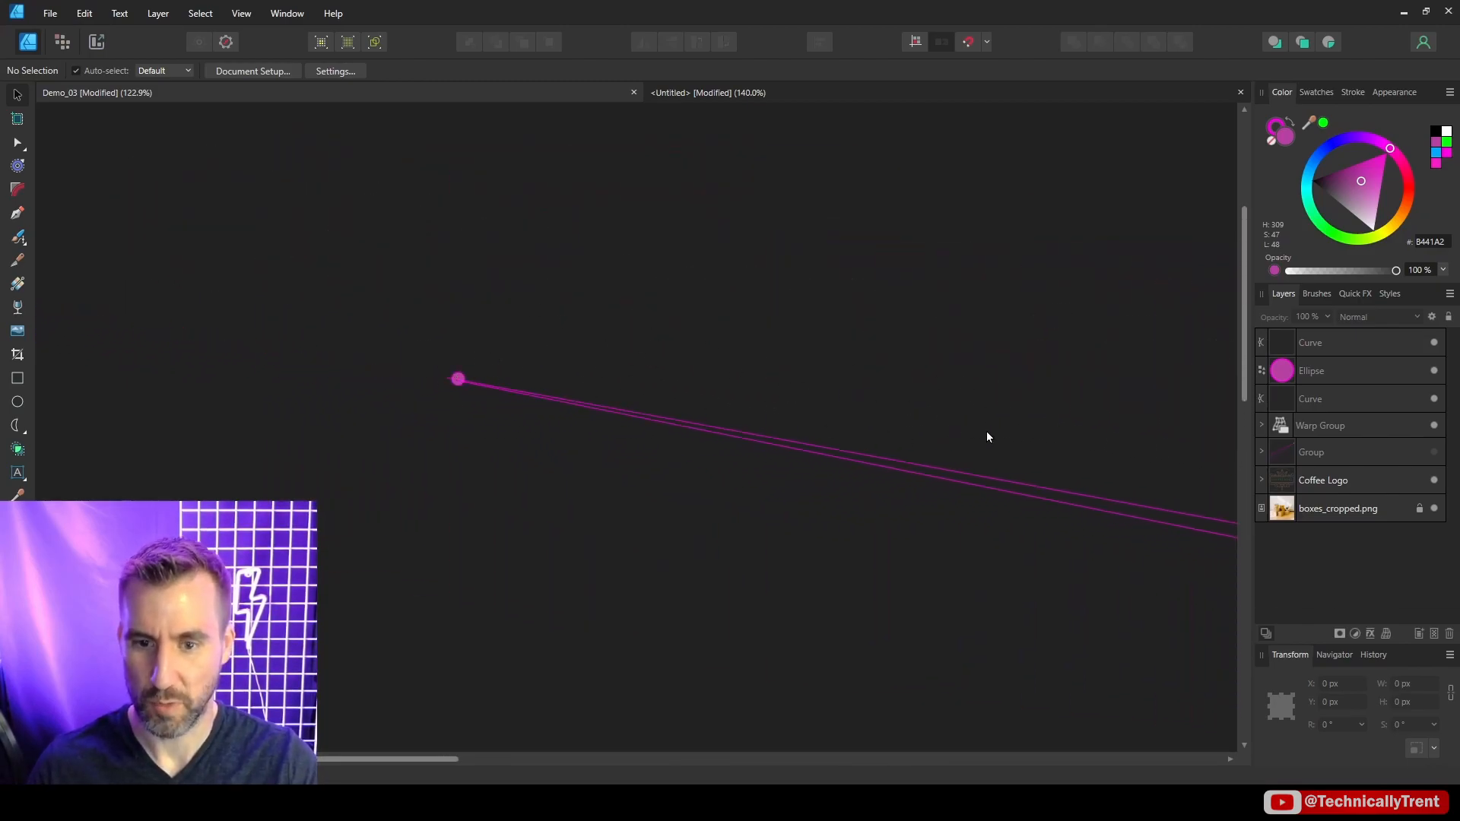
drag(987, 432, 470, 289)
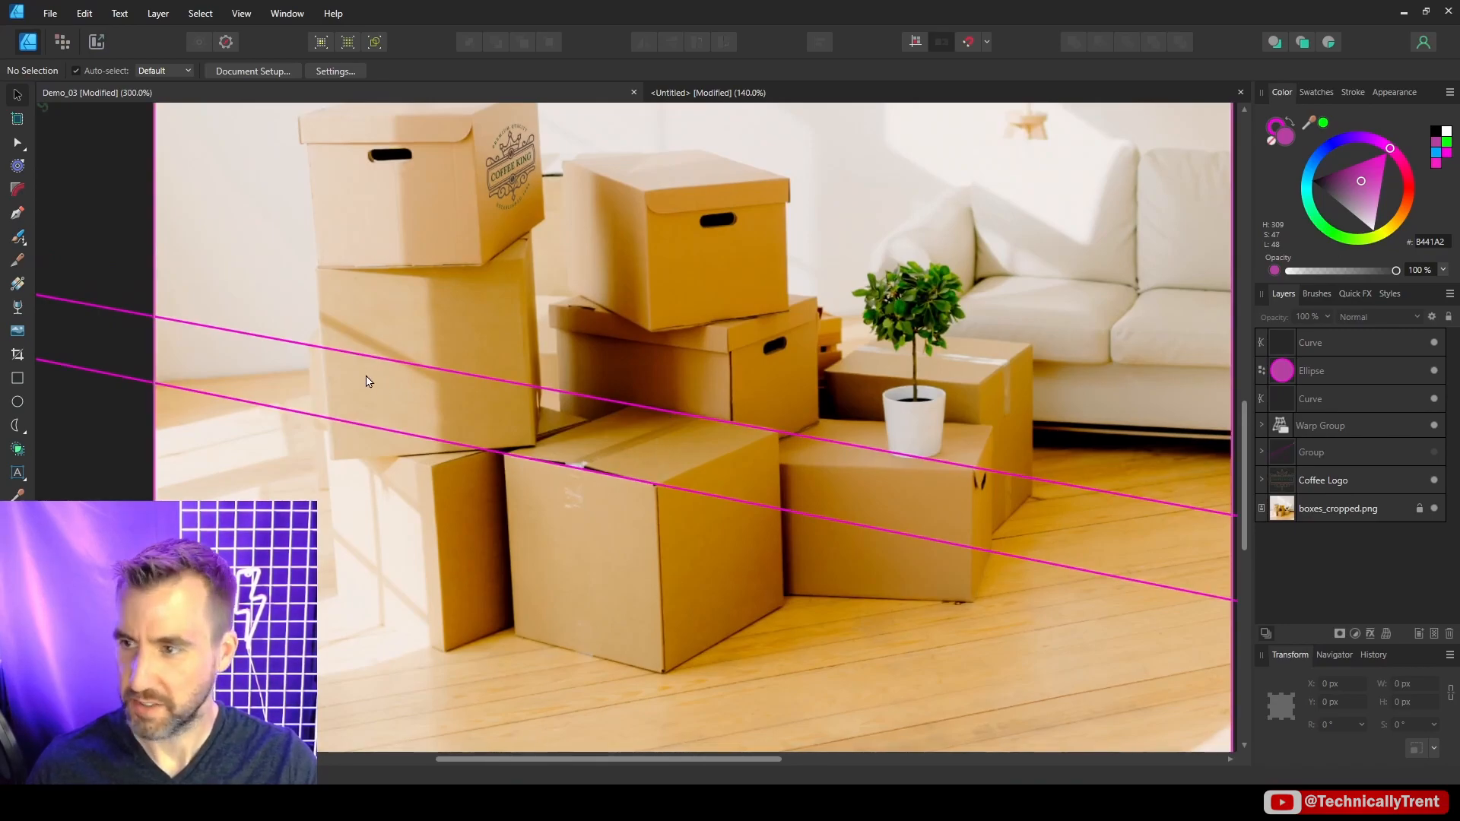
click(17, 214)
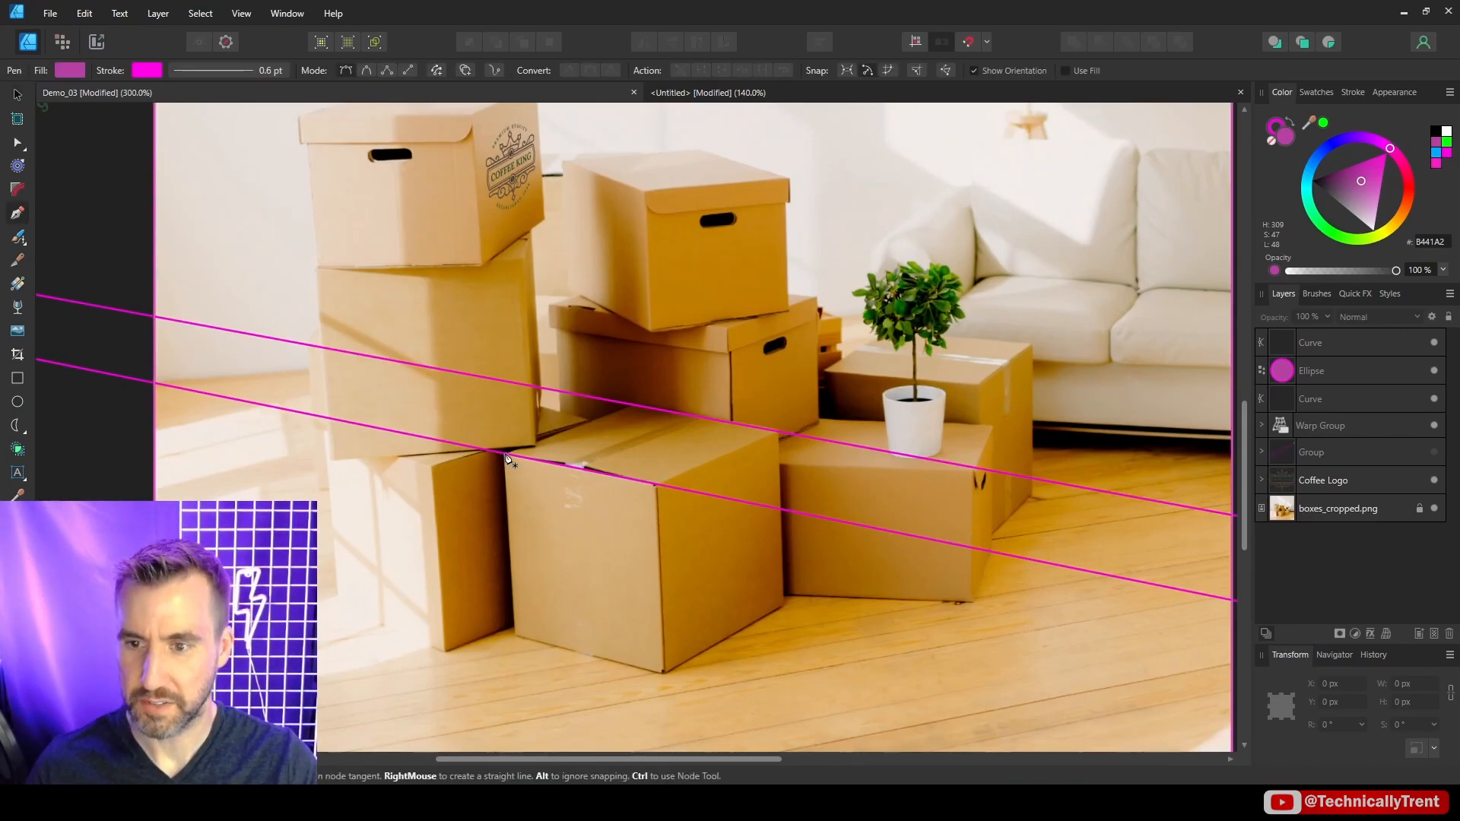
click(505, 454)
click(638, 404)
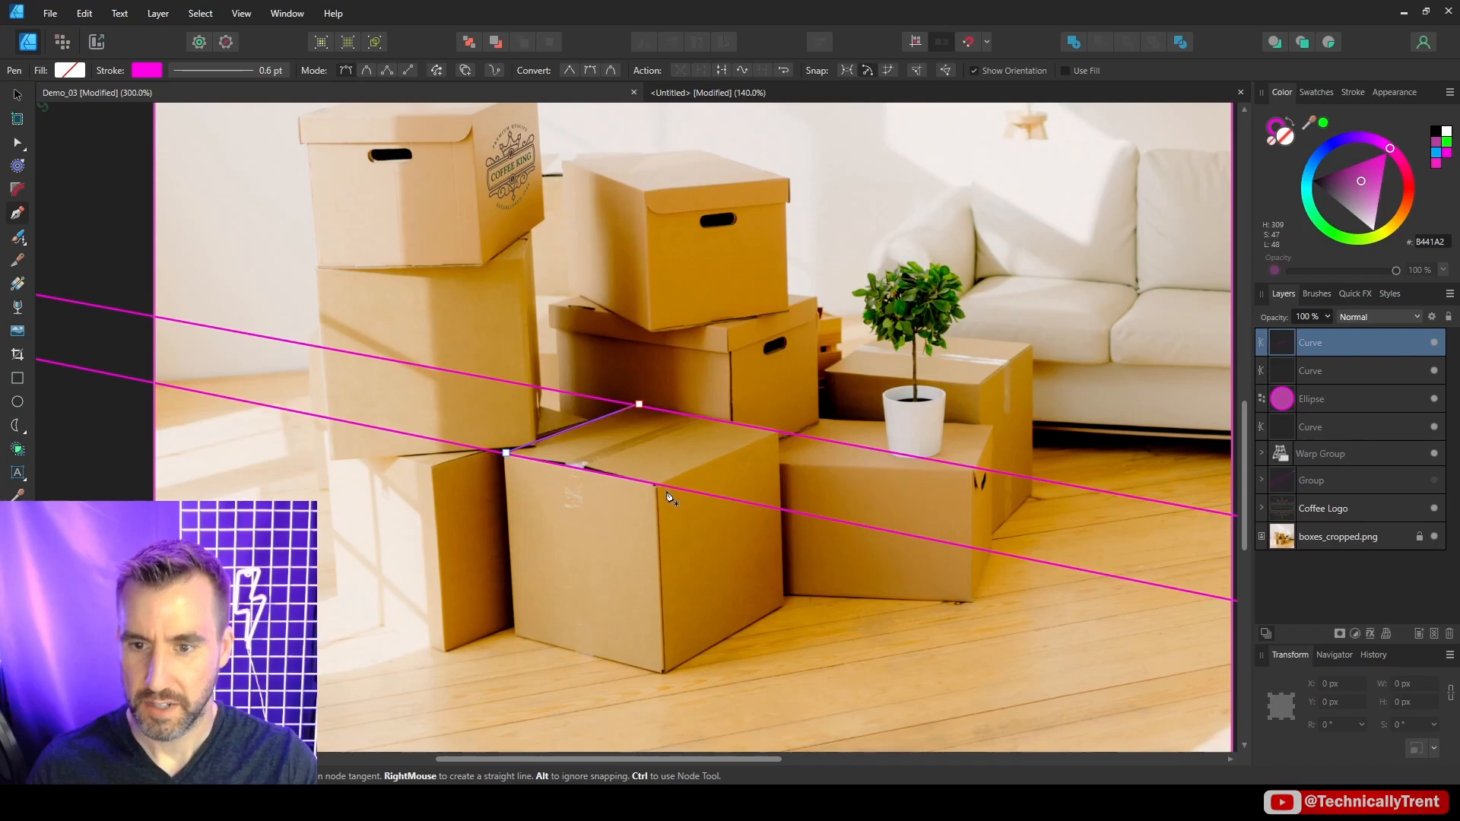
key(Escape)
click(657, 484)
click(775, 432)
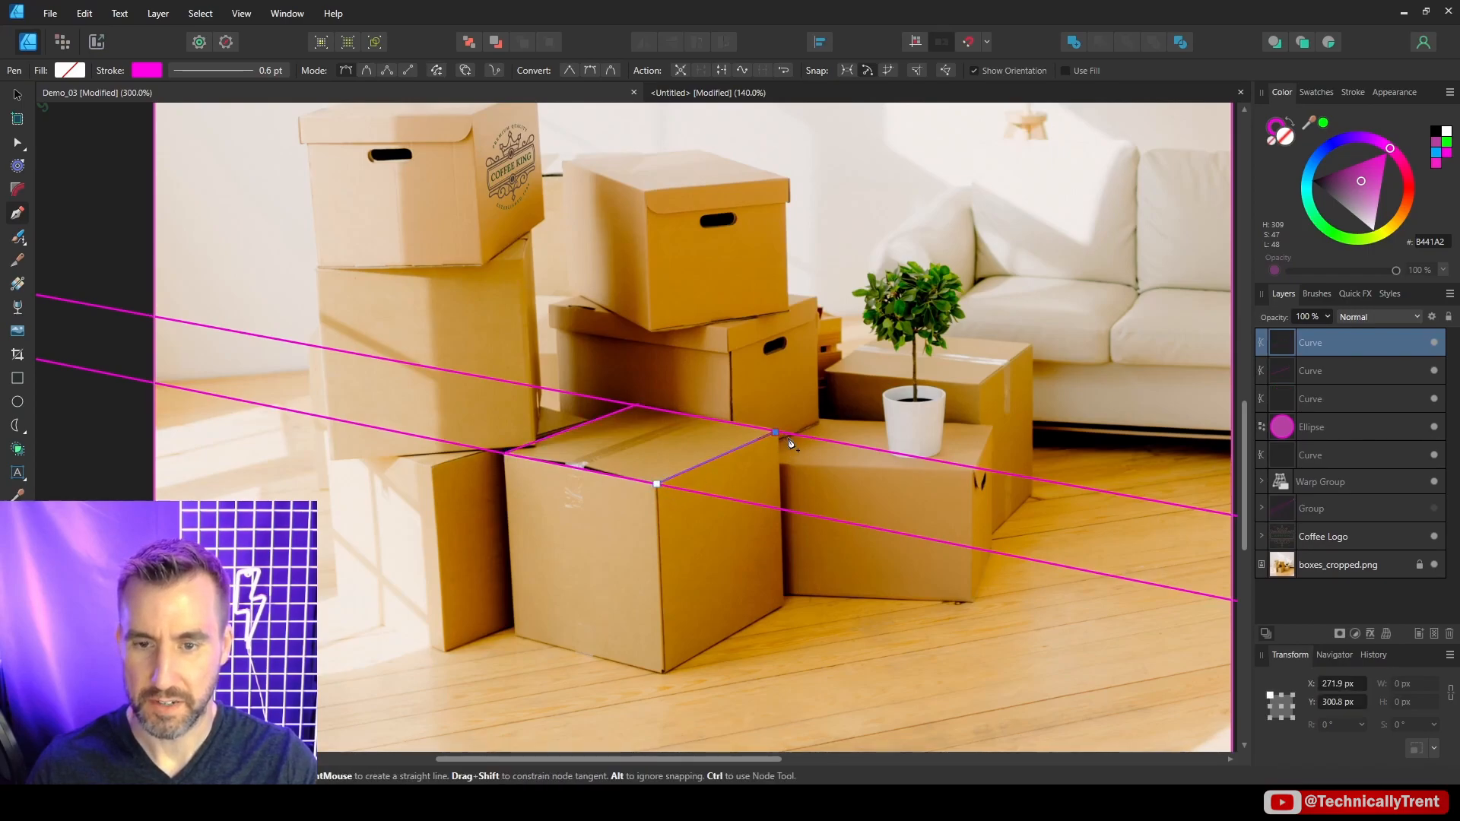
Extend the far ends of both side-edge lines up and past the photo's right side until they cross.
scroll(790, 443, down, 5)
click(27, 146)
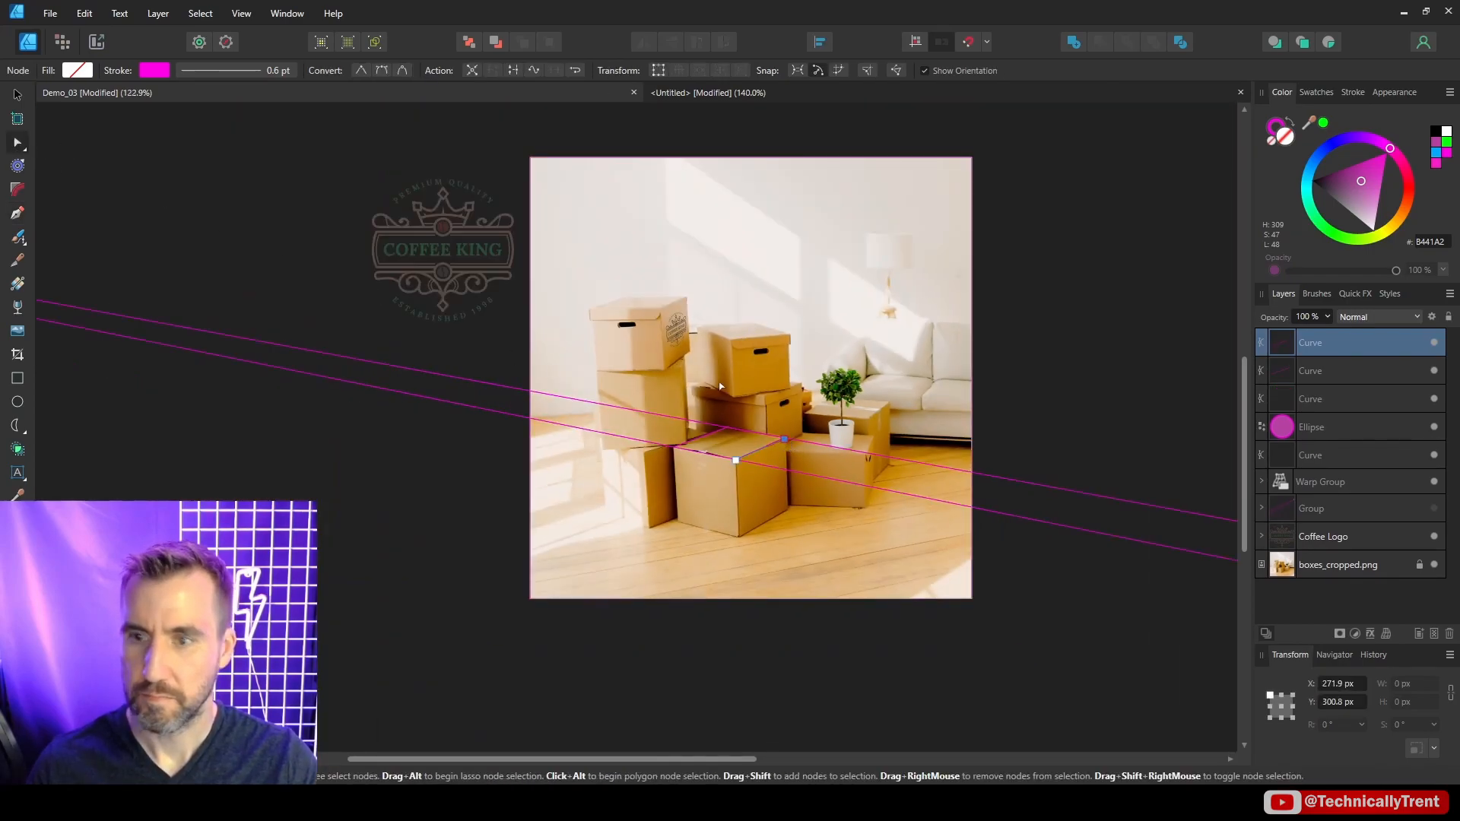
drag(782, 436, 1276, 222)
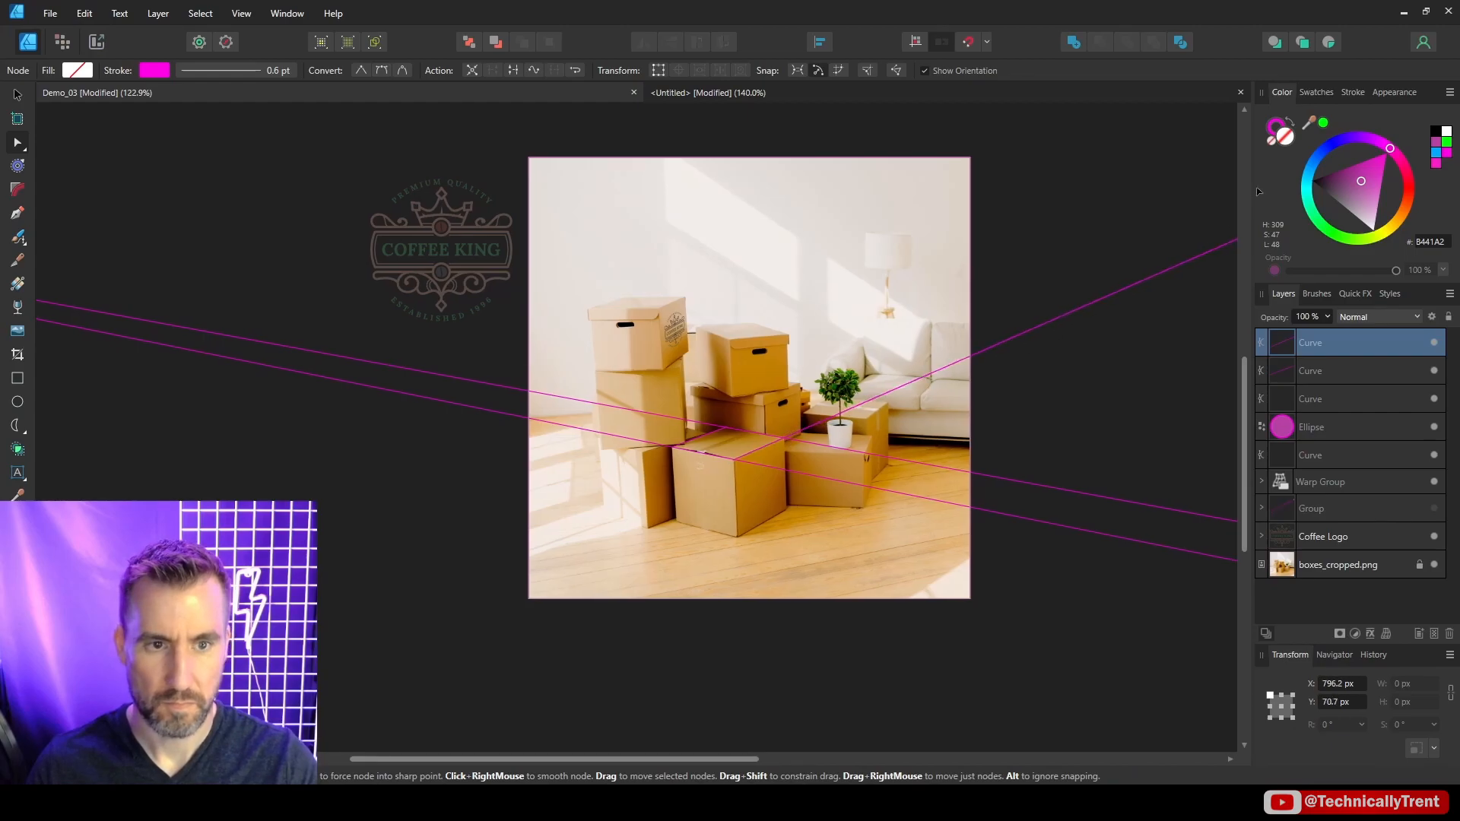
click(688, 444)
drag(698, 439, 1042, 310)
Draw a small magenta circle over the crossing of the side-edge lines to mark the right vanishing point.
drag(1059, 258, 746, 353)
scroll(804, 422, up, 5)
click(798, 411)
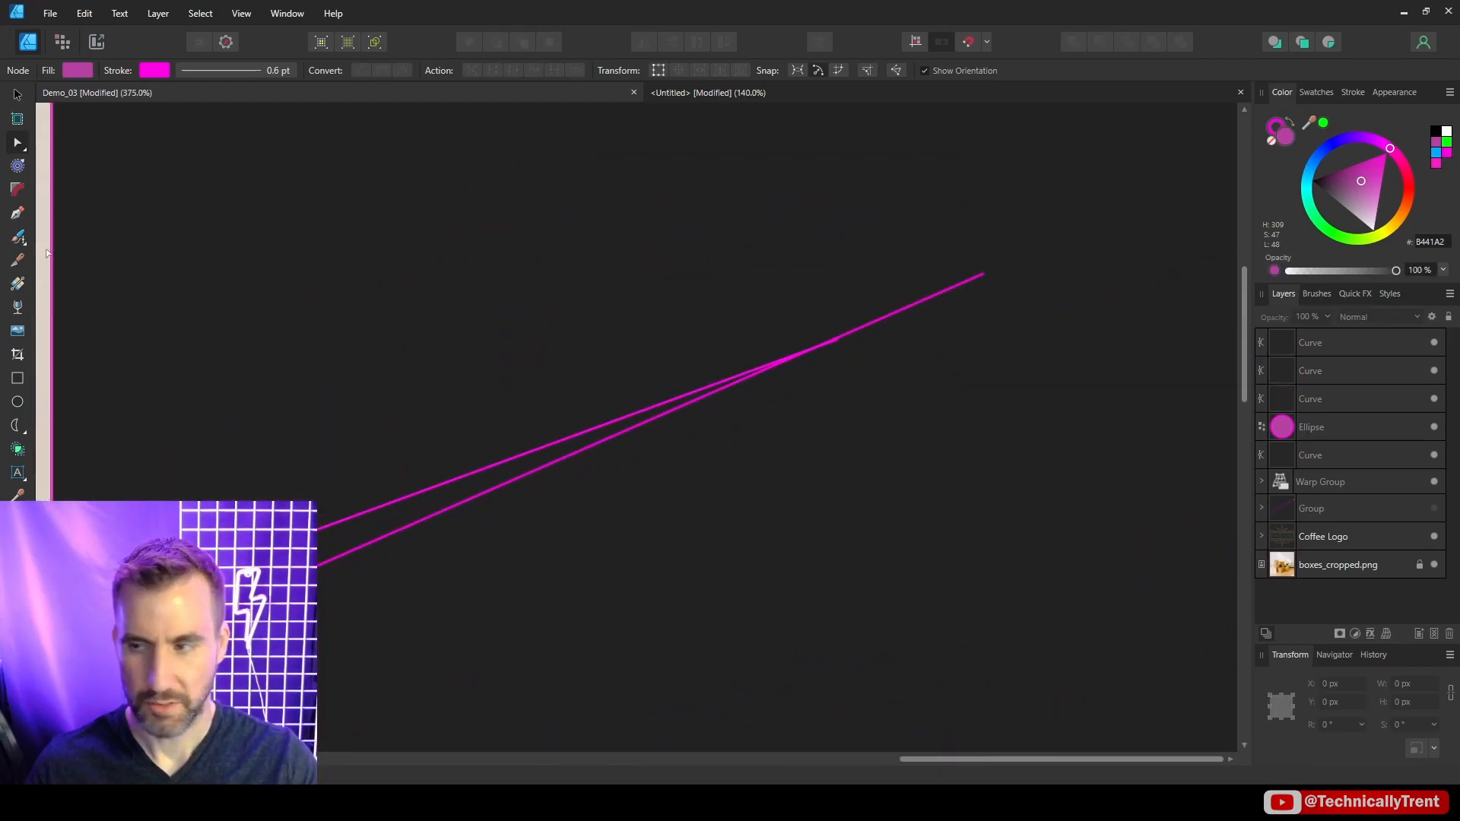
click(17, 401)
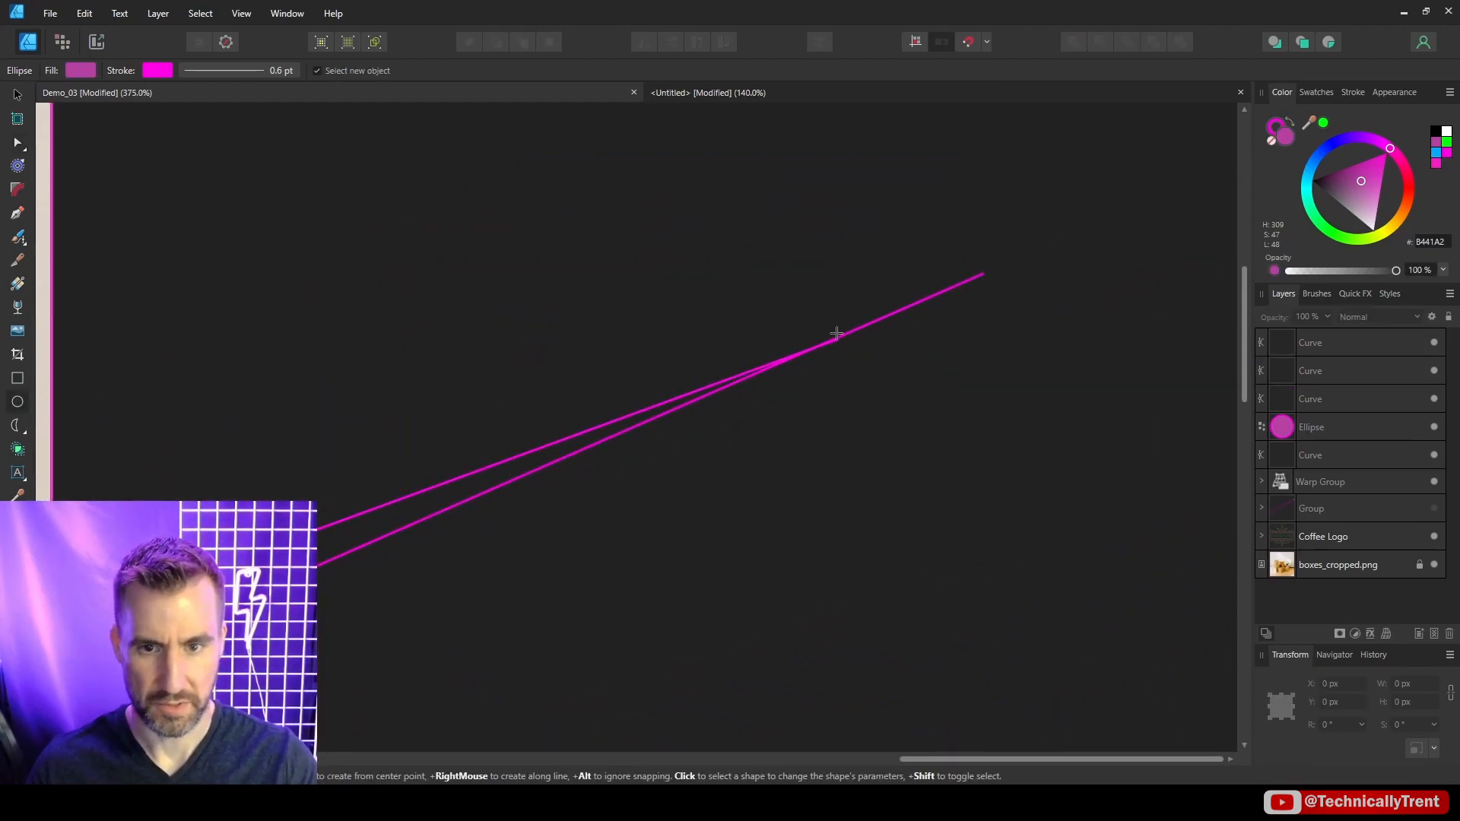
drag(820, 329, 842, 347)
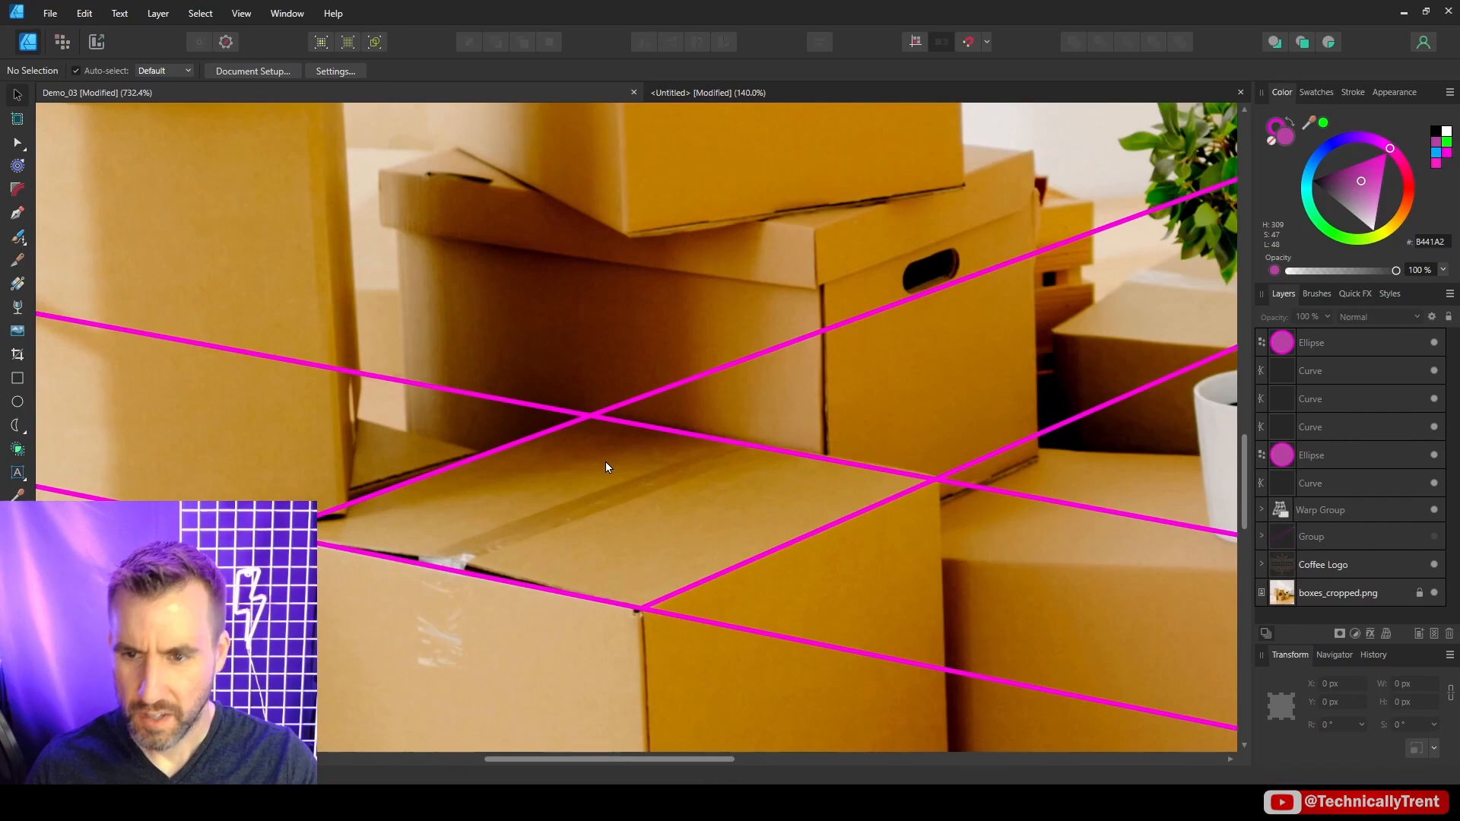
Draw a Pen line across the box's top face just inside its left side edge, starting on the front-edge guide line.
scroll(607, 463, down, 4)
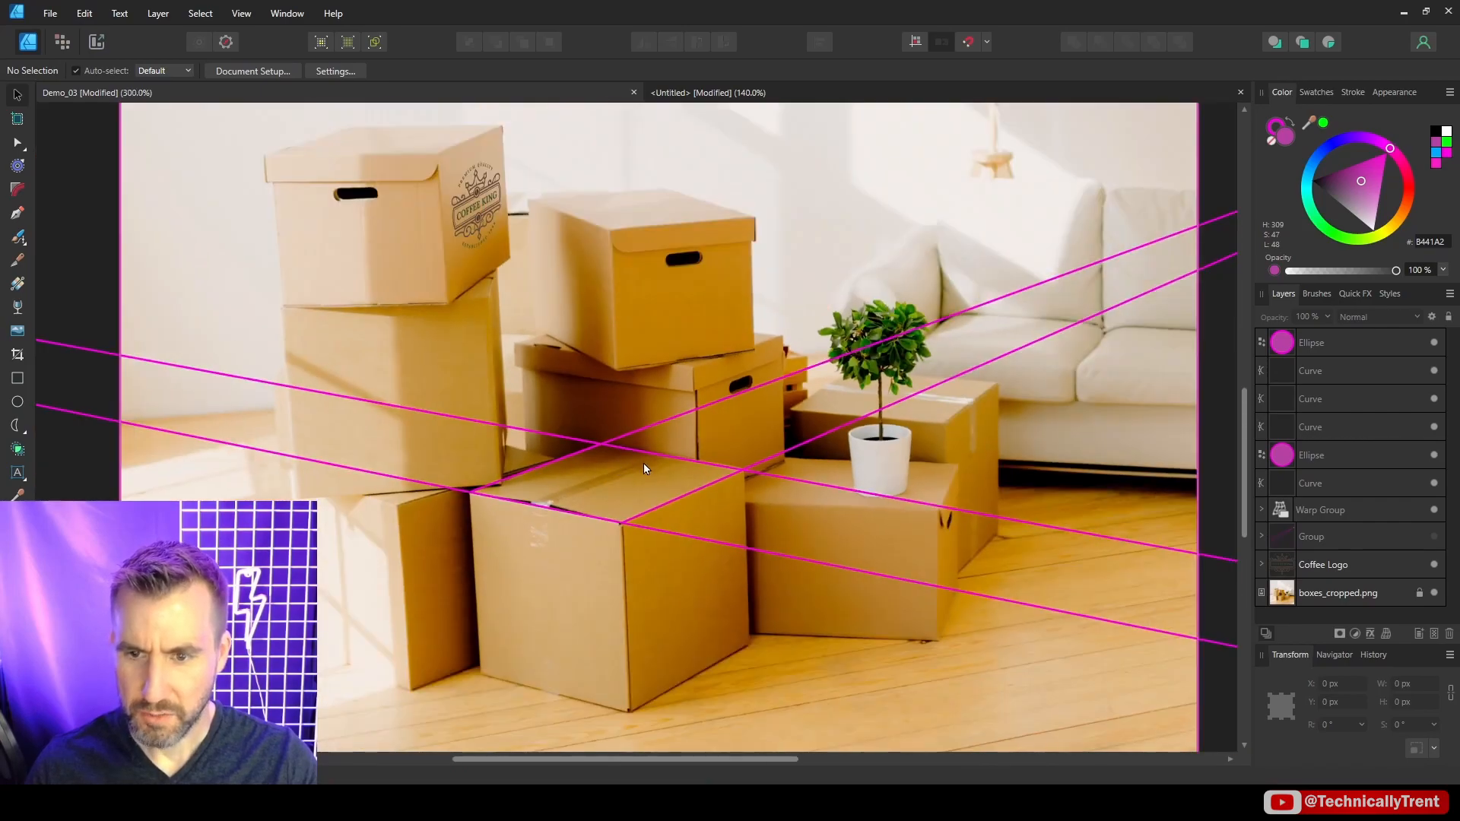
scroll(643, 469, down, 3)
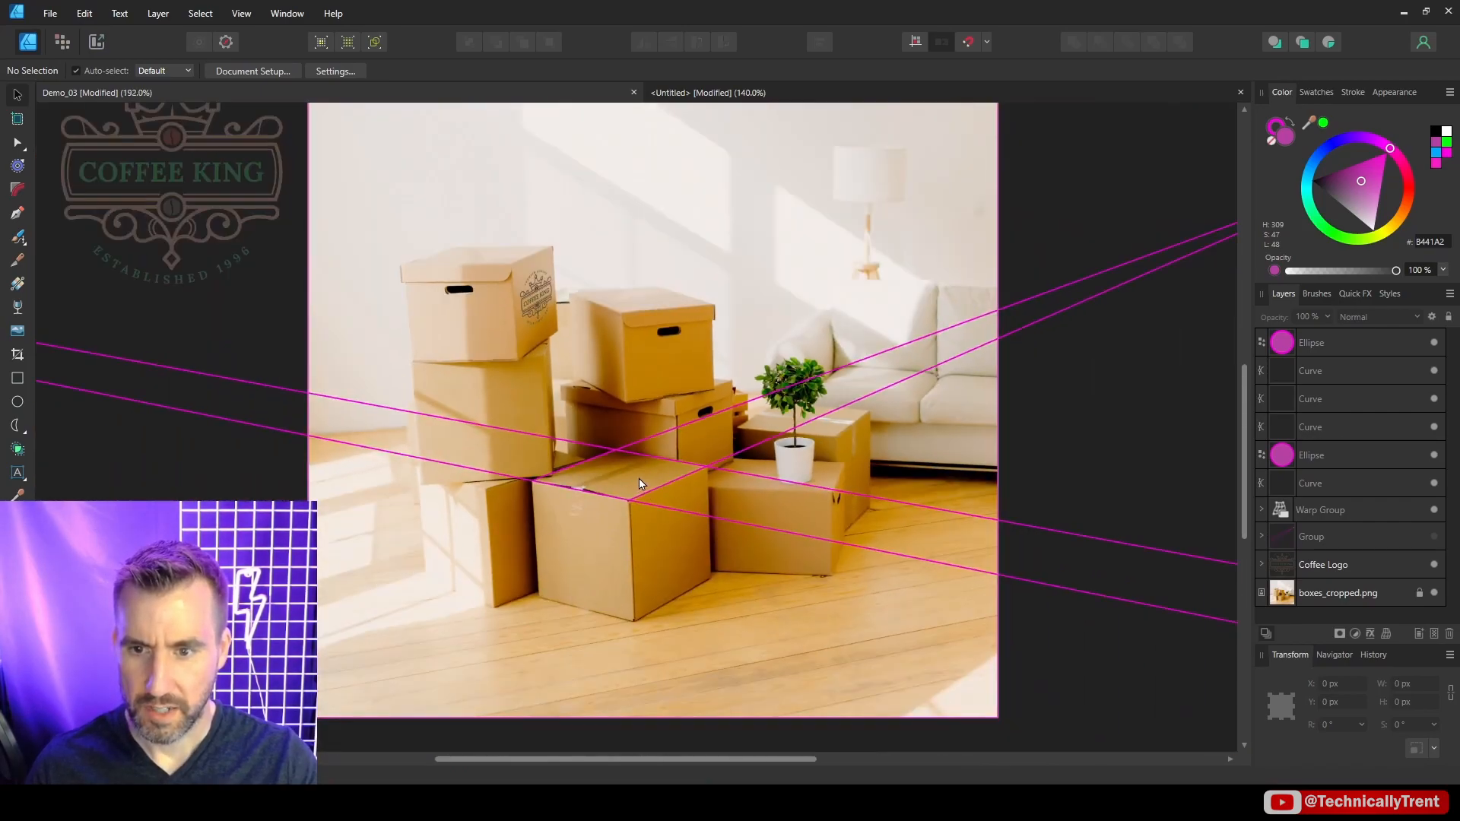
scroll(639, 483, up, 3)
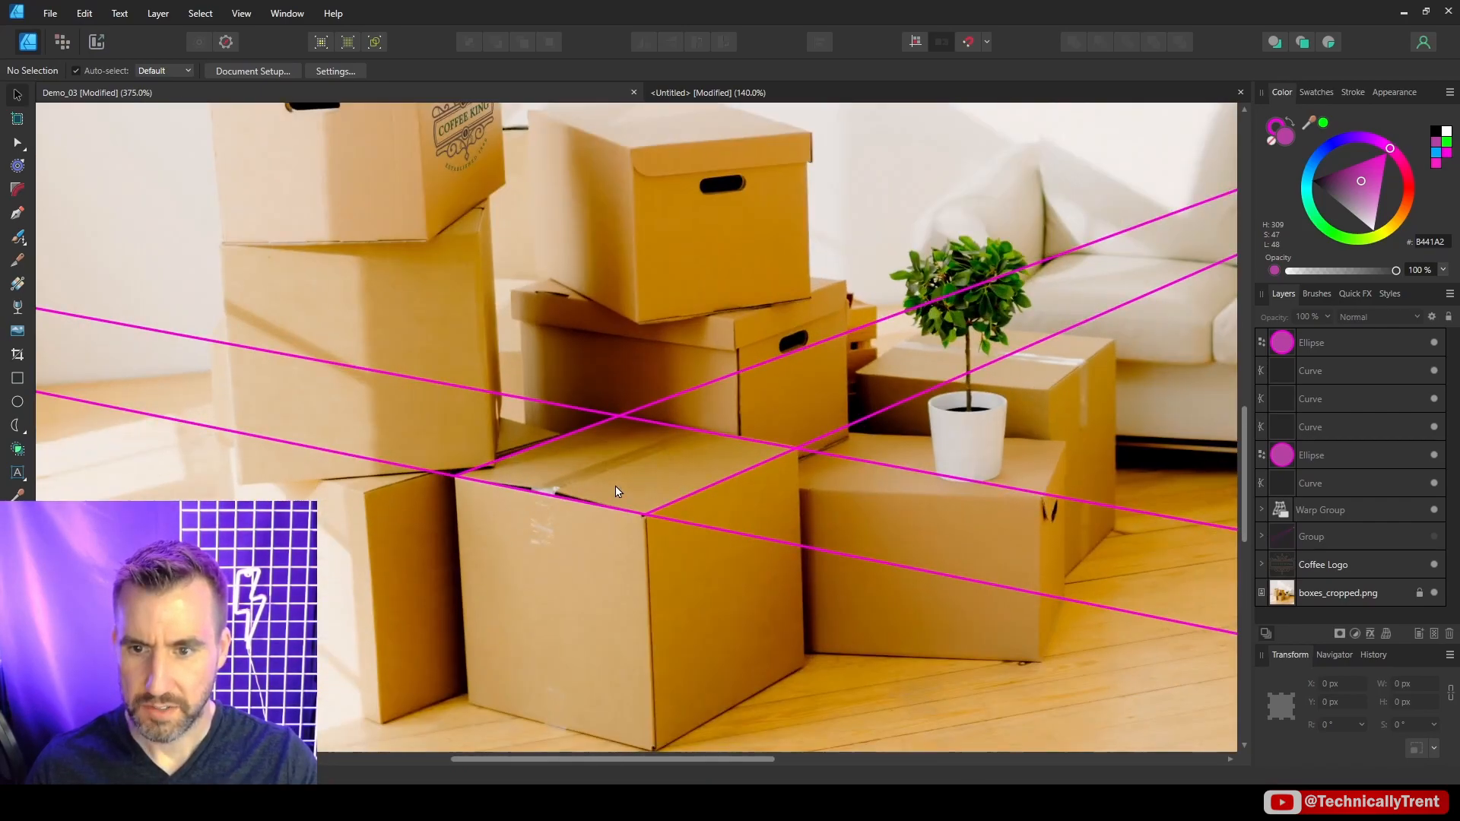
click(22, 218)
click(493, 482)
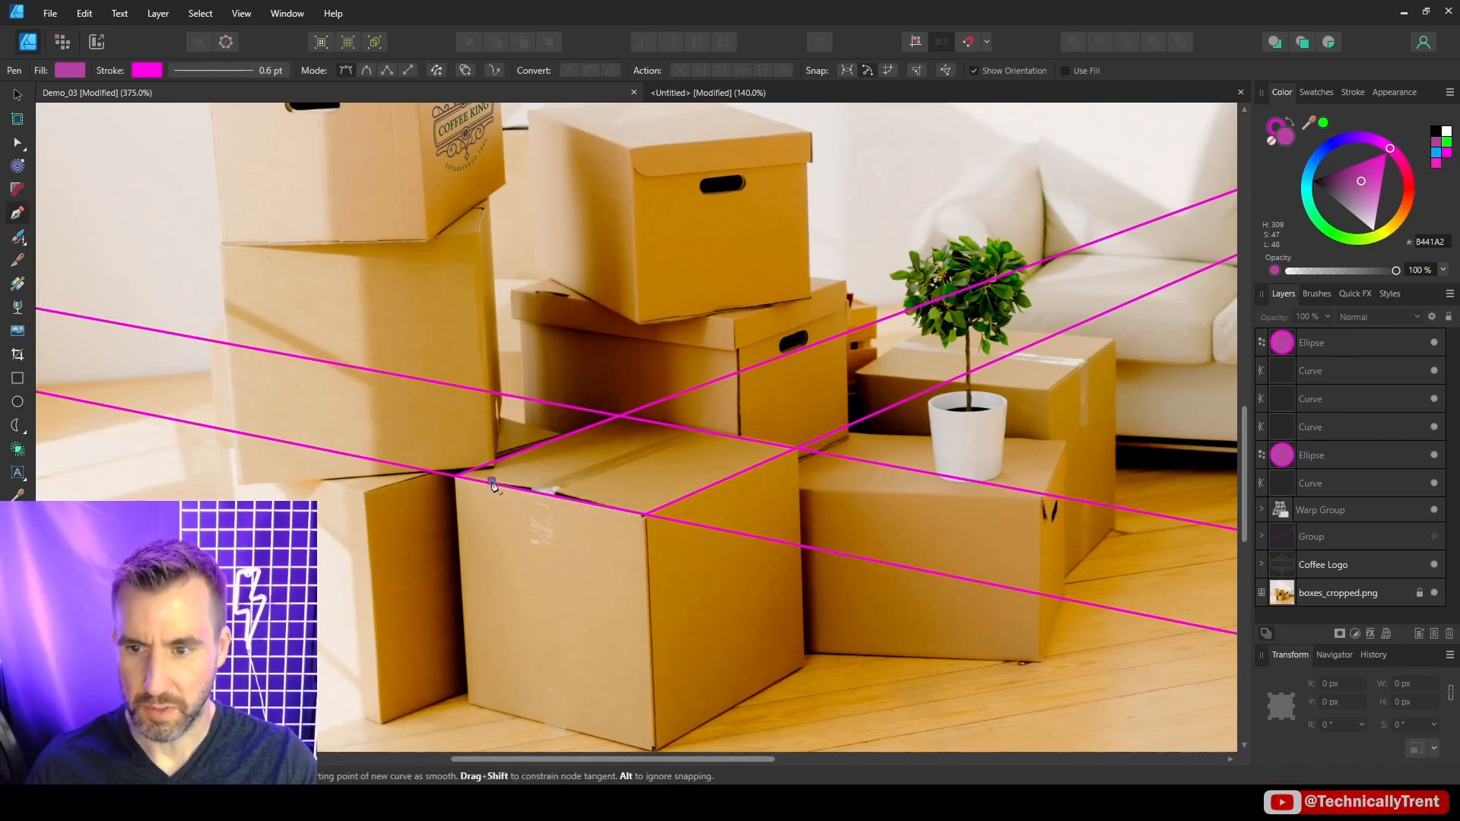
click(649, 423)
key(a)
scroll(677, 373, down, 2)
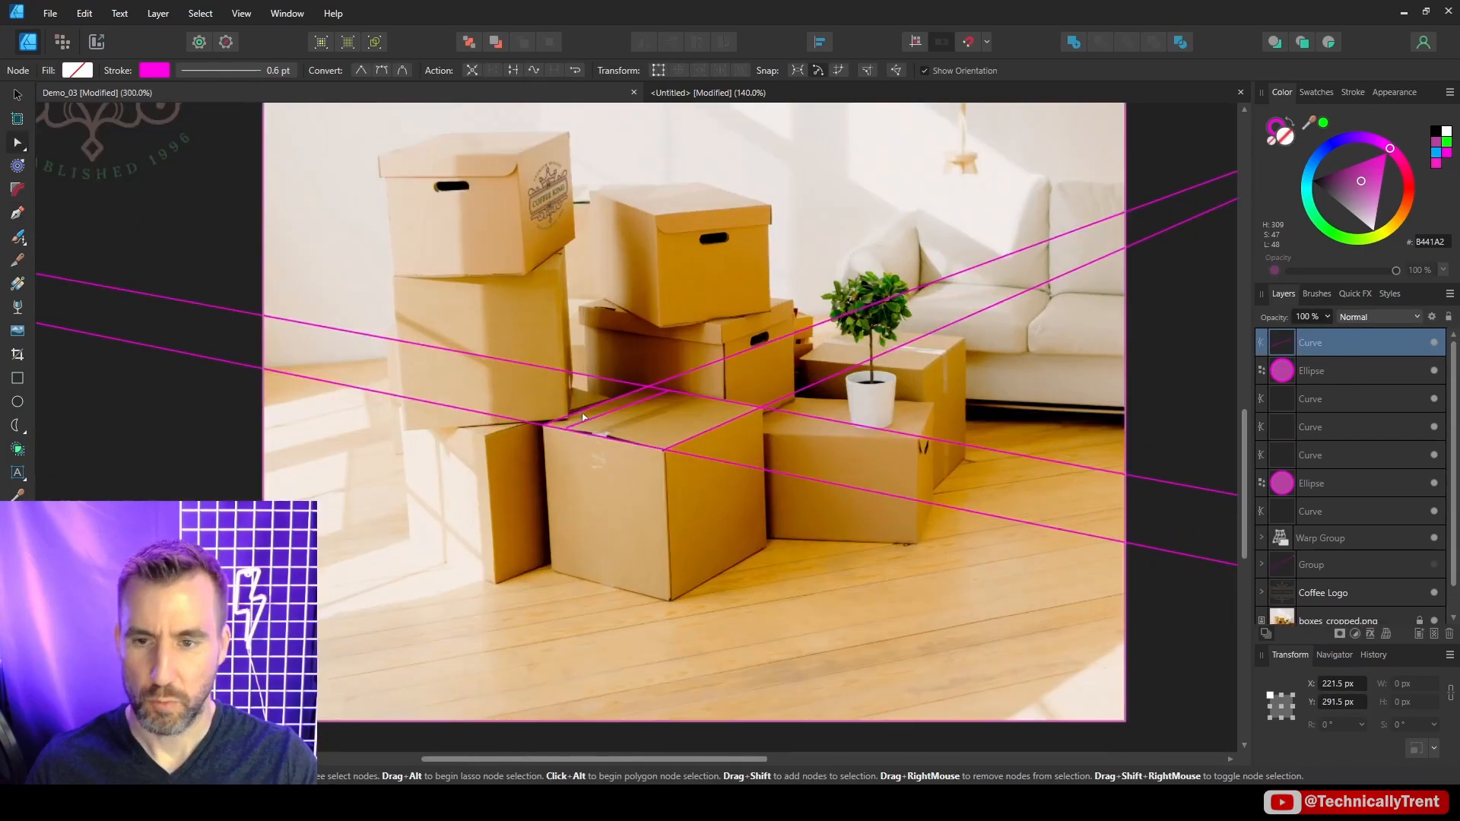
scroll(575, 433, up, 3)
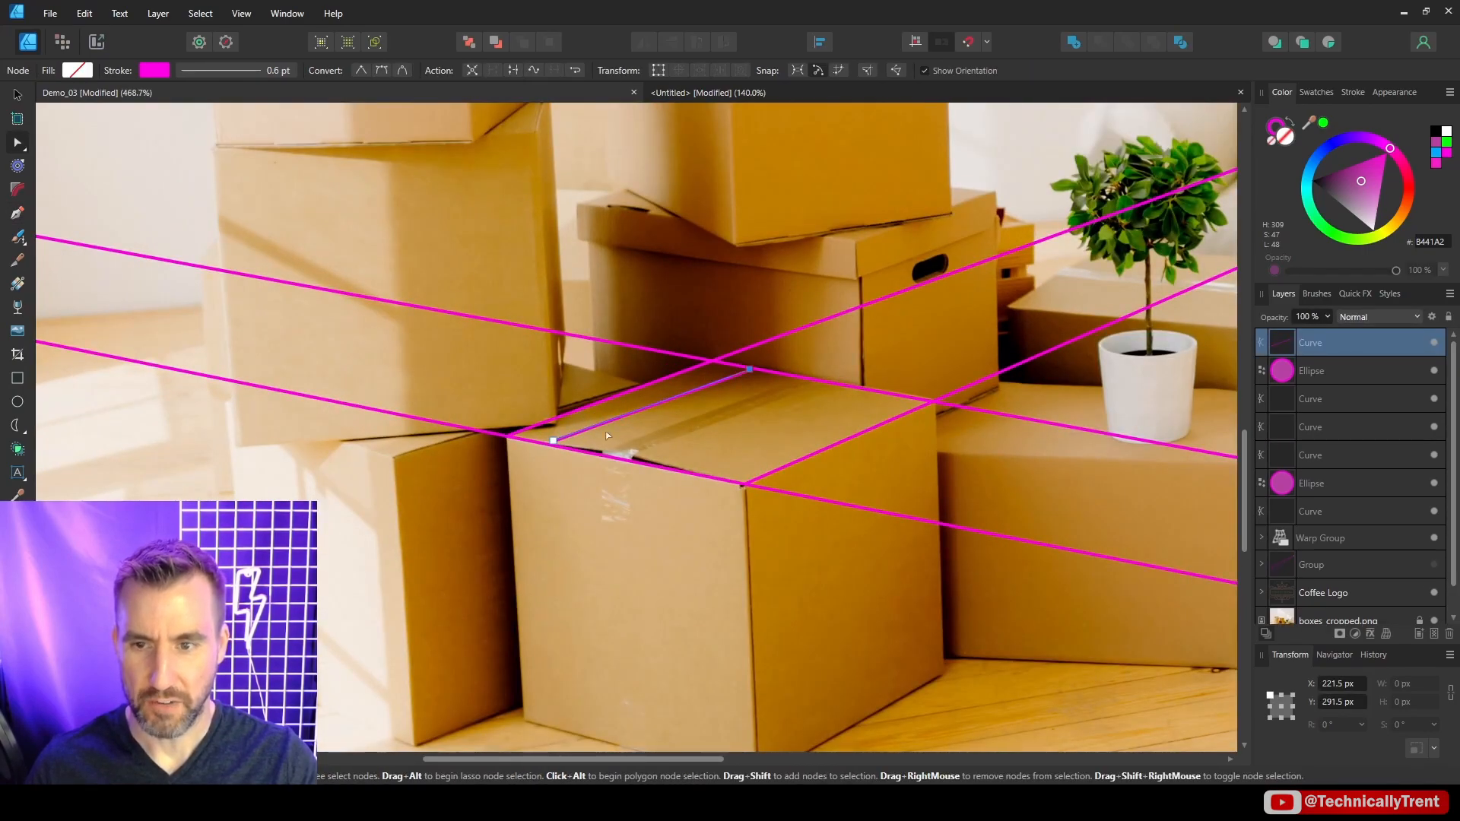
click(552, 447)
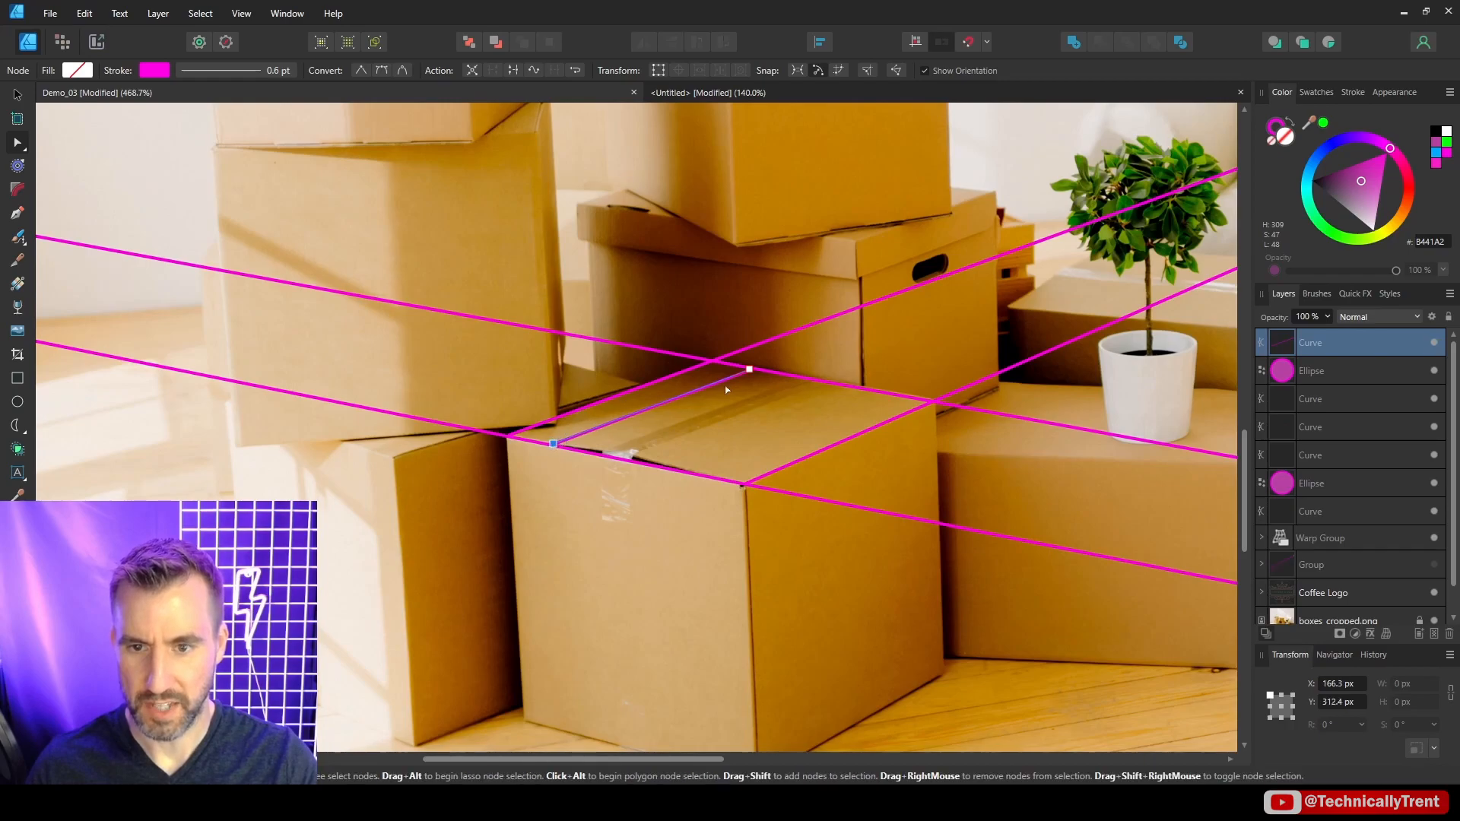
Move the far end of the inner top-face line onto the vanishing point circle right of the photo.
drag(749, 370, 994, 315)
scroll(613, 380, down, 3)
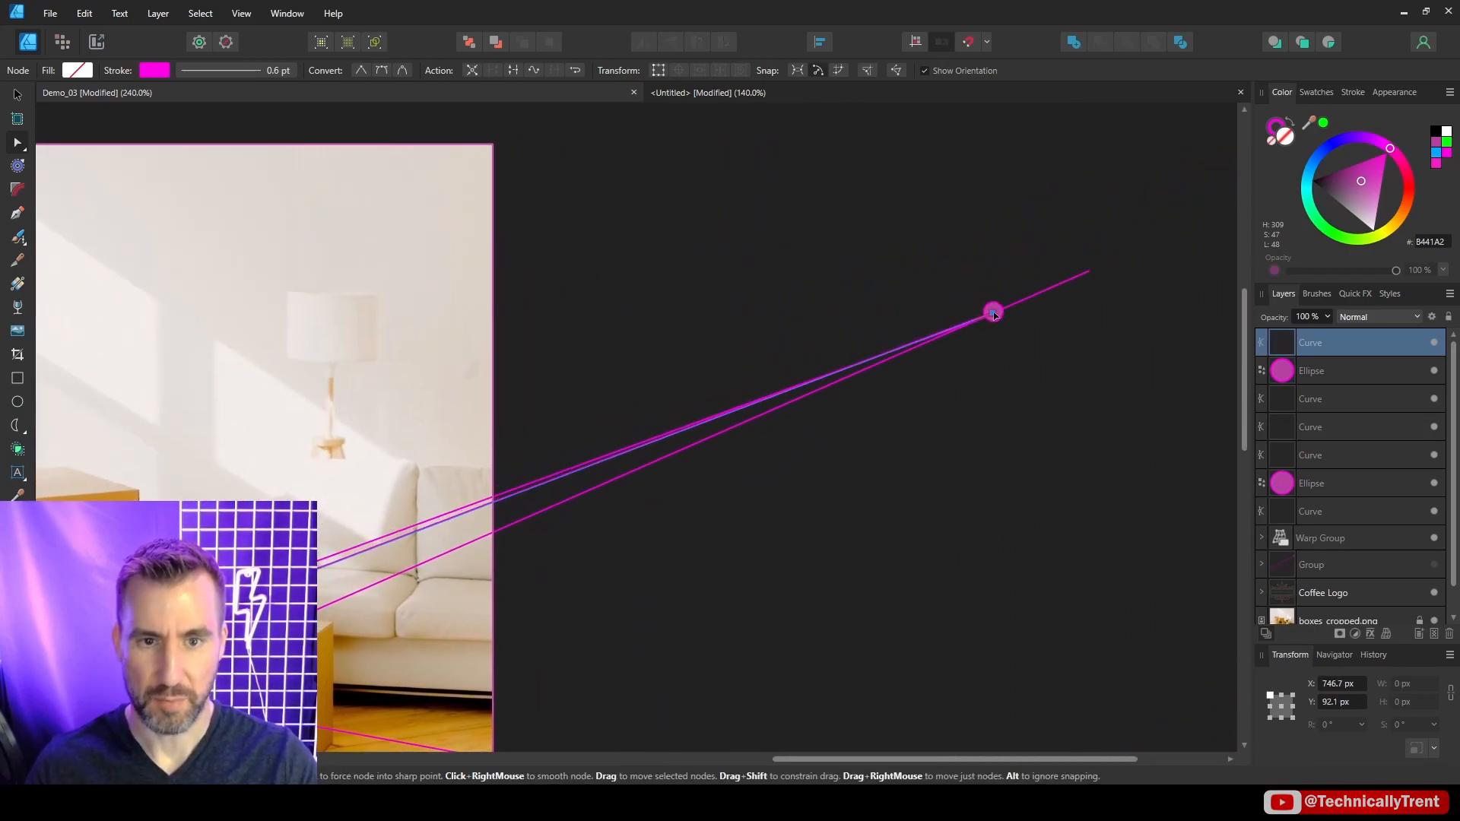
drag(485, 442, 1066, 199)
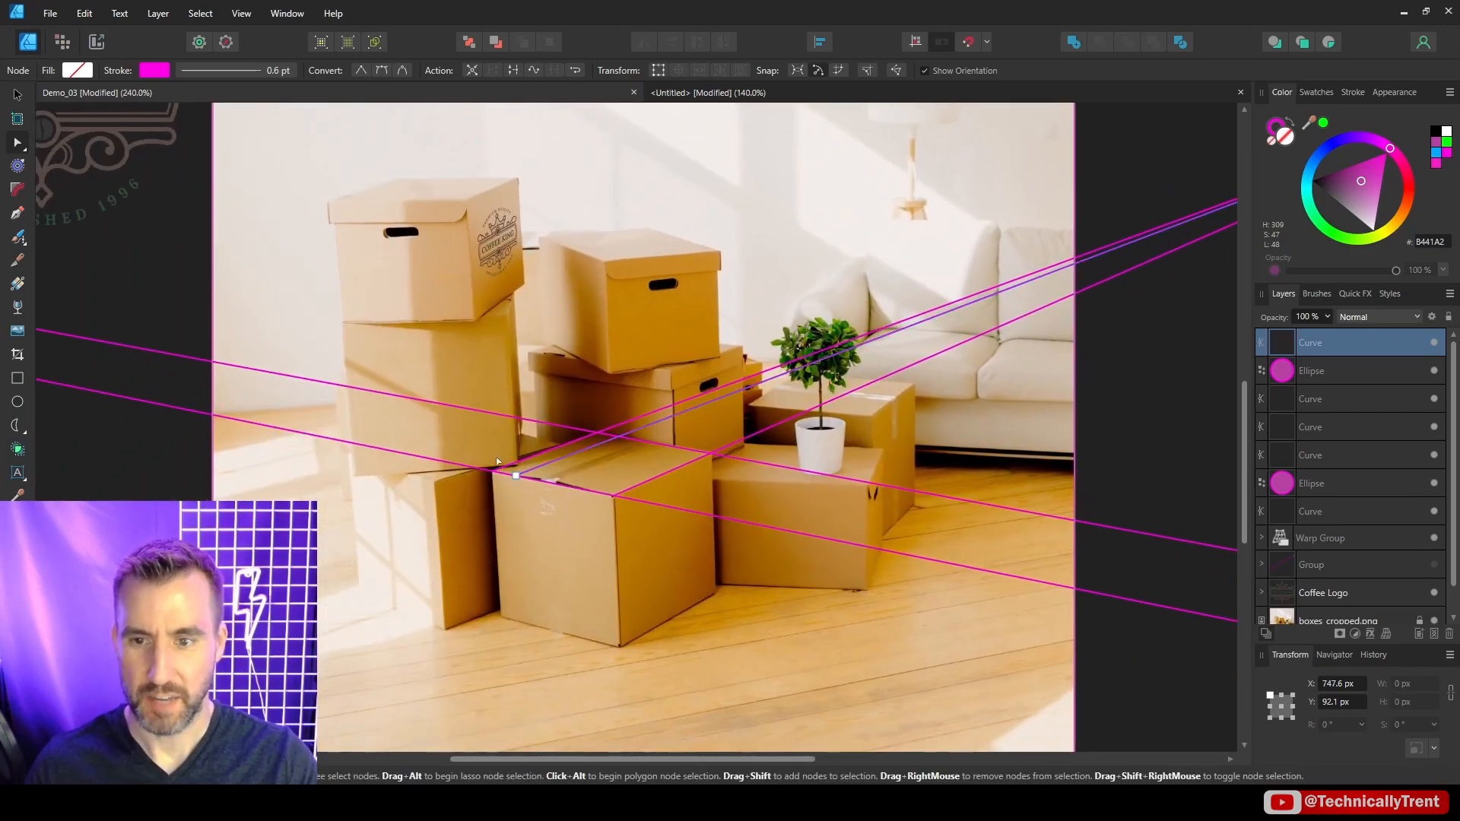
Draw a Pen line across the box's top face just inside its right side edge, from the front-edge guide to the back-edge guide.
scroll(523, 466, up, 4)
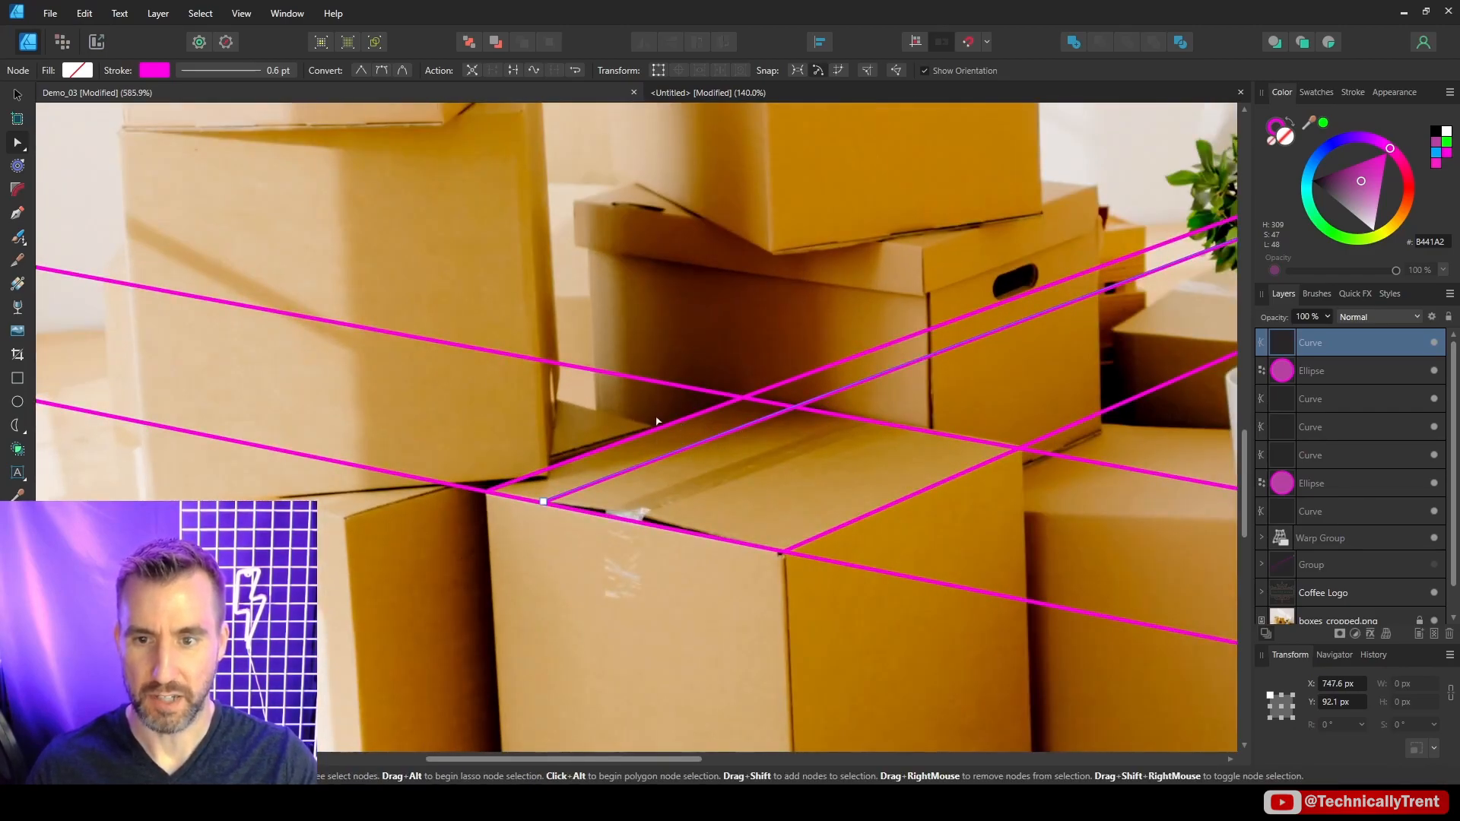
click(651, 492)
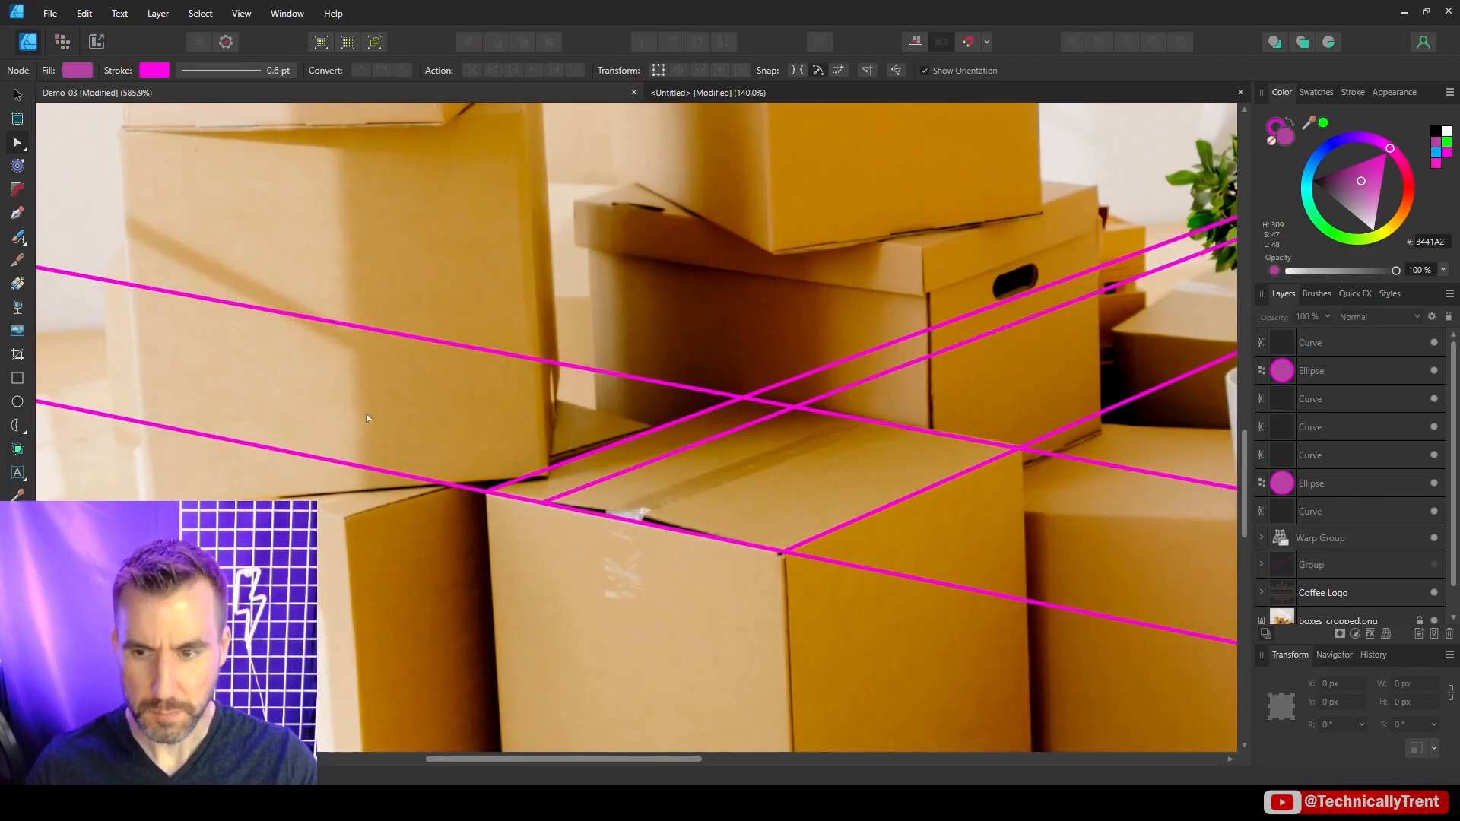
click(16, 220)
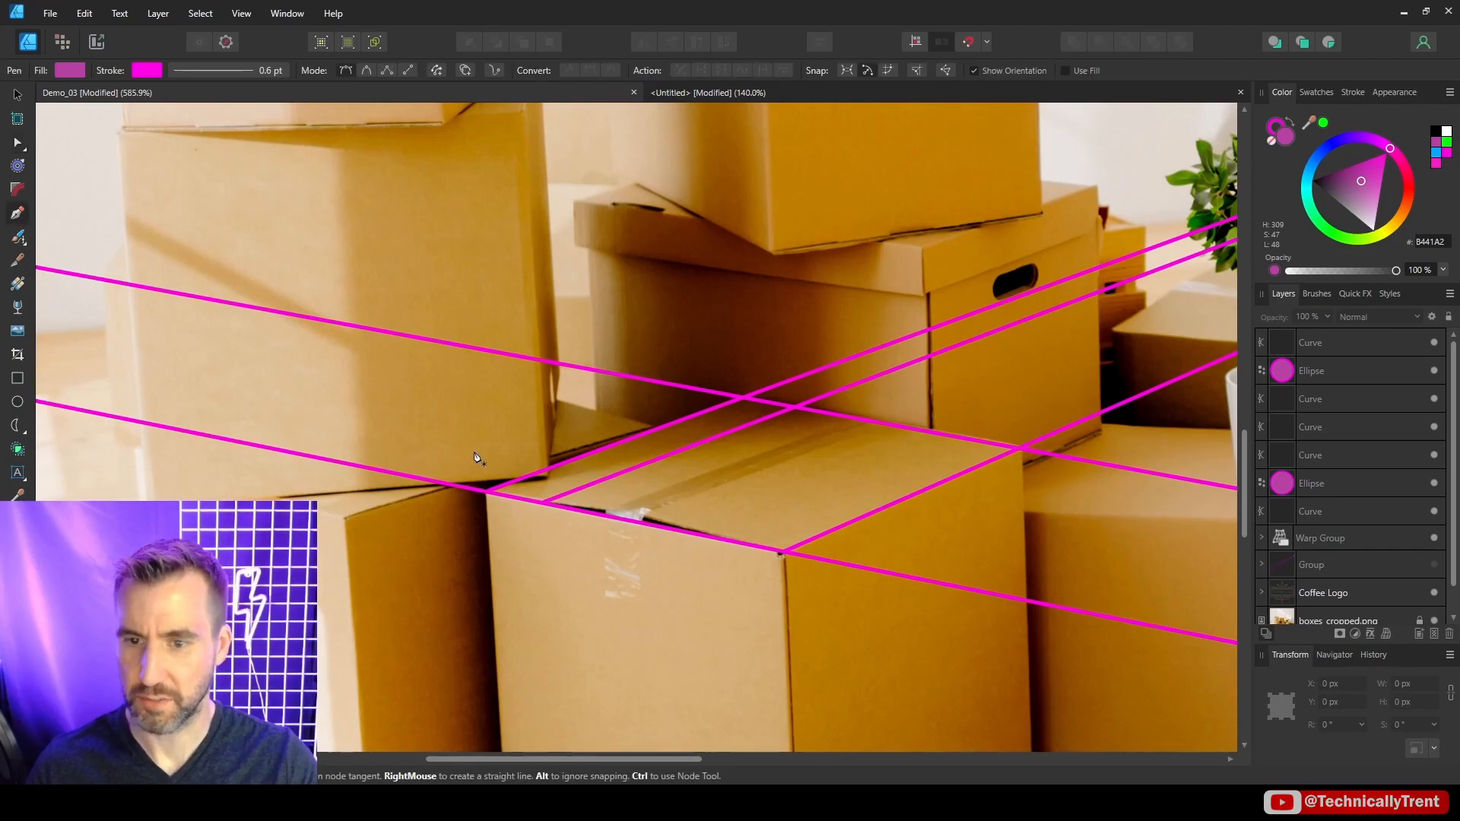
click(738, 543)
click(952, 439)
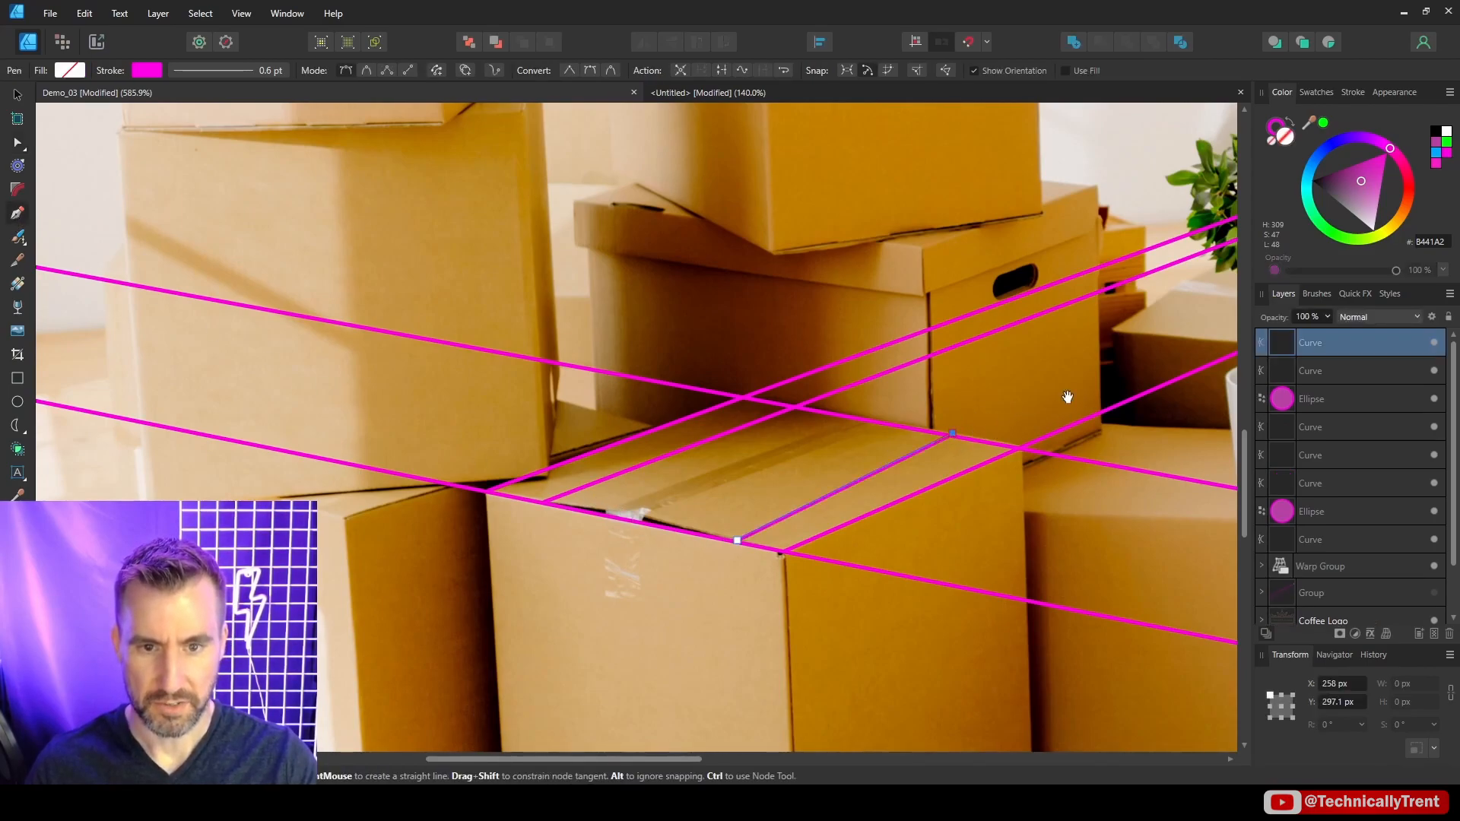
Move the far end of the new inner line onto the vanishing point circle right of the photo.
scroll(1063, 395, right, 6)
scroll(1063, 395, up, 2)
key(a)
drag(561, 523, 986, 308)
drag(1036, 369, 651, 584)
scroll(651, 586, right, 8)
scroll(650, 586, up, 5)
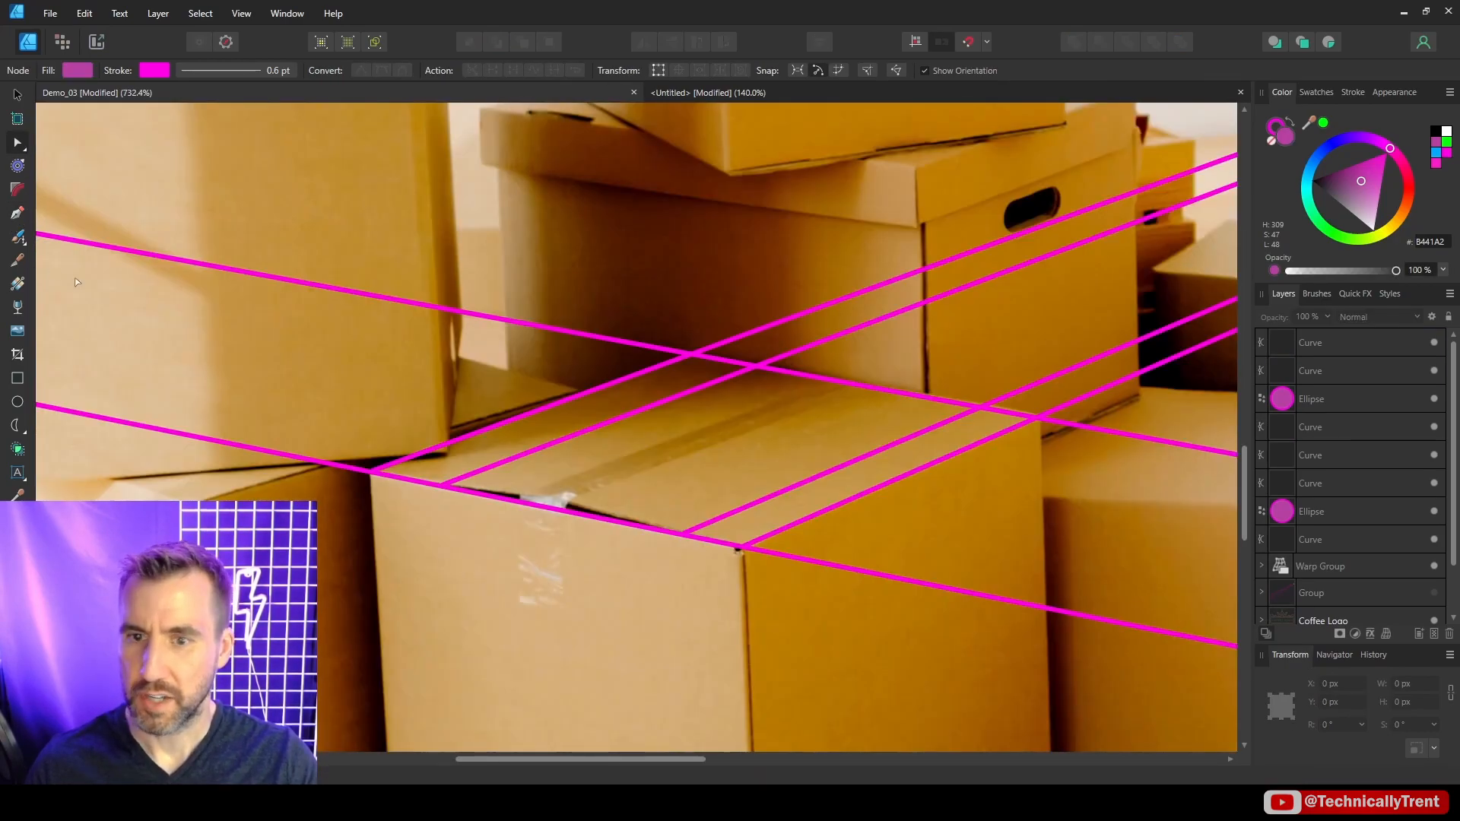
Draw two crossing diagonal lines between the opposite corners of the box's top face with the Pen tool and deselect them.
click(19, 213)
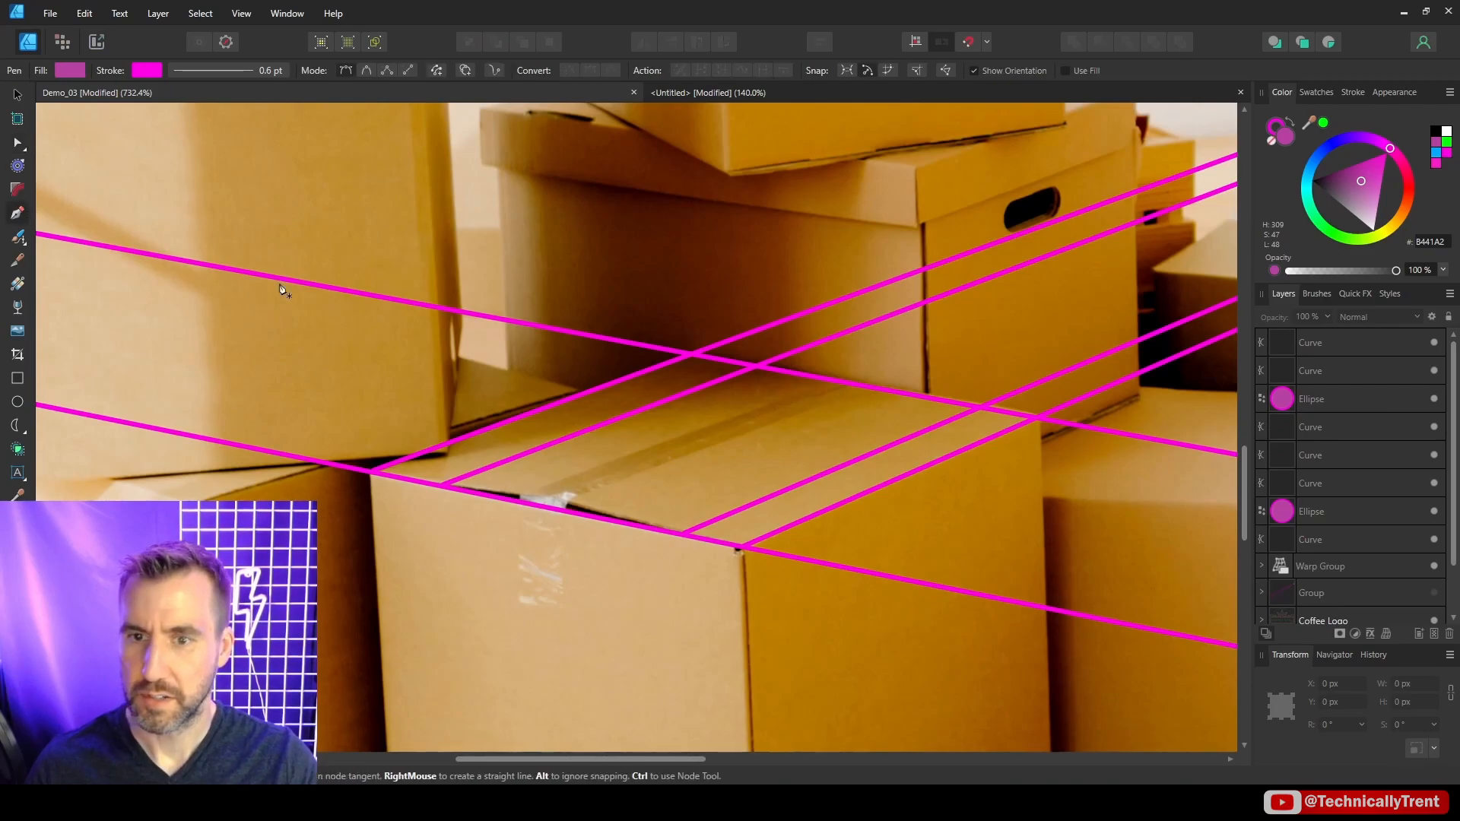
click(690, 353)
click(746, 546)
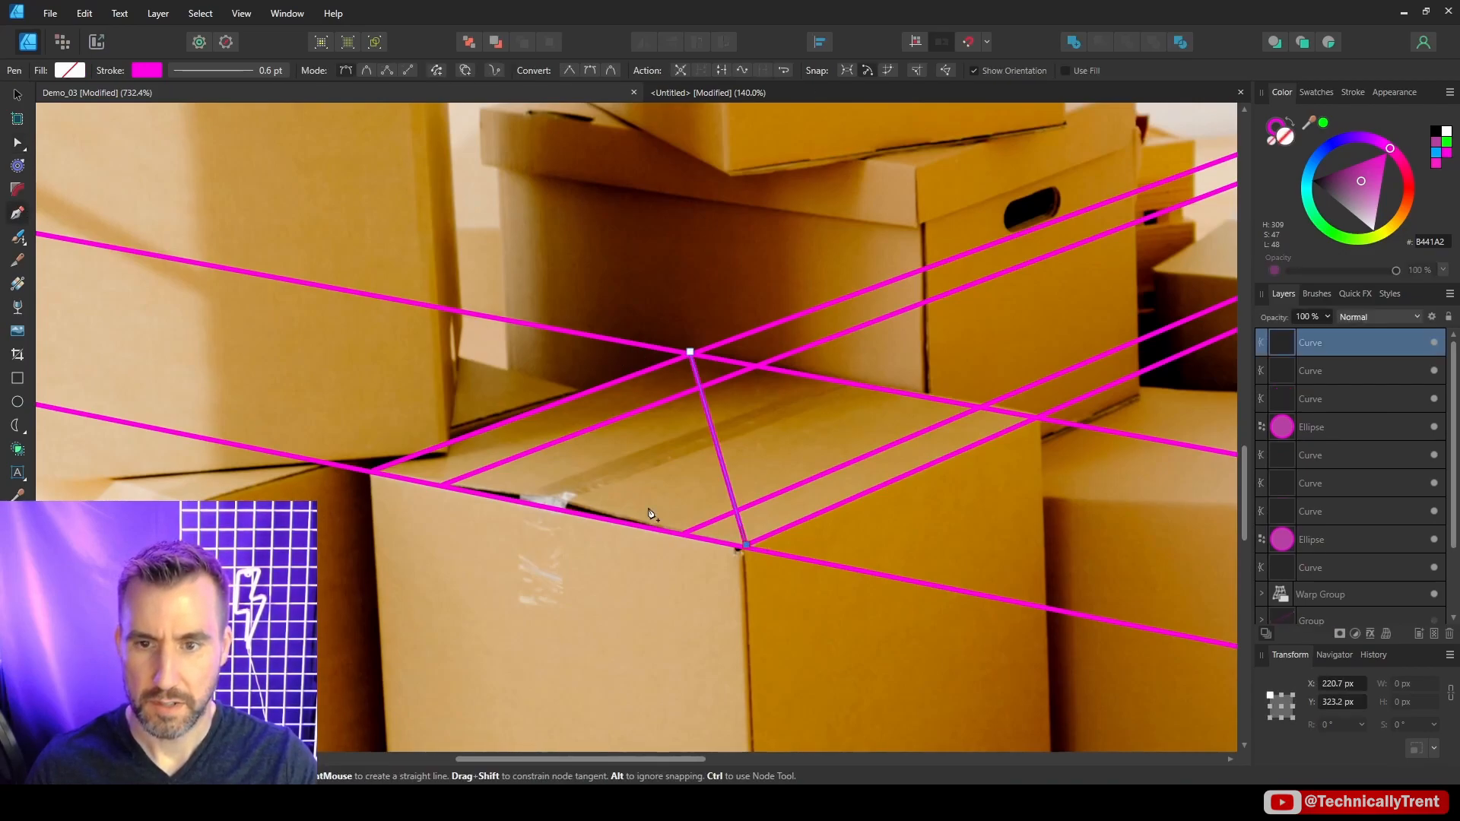
click(372, 469)
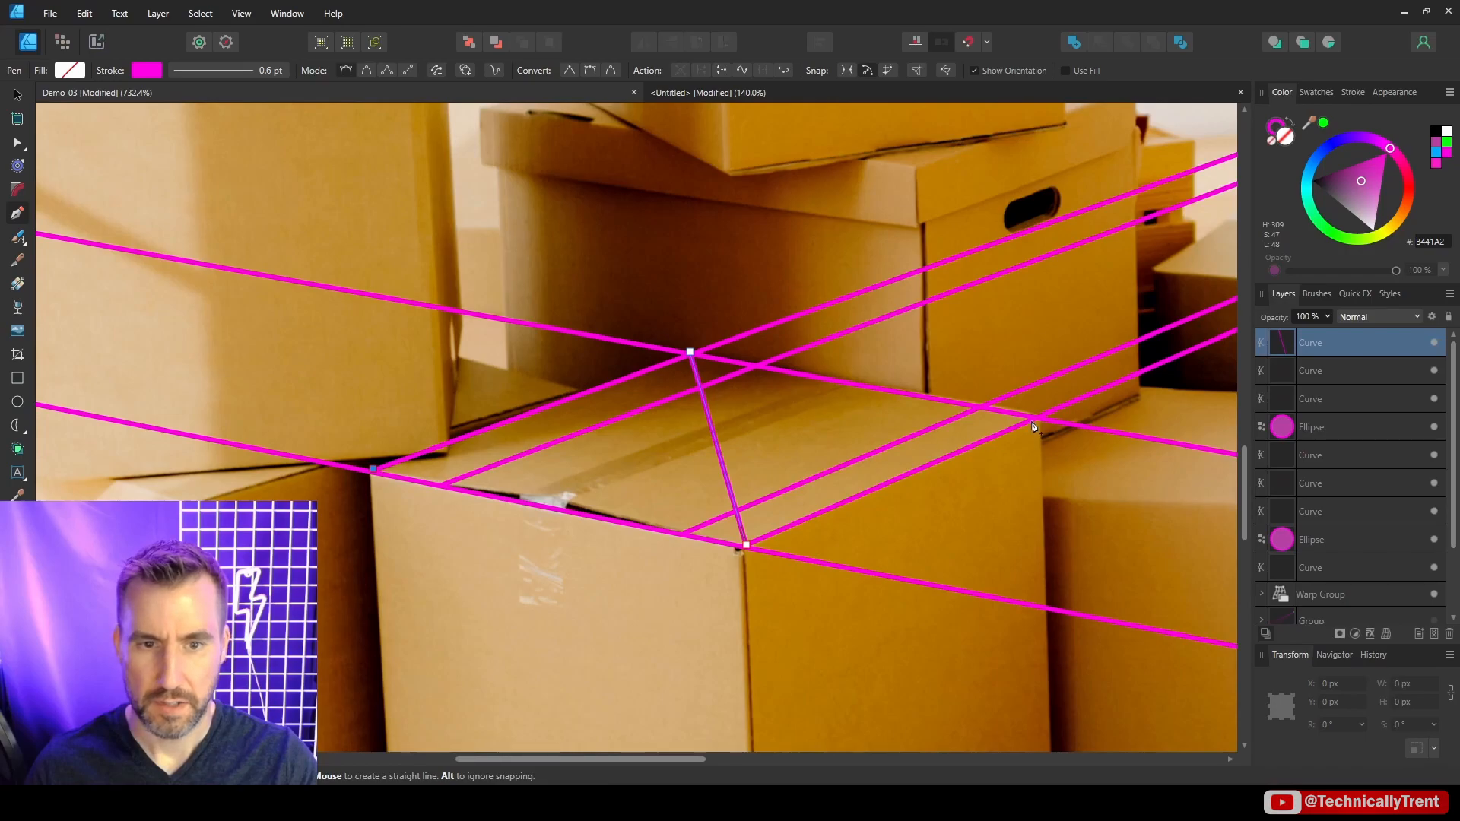
click(1034, 418)
click(17, 95)
click(215, 188)
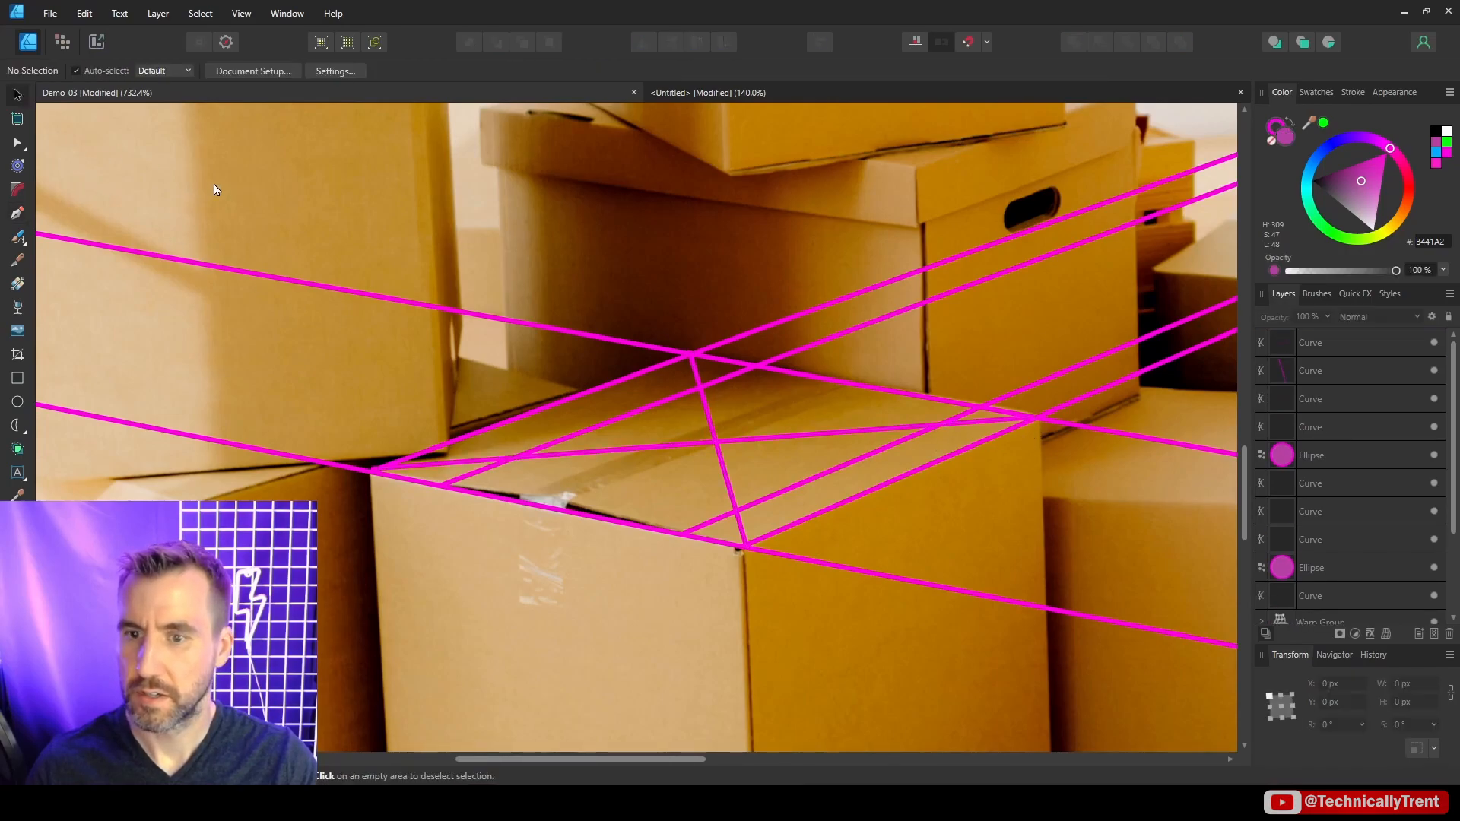
Duplicate the Coffee Logo from beside the photo, scale the copy to about 43.6 px wide and place it over the box's front left corner.
scroll(422, 411, down, 2)
scroll(618, 425, up, 3)
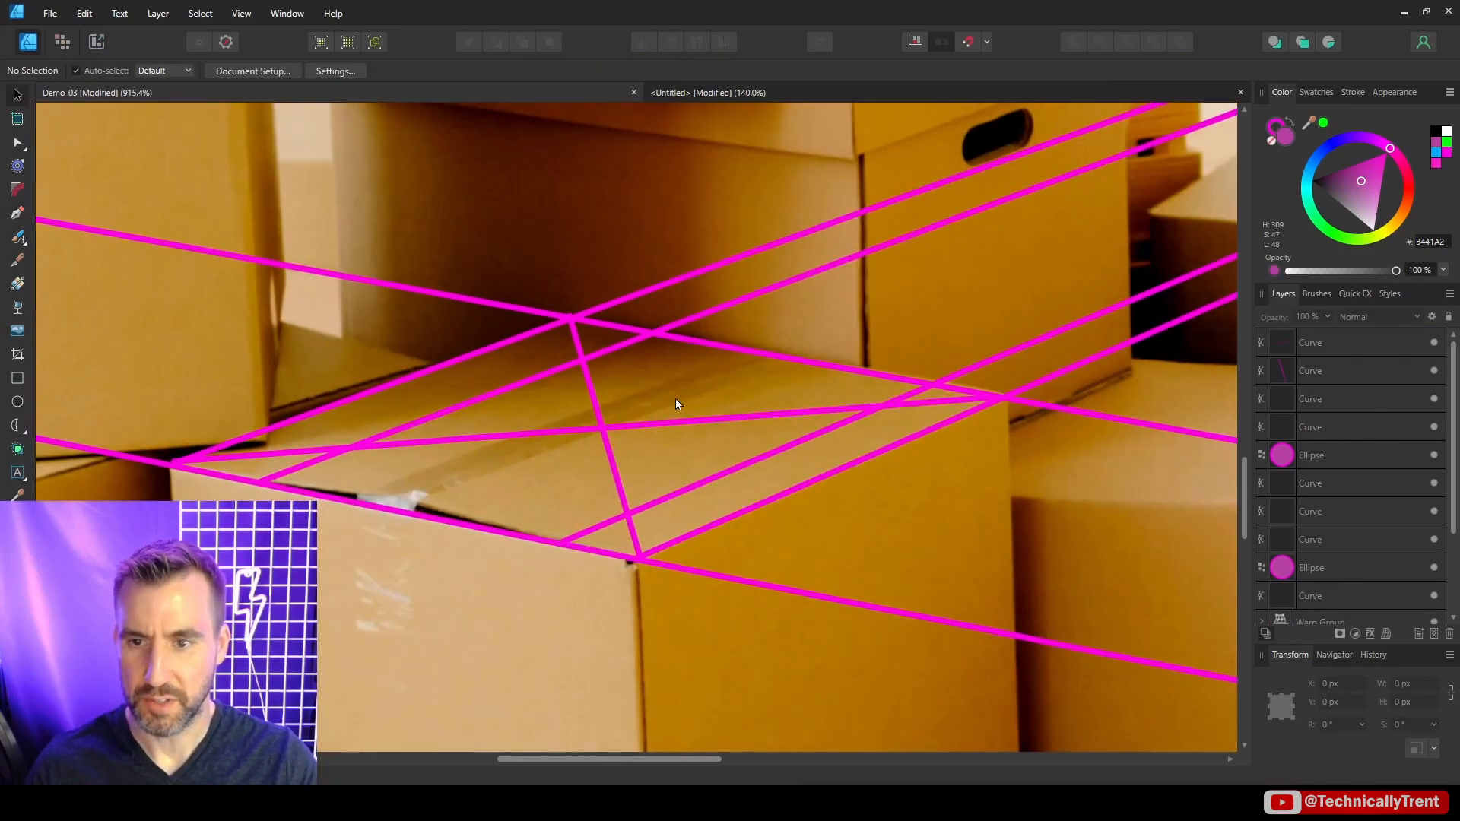
scroll(555, 445, down, 3)
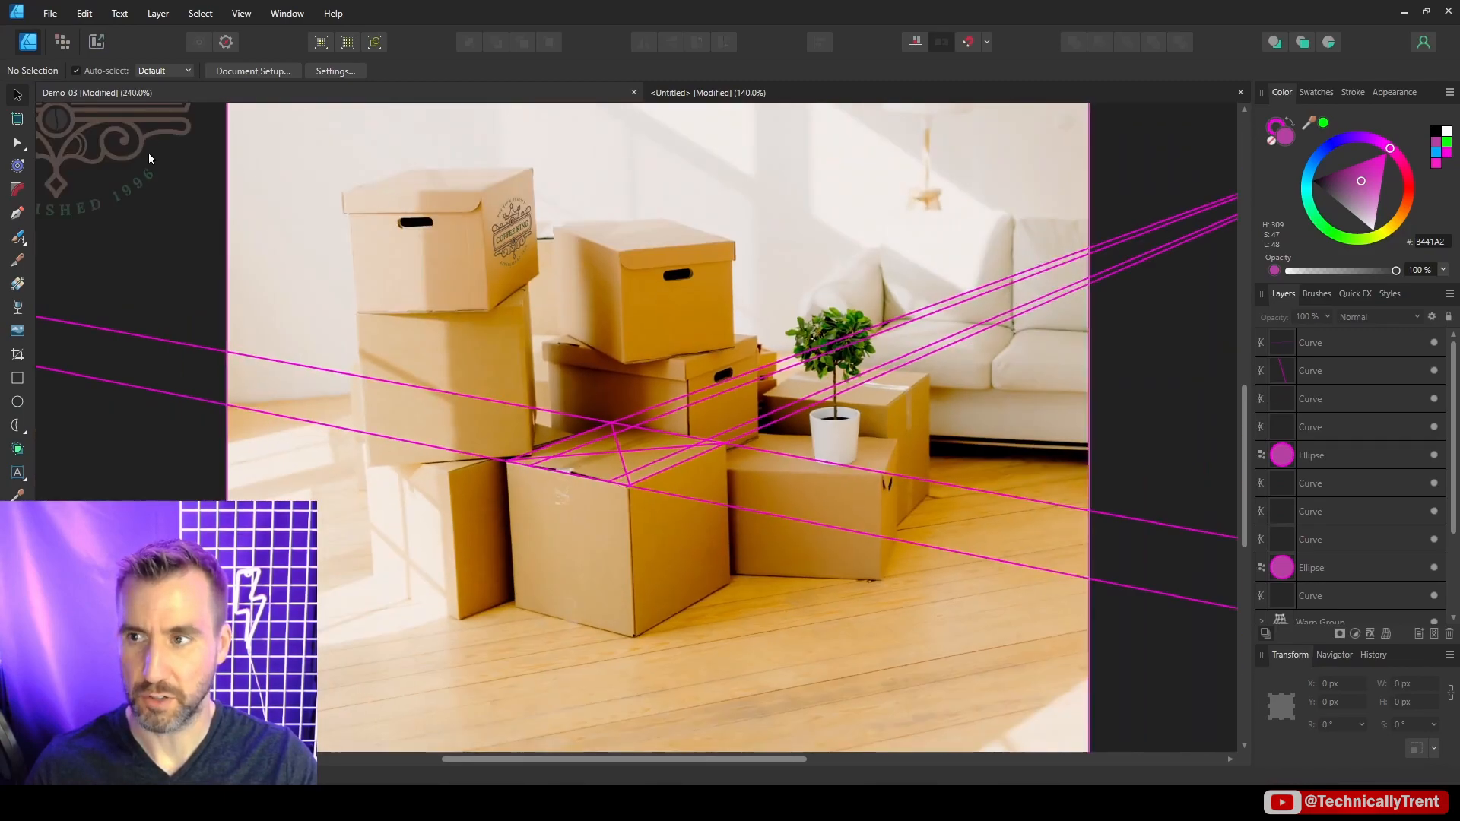
drag(148, 158, 606, 492)
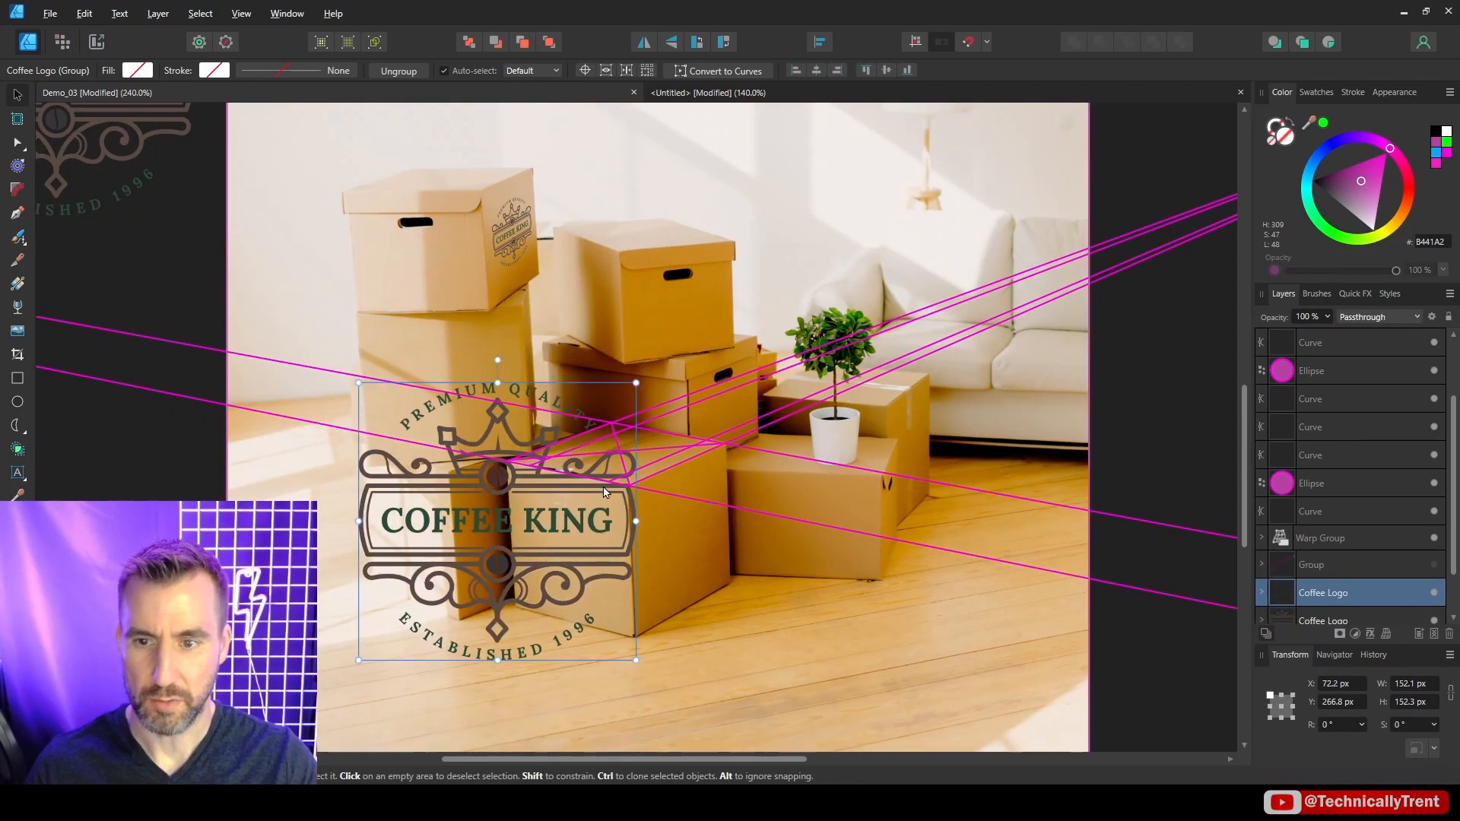
drag(636, 382, 514, 476)
scroll(601, 448, up, 5)
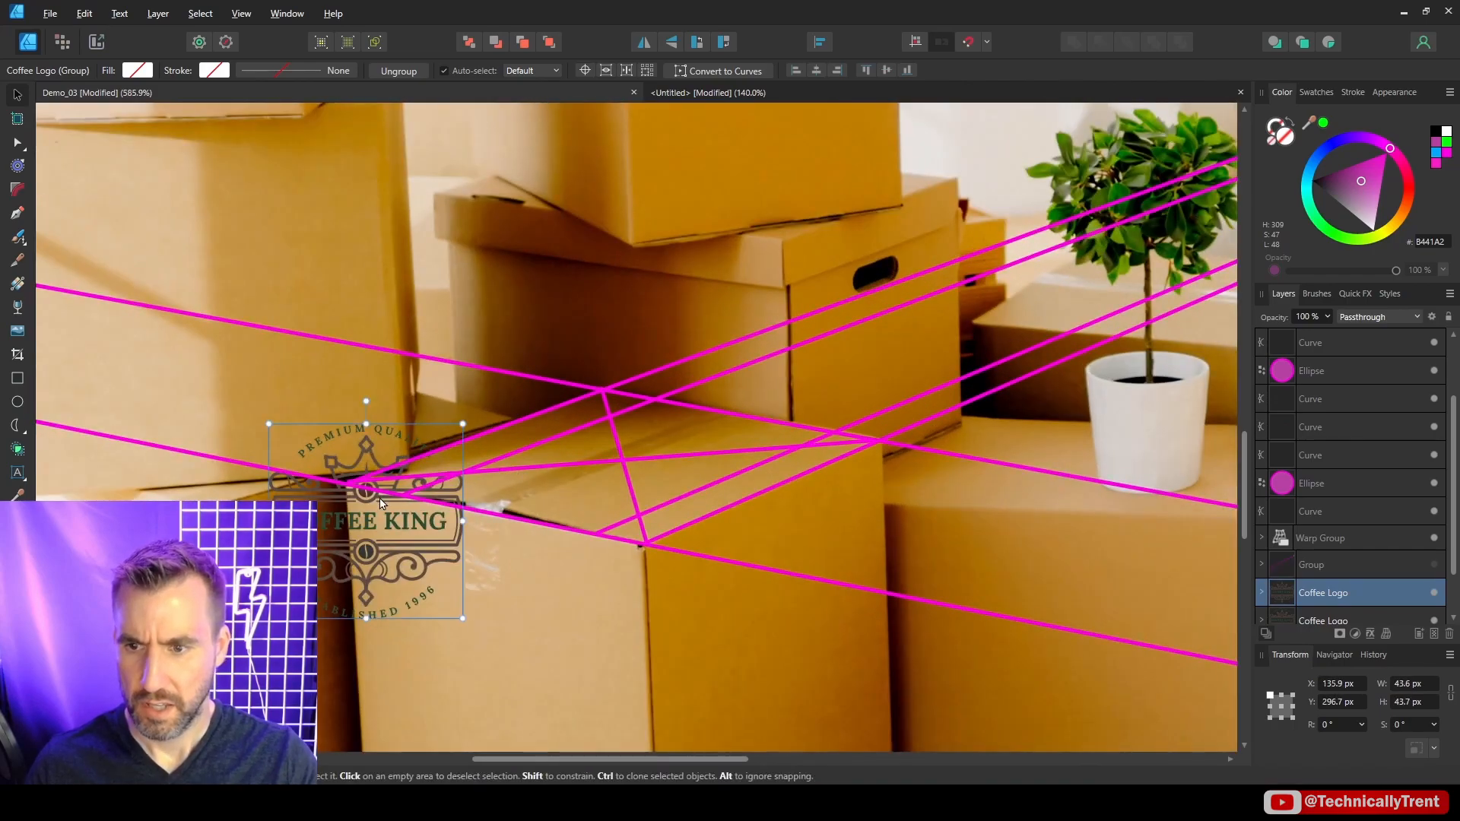
drag(381, 502, 441, 489)
Apply a Perspective warp to the logo copy and fit its four corners to the inner guide lines on the box's top face.
click(1387, 634)
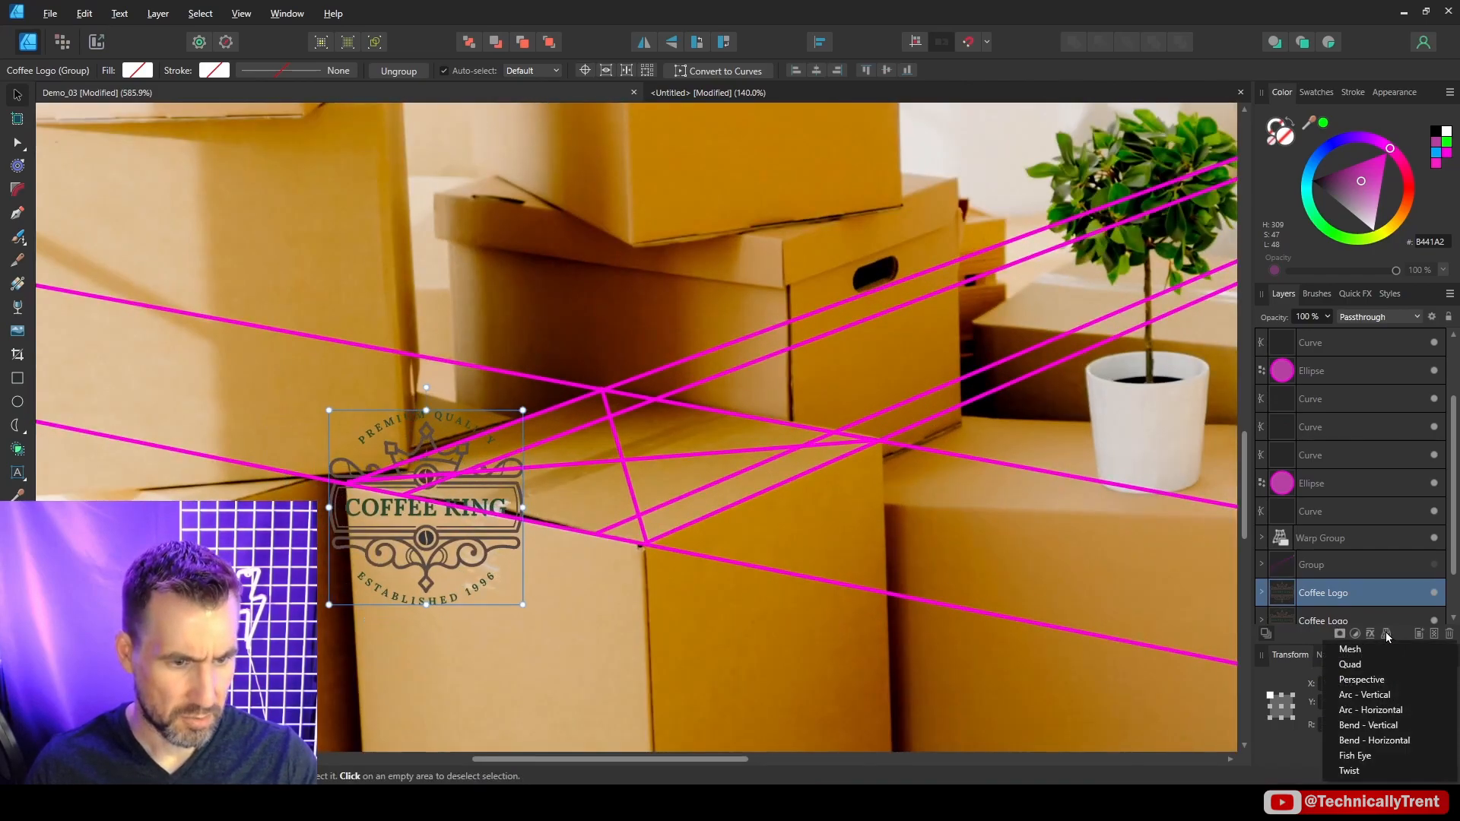
click(1373, 679)
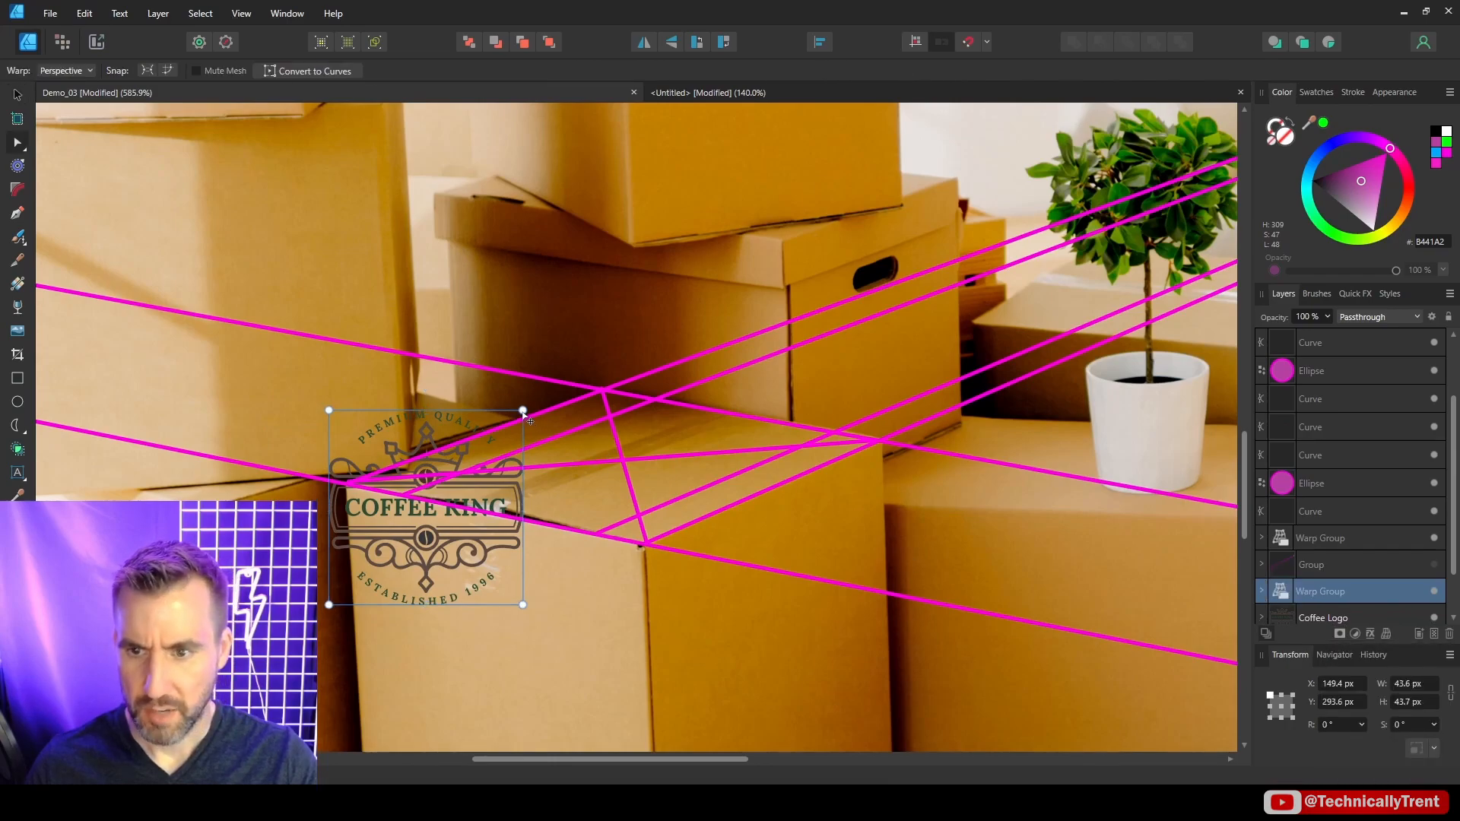
drag(523, 411, 636, 409)
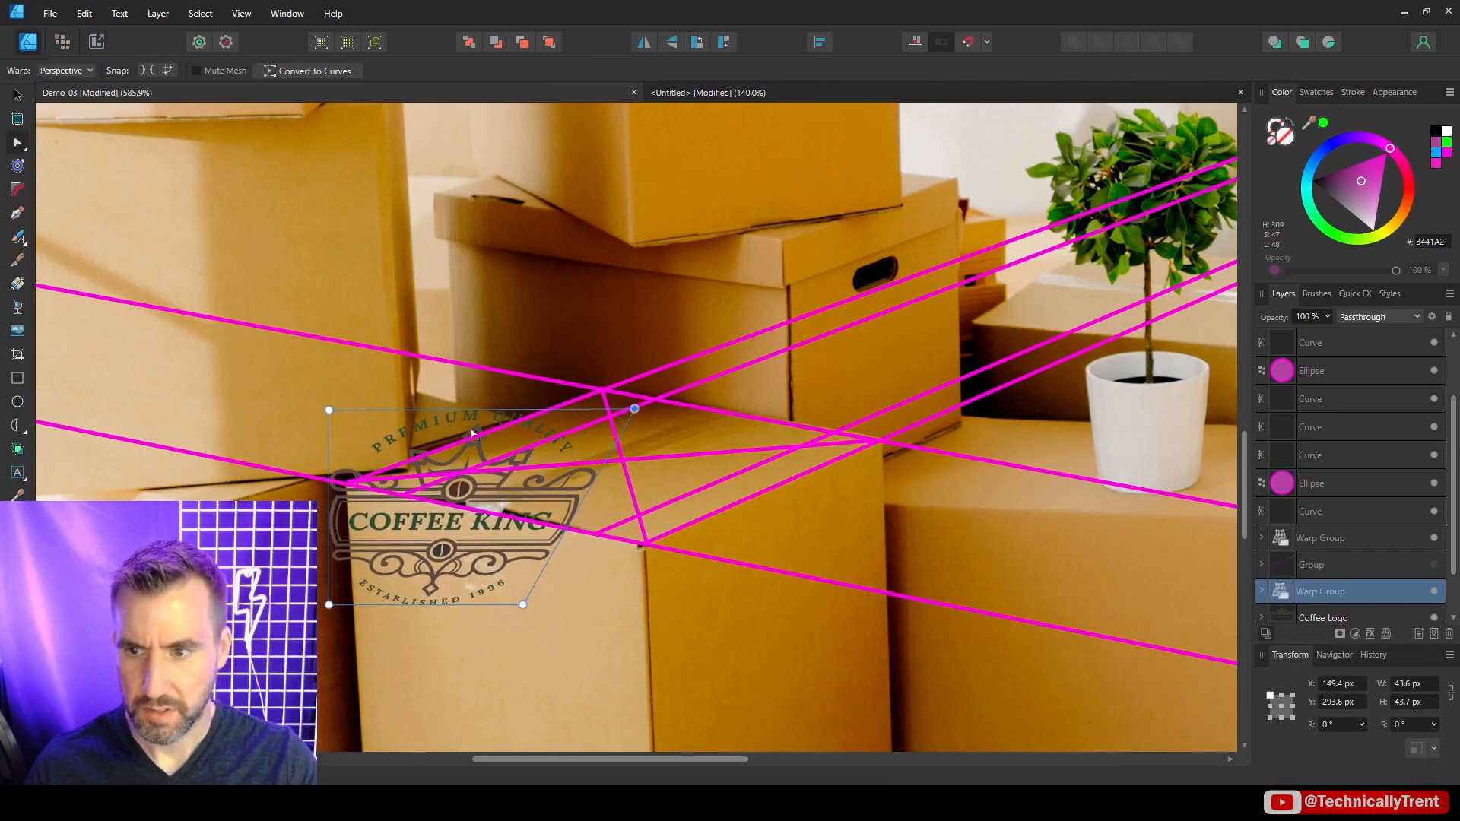
drag(329, 604, 628, 523)
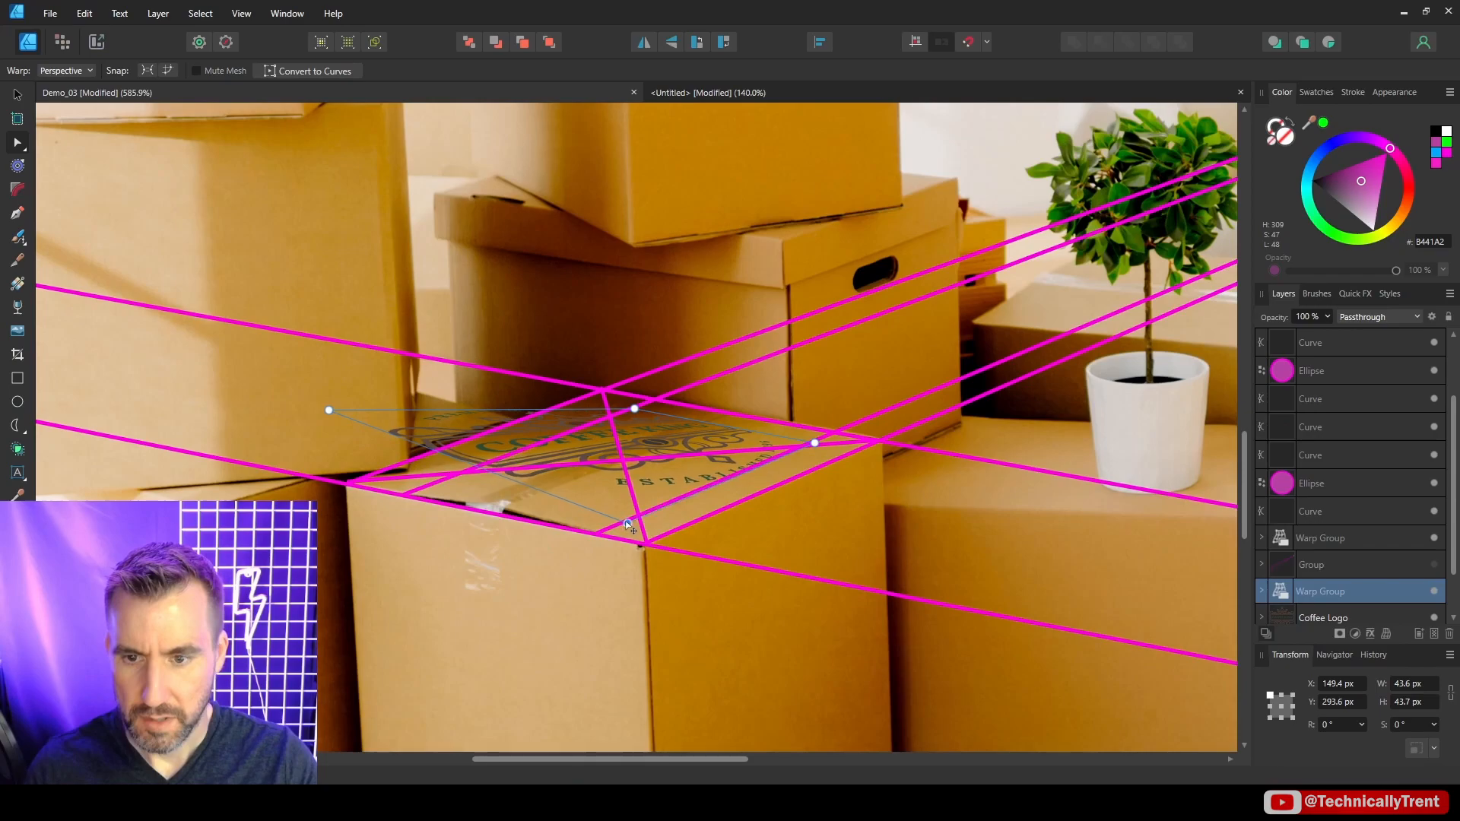
drag(329, 410, 457, 476)
scroll(654, 445, up, 4)
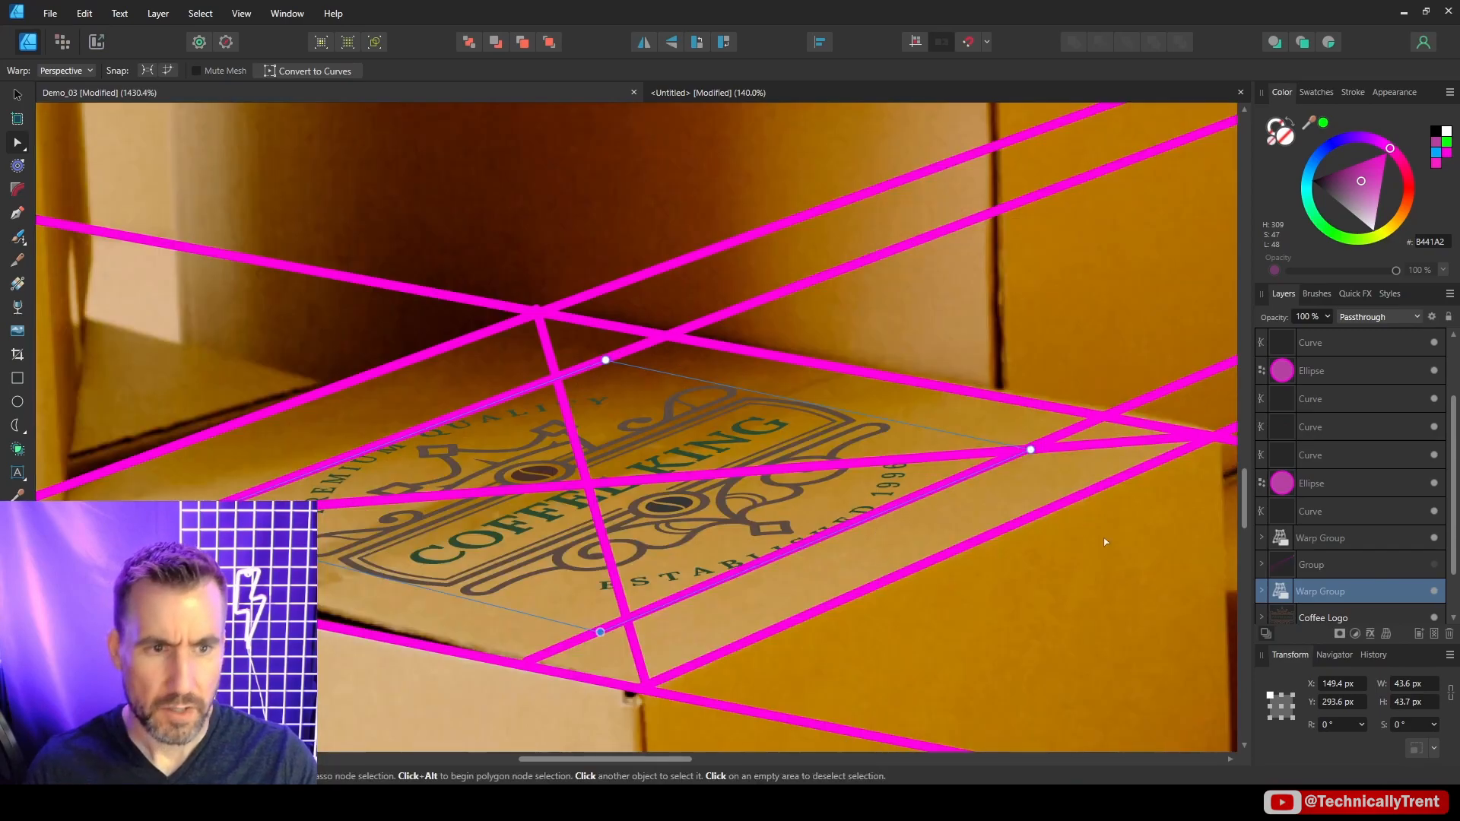
scroll(1058, 605, down, 4)
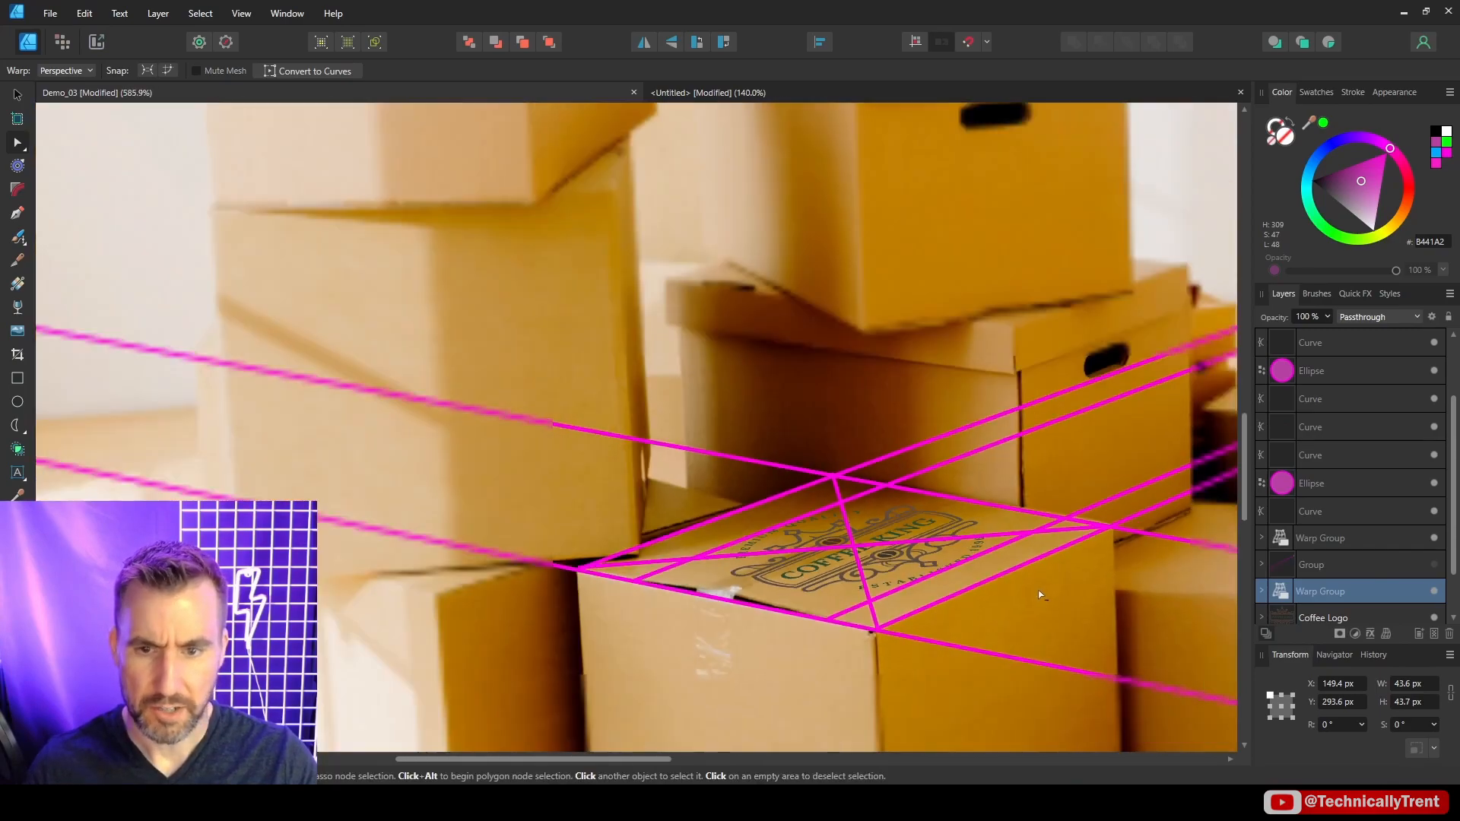
Group and hide the top-face guide lines, and nudge the warped logo slightly left on the box's top to about X 147.7 px, Y 292.5 px.
click(17, 94)
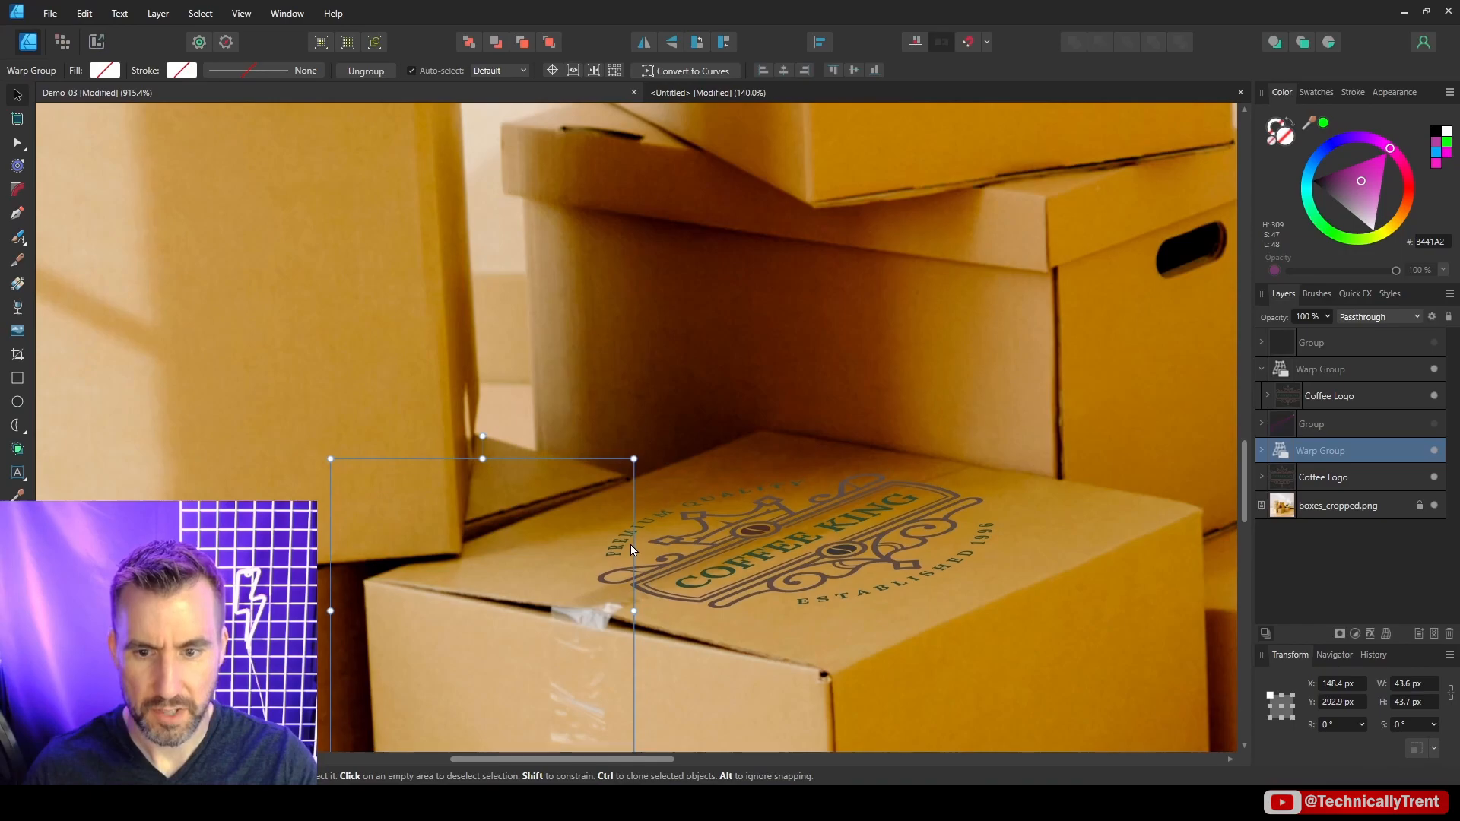
drag(631, 549, 626, 548)
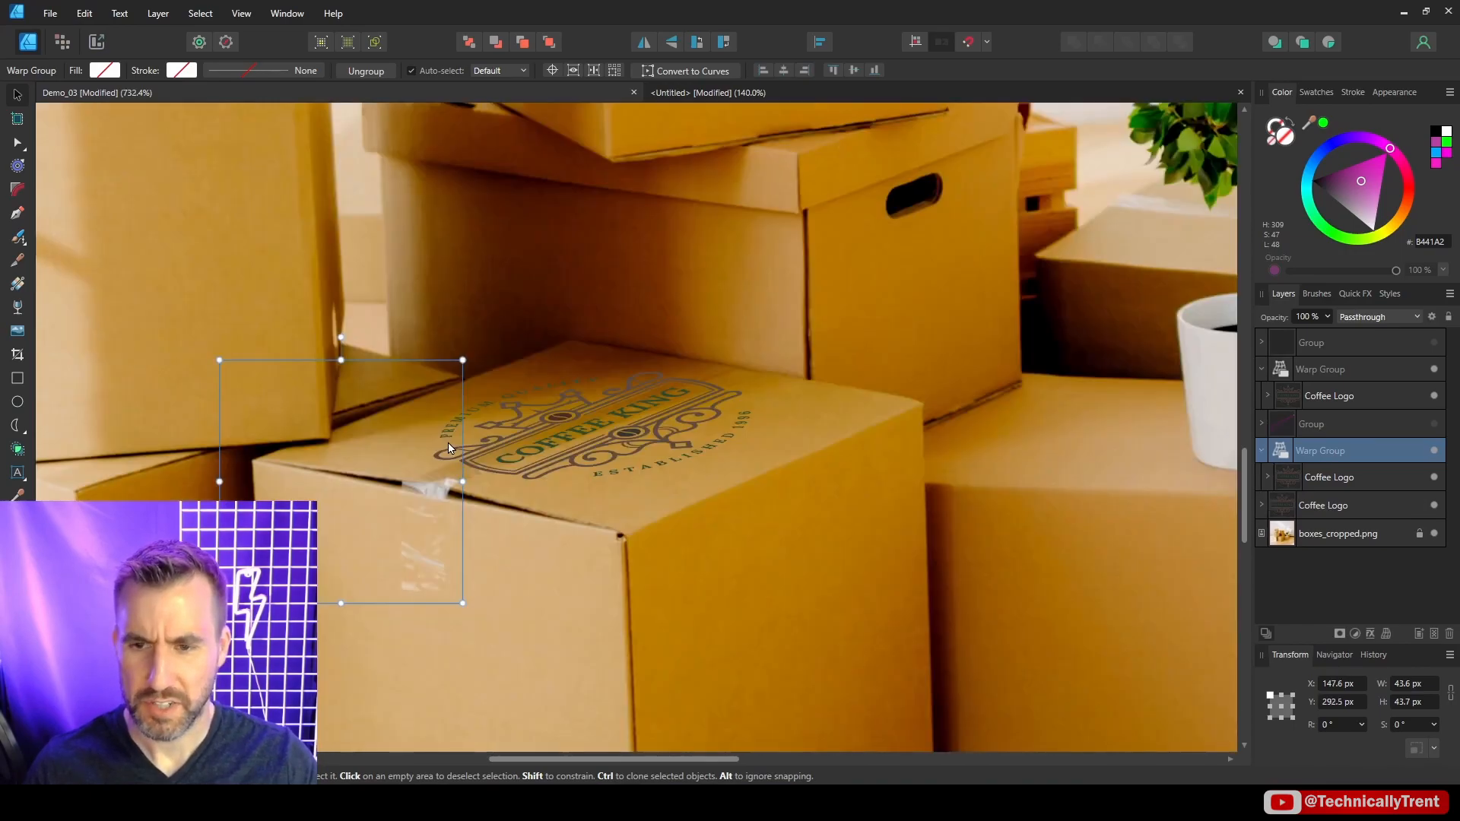
drag(448, 448, 450, 448)
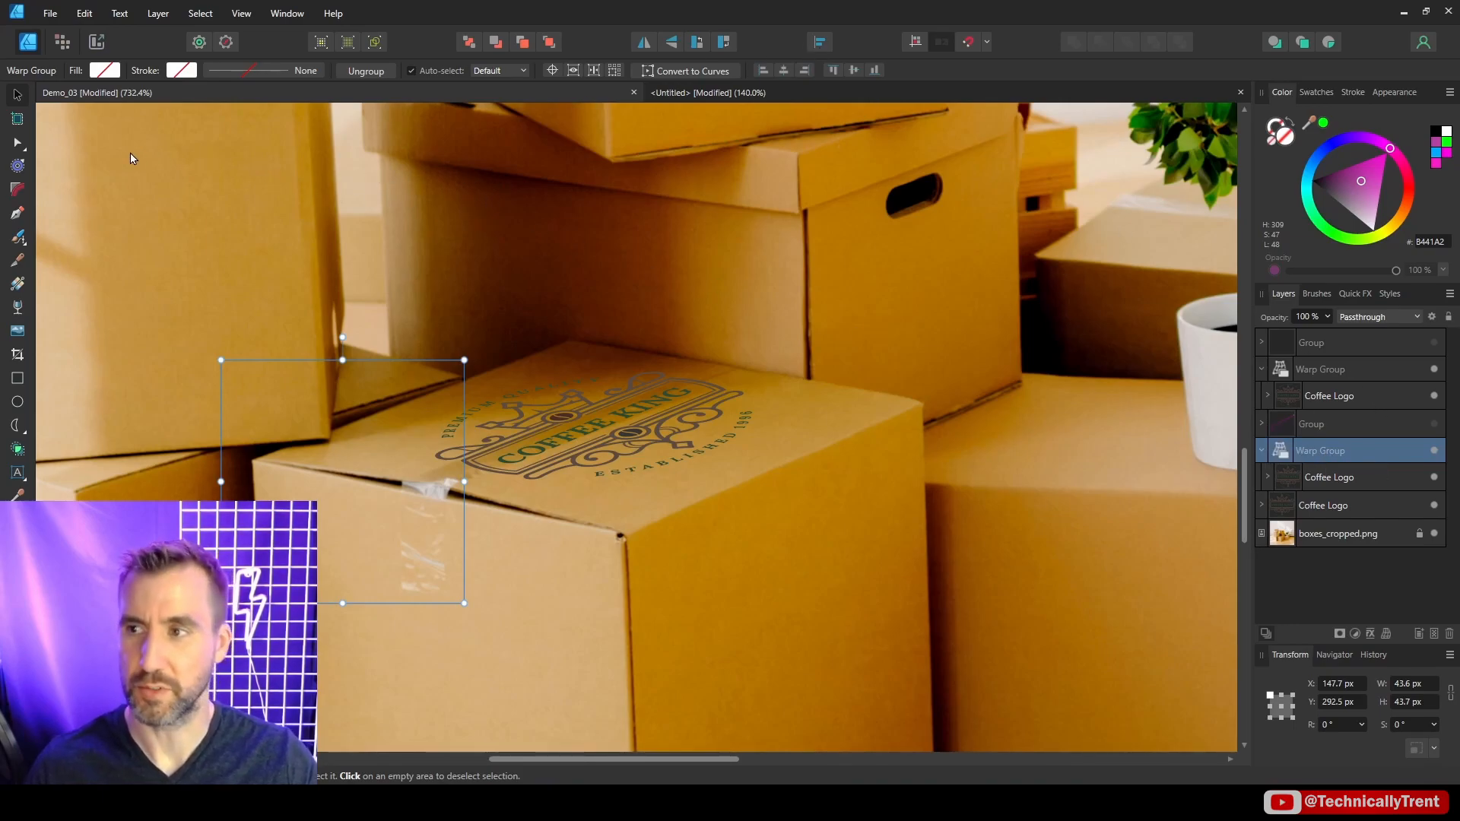
Toggle Mute Mesh on and off for the warped logo on the box's top to compare it with and without the warp.
click(17, 143)
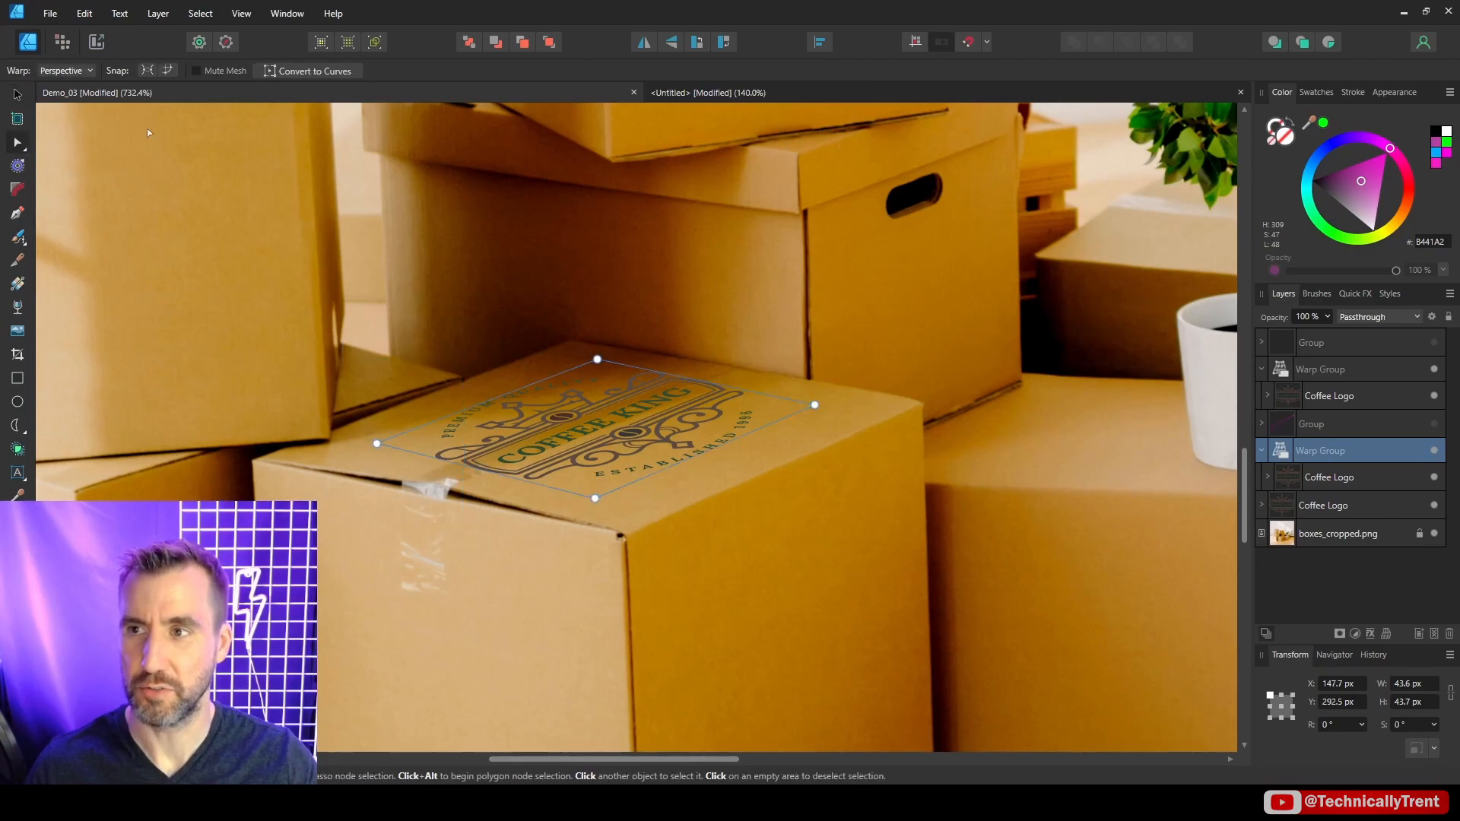
click(197, 71)
click(196, 71)
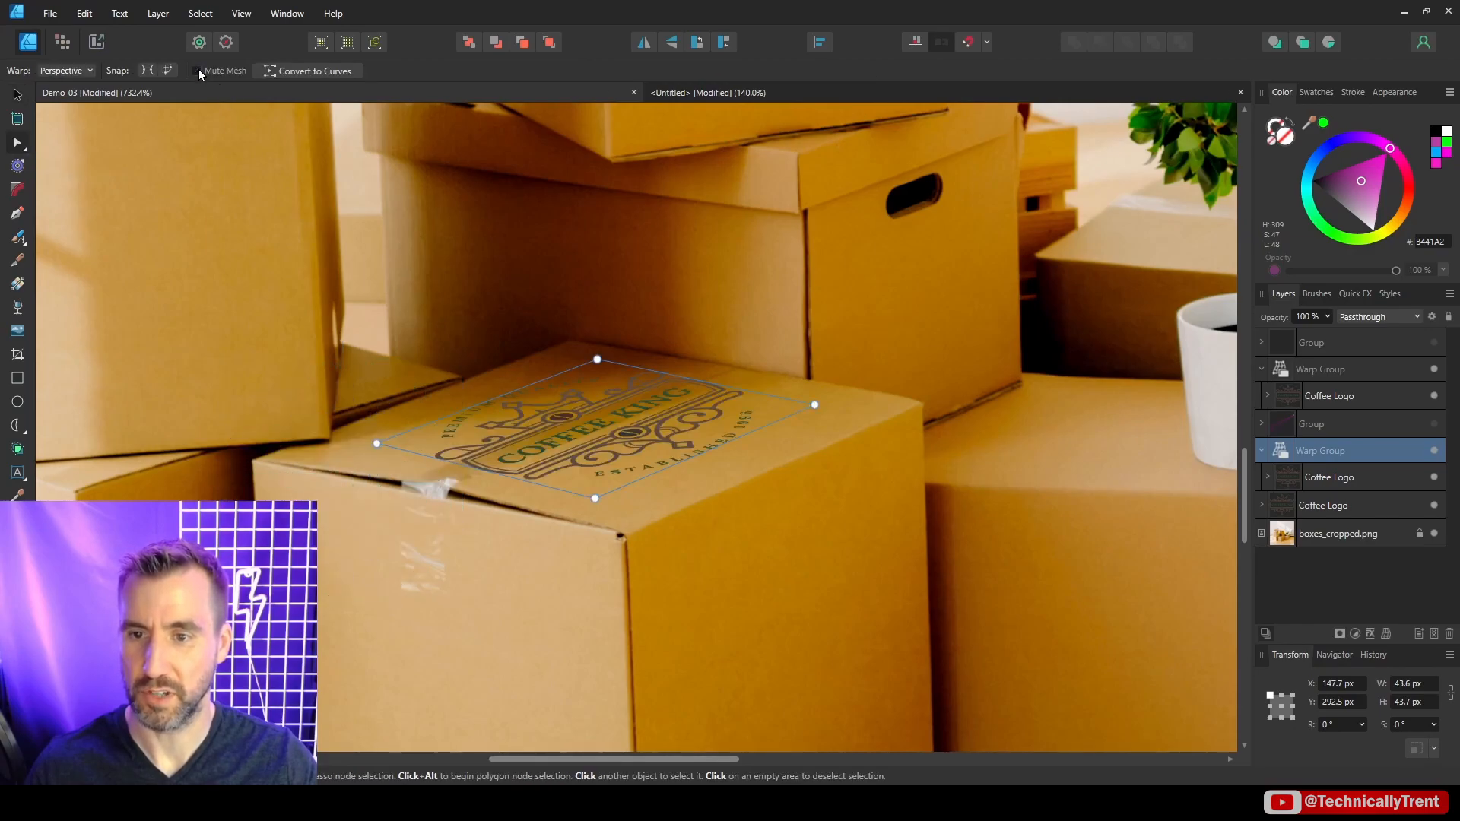
click(197, 71)
click(197, 71)
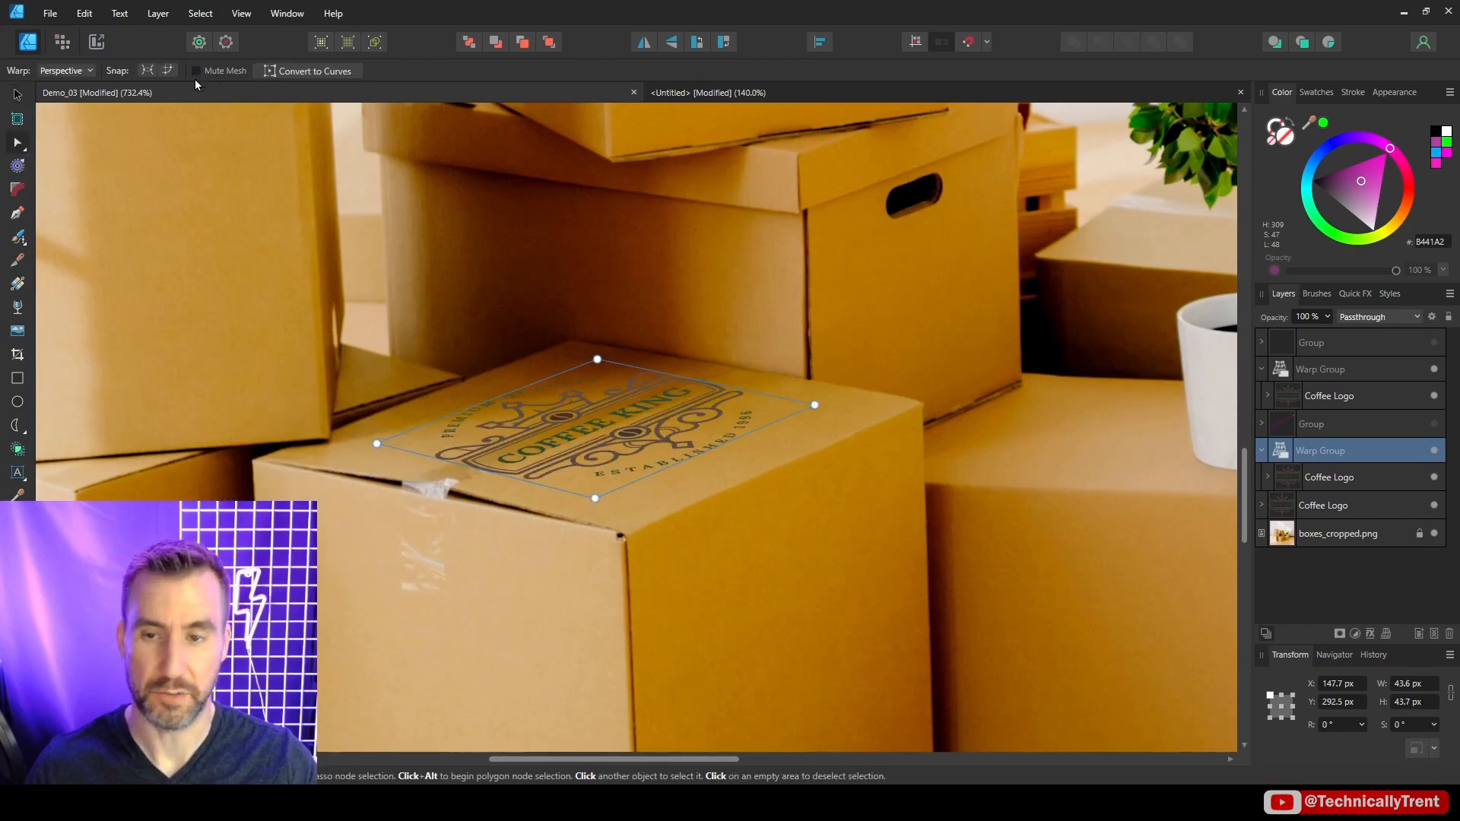